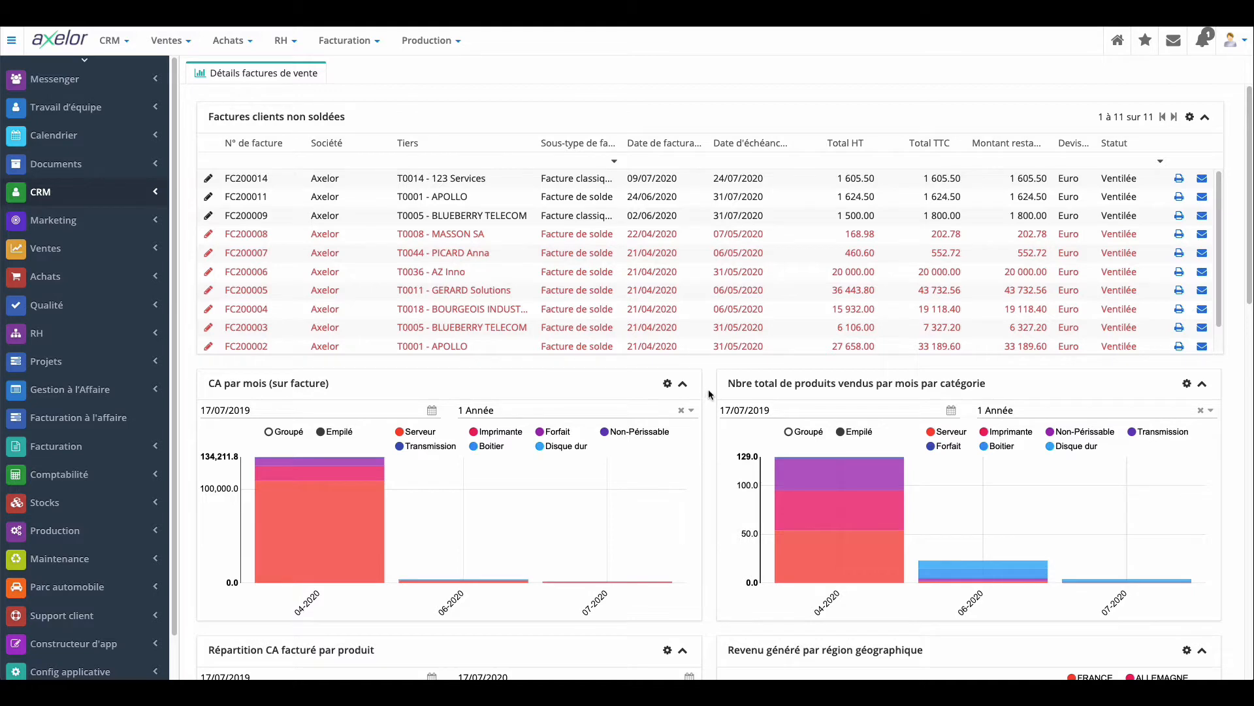
- Examine the unpaid customer invoices and sales charts on the dashboard, and the available modules including the Ventes entries
{"action": "scroll", "coordinate": [708, 390], "scroll_direction": "down", "scroll_amount": 1}
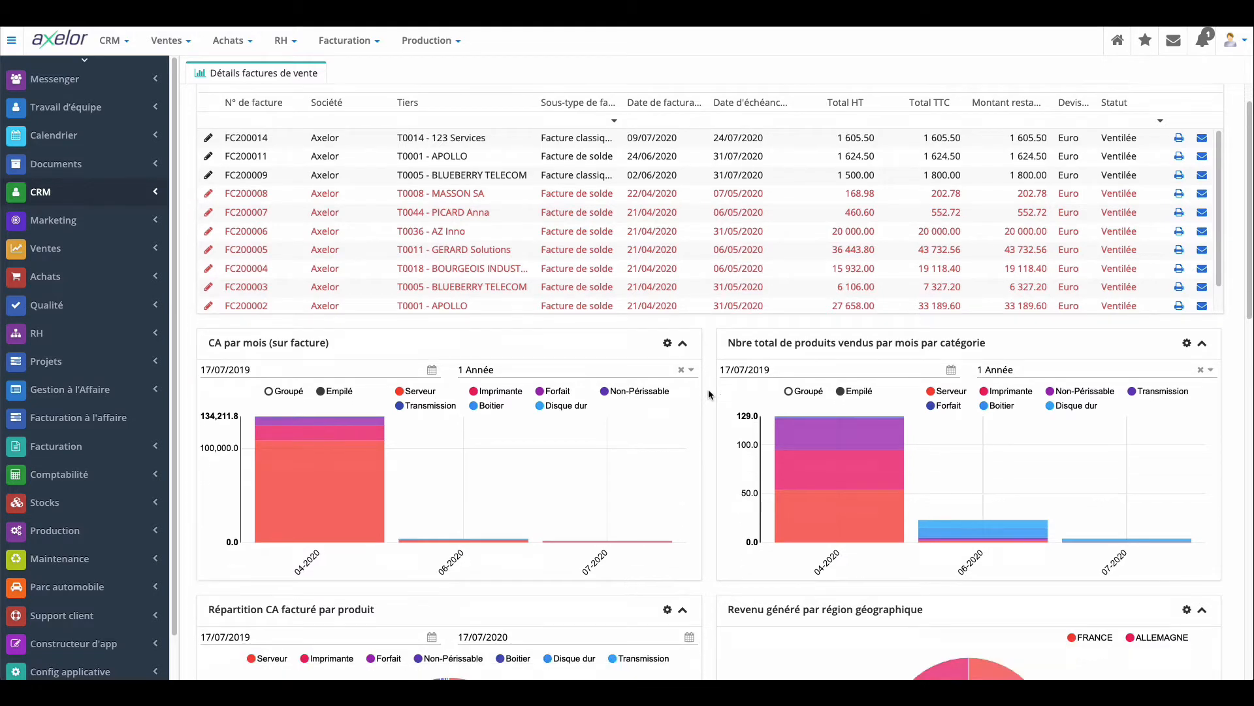
{"action": "scroll", "coordinate": [709, 389], "scroll_direction": "down", "scroll_amount": 4}
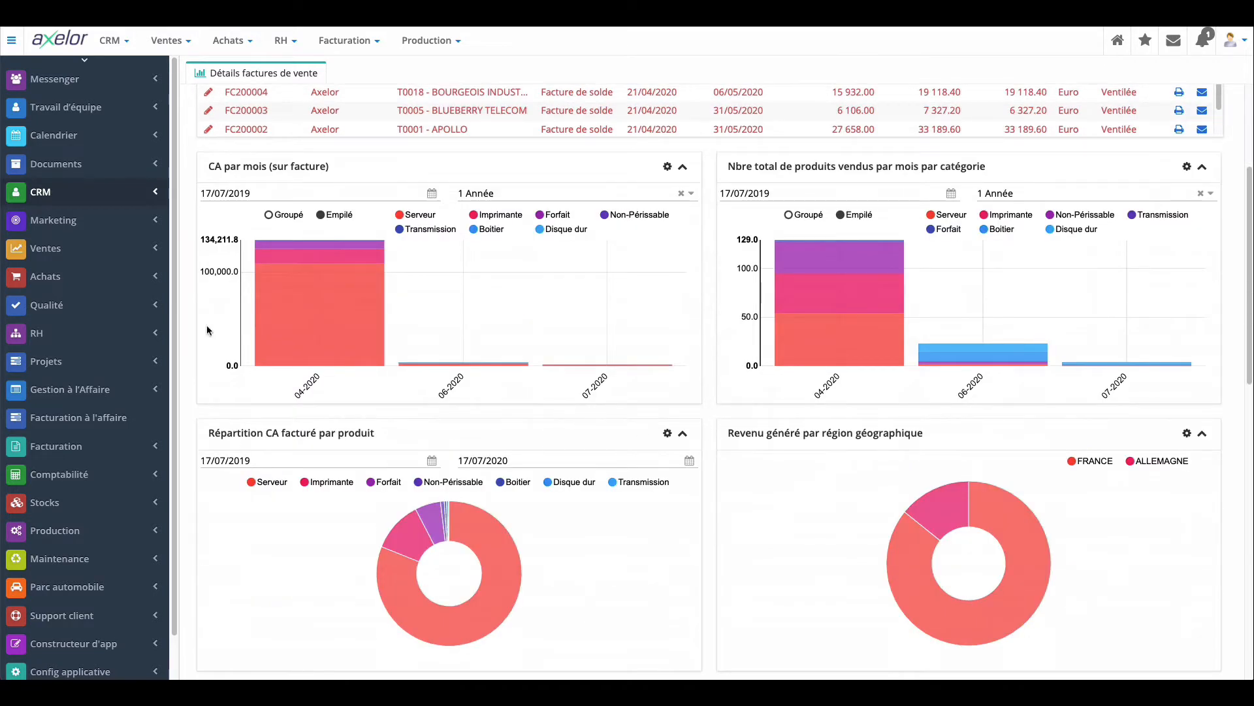
{"action": "scroll", "coordinate": [680, 245], "scroll_direction": "up", "scroll_amount": 5}
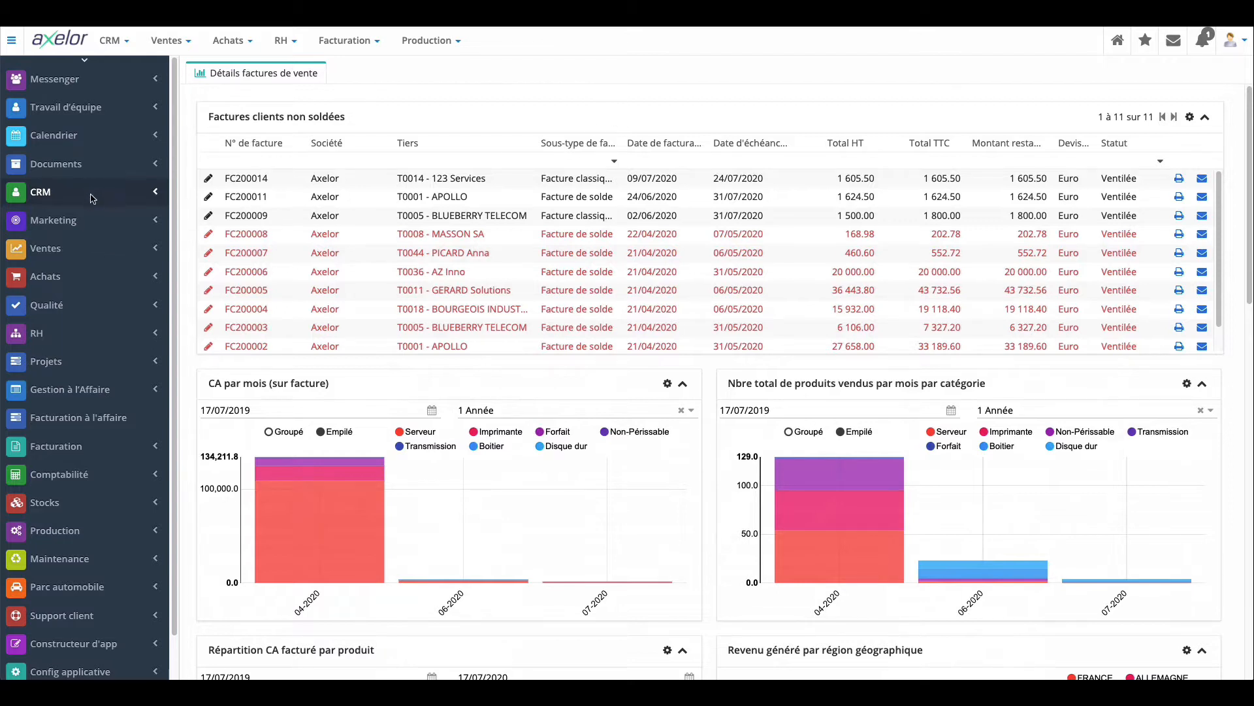
{"action": "scroll", "coordinate": [93, 204], "scroll_direction": "down", "scroll_amount": 1}
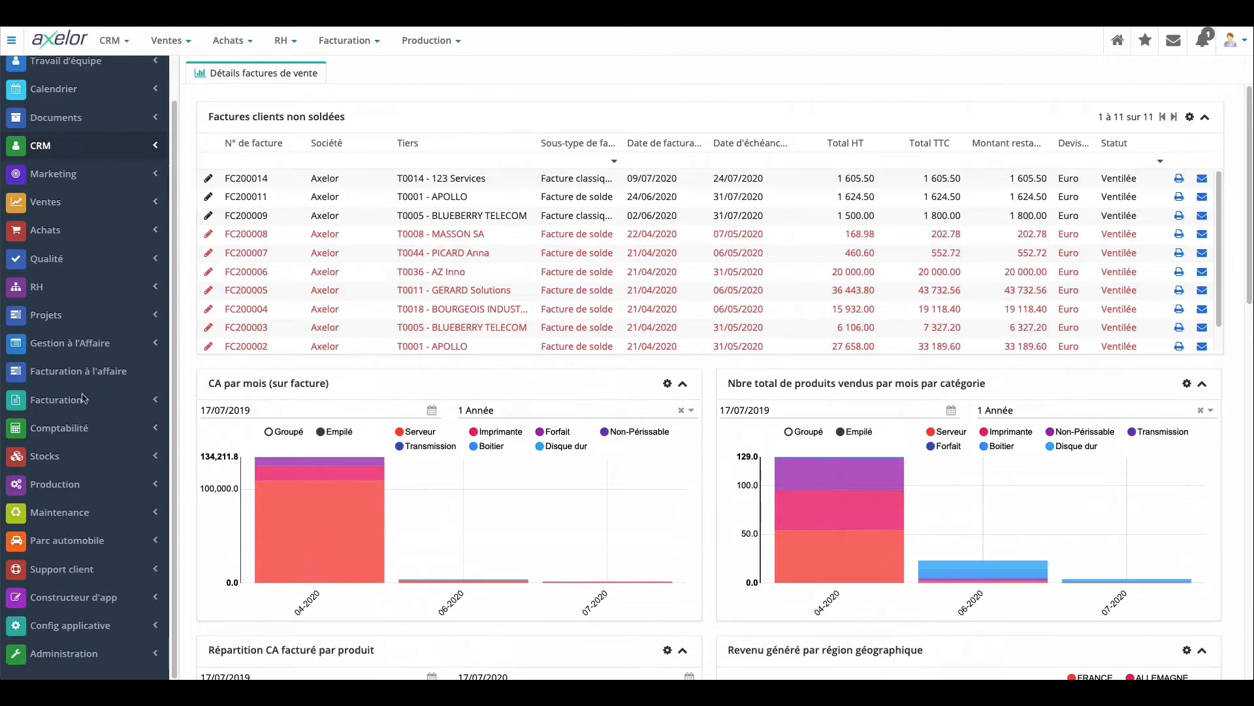
{"action": "scroll", "coordinate": [76, 352], "scroll_direction": "up", "scroll_amount": 1}
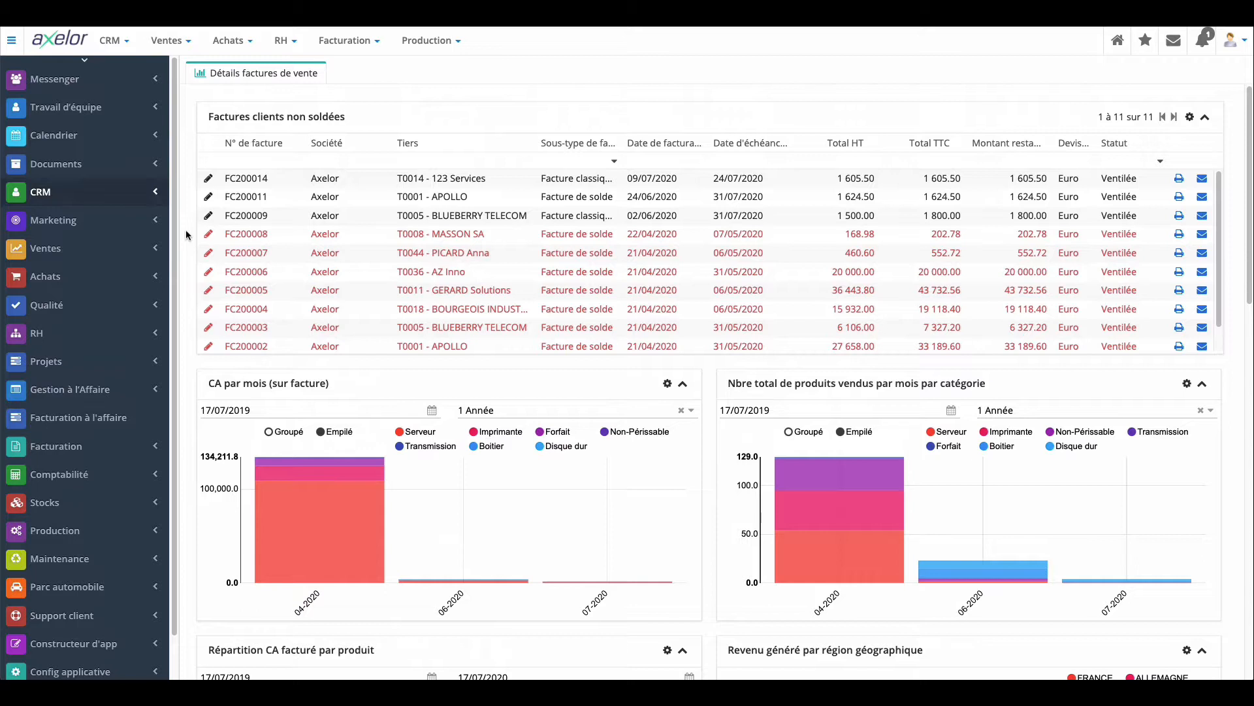
{"action": "left_click", "coordinate": [82, 250]}
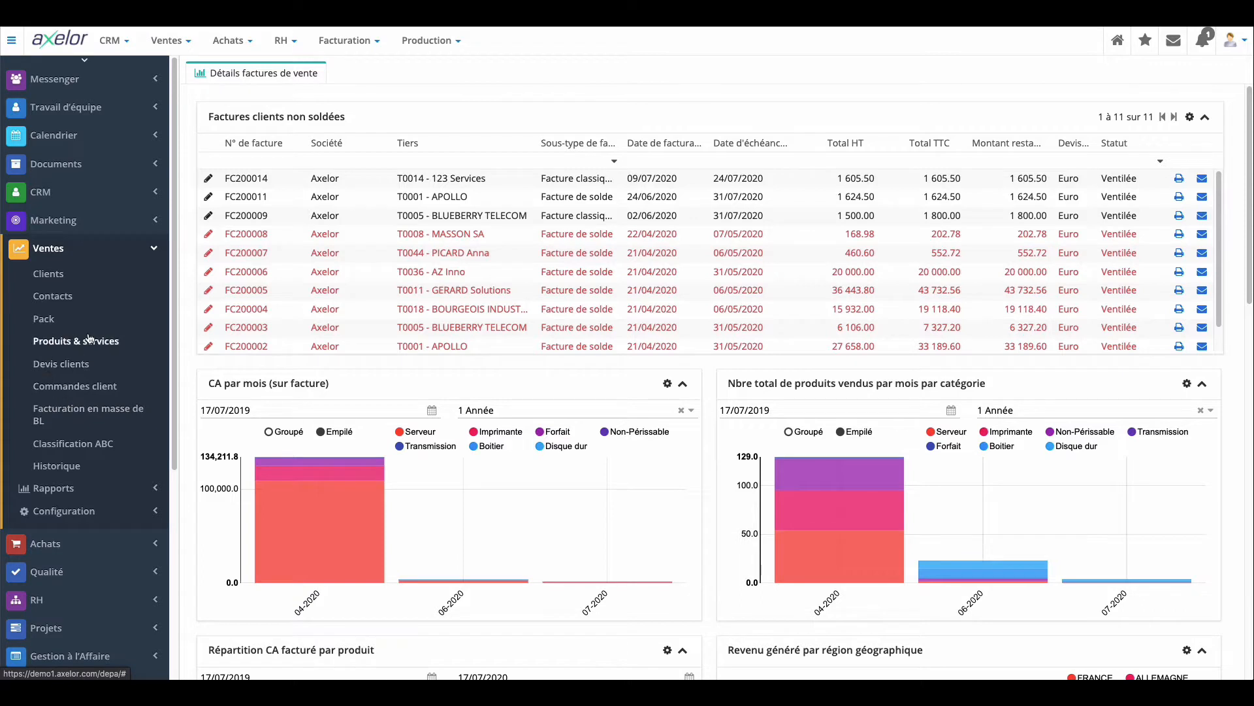
{"action": "left_click", "coordinate": [101, 250]}
- Look through the applications in Gestion des applications under Config applicative, and close that view
{"action": "scroll", "coordinate": [92, 588], "scroll_direction": "down", "scroll_amount": 2}
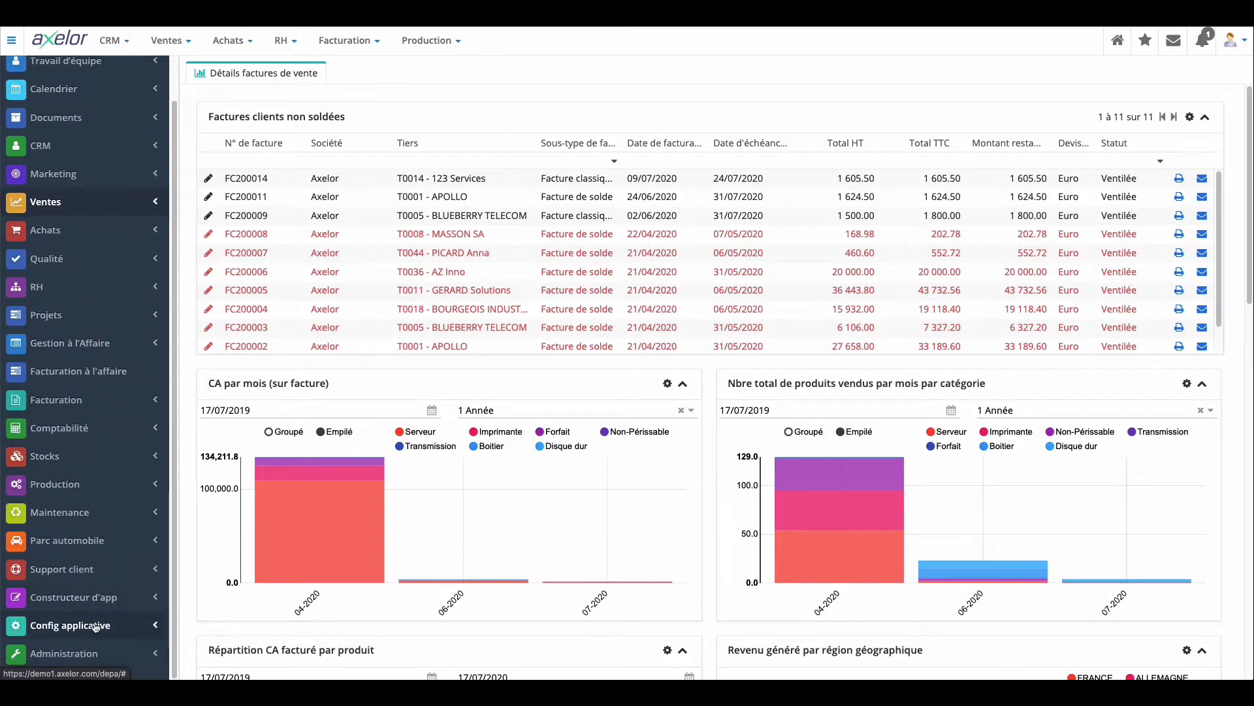
{"action": "left_click", "coordinate": [71, 626]}
{"action": "scroll", "coordinate": [101, 562], "scroll_direction": "down", "scroll_amount": 2}
{"action": "left_click", "coordinate": [92, 502]}
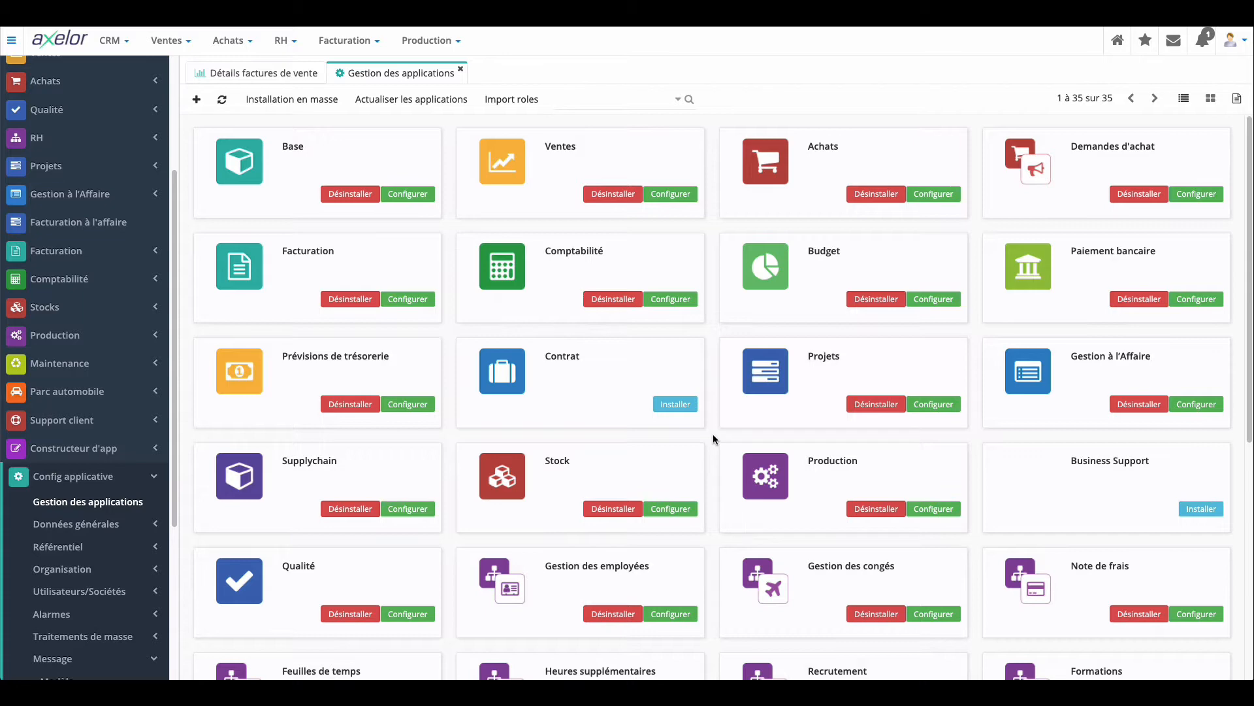
{"action": "scroll", "coordinate": [712, 434], "scroll_direction": "down", "scroll_amount": 6}
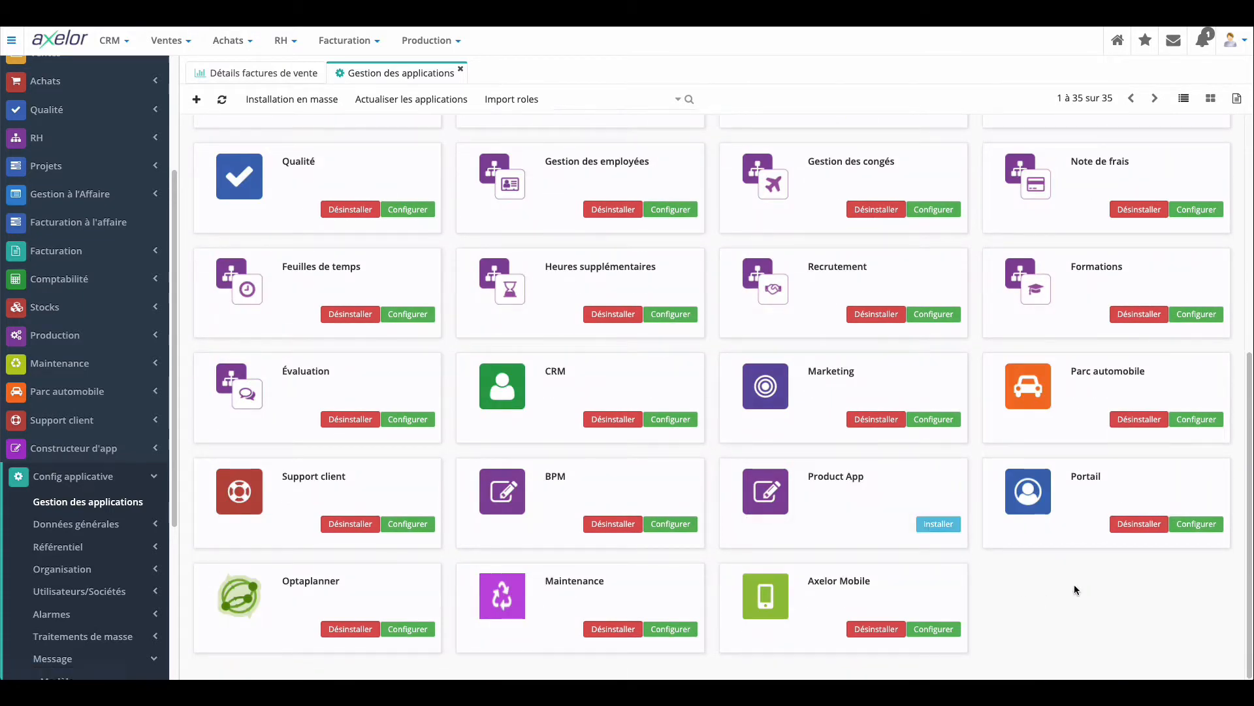
{"action": "scroll", "coordinate": [1076, 578], "scroll_direction": "up", "scroll_amount": 6}
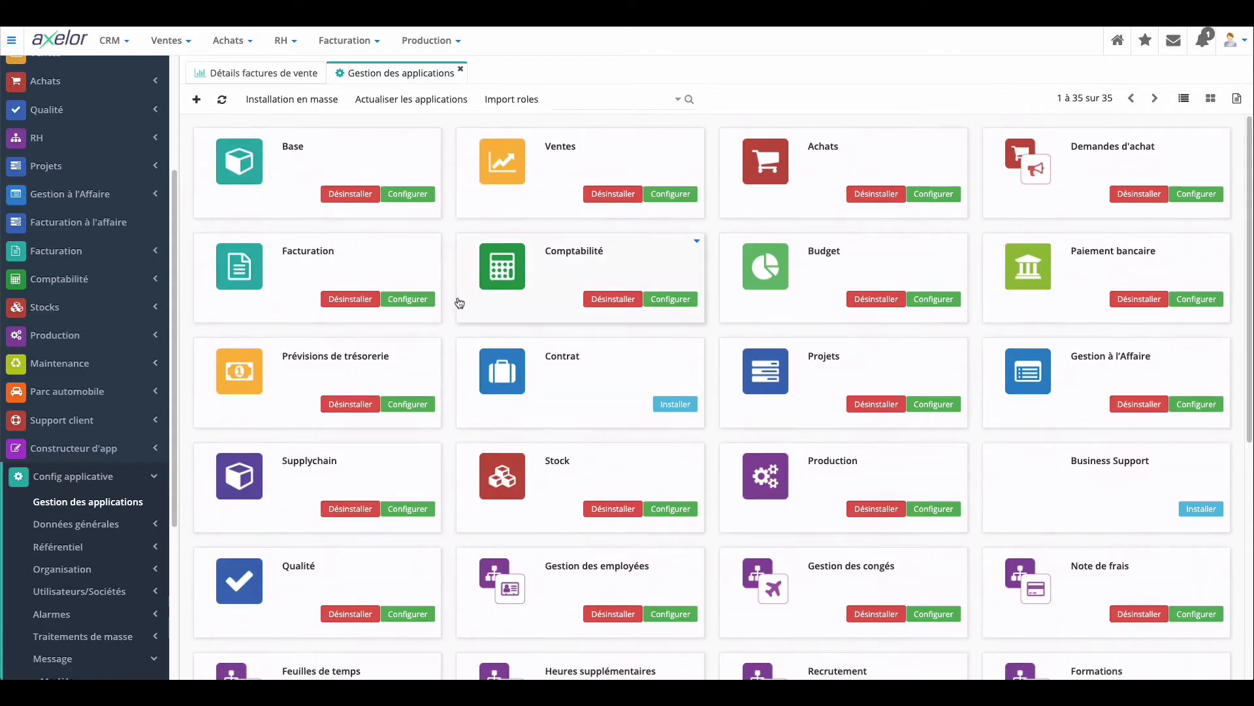
{"action": "left_click", "coordinate": [461, 69]}
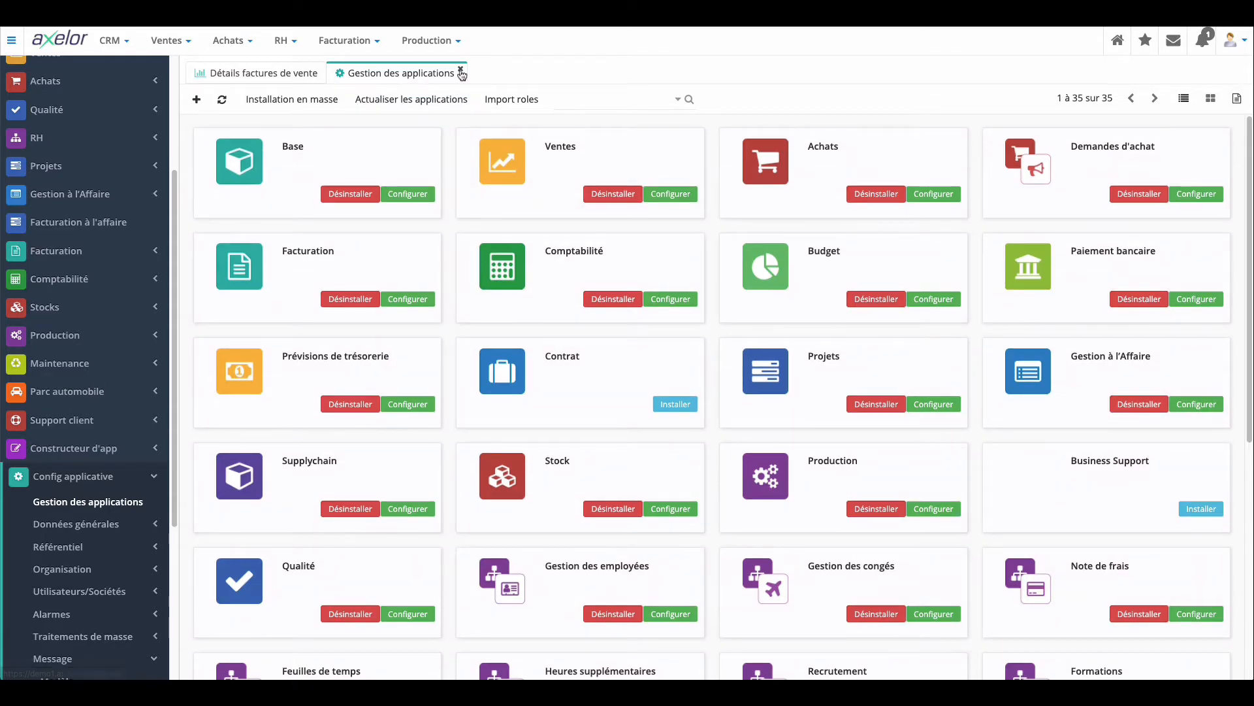
- Open the AGLAIA & CO lead from the CRM leads list (Pistes)
{"action": "scroll", "coordinate": [117, 261], "scroll_direction": "up", "scroll_amount": 3}
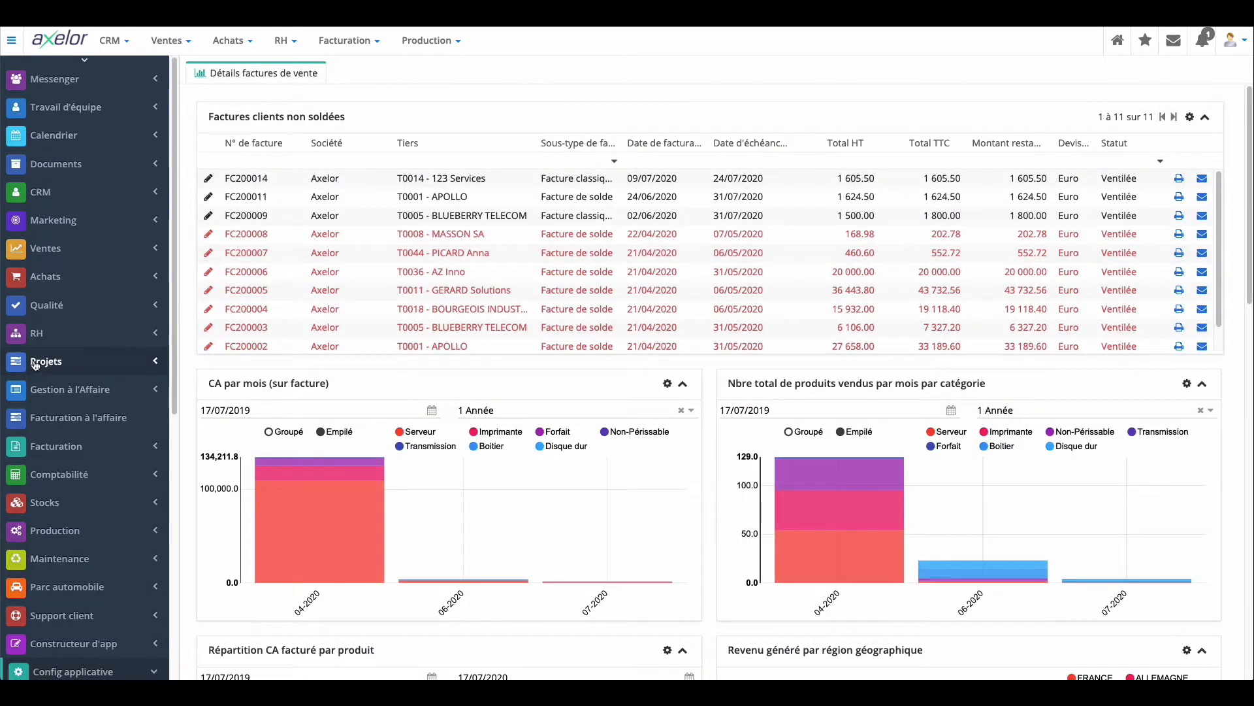
{"action": "left_click", "coordinate": [114, 203]}
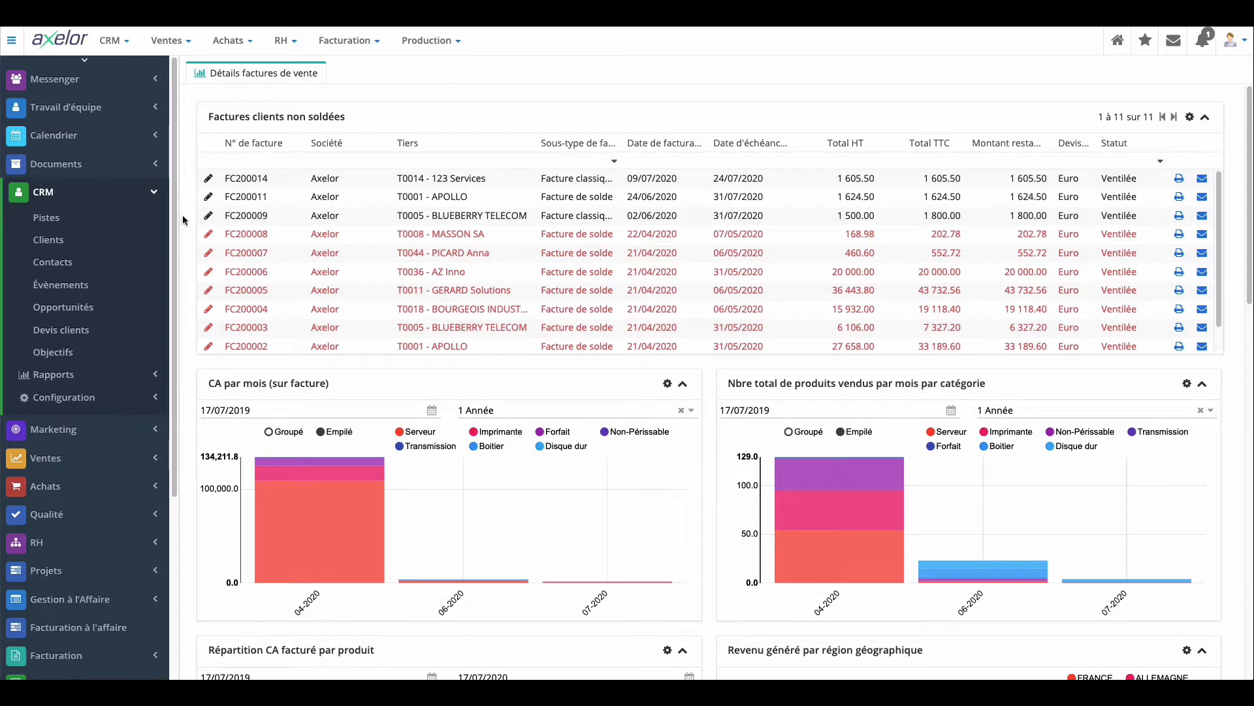
{"action": "left_click", "coordinate": [46, 217]}
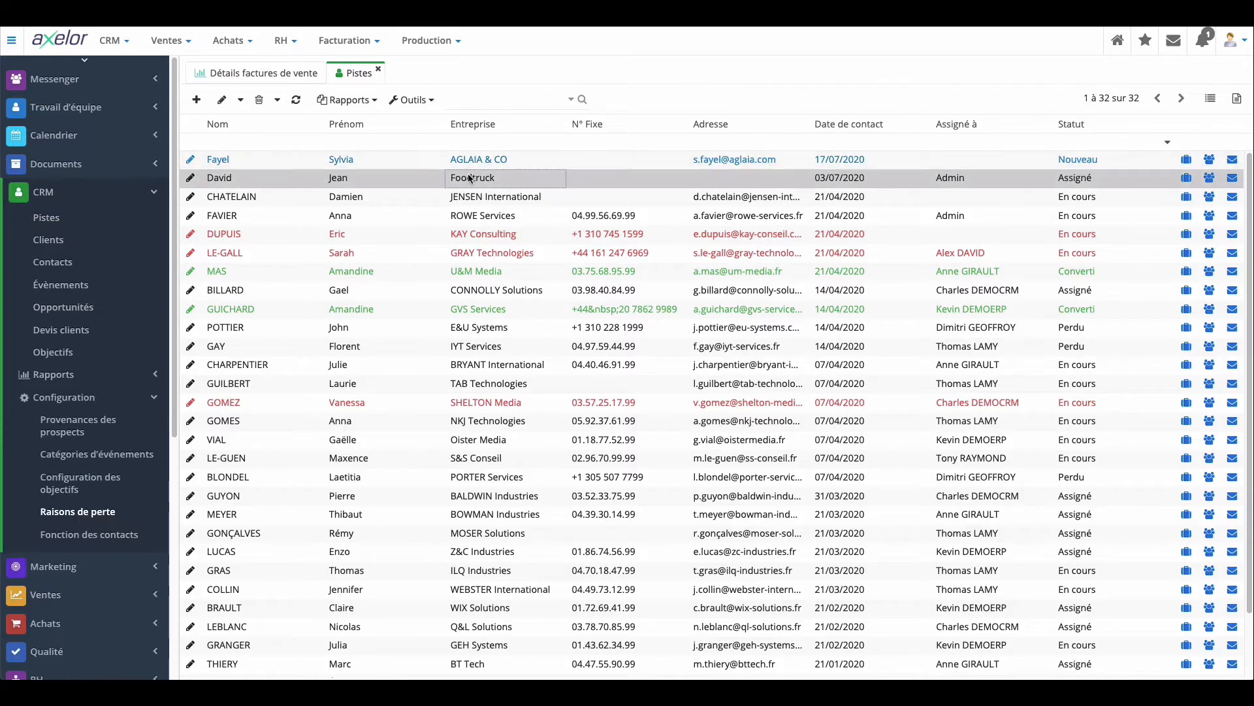
{"action": "double_click", "coordinate": [464, 162]}
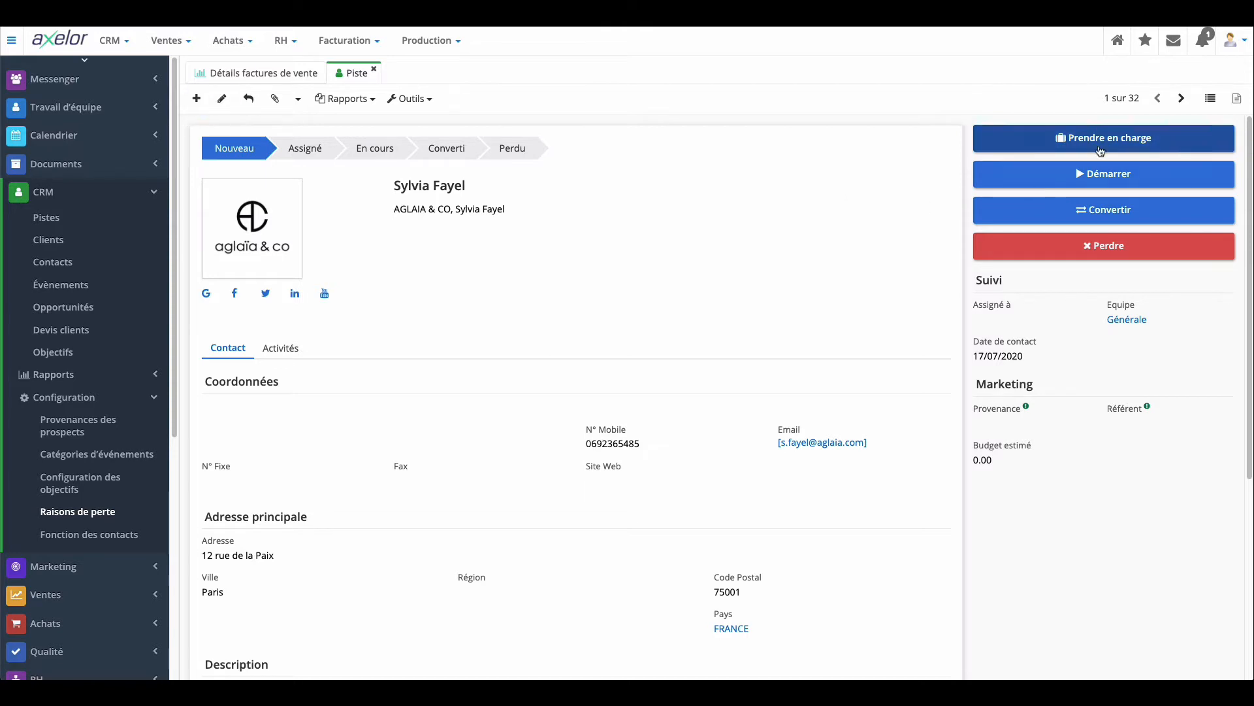
- Take charge of the AGLAIA & CO lead, put it in edit mode and start it so its status becomes En cours
{"action": "left_click", "coordinate": [1096, 139]}
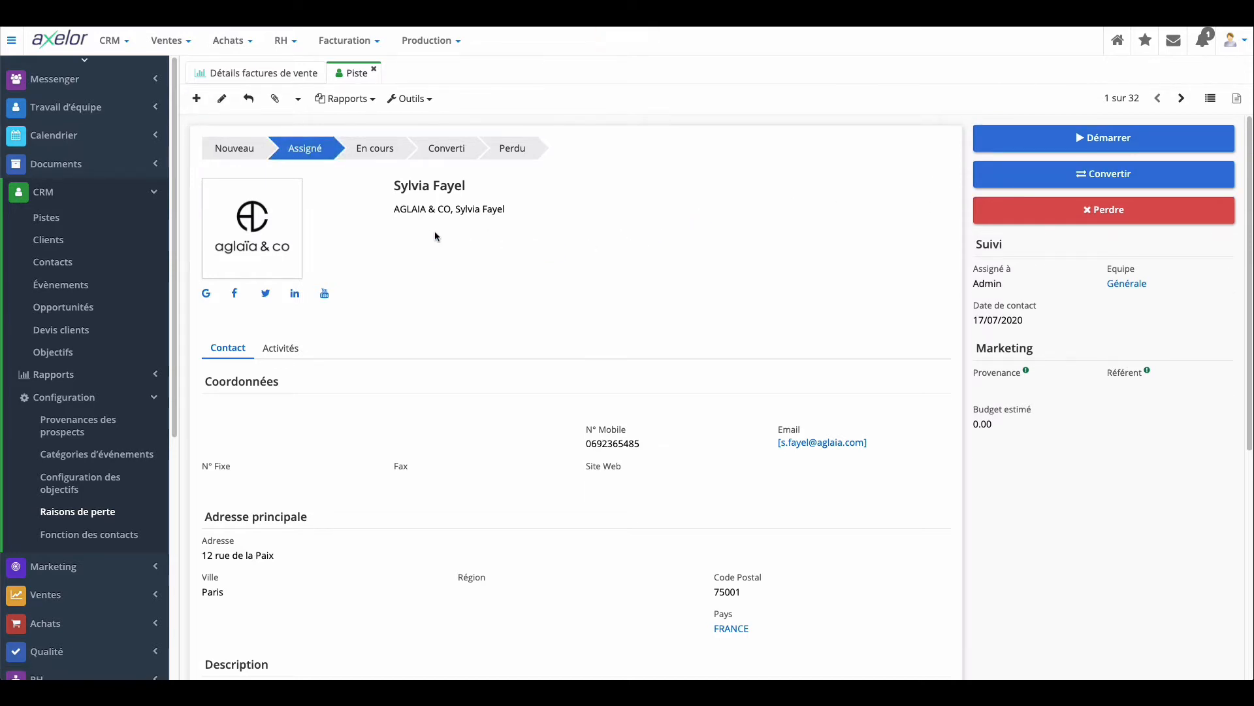
{"action": "left_click", "coordinate": [221, 98]}
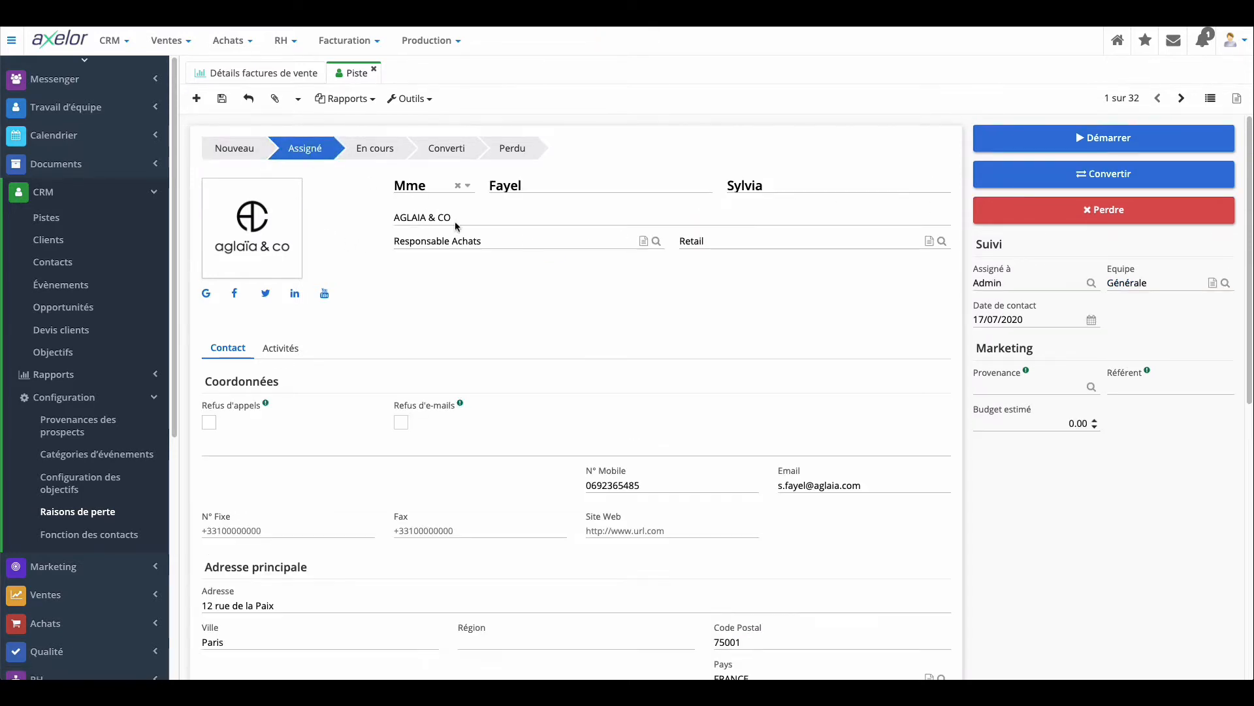
{"action": "left_click", "coordinate": [1069, 146]}
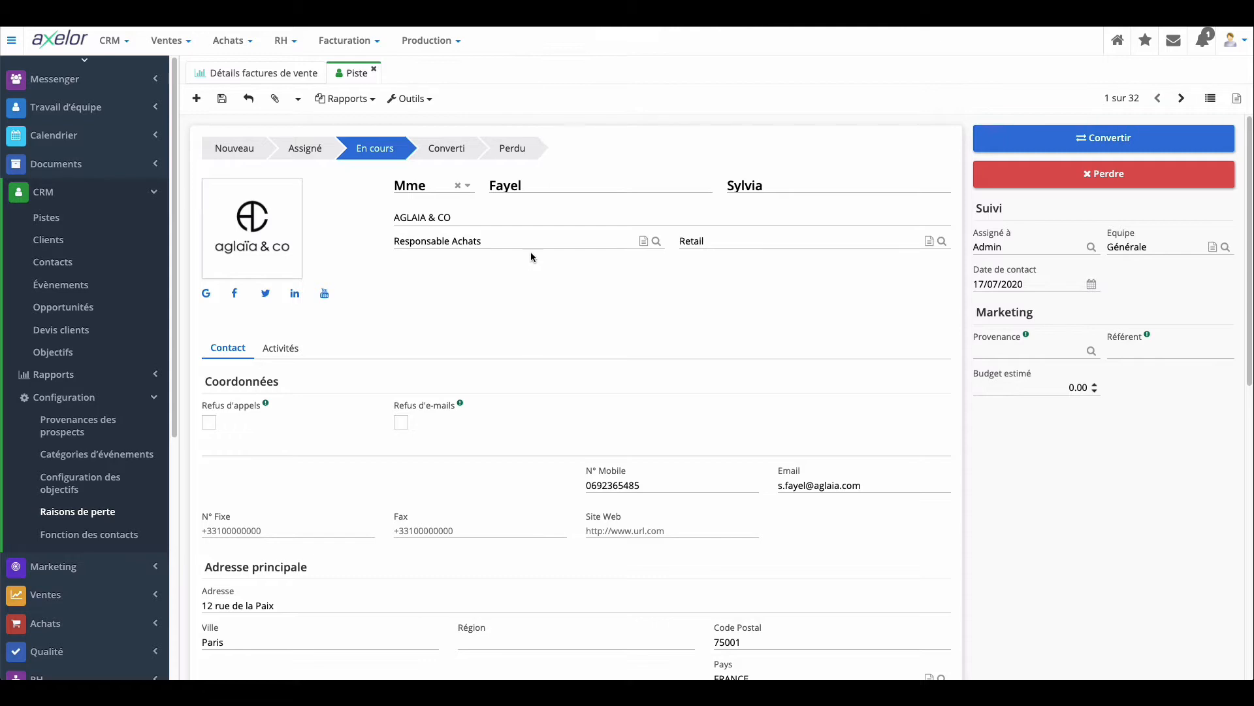
- Examine the lead's contact details, address, description and history, and its activities
{"action": "scroll", "coordinate": [531, 256], "scroll_direction": "down", "scroll_amount": 1}
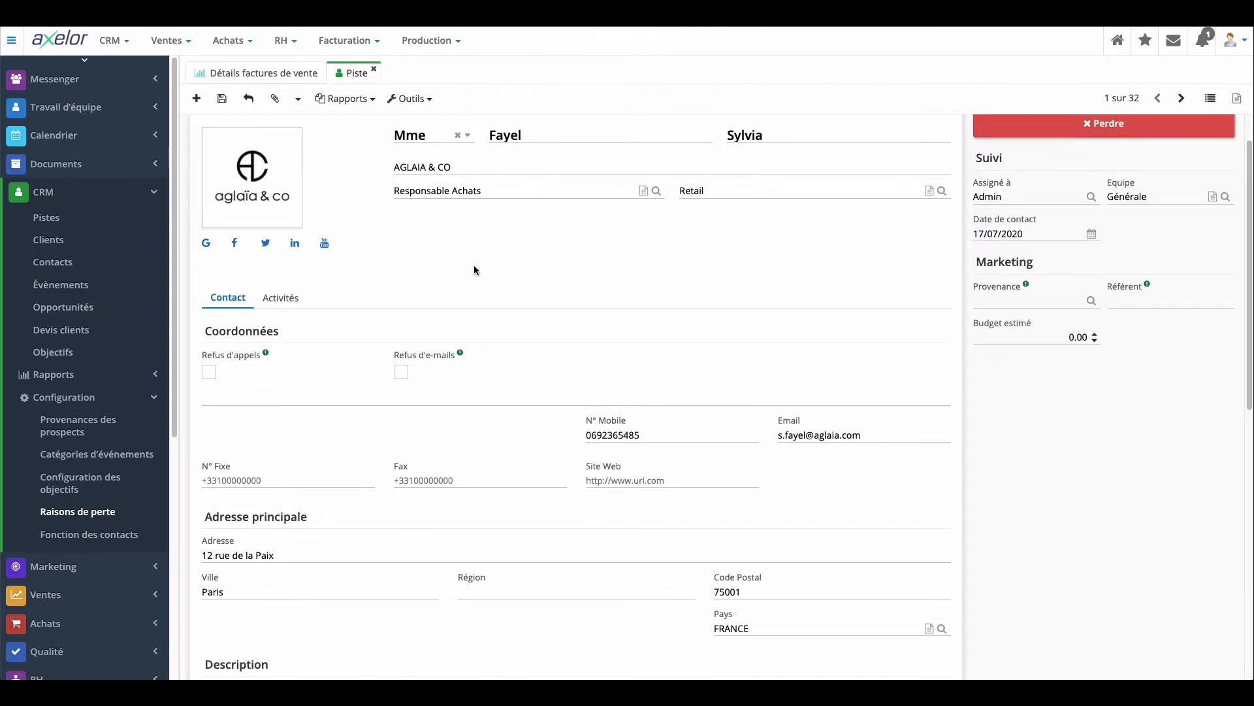
{"action": "scroll", "coordinate": [579, 422], "scroll_direction": "down", "scroll_amount": 7}
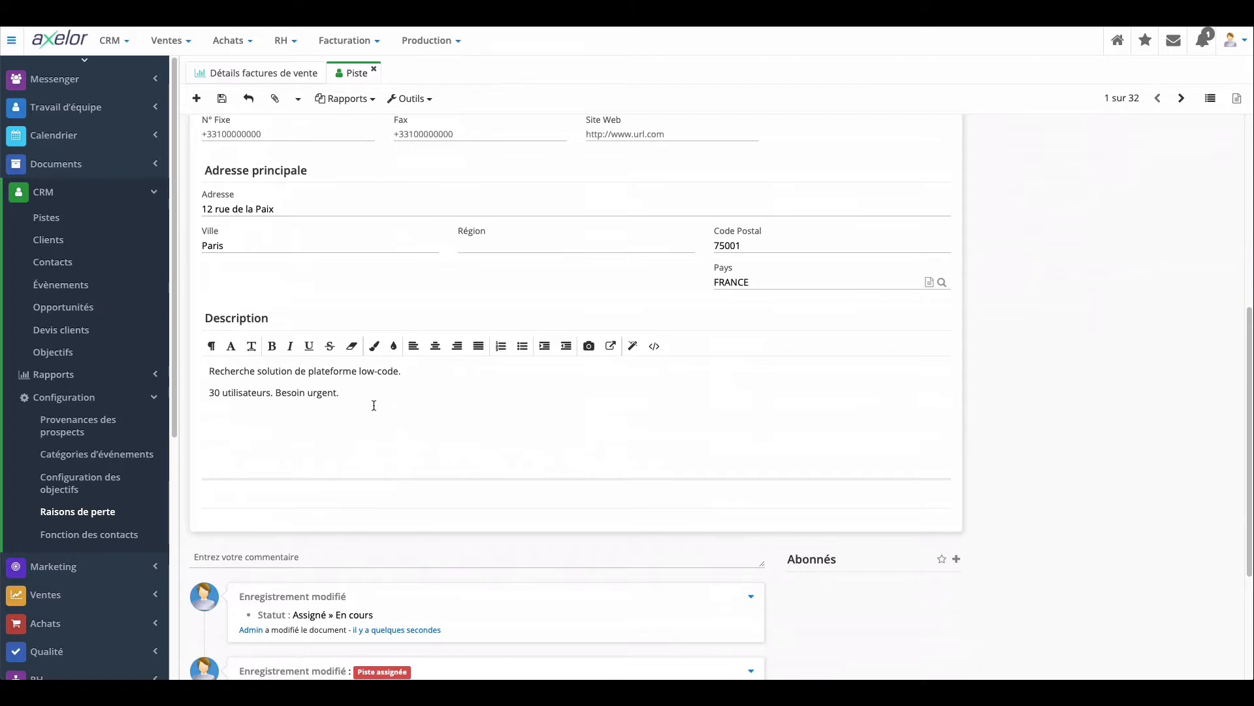
{"action": "scroll", "coordinate": [374, 405], "scroll_direction": "up", "scroll_amount": 8}
{"action": "left_click", "coordinate": [280, 349]}
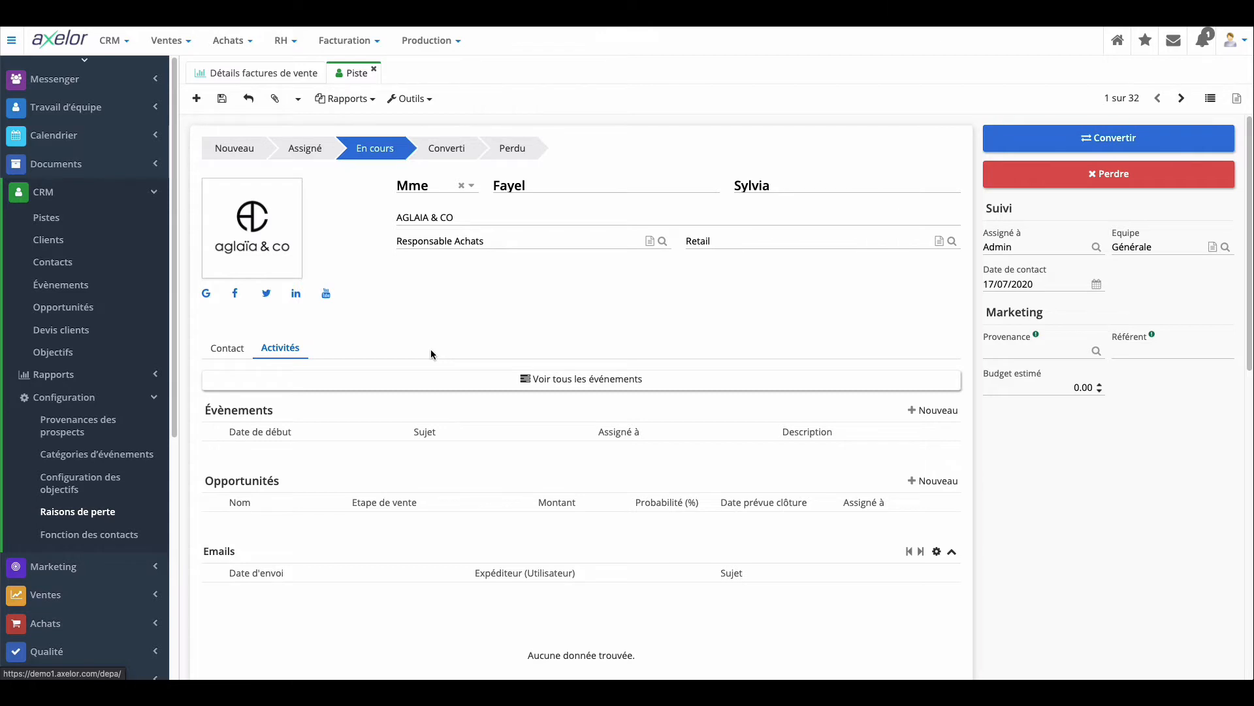
{"action": "scroll", "coordinate": [429, 353], "scroll_direction": "down", "scroll_amount": 1}
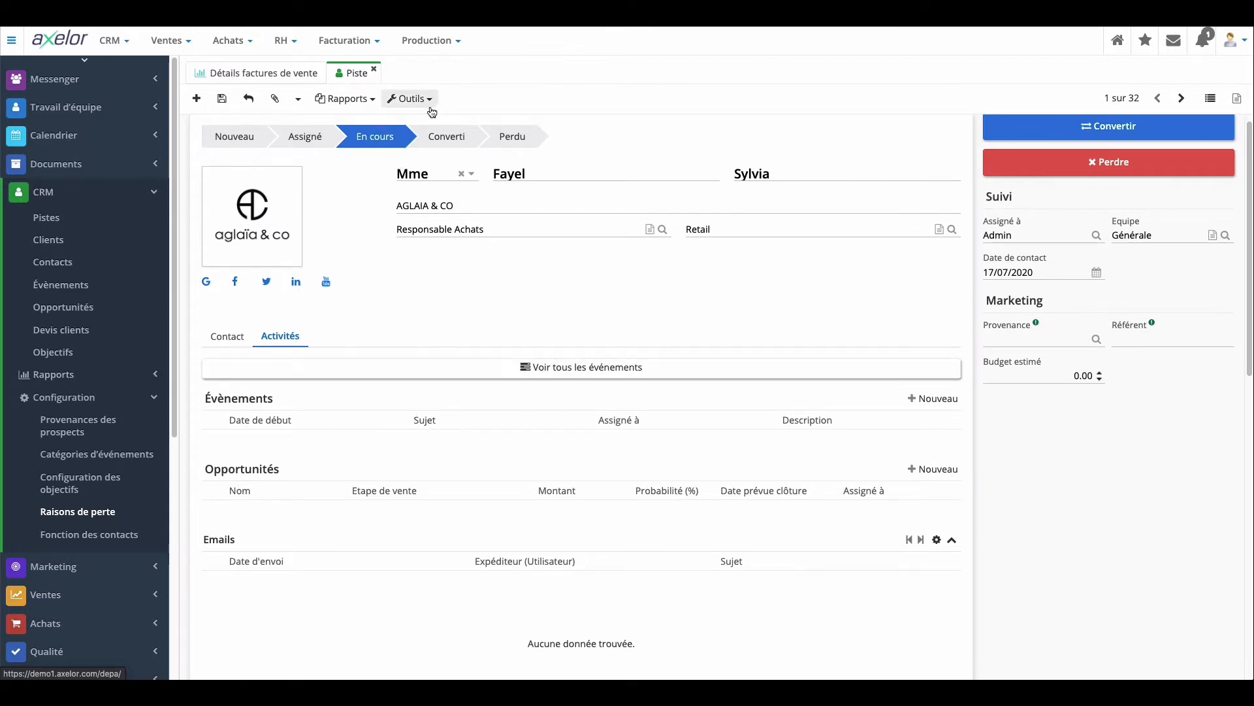
- Schedule a new event from the lead and set its type to Appel
{"action": "left_click", "coordinate": [411, 98]}
{"action": "left_click", "coordinate": [443, 127]}
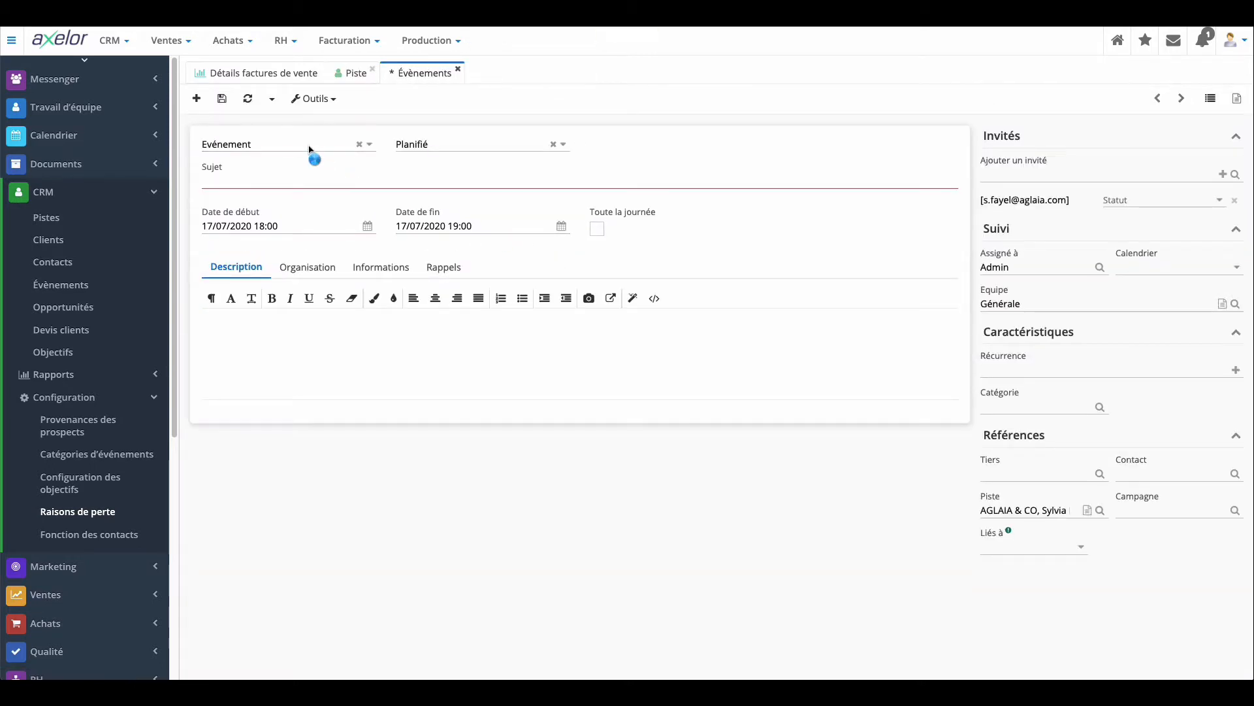
{"action": "left_click", "coordinate": [305, 144]}
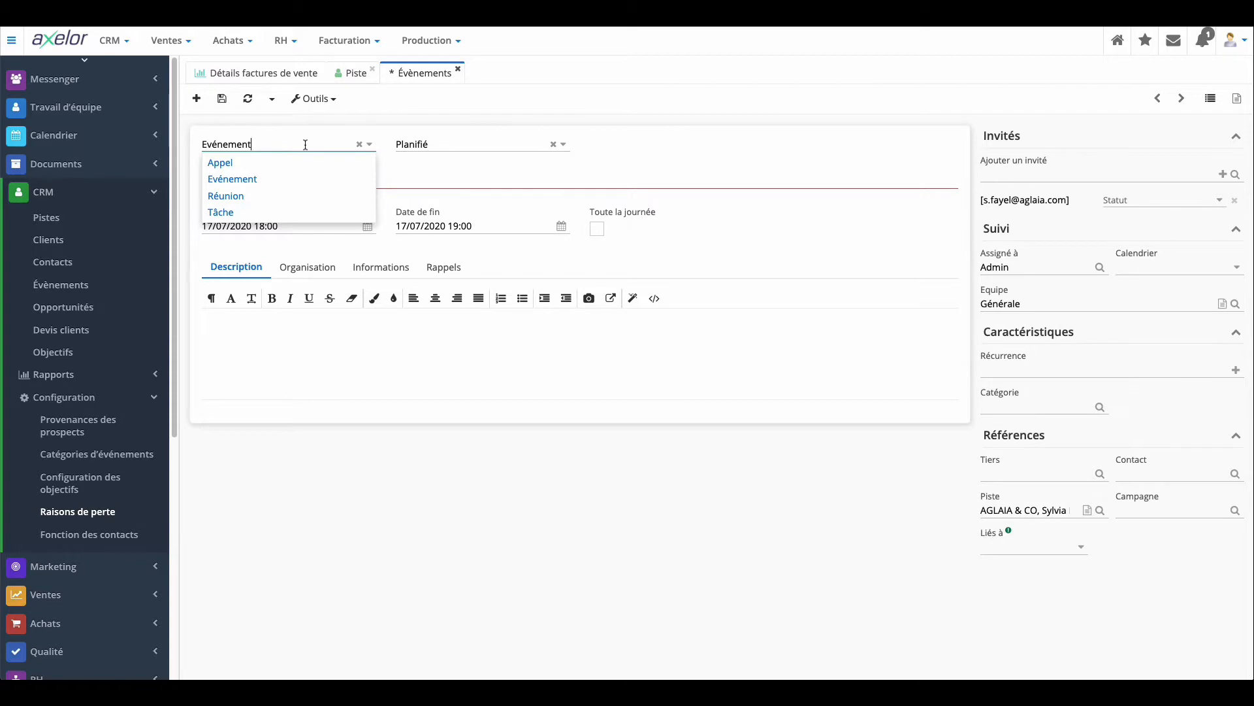
{"action": "left_click", "coordinate": [247, 164]}
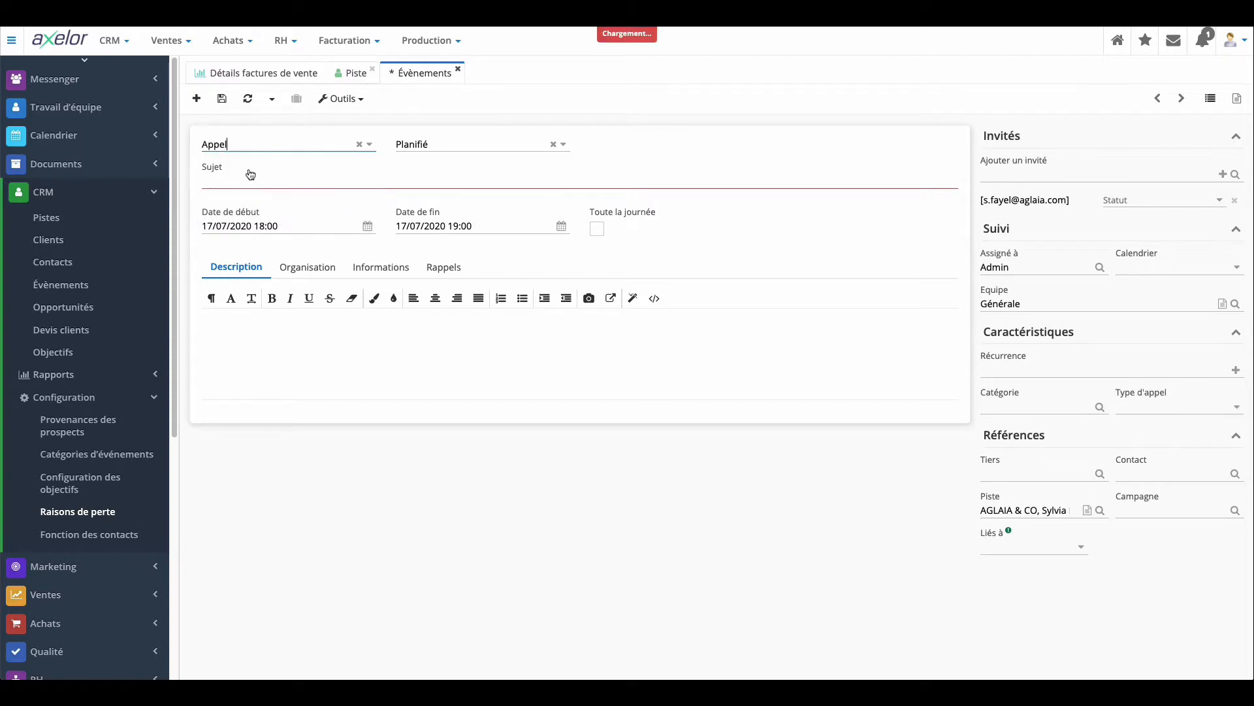
- Set the event's subject to "Appel de qualification" and save the event
{"action": "left_click", "coordinate": [285, 188]}
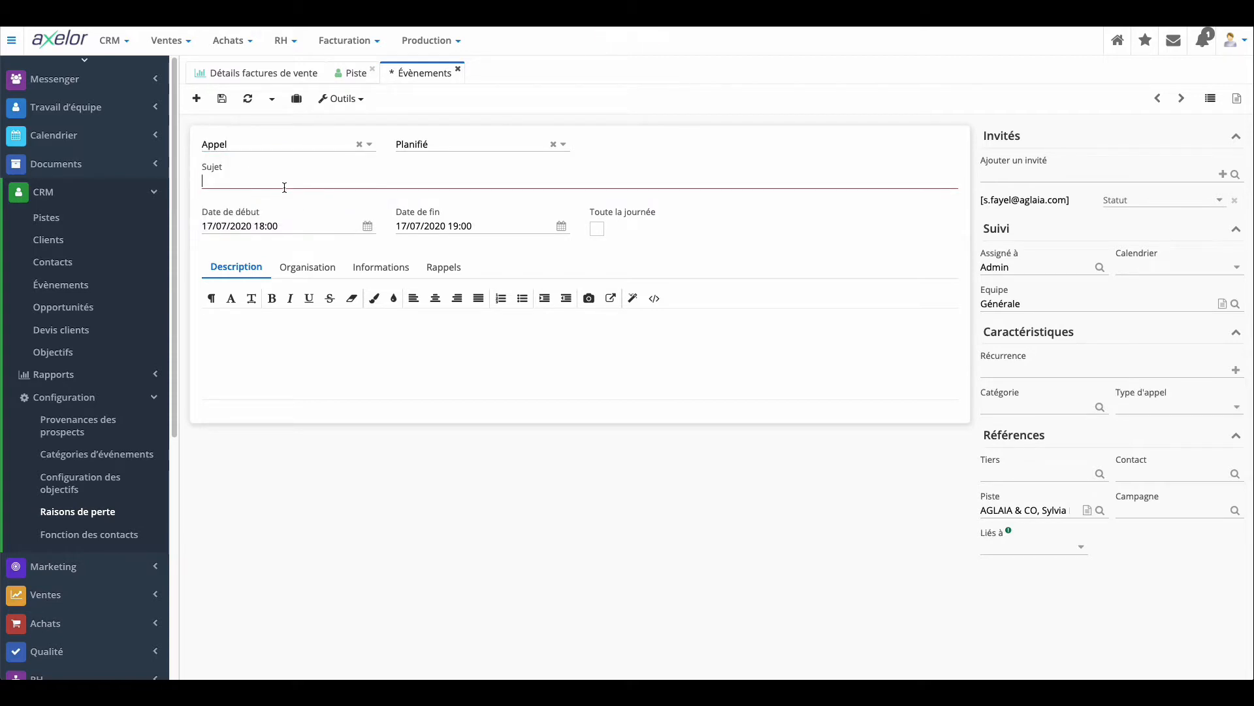
{"action": "type", "text": "Appel"}
{"action": "type", "text": " q"}
{"action": "type", "text": "e qualifi"}
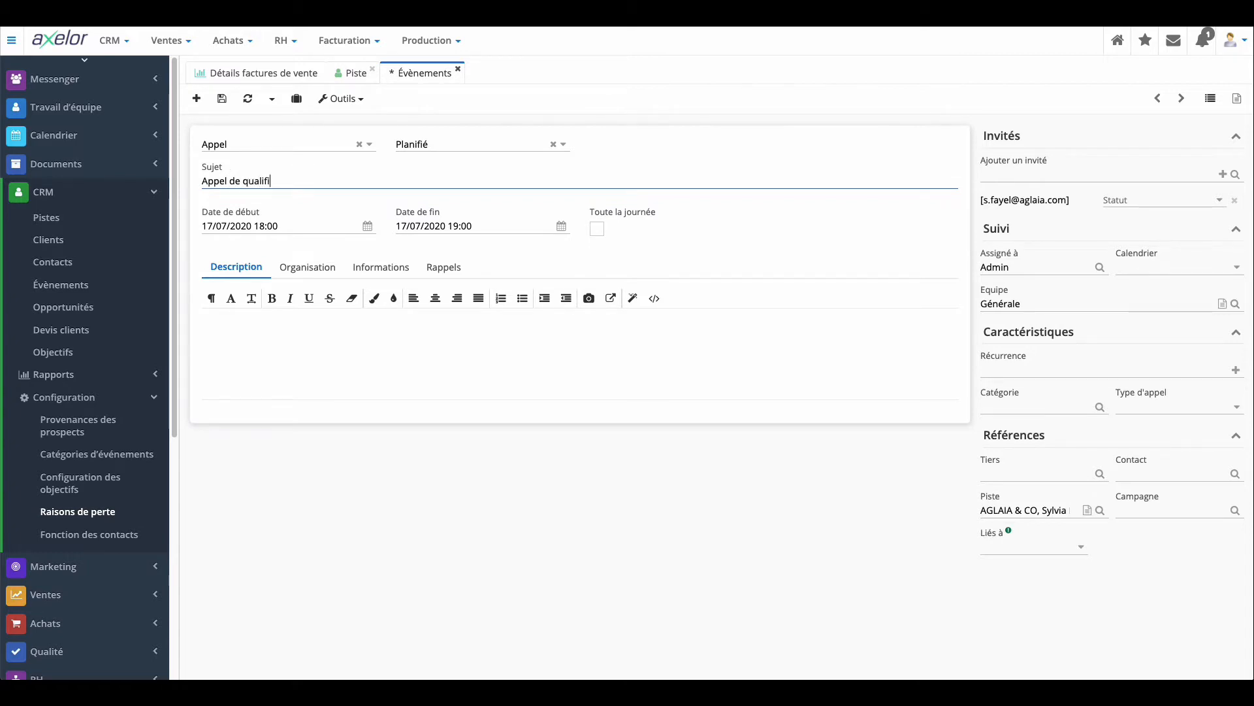
{"action": "type", "text": "cation"}
{"action": "left_click", "coordinate": [232, 107]}
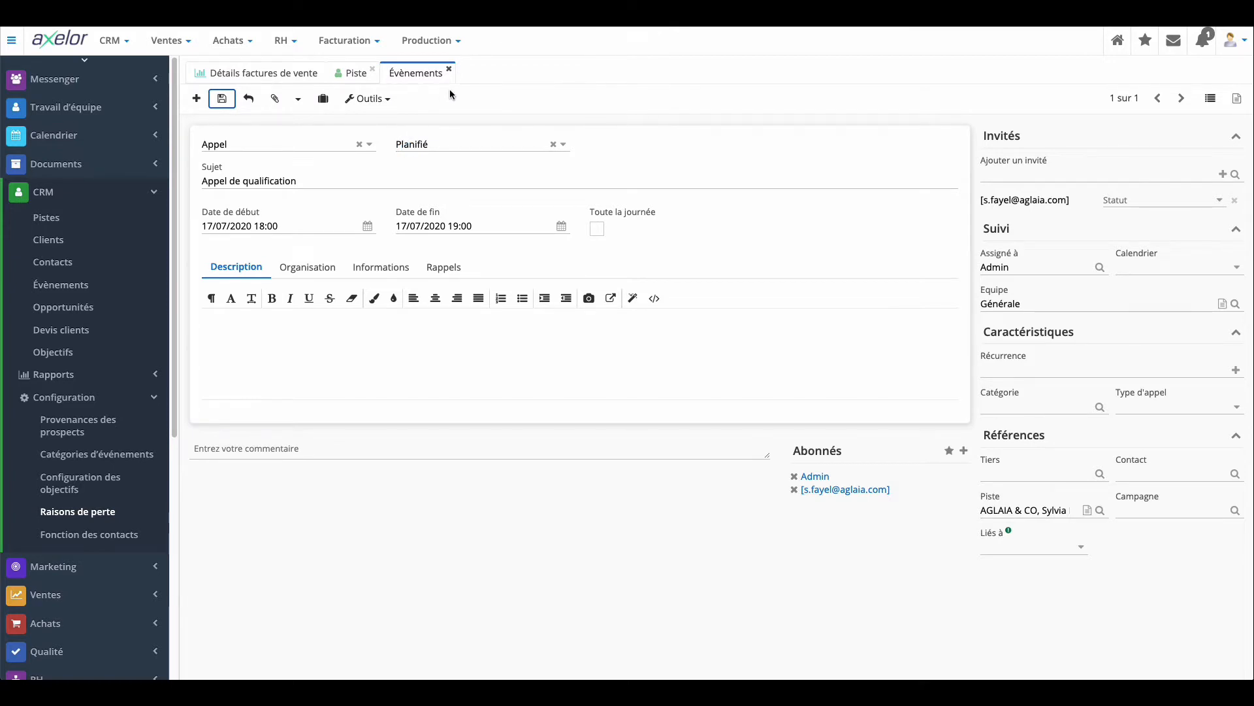
- Close the event form and refresh the AGLAIA & CO lead record
{"action": "left_click", "coordinate": [449, 69]}
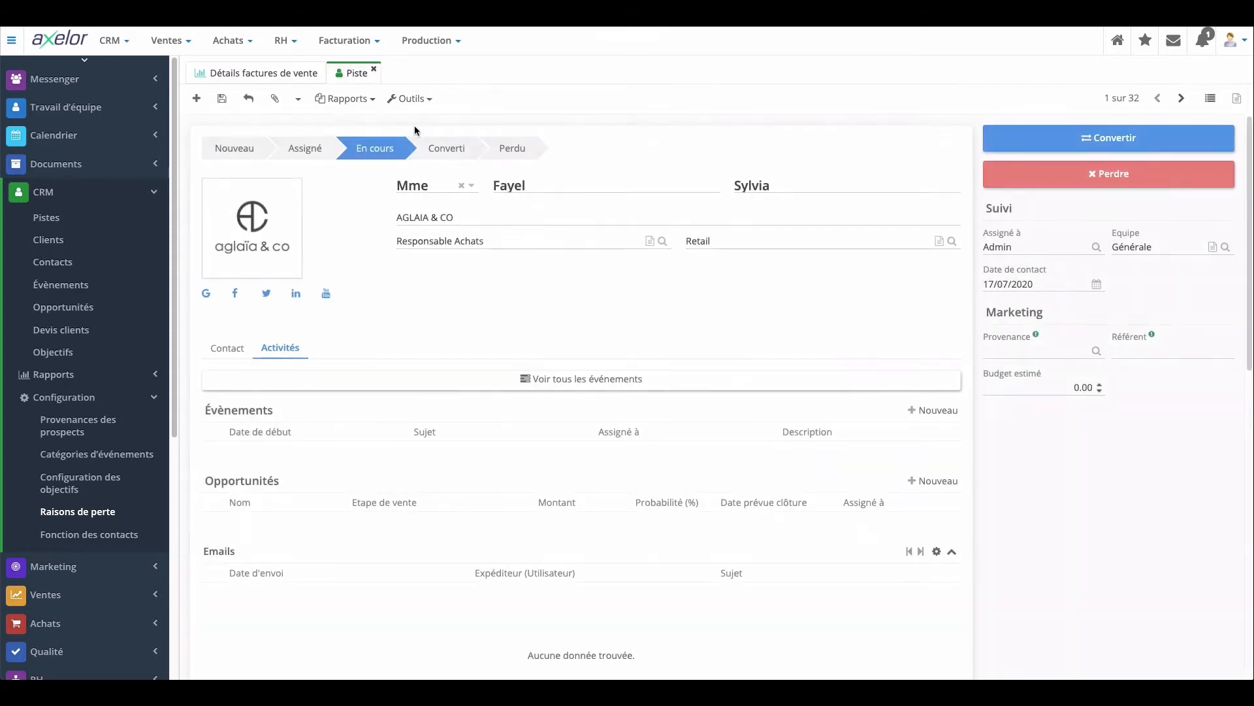
{"action": "left_click", "coordinate": [298, 99]}
{"action": "left_click", "coordinate": [324, 124]}
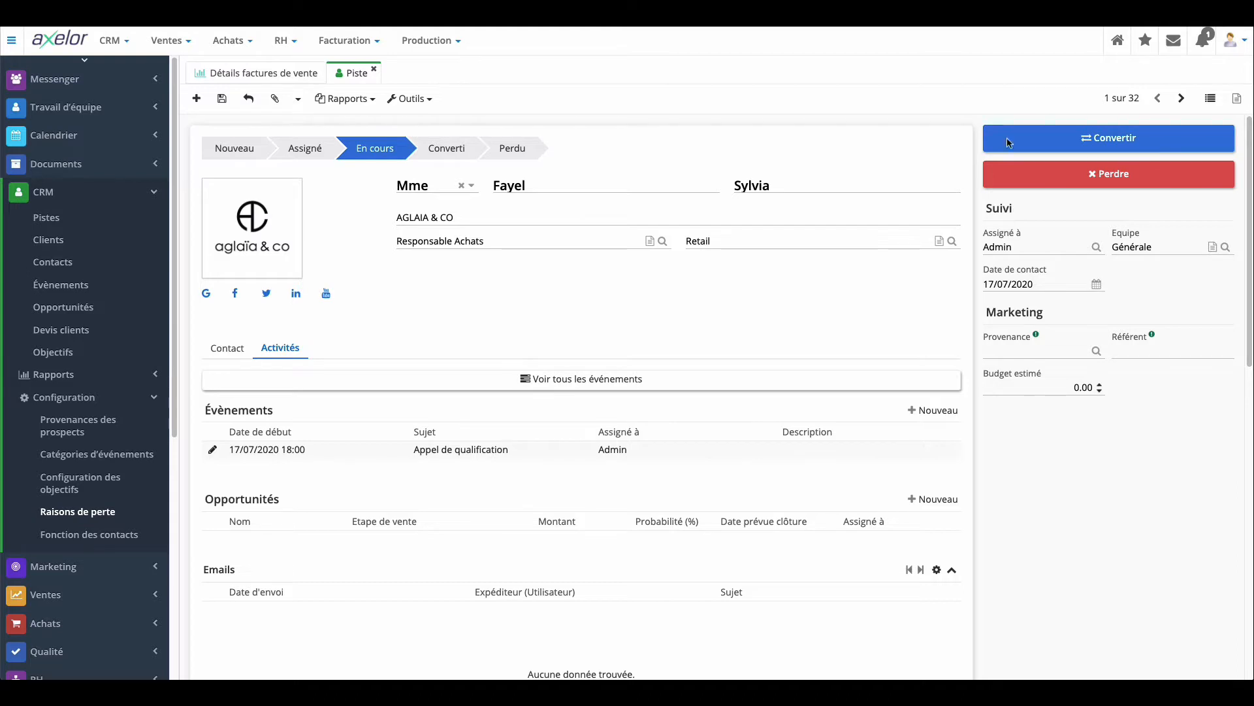
- Convert the AGLAIA & CO lead with the options Créer nouveau tiers and Créer un nouveau contact, and confirm the conversion
{"action": "left_click", "coordinate": [1034, 135]}
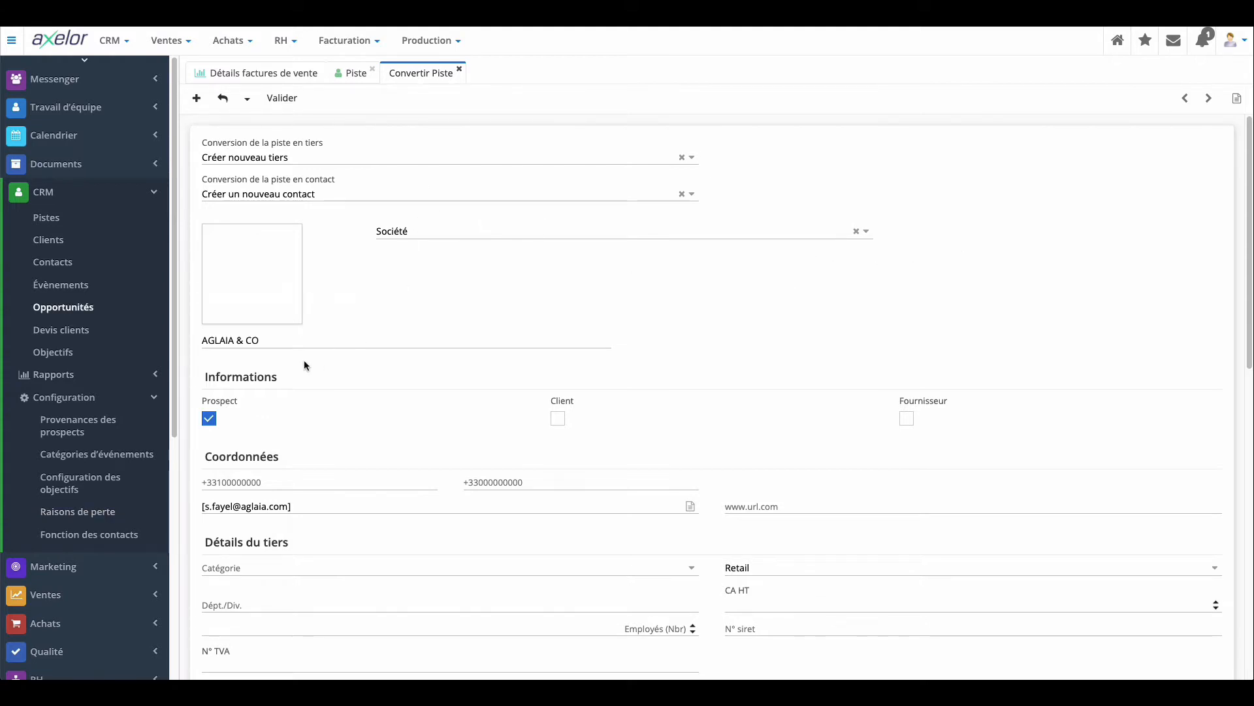
{"action": "left_click", "coordinate": [288, 99]}
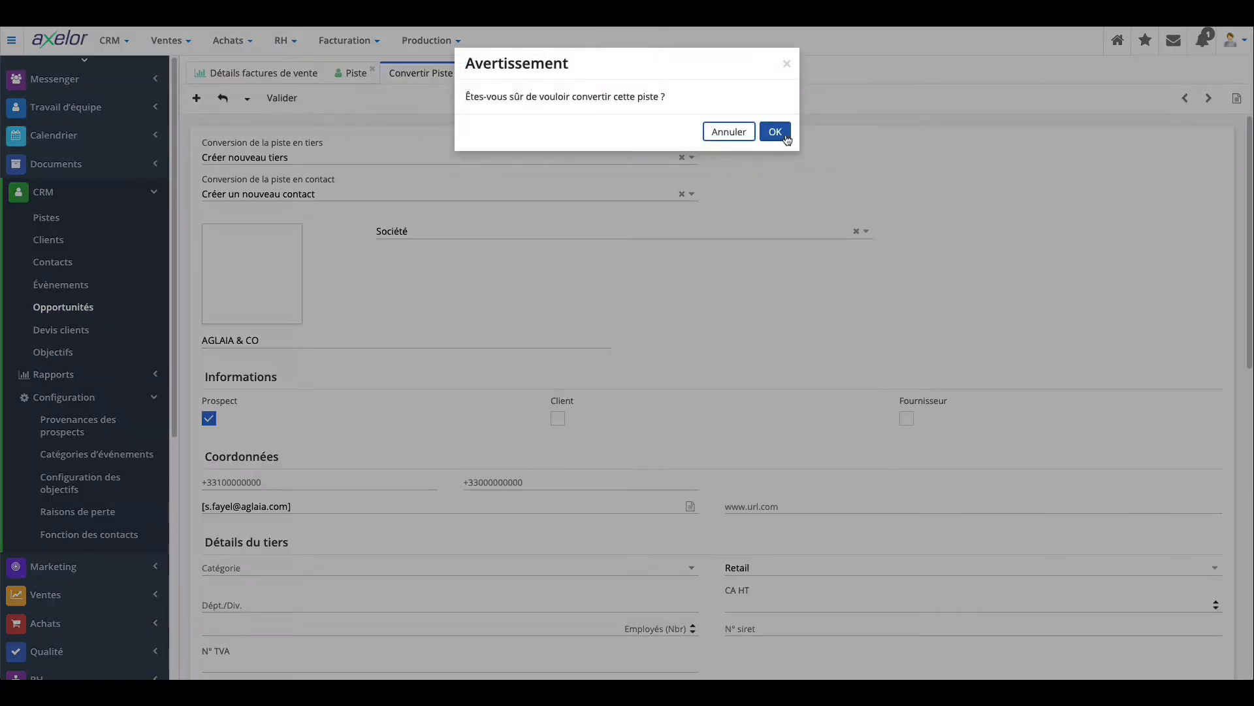
{"action": "left_click", "coordinate": [776, 130]}
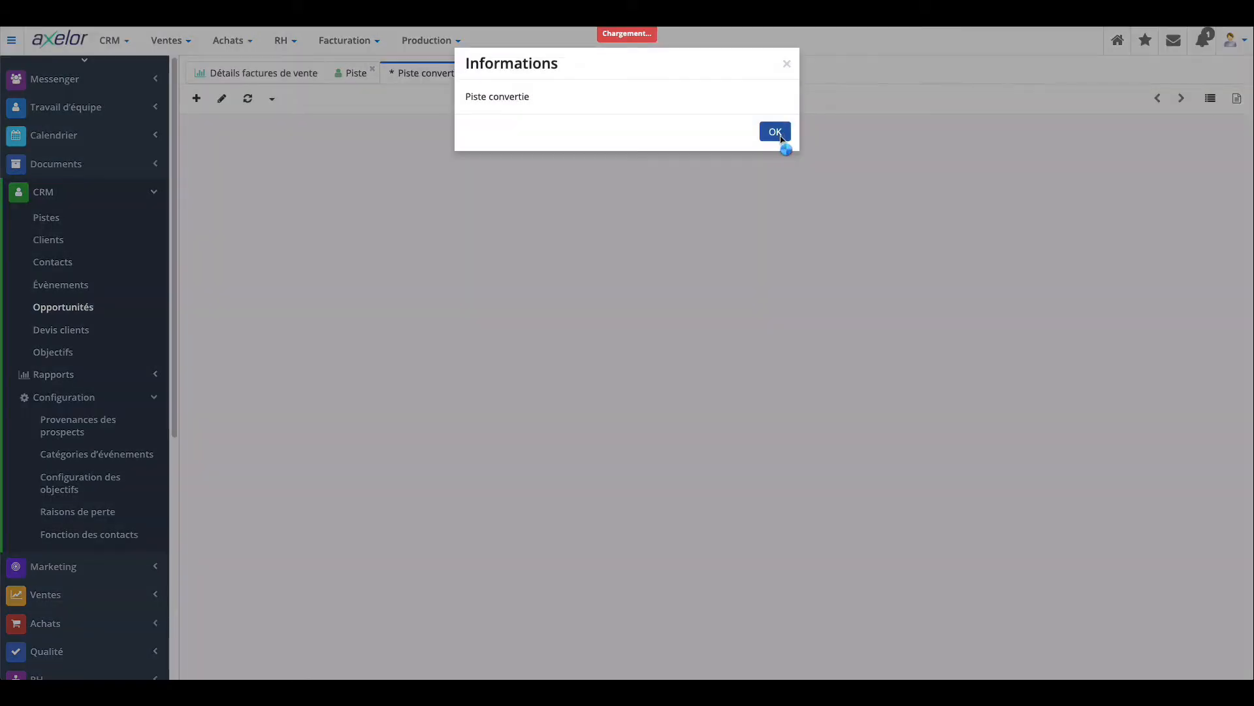
{"action": "left_click", "coordinate": [774, 133]}
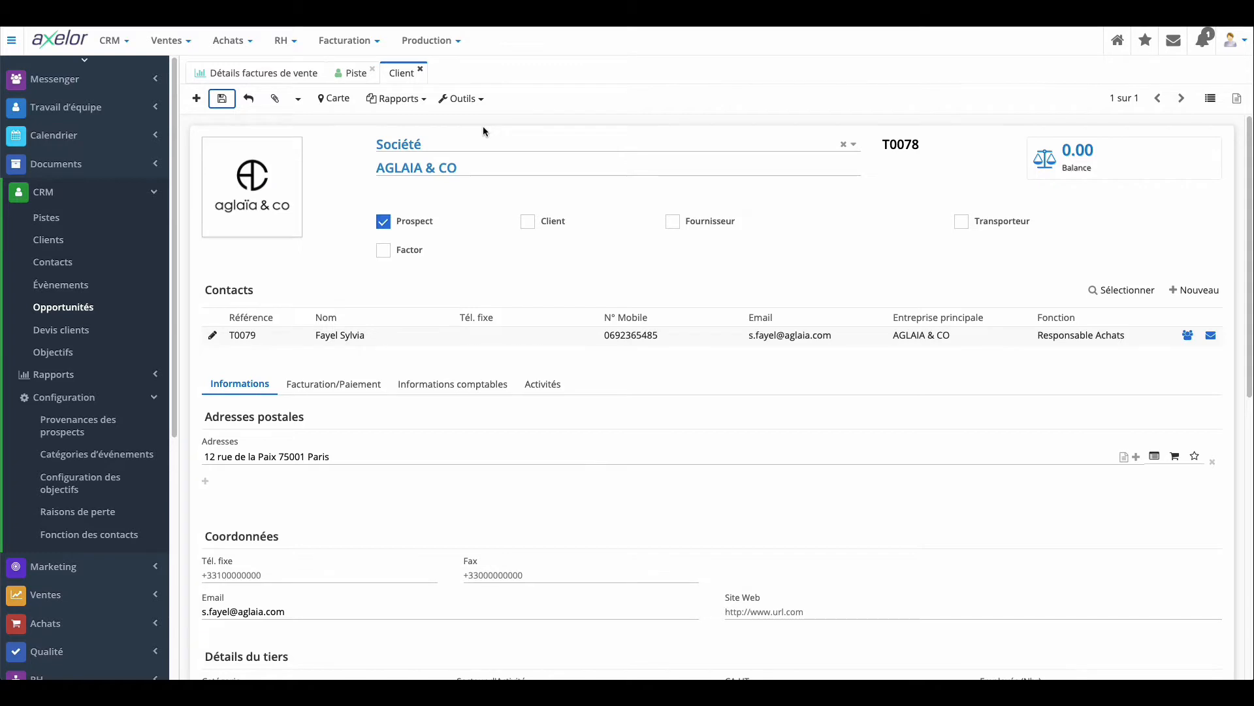
- Create an opportunity from the AGLAIA & CO client record and name it "Opportunité vente logiciel"
{"action": "left_click", "coordinate": [467, 99]}
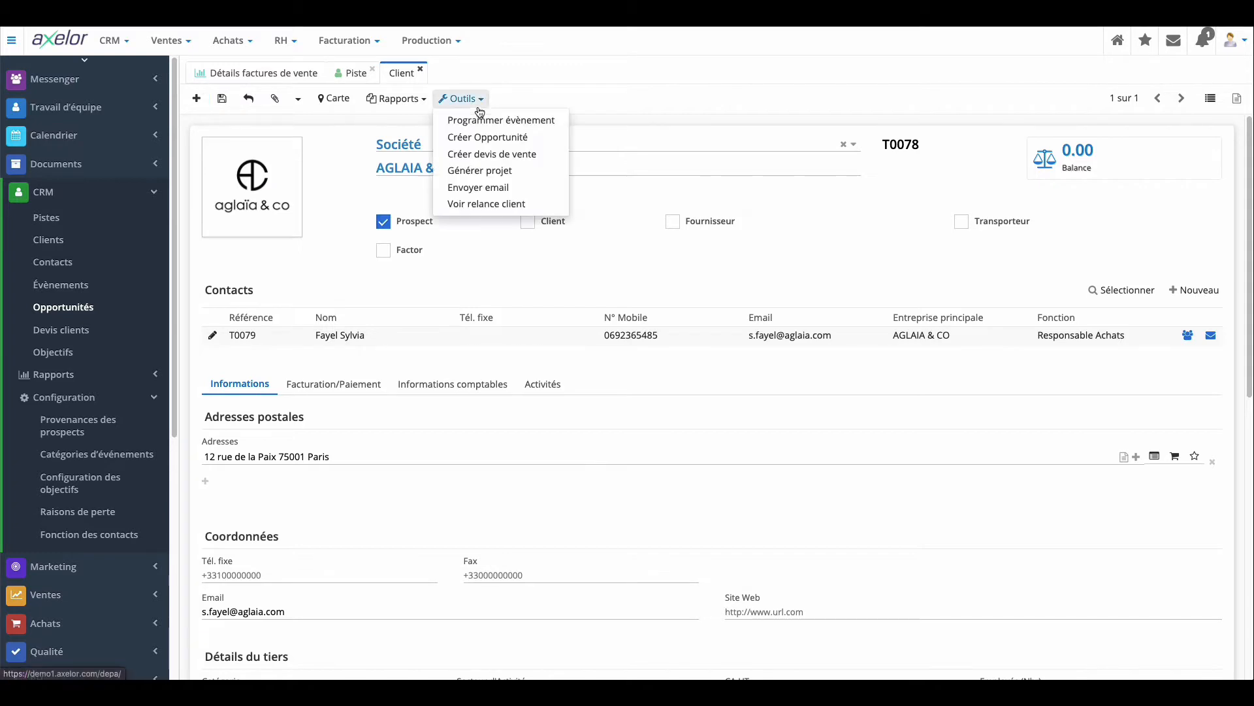
{"action": "left_click", "coordinate": [488, 142]}
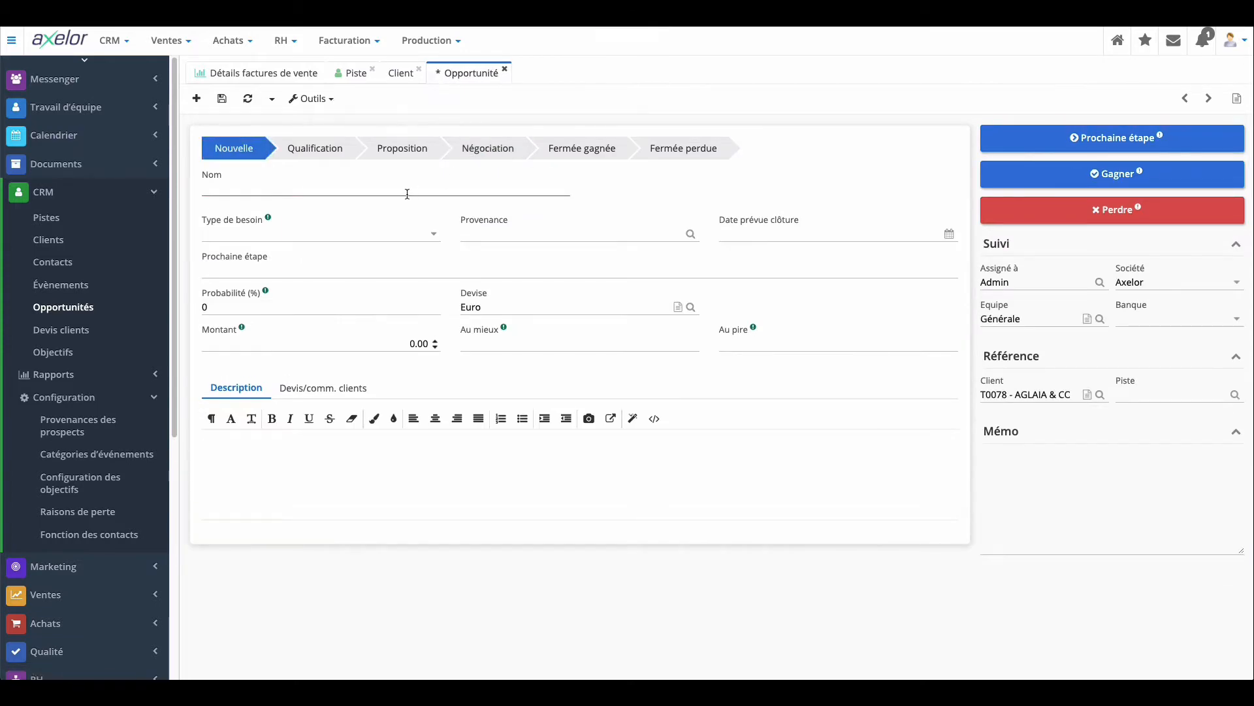
{"action": "left_click", "coordinate": [407, 194]}
{"action": "type", "text": "Opportunité "}
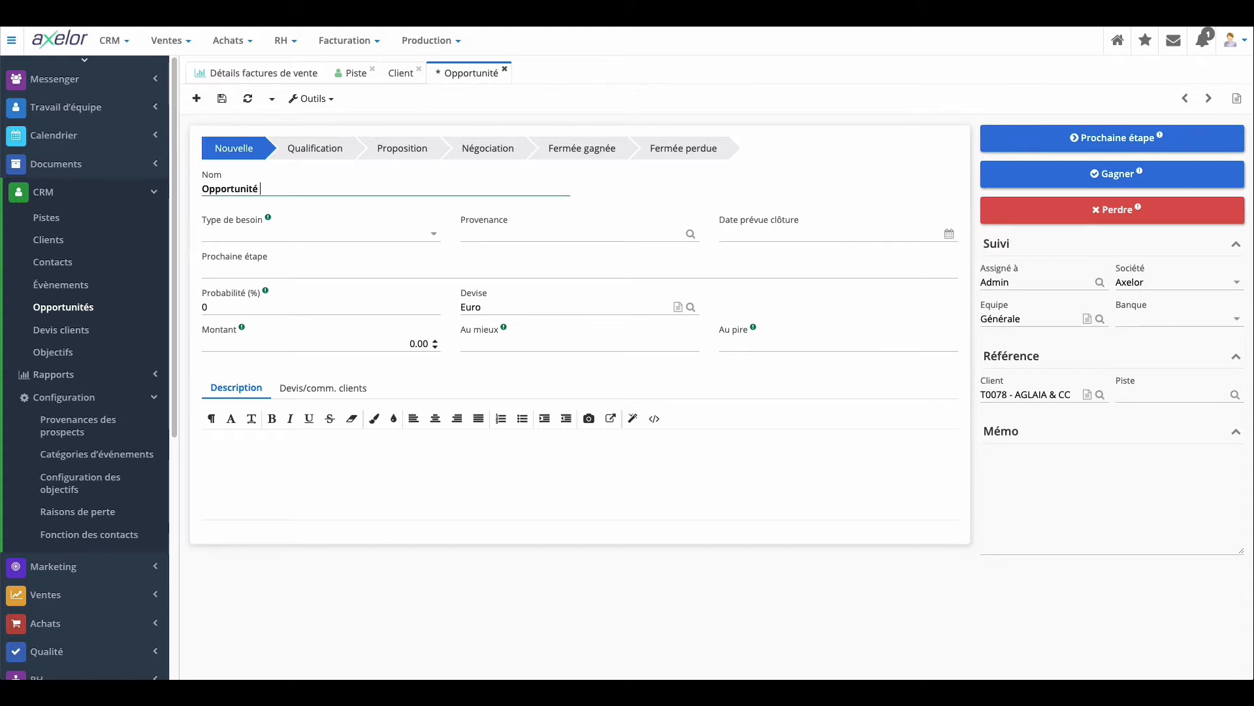
{"action": "type", "text": "vente logiciel"}
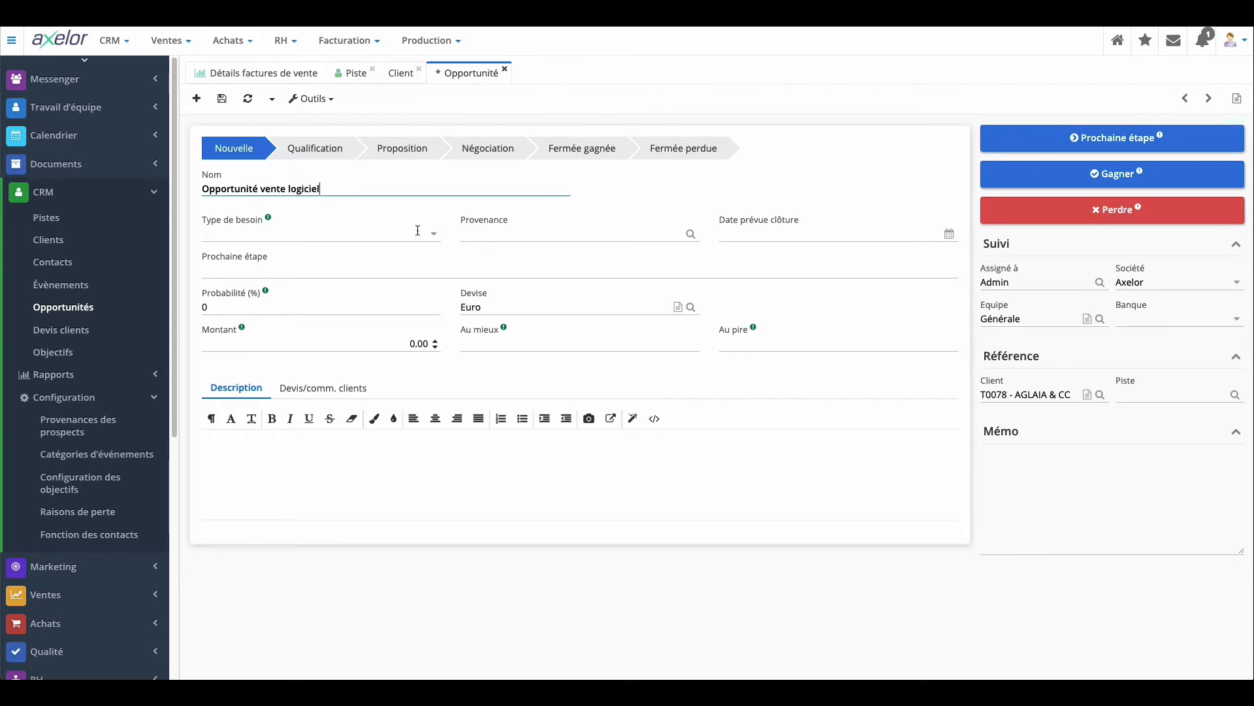
- Set the opportunity's amount to 40000 and its probability to 20%, and advance it to the Qualification stage
{"action": "left_click", "coordinate": [408, 344]}
{"action": "type", "text": "40000"}
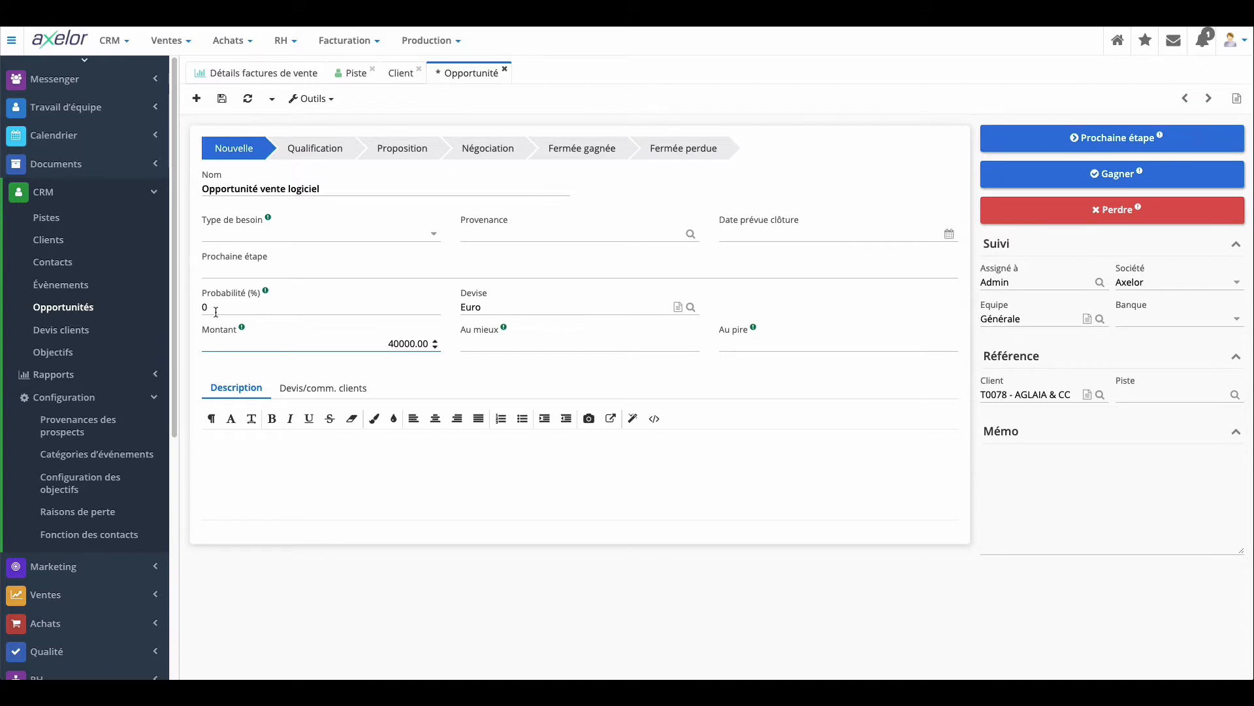
{"action": "left_click_drag", "start_coordinate": [213, 308], "coordinate": [199, 310]}
{"action": "type", "text": "20"}
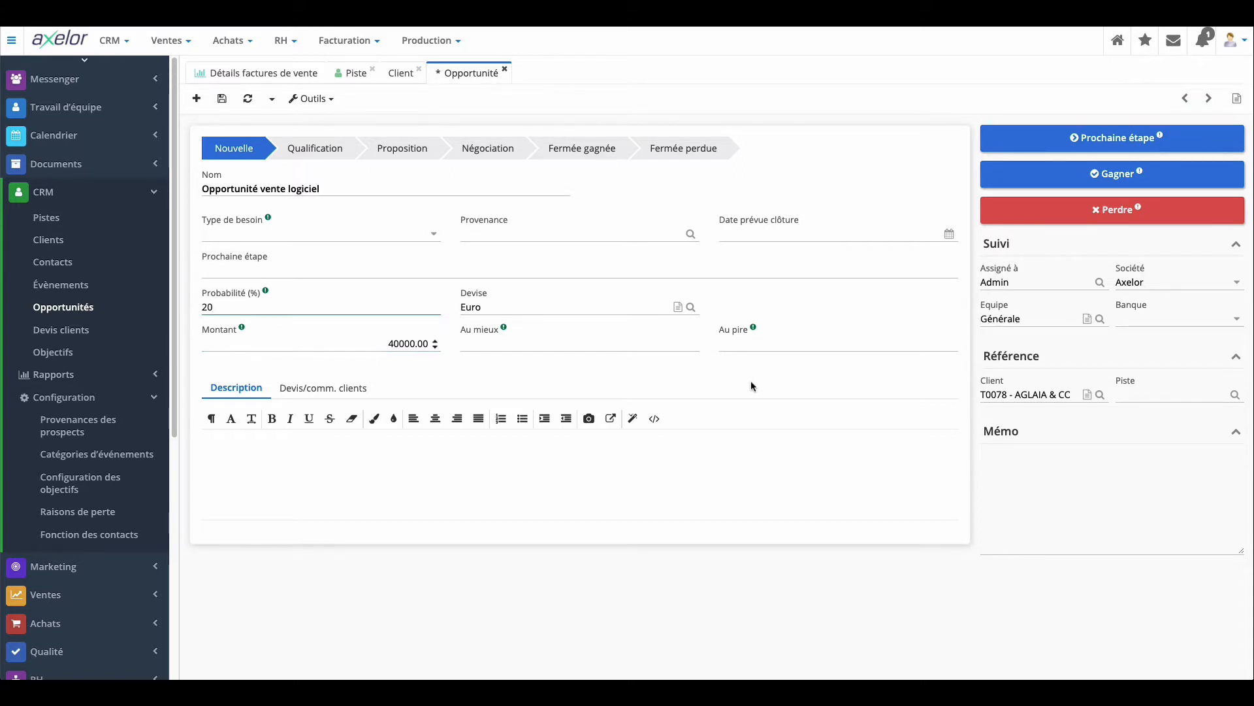
{"action": "left_click", "coordinate": [785, 314]}
{"action": "left_click", "coordinate": [1025, 136]}
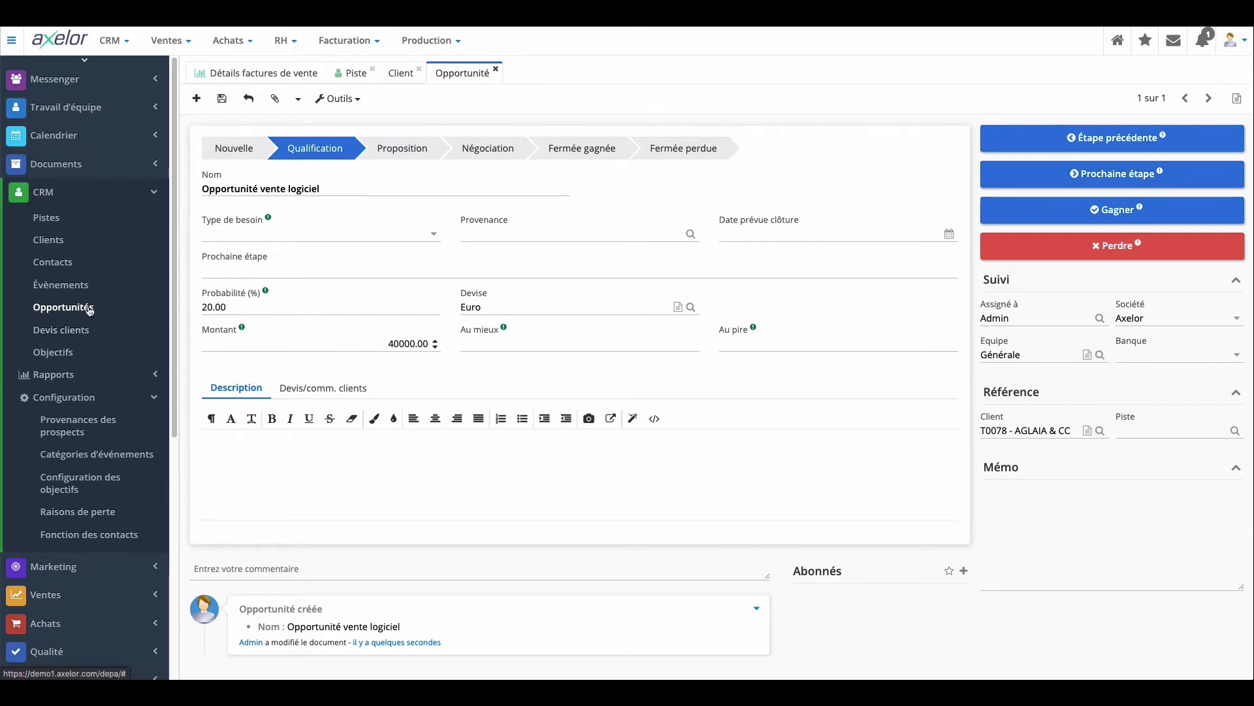
- In the CRM opportunities board, move the "Chef de projet - 10 JR(S) + Consultant - 9 JR(S)" card from Qualification to Proposition
{"action": "left_click", "coordinate": [64, 306]}
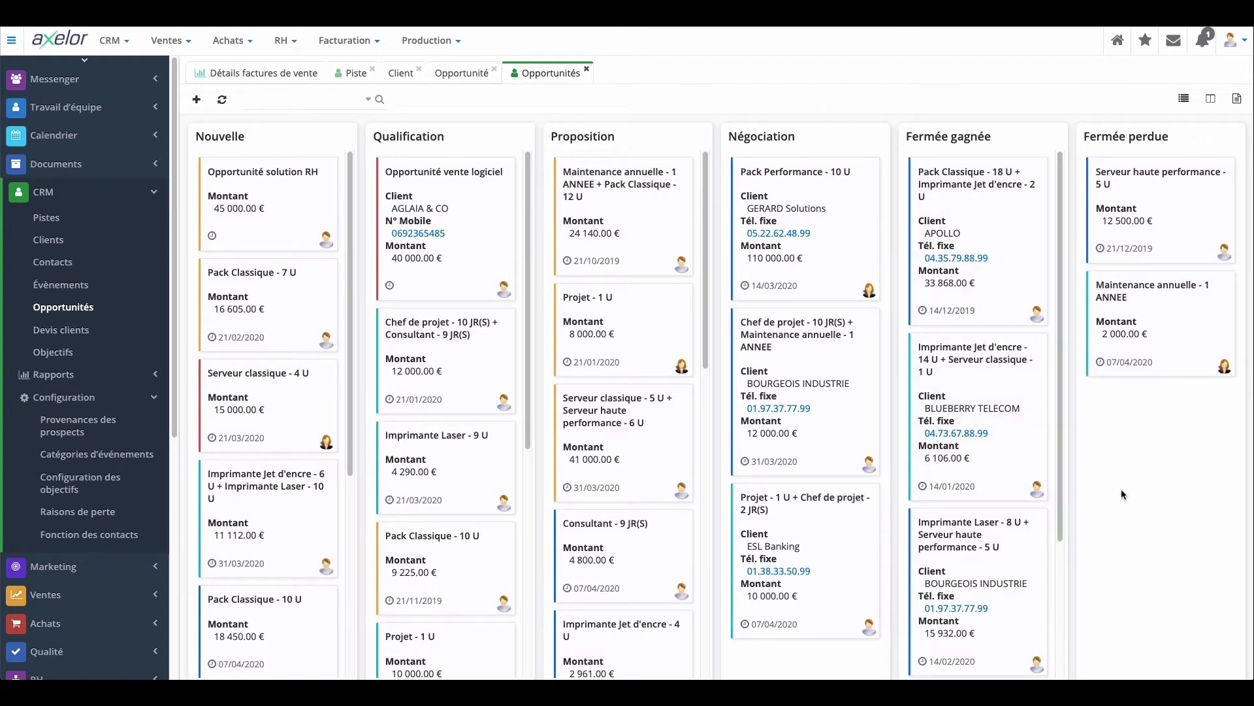
{"action": "scroll", "coordinate": [265, 422], "scroll_direction": "down", "scroll_amount": 5}
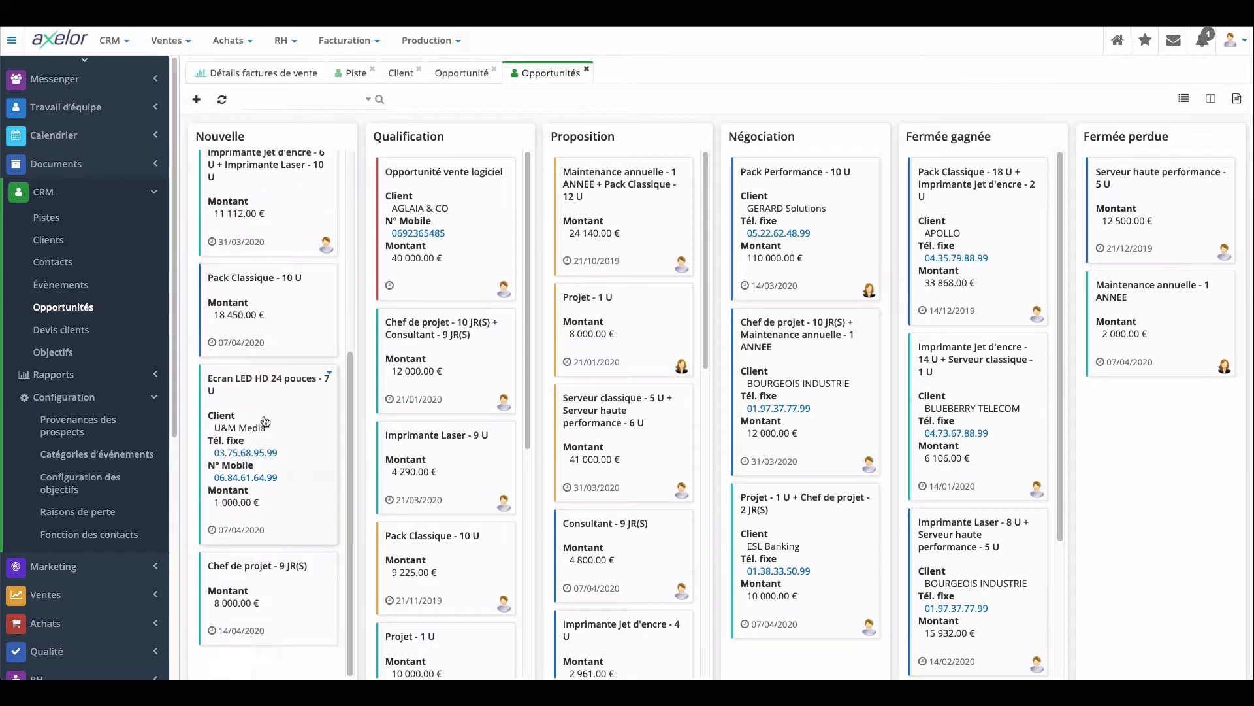
{"action": "scroll", "coordinate": [265, 421], "scroll_direction": "up", "scroll_amount": 5}
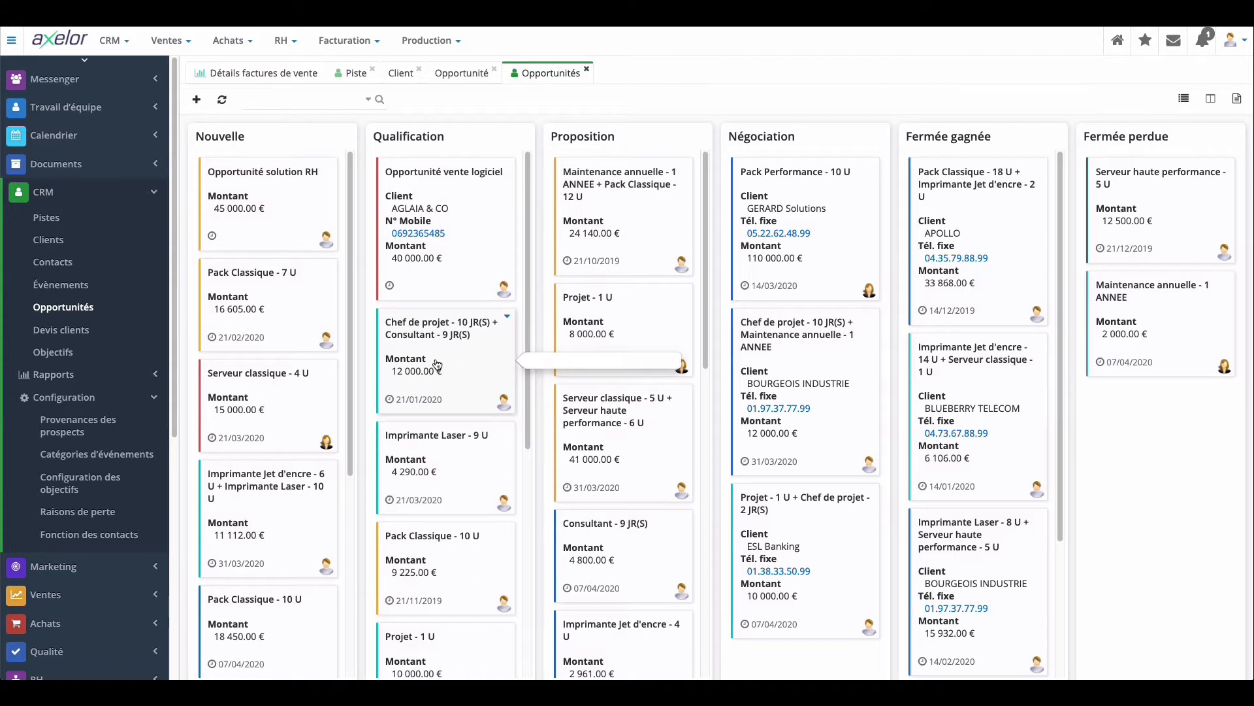
{"action": "left_click_drag", "start_coordinate": [437, 364], "coordinate": [631, 310]}
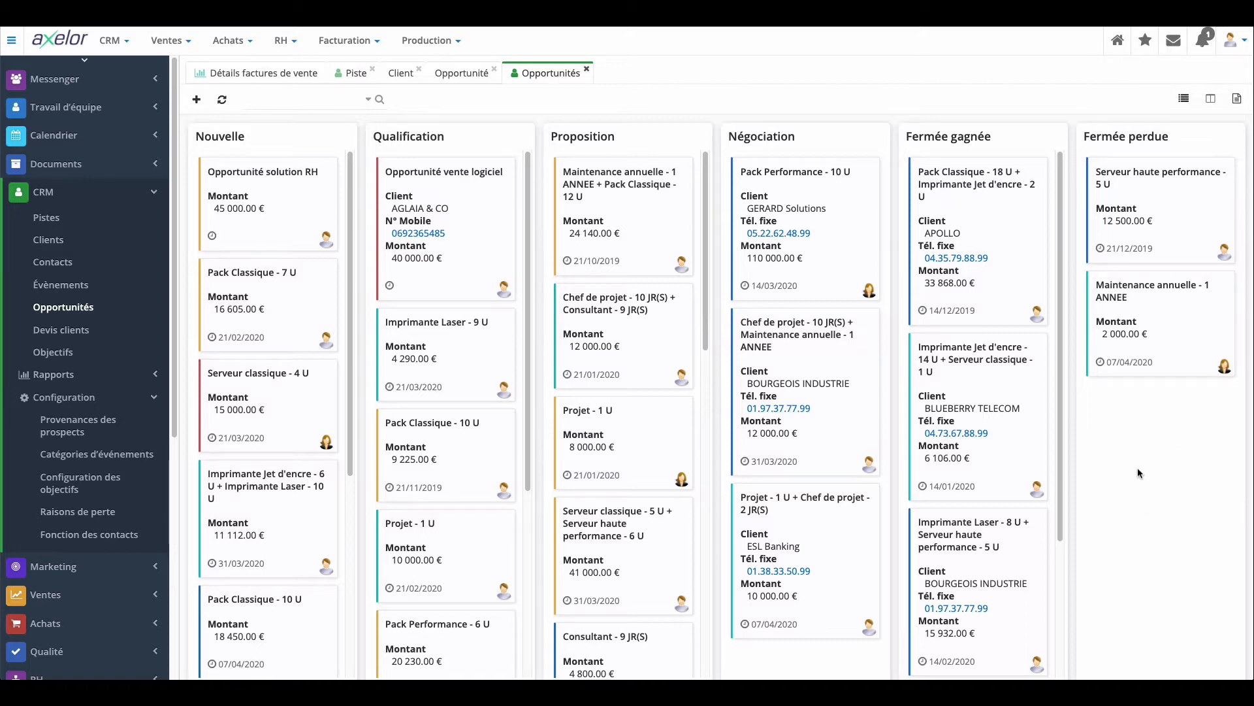
- Show the opportunities as a list, group them by Etape de vente, and review the groups
{"action": "left_click", "coordinate": [1183, 98]}
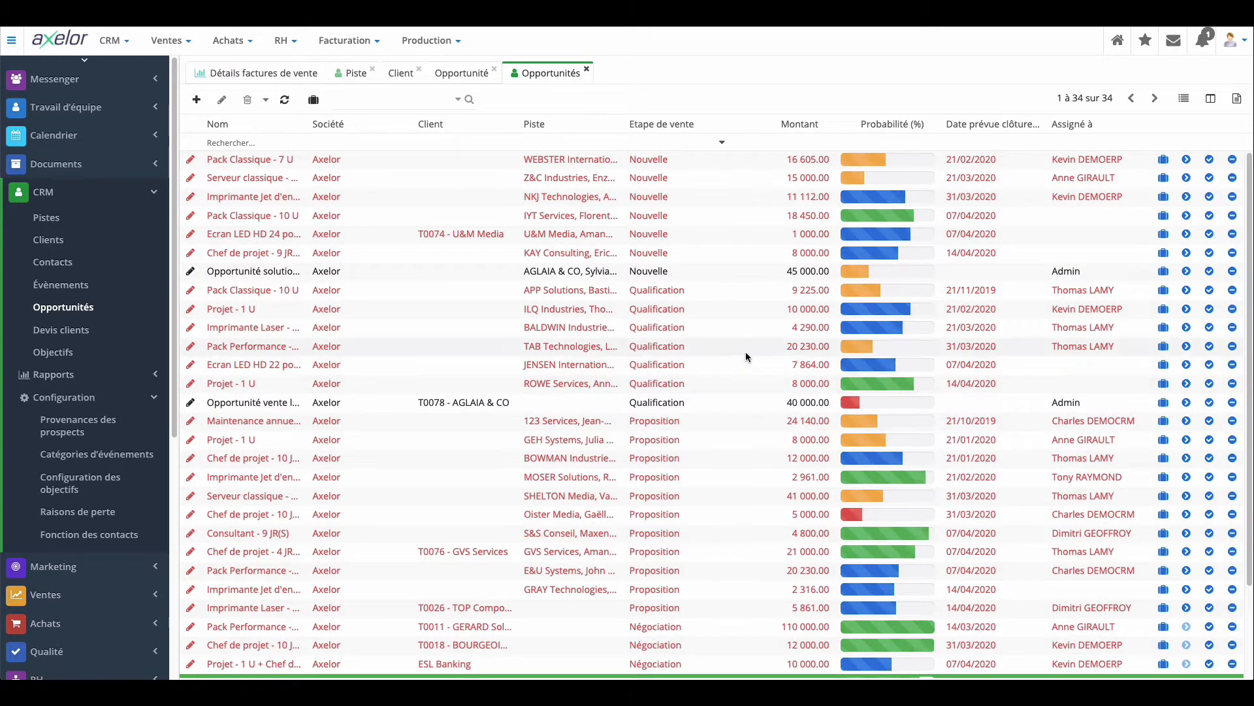
{"action": "scroll", "coordinate": [752, 366], "scroll_direction": "down", "scroll_amount": 3}
{"action": "scroll", "coordinate": [758, 379], "scroll_direction": "down", "scroll_amount": 1}
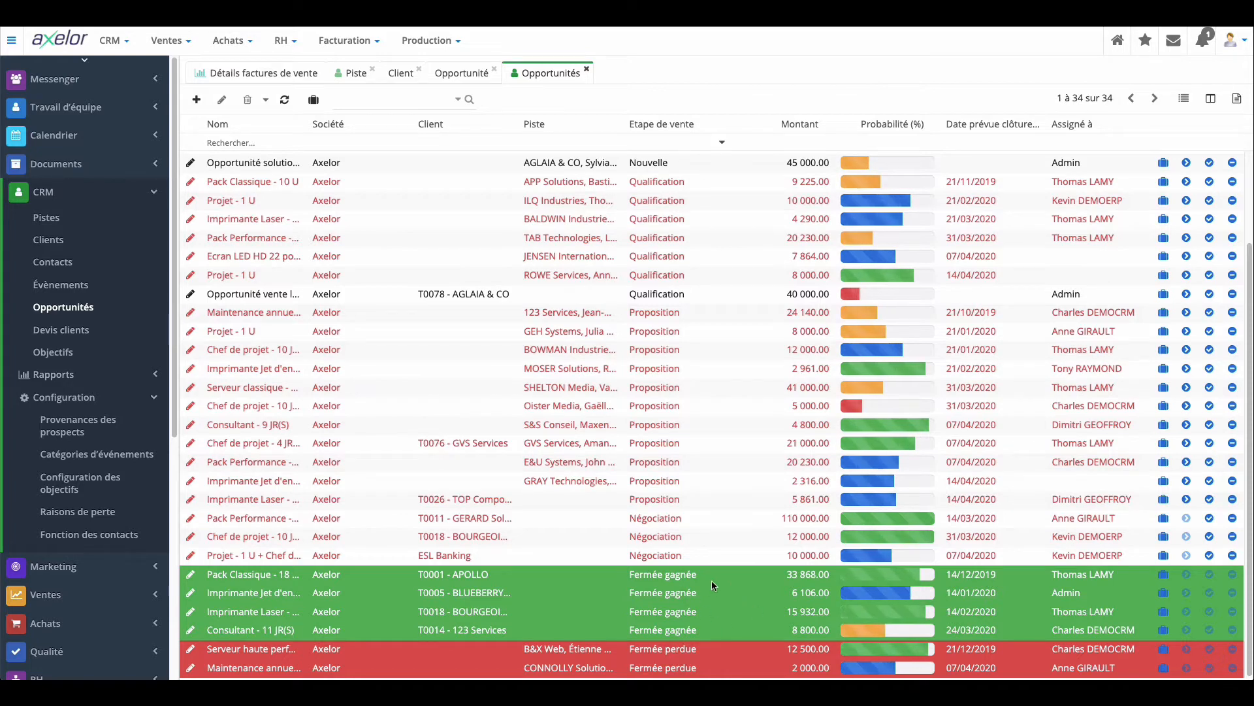
{"action": "scroll", "coordinate": [850, 444], "scroll_direction": "up", "scroll_amount": 3}
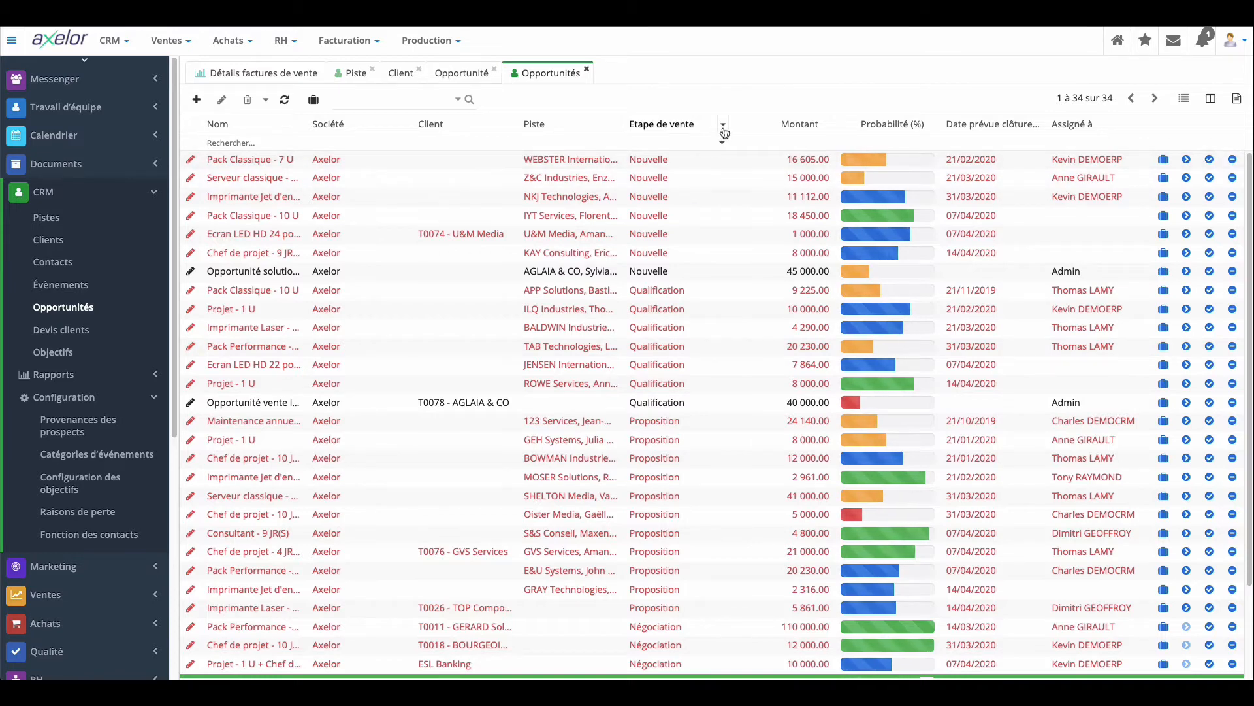
{"action": "left_click", "coordinate": [724, 126]}
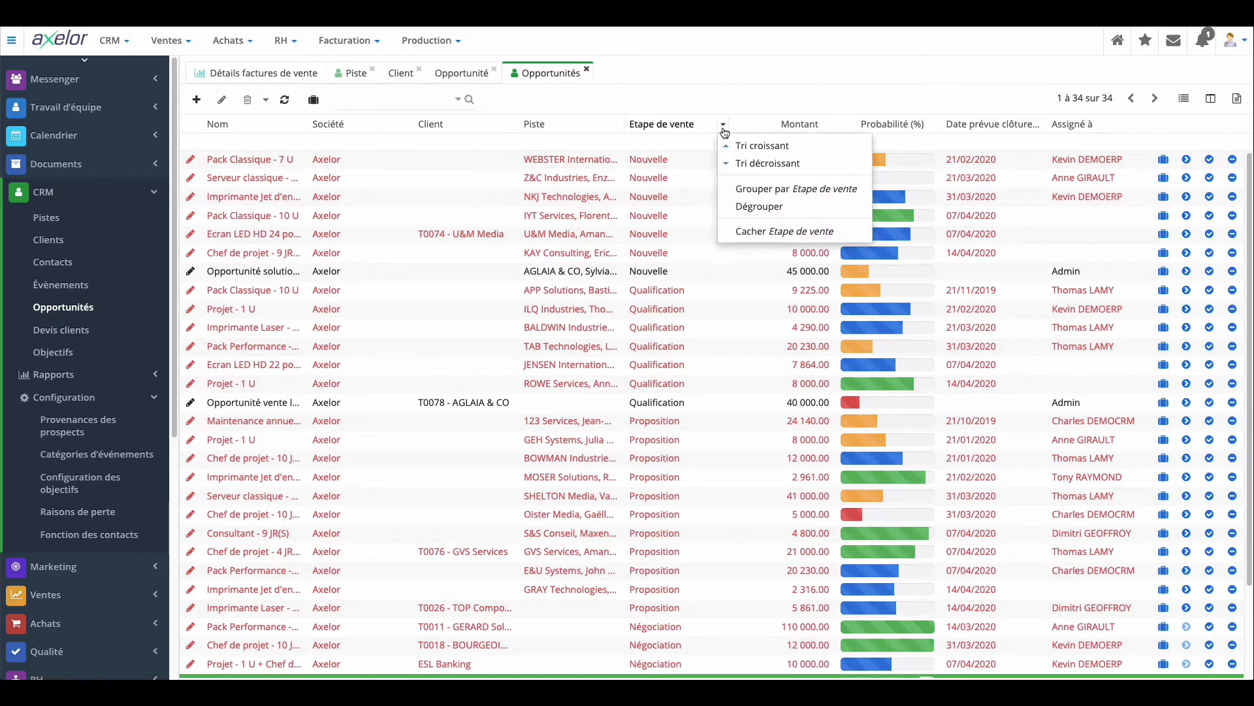
{"action": "left_click", "coordinate": [771, 188]}
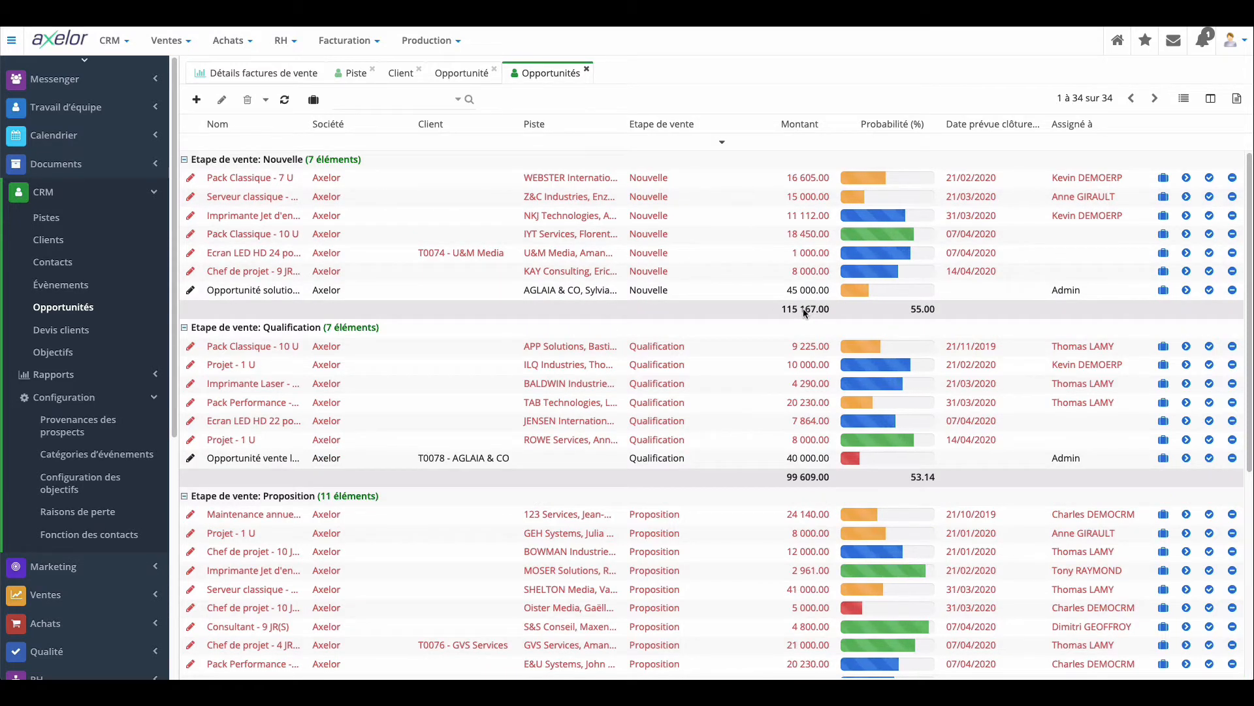
{"action": "scroll", "coordinate": [793, 282], "scroll_direction": "down", "scroll_amount": 5}
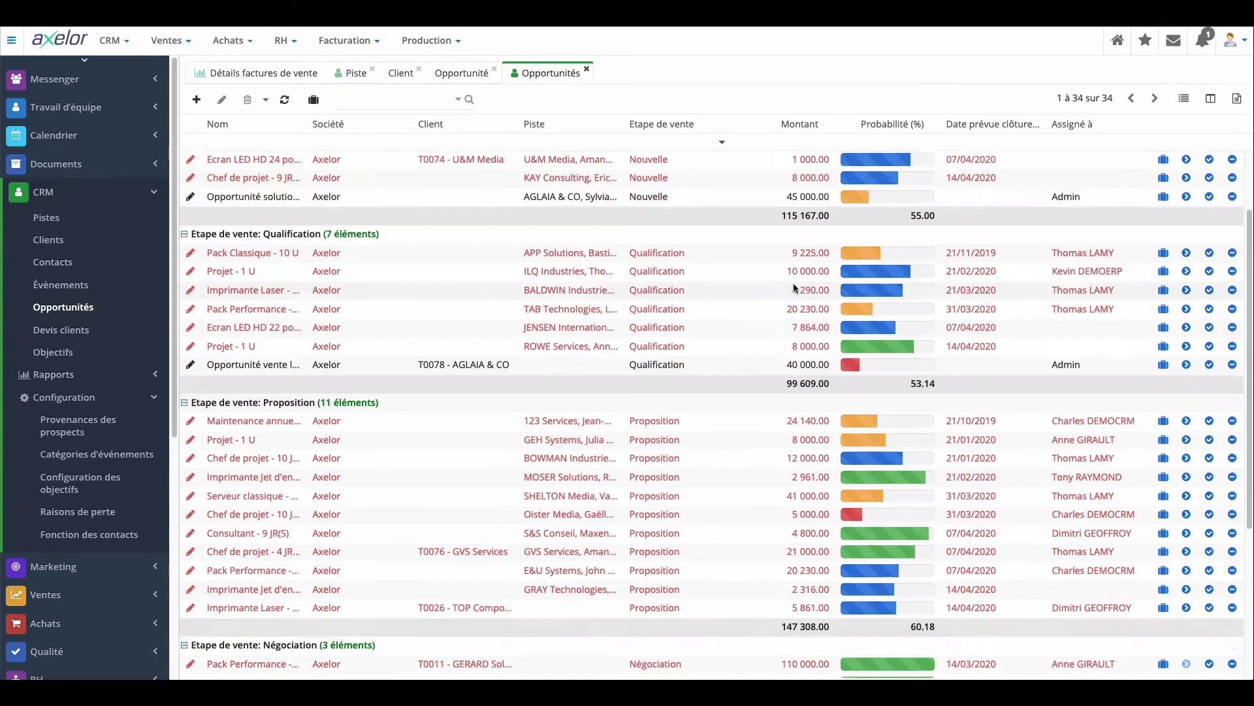
{"action": "scroll", "coordinate": [793, 282], "scroll_direction": "up", "scroll_amount": 5}
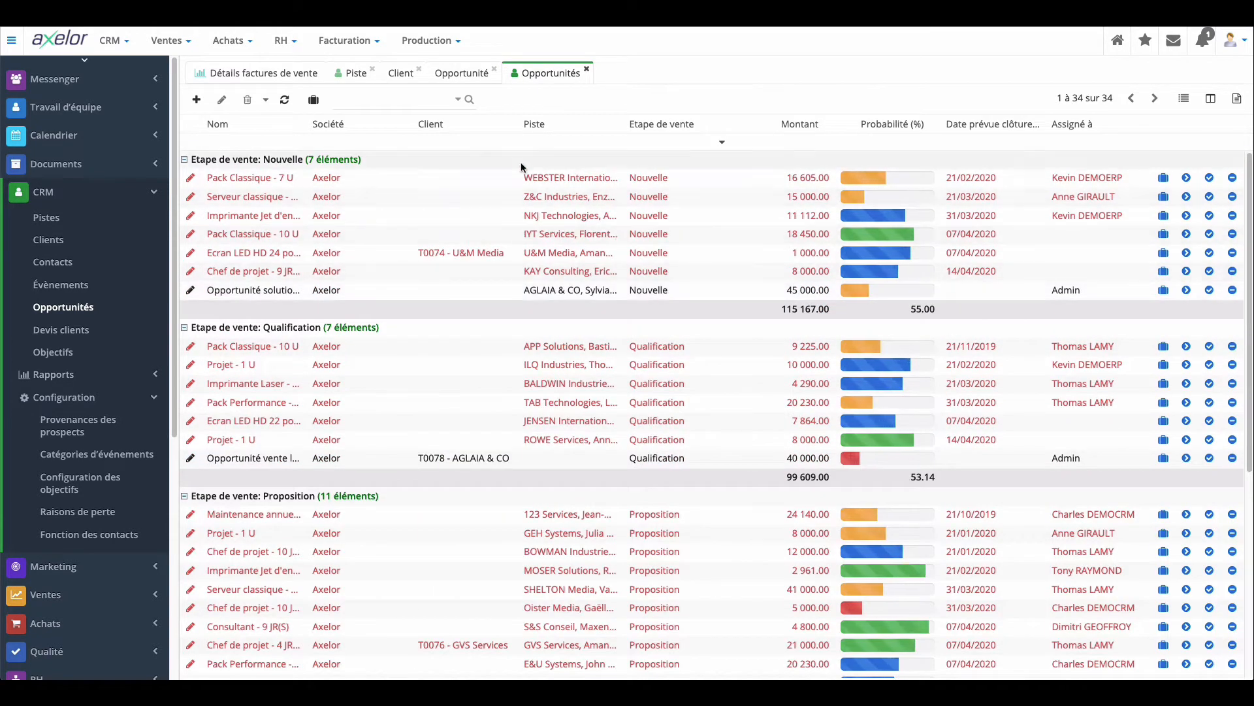
- View the fields available for filtering in the opportunities' advanced search, and close it without applying a filter
{"action": "left_click", "coordinate": [457, 101]}
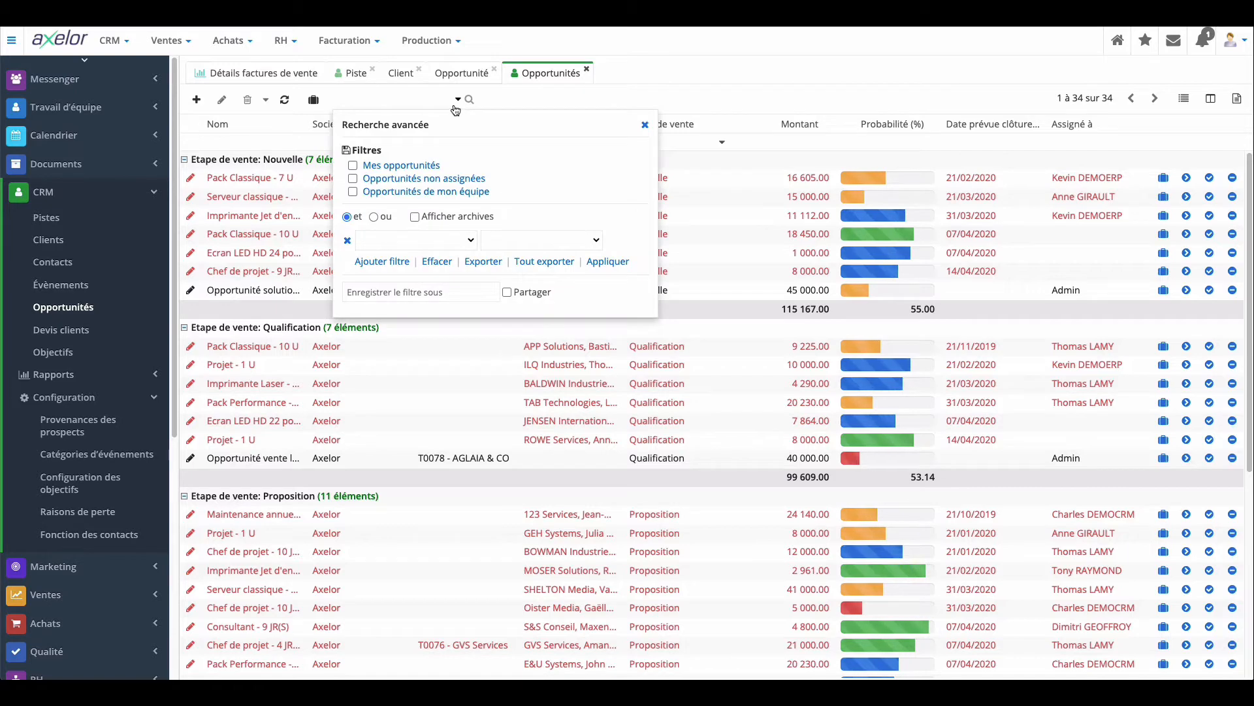
{"action": "left_click", "coordinate": [465, 240]}
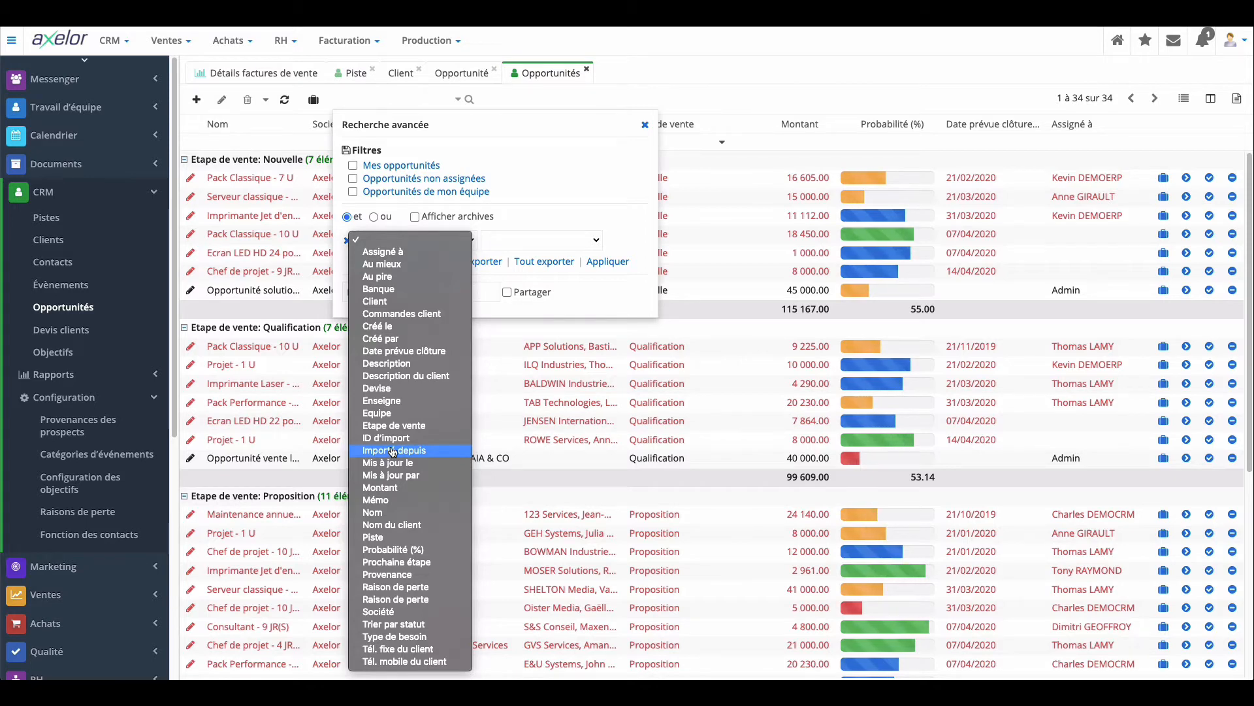
{"action": "left_click", "coordinate": [794, 104]}
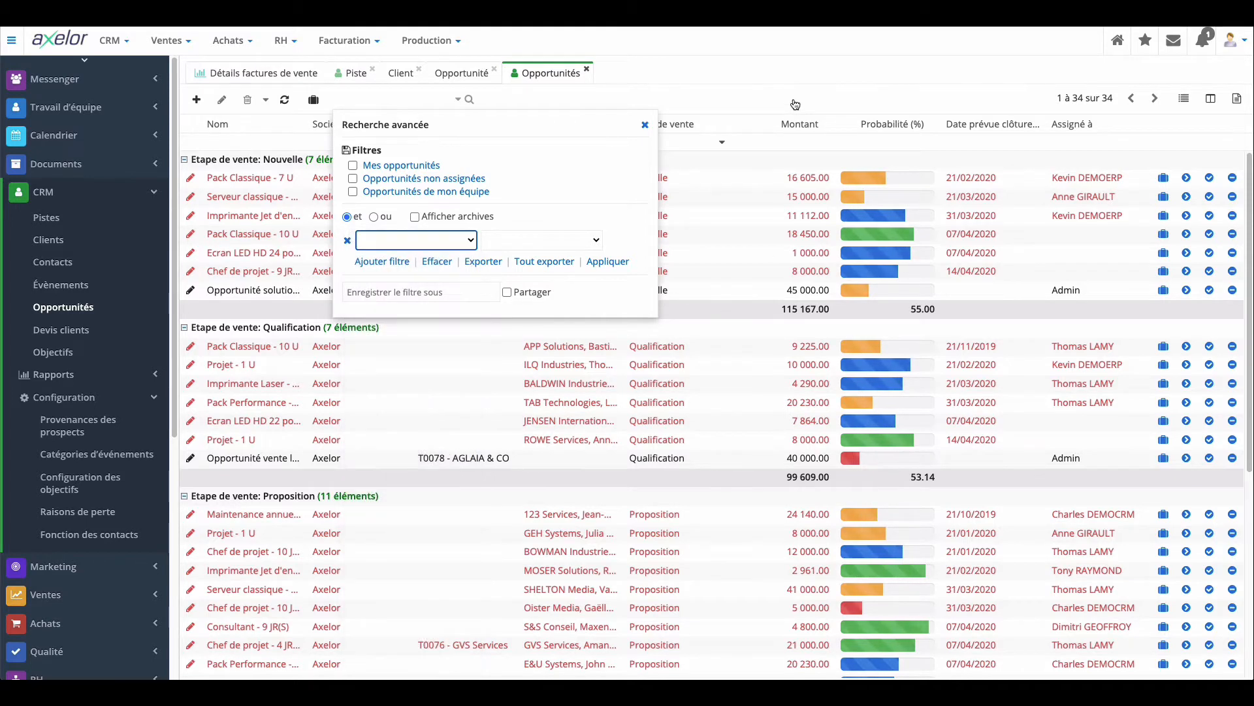
{"action": "left_click", "coordinate": [795, 104]}
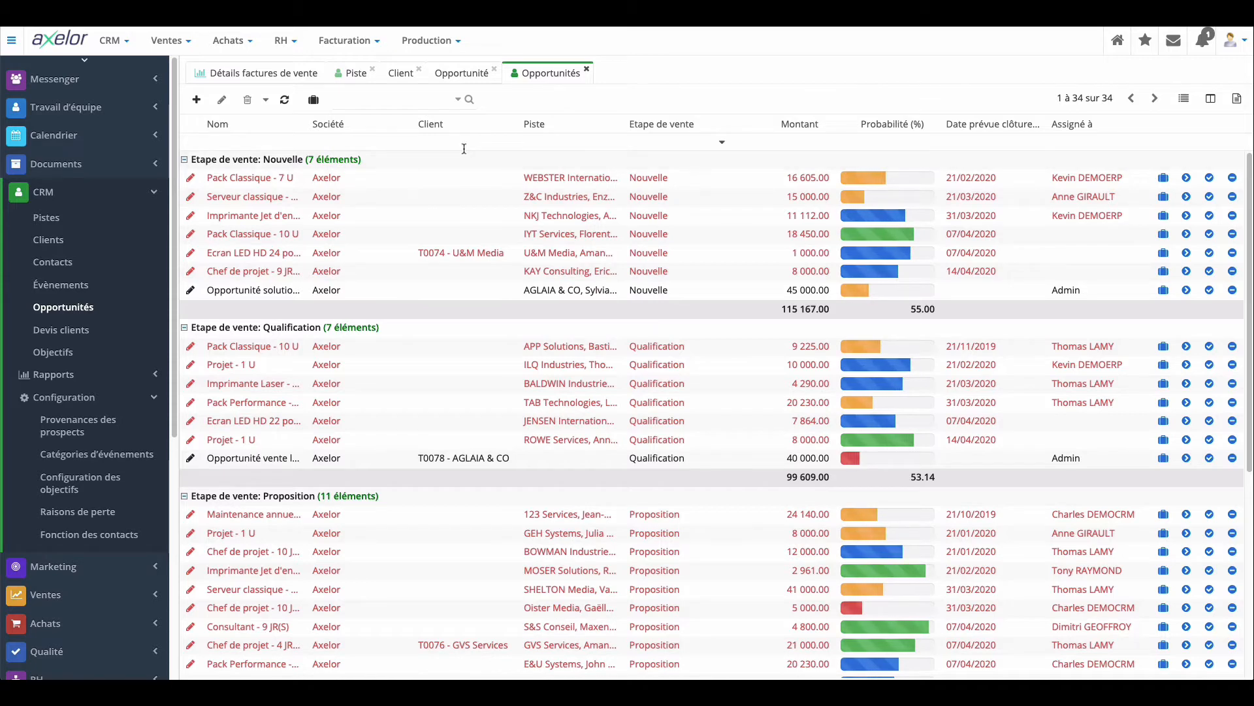
- Return to the Opportunité vente logiciel record and view its Devis/comm. clients section and the tools offered for creating a quote
{"action": "left_click", "coordinate": [454, 73]}
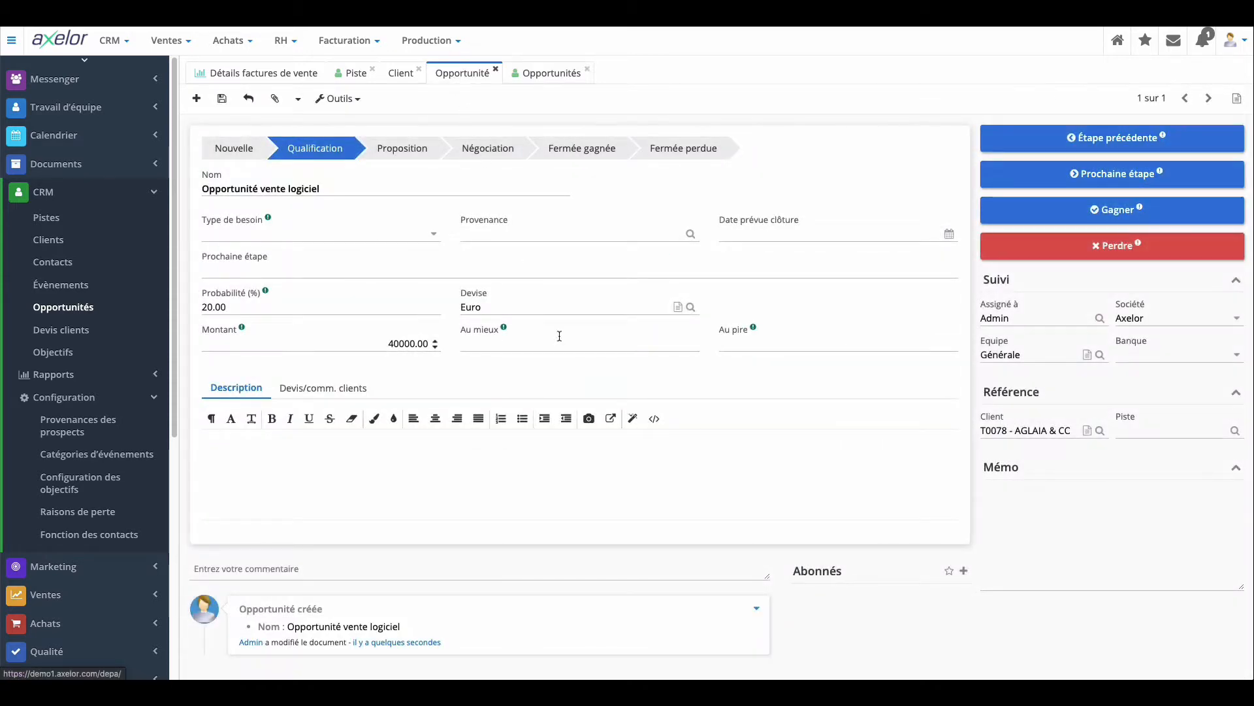
{"action": "left_click", "coordinate": [323, 388]}
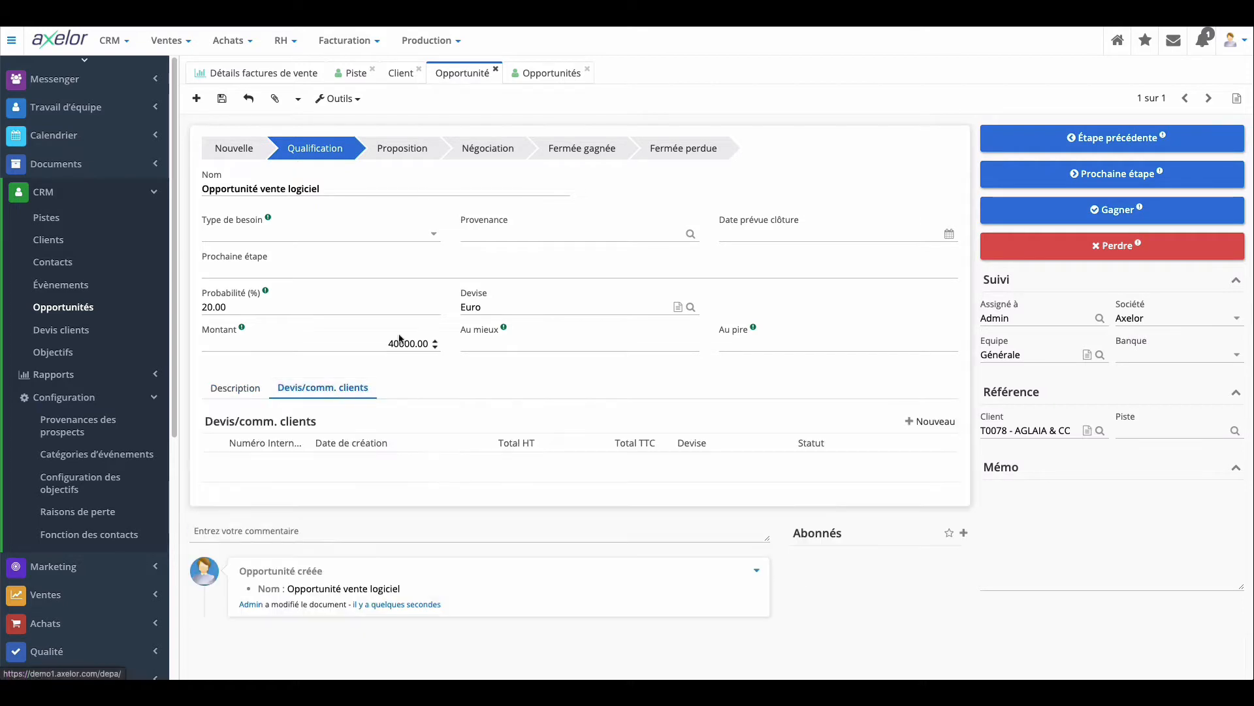
{"action": "left_click", "coordinate": [358, 102]}
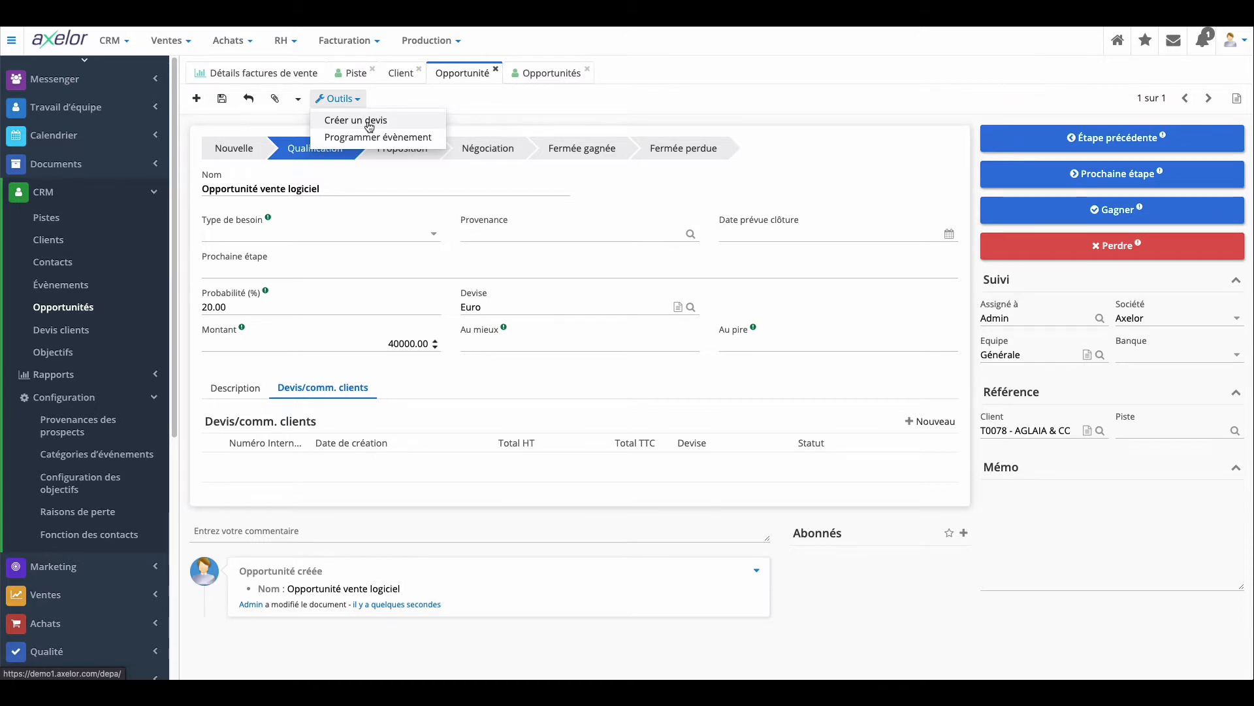
{"action": "left_click", "coordinate": [494, 110]}
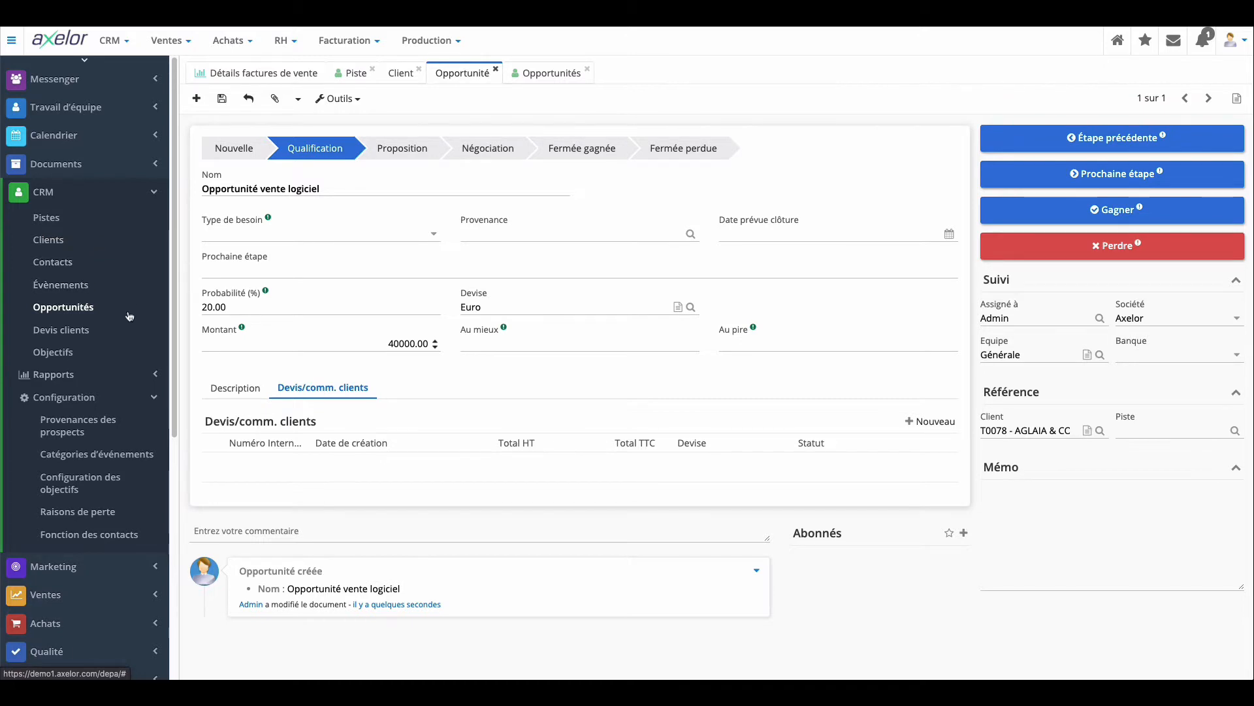
- View the CRM opportunity report dashboards Tb Opportunités 1 and Tb Opportunités 2
{"action": "left_click", "coordinate": [117, 379]}
{"action": "left_click", "coordinate": [118, 414]}
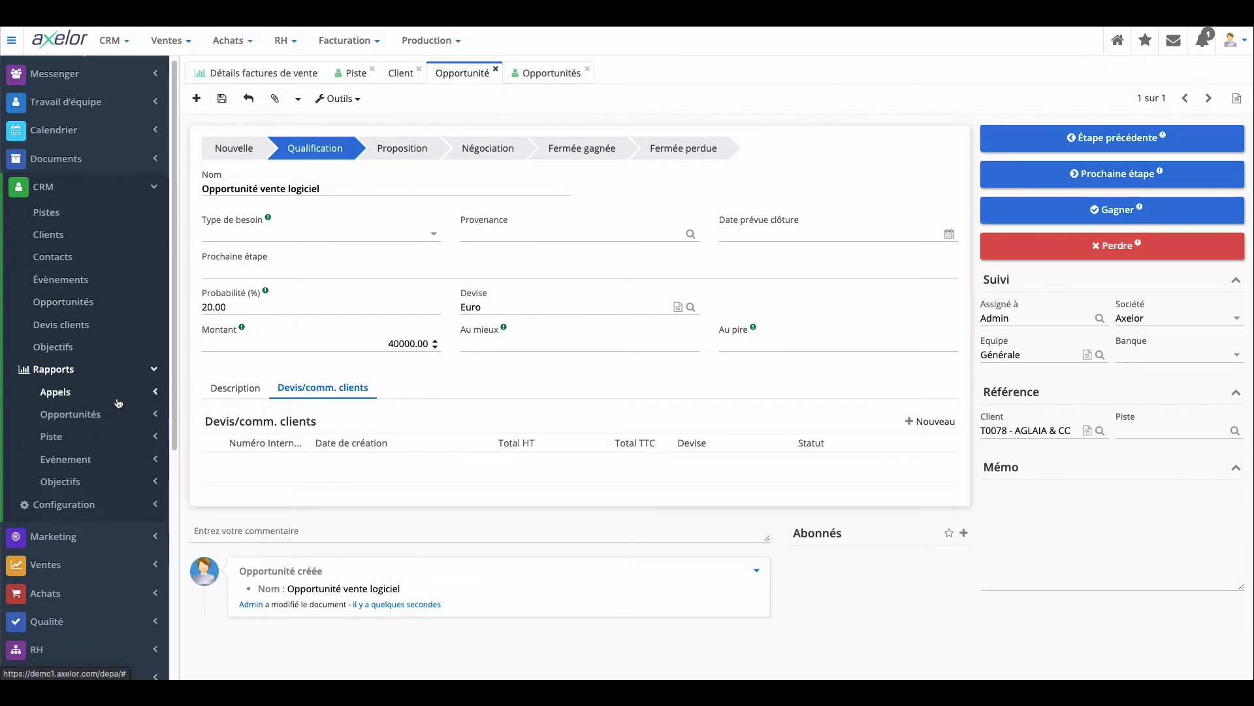
{"action": "left_click", "coordinate": [116, 437]}
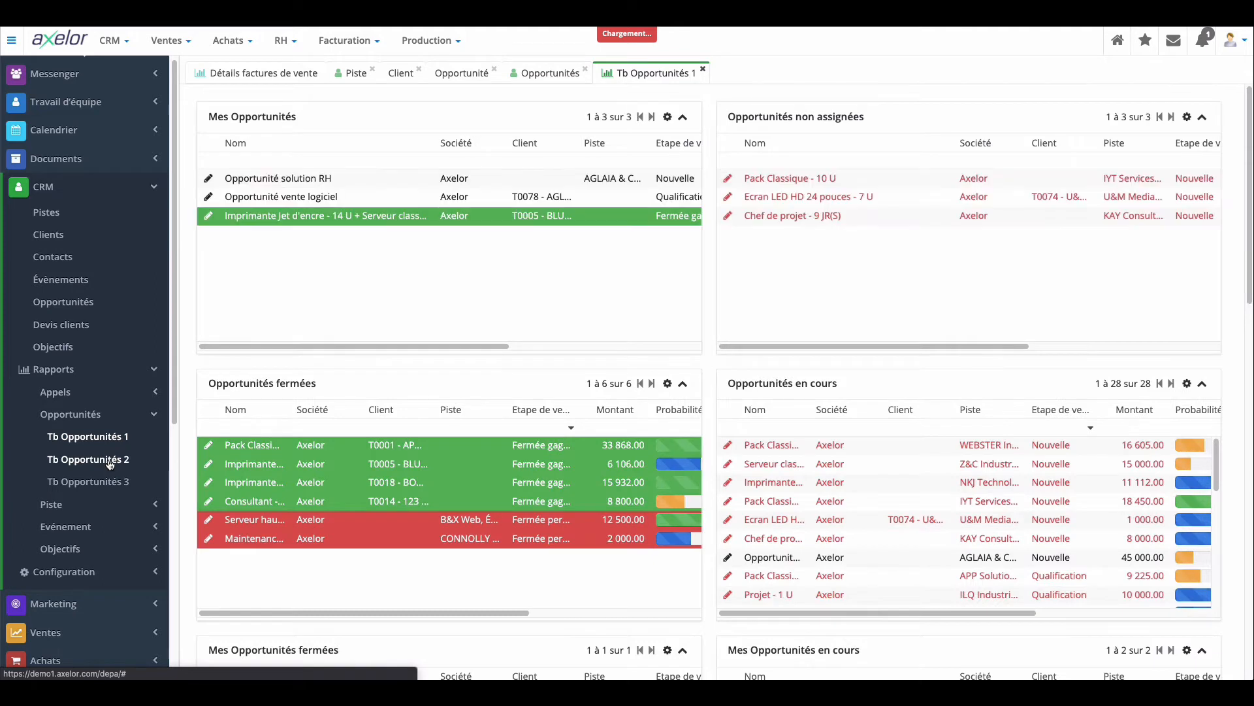
{"action": "left_click", "coordinate": [110, 461]}
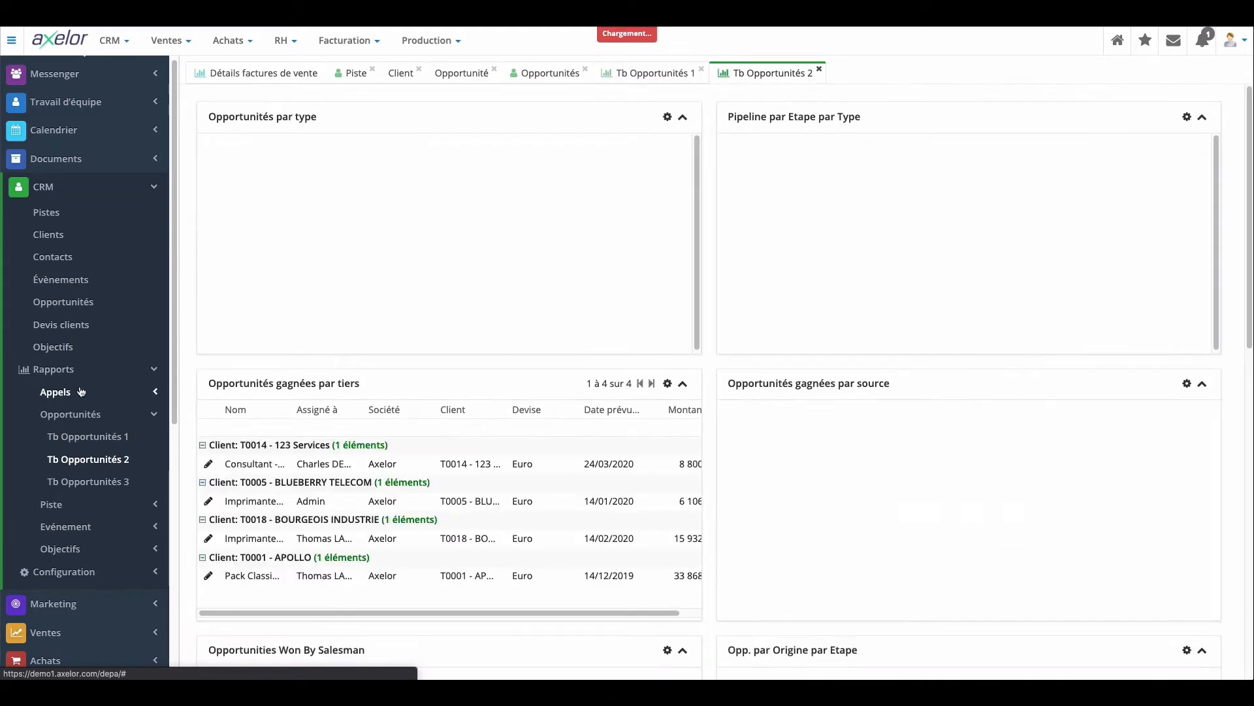
- Open the CRM report Tableau de bord des objectifs utilisateurs and examine its objective gauges and history charts
{"action": "left_click", "coordinate": [112, 547]}
{"action": "left_click", "coordinate": [95, 513]}
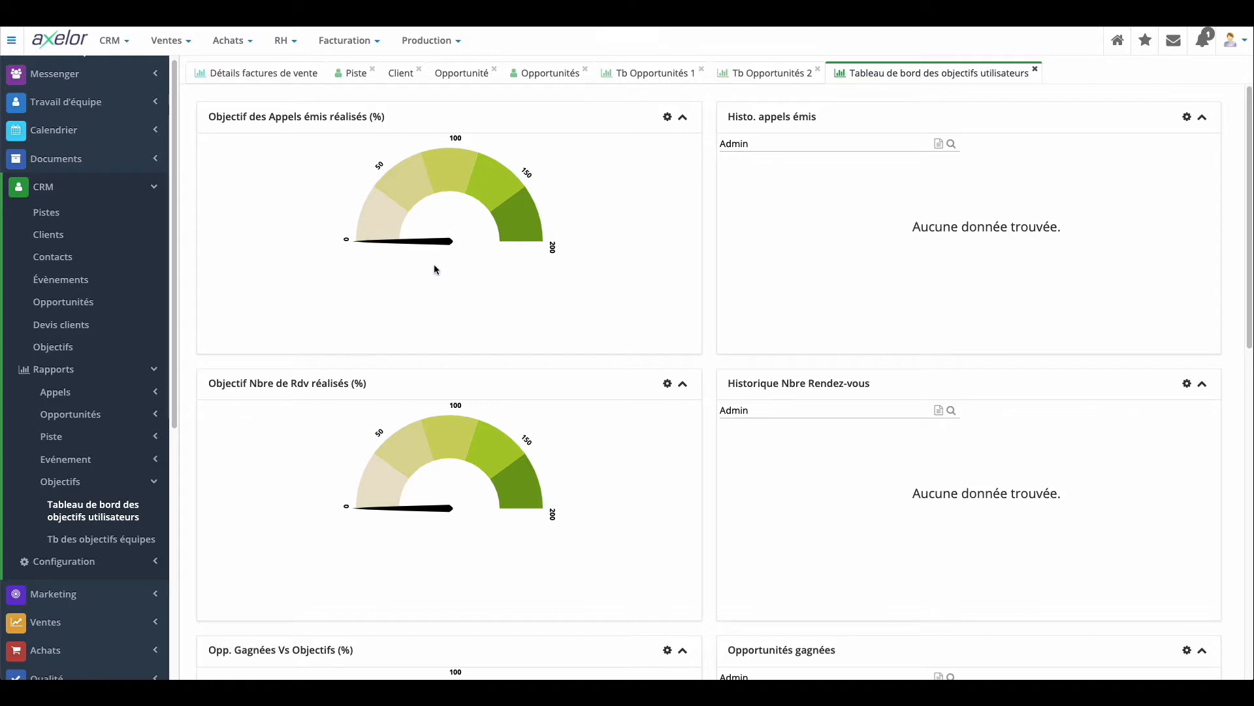
{"action": "scroll", "coordinate": [434, 264], "scroll_direction": "down", "scroll_amount": 3}
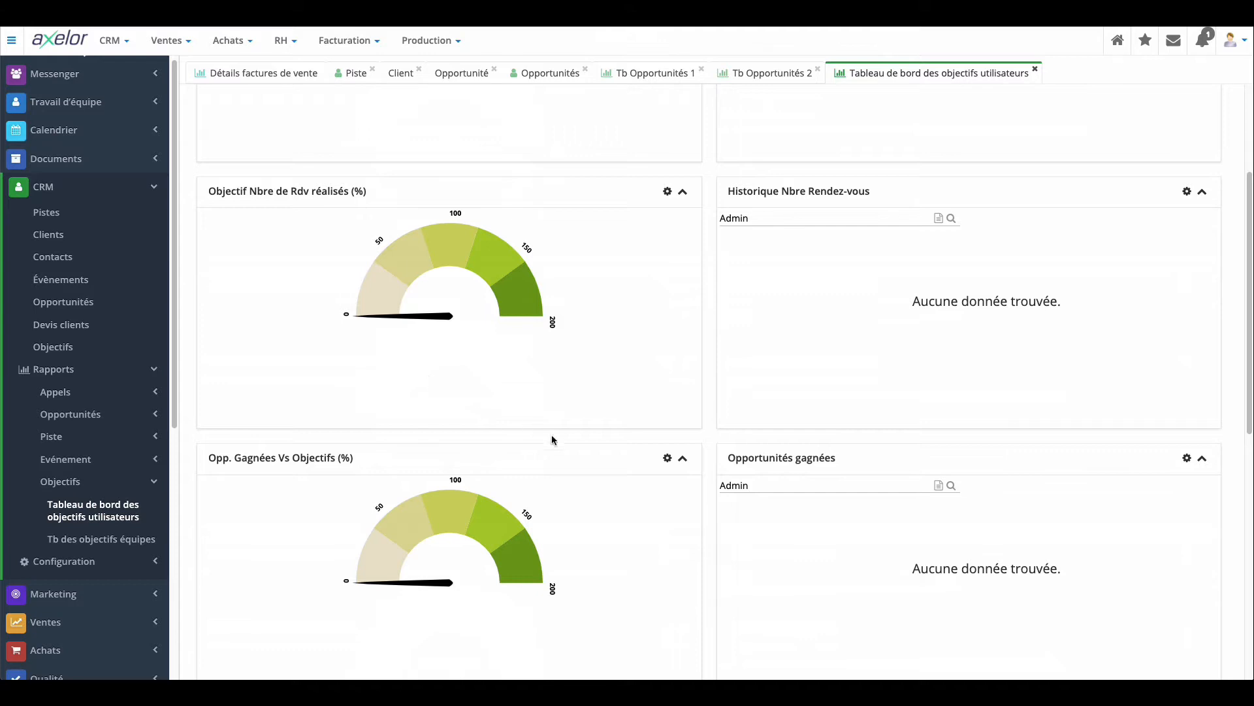
{"action": "scroll", "coordinate": [629, 540], "scroll_direction": "up", "scroll_amount": 3}
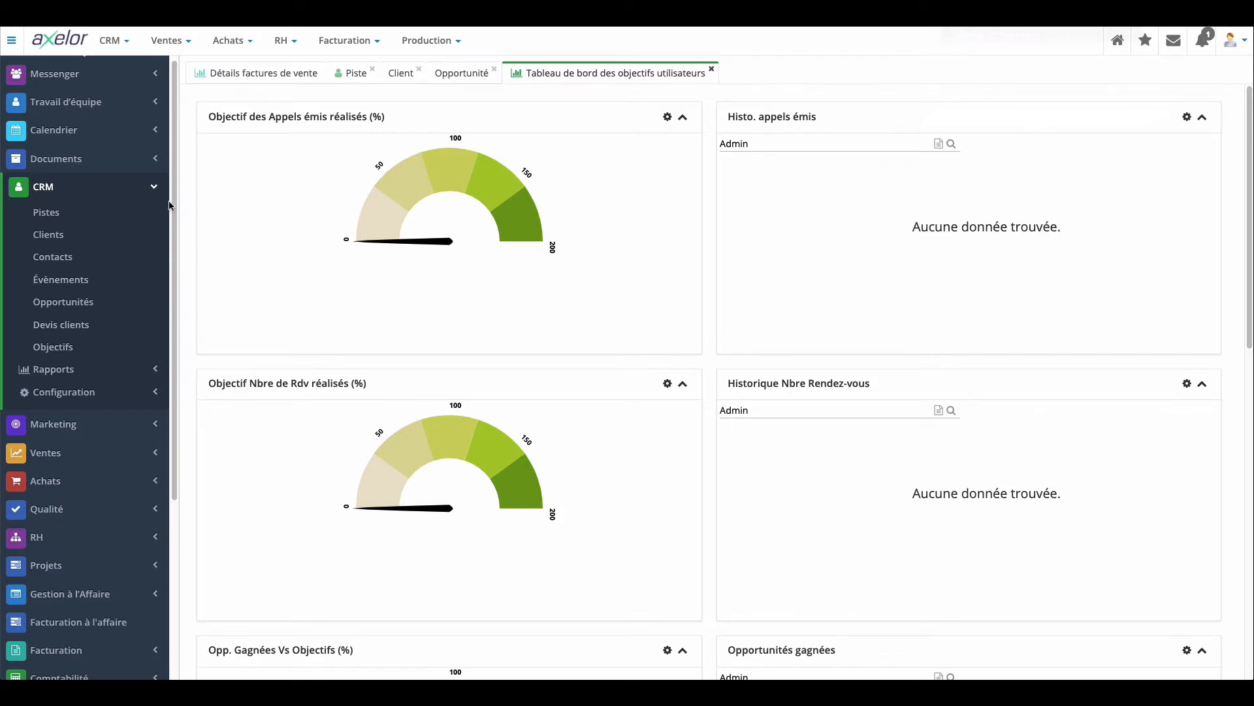
- Leave the CRM module, open the Clients list of the Ventes module, and look through the cards for AGLAIA & CO
{"action": "left_click", "coordinate": [104, 196]}
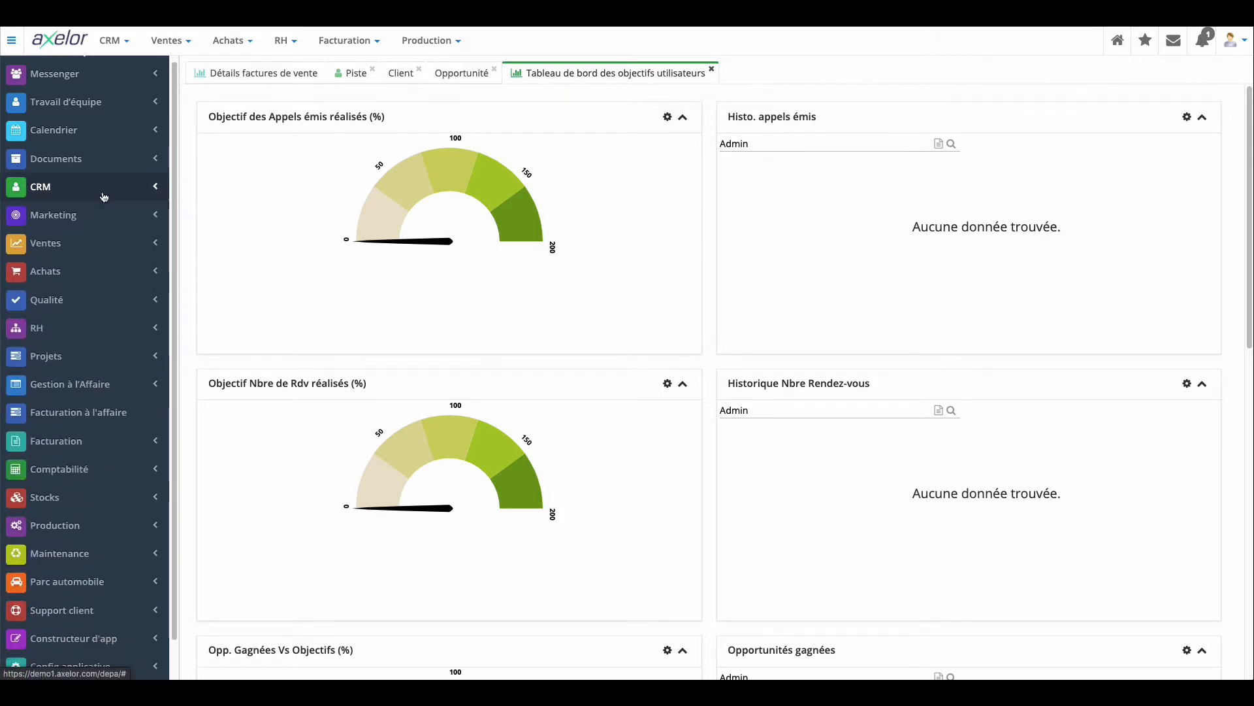
{"action": "left_click", "coordinate": [131, 249]}
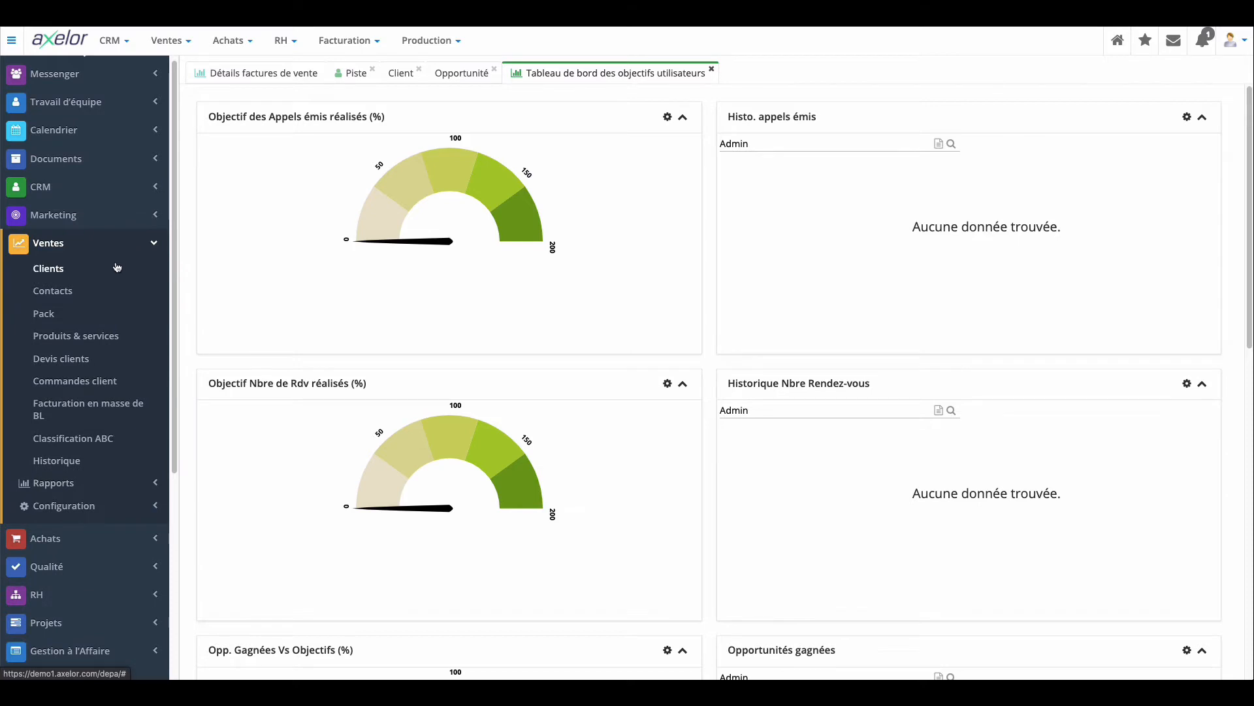
{"action": "left_click", "coordinate": [51, 270]}
{"action": "scroll", "coordinate": [570, 311], "scroll_direction": "down", "scroll_amount": 8}
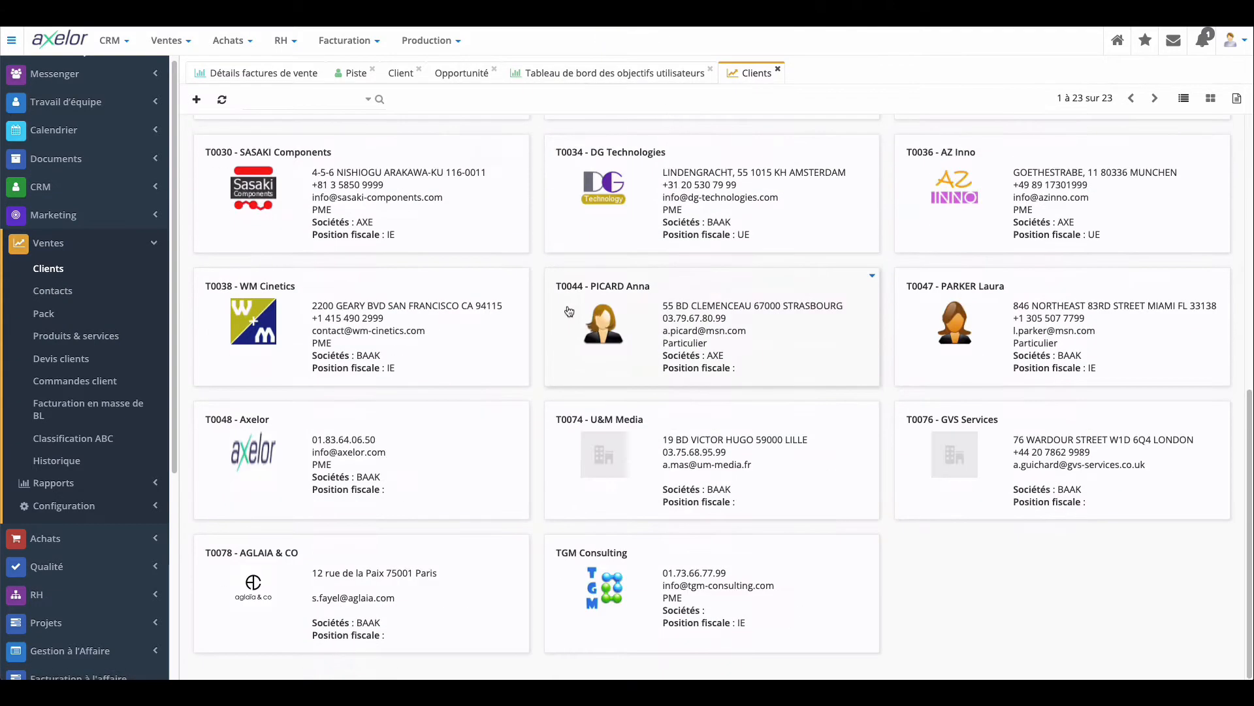
- Open the 123 Services customer record from the Clients list and examine its contacts, addresses, contact details and third-party details
{"action": "scroll", "coordinate": [569, 311], "scroll_direction": "up", "scroll_amount": 8}
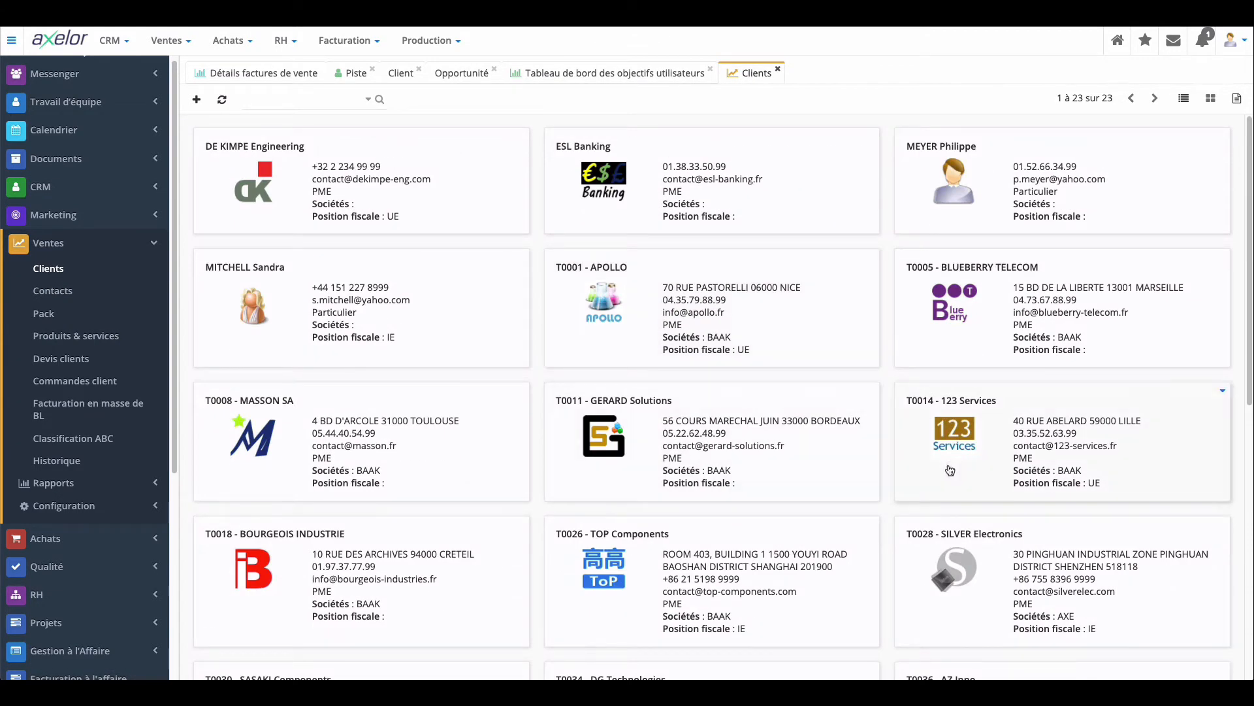
{"action": "left_click", "coordinate": [1059, 423]}
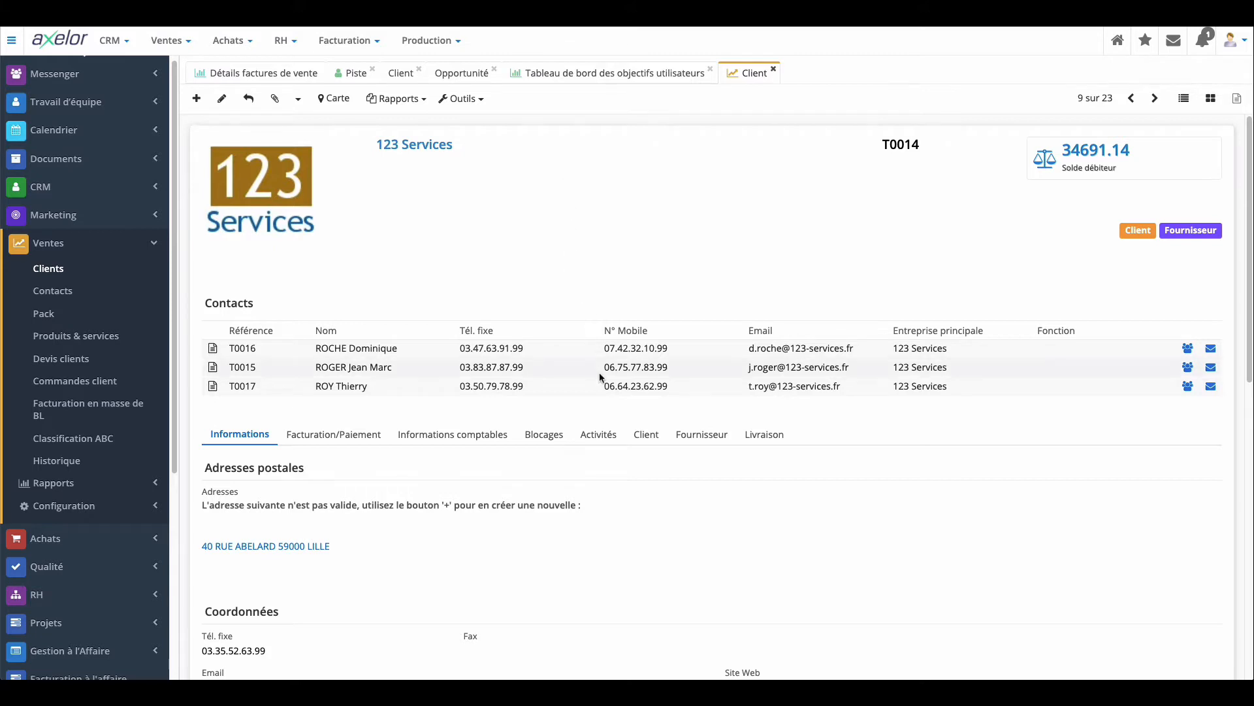
{"action": "scroll", "coordinate": [599, 373], "scroll_direction": "down", "scroll_amount": 1}
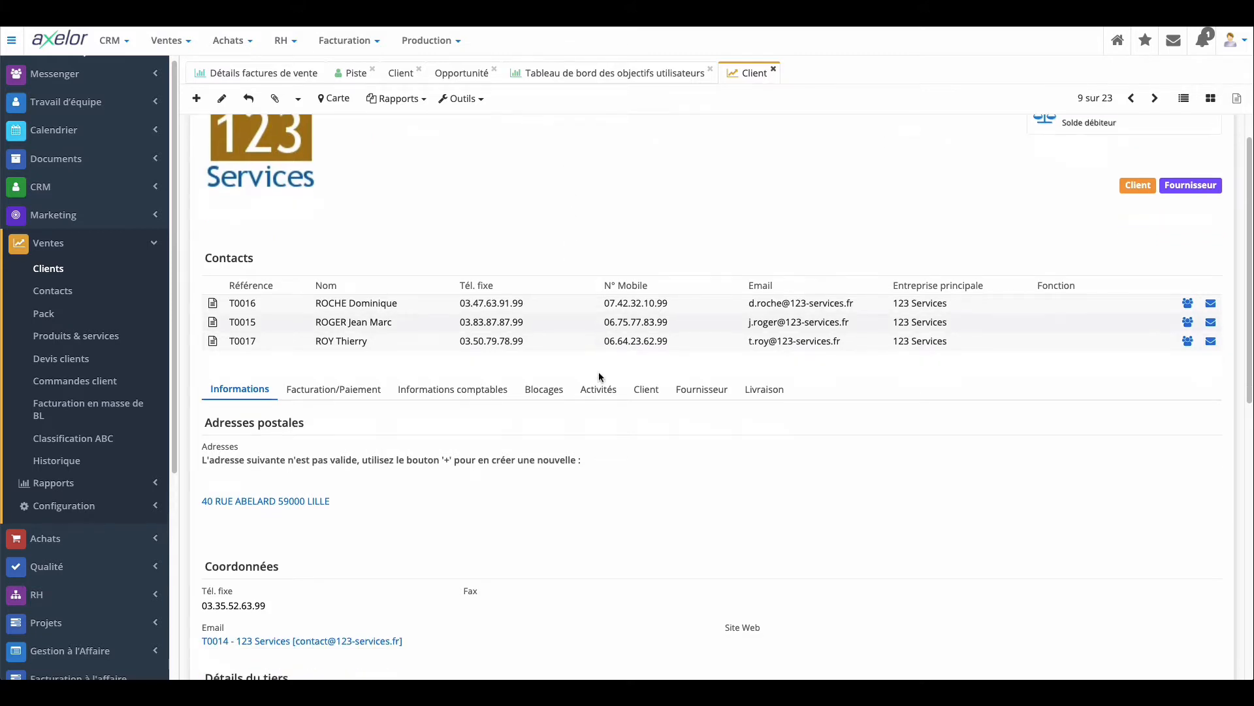
{"action": "scroll", "coordinate": [599, 374], "scroll_direction": "down", "scroll_amount": 2}
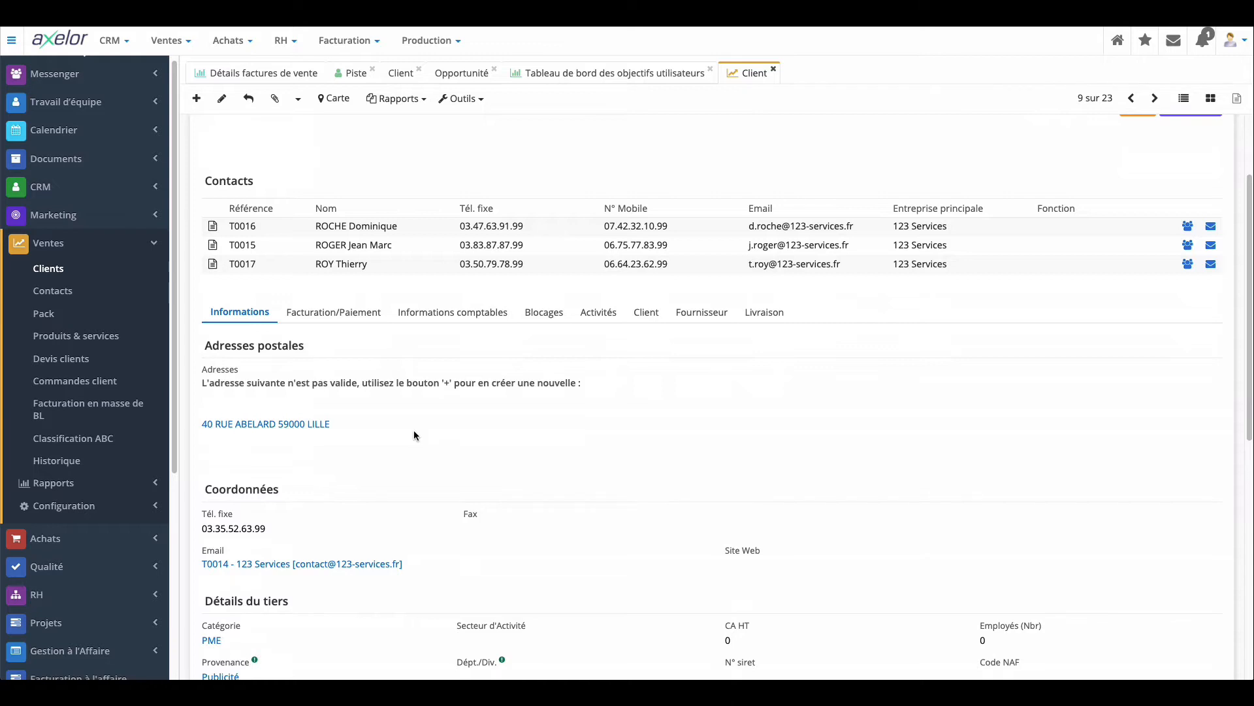
{"action": "scroll", "coordinate": [415, 435], "scroll_direction": "up", "scroll_amount": 1}
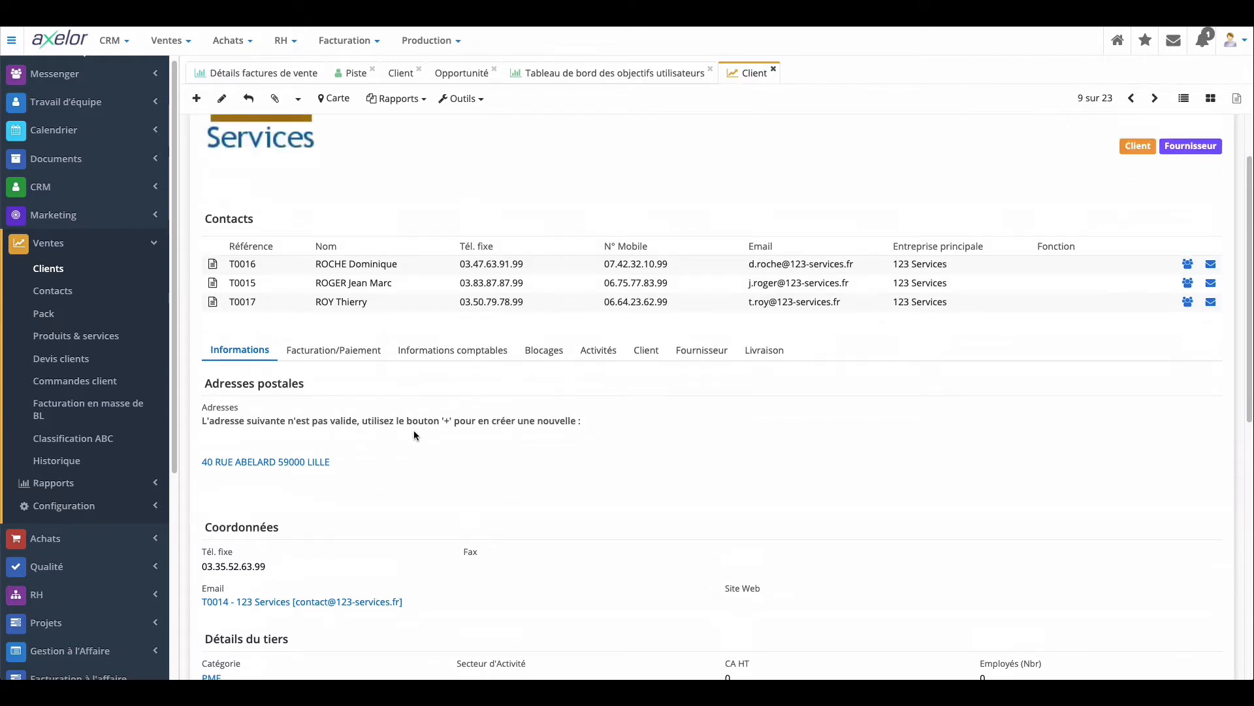
{"action": "scroll", "coordinate": [569, 424], "scroll_direction": "up", "scroll_amount": 1}
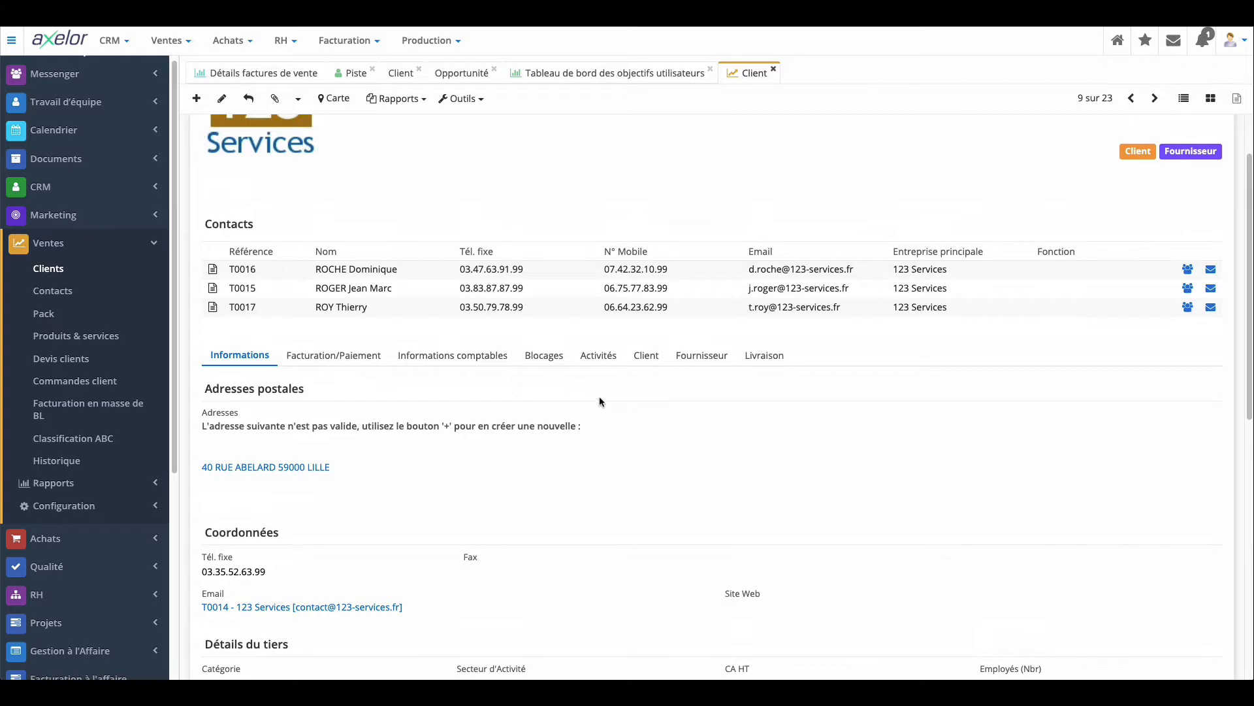
{"action": "scroll", "coordinate": [601, 396], "scroll_direction": "down", "scroll_amount": 5}
{"action": "scroll", "coordinate": [601, 396], "scroll_direction": "up", "scroll_amount": 6}
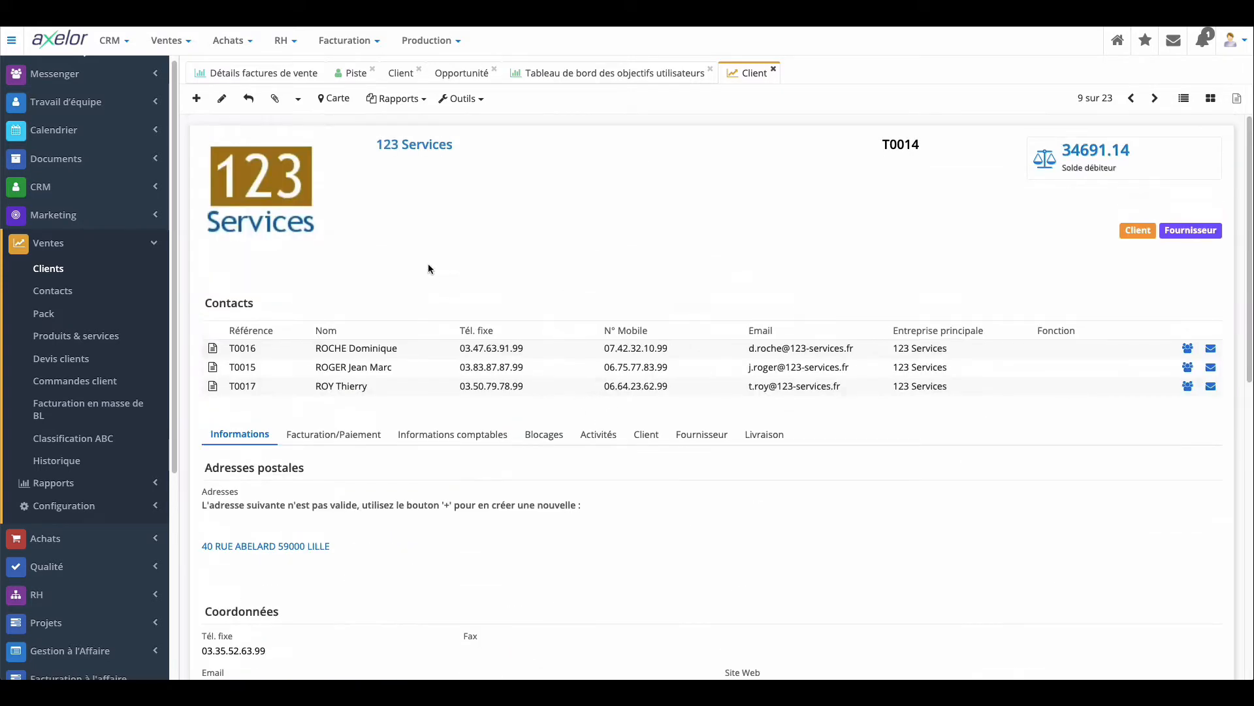
- View the Facturation/Paiement settings of 123 Services and inspect the account and tax equivalences of its Intra UE fiscal position
{"action": "left_click", "coordinate": [357, 440]}
{"action": "scroll", "coordinate": [538, 523], "scroll_direction": "down", "scroll_amount": 2}
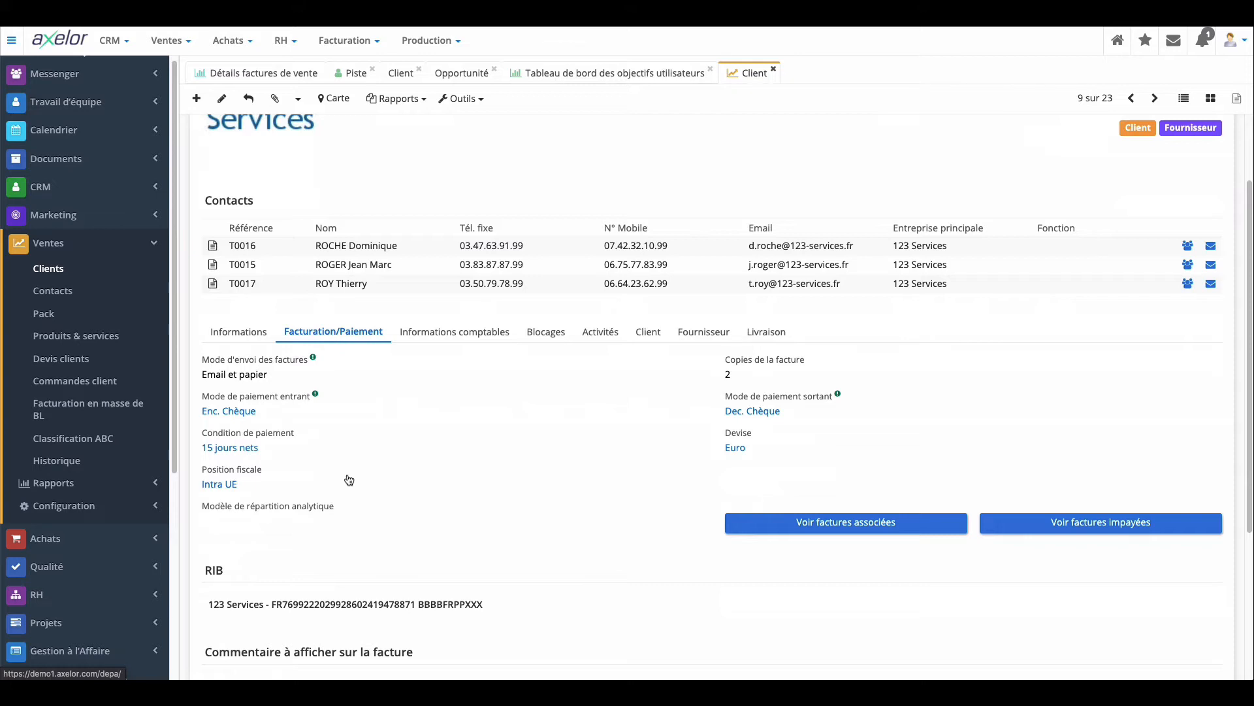
{"action": "left_click", "coordinate": [222, 488]}
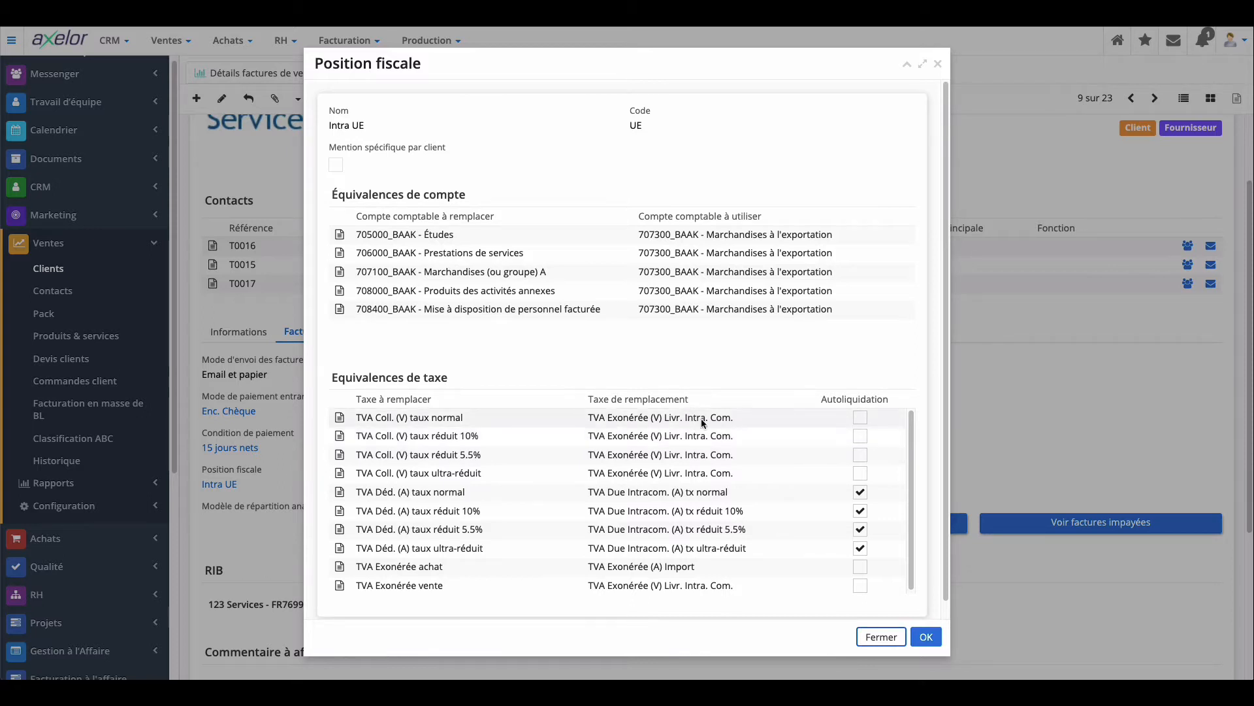
{"action": "left_click", "coordinate": [926, 636]}
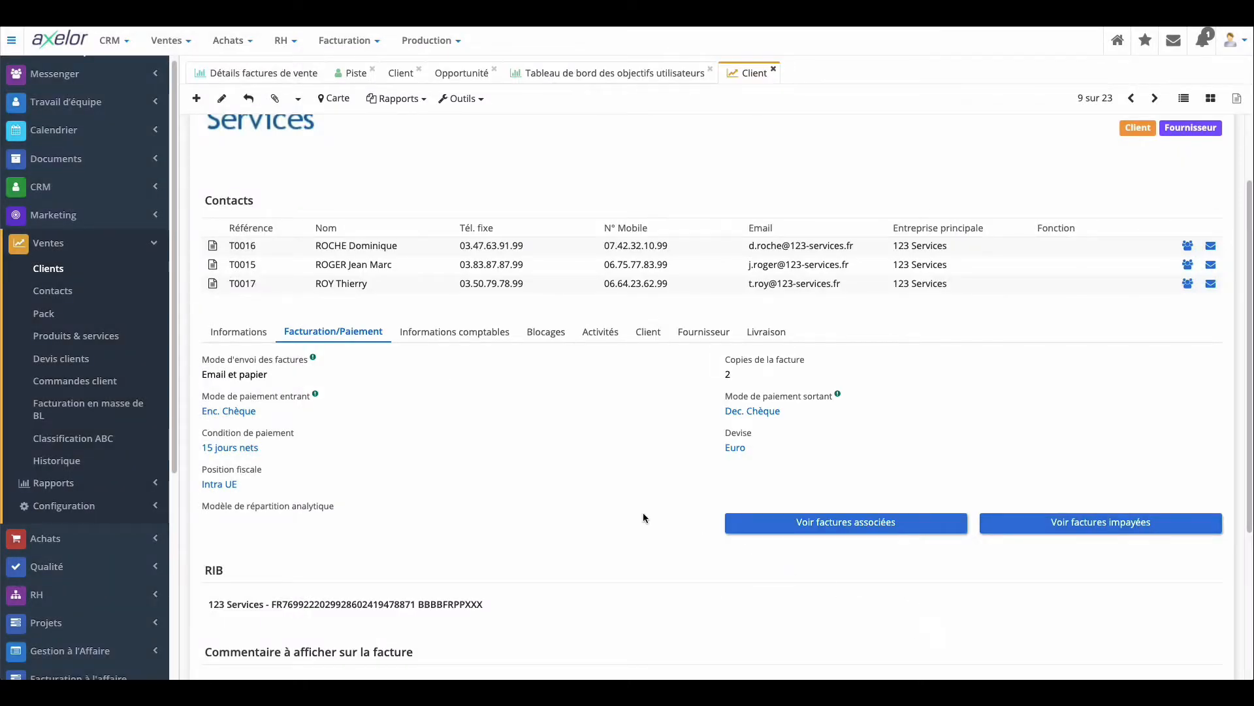
- View the invoices associated with 123 Services, then close the list and return to the customer's billing settings
{"action": "left_click", "coordinate": [782, 533]}
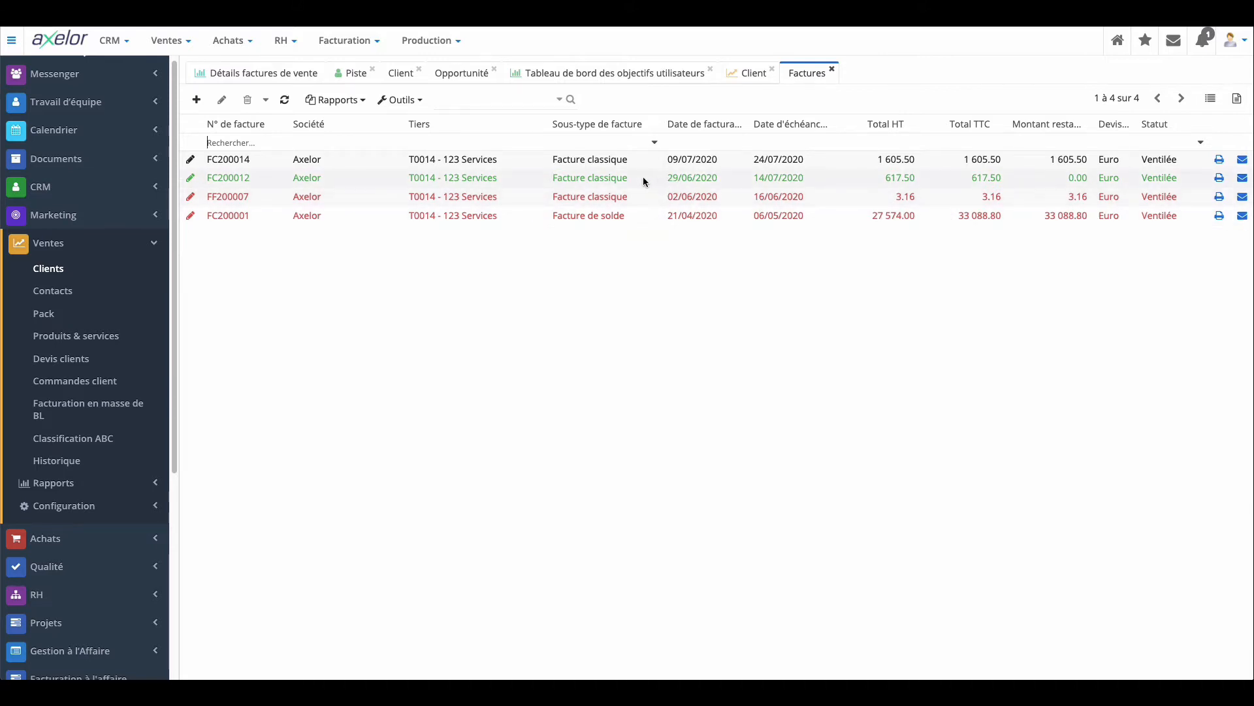
{"action": "left_click", "coordinate": [832, 69]}
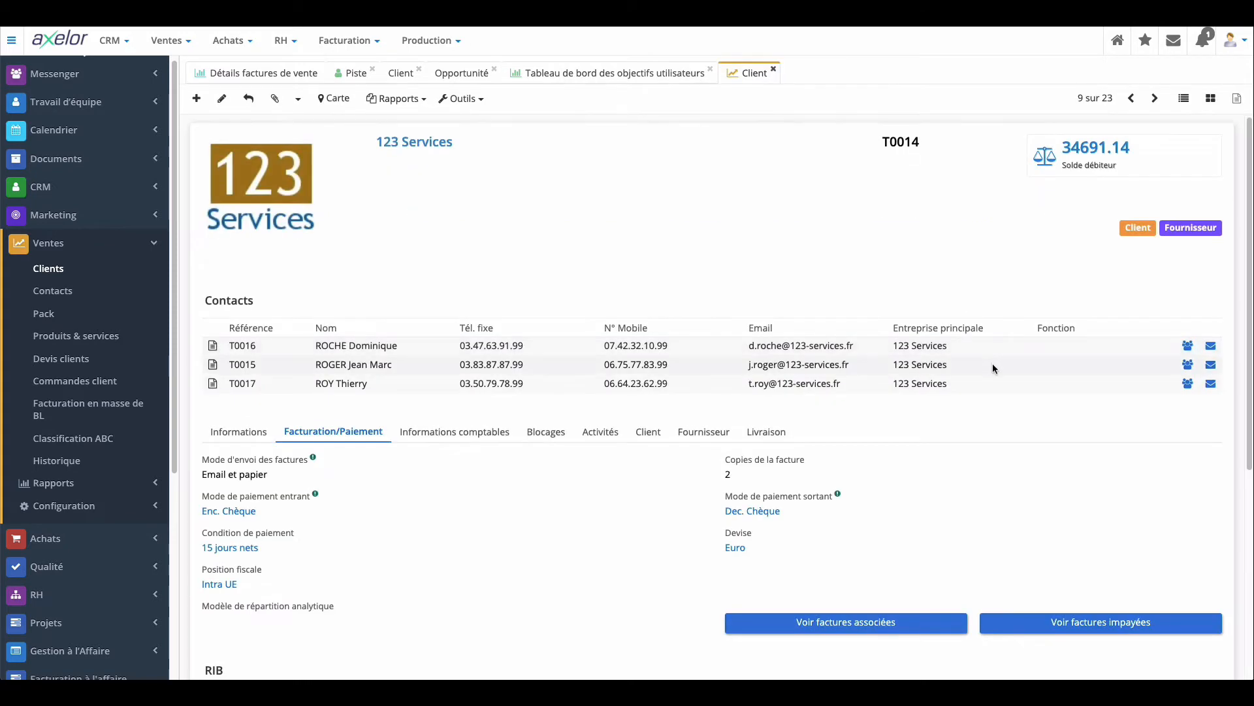
{"action": "scroll", "coordinate": [1019, 392], "scroll_direction": "down", "scroll_amount": 3}
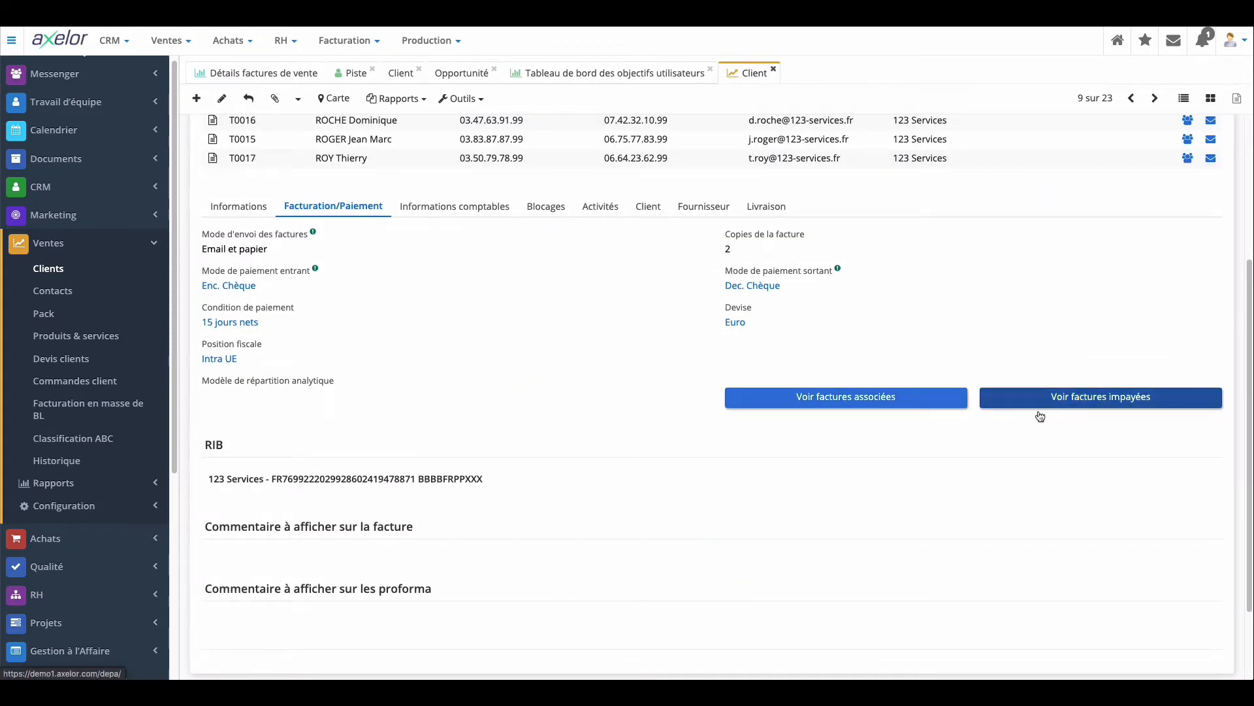
{"action": "scroll", "coordinate": [514, 473], "scroll_direction": "up", "scroll_amount": 4}
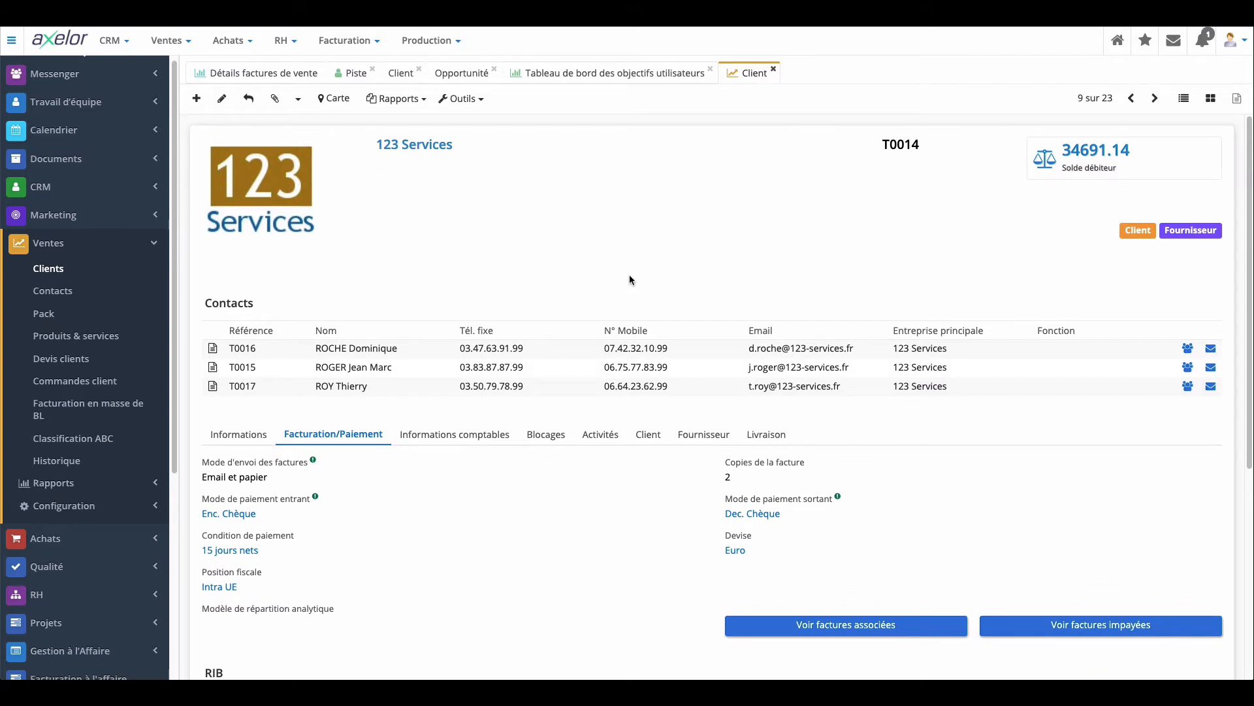
- Inspect the Informations comptables entry for the company Axelor, including balances, customer credit and Lignes d'écriture, and close it
{"action": "left_click", "coordinate": [441, 444]}
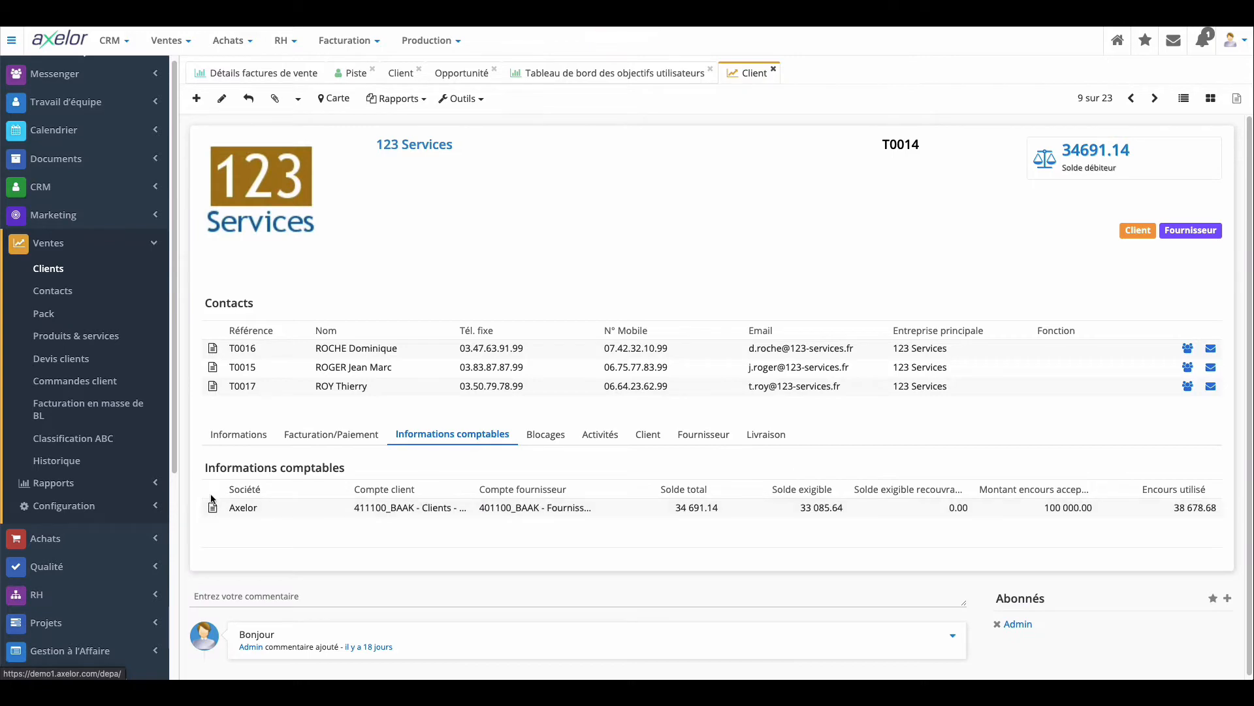
{"action": "left_click", "coordinate": [213, 507]}
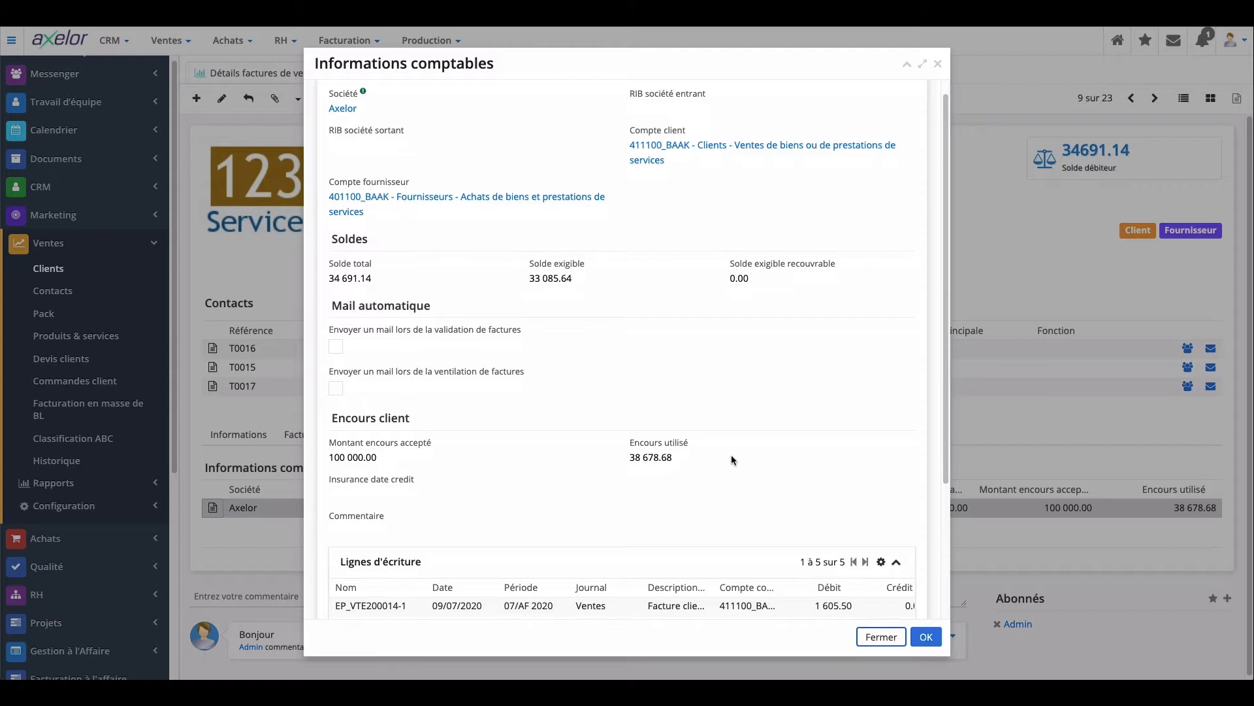
{"action": "scroll", "coordinate": [731, 459], "scroll_direction": "down", "scroll_amount": 3}
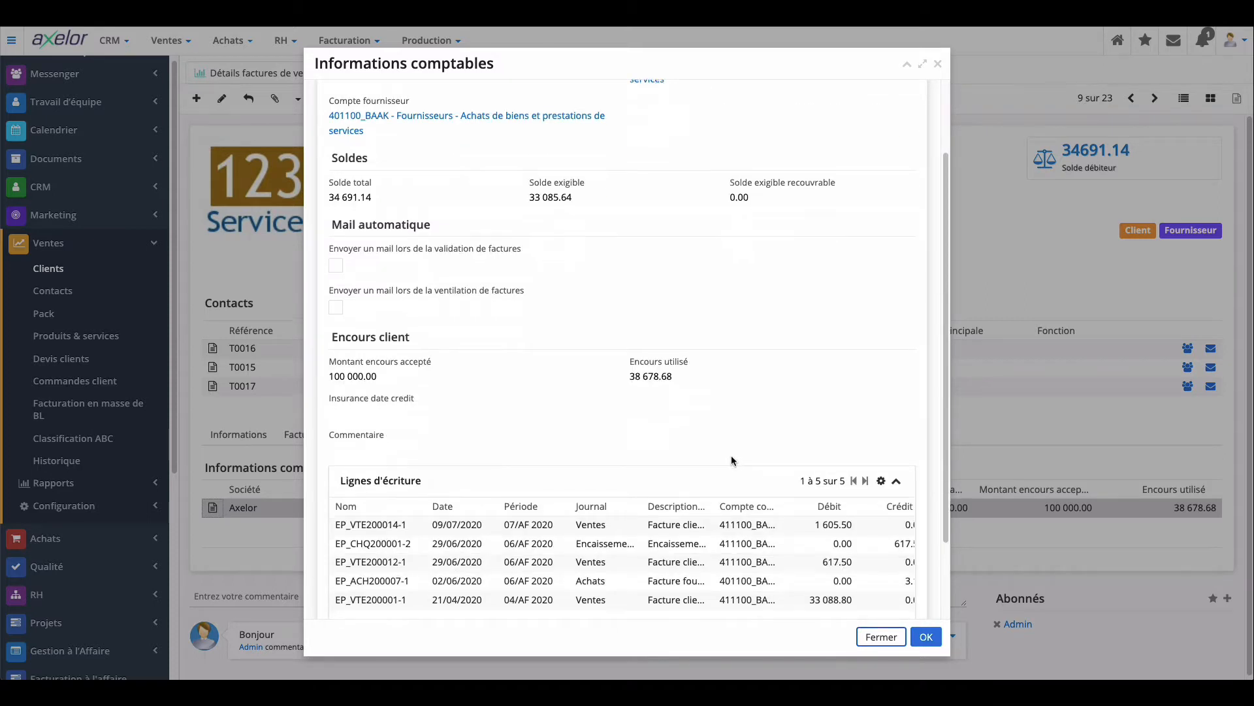
{"action": "scroll", "coordinate": [731, 457], "scroll_direction": "down", "scroll_amount": 3}
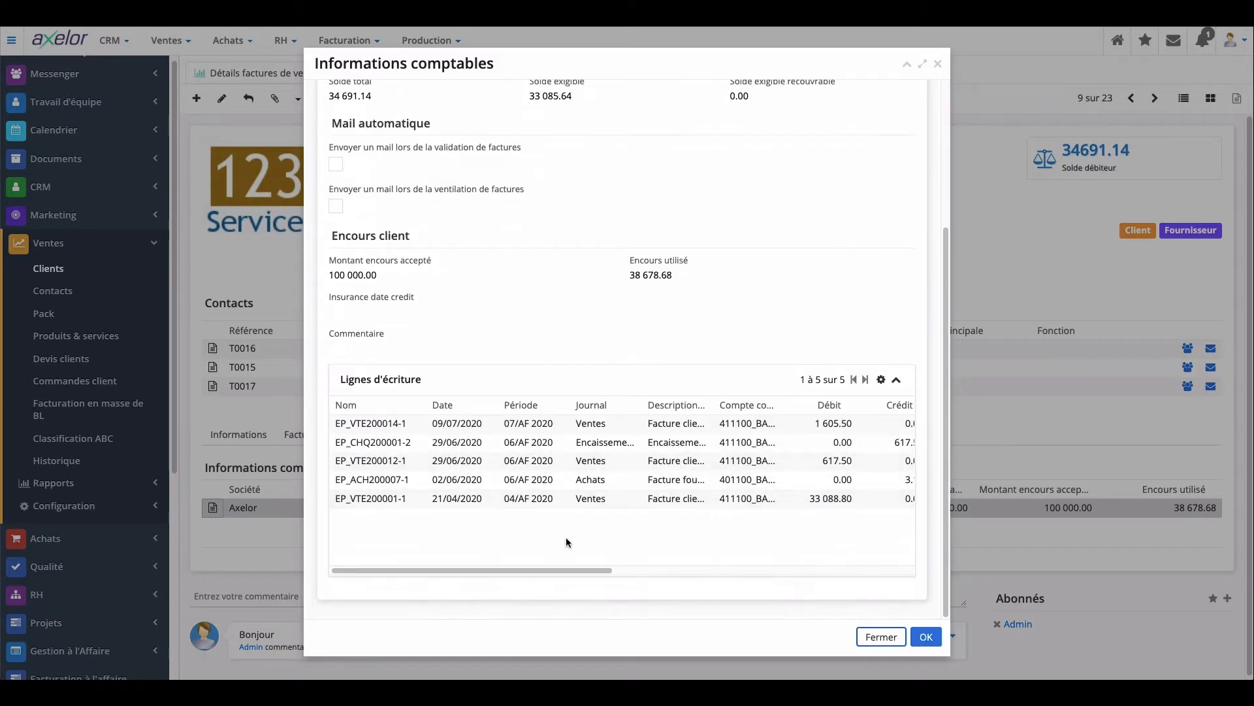
{"action": "left_click_drag", "start_coordinate": [566, 568], "coordinate": [526, 565]}
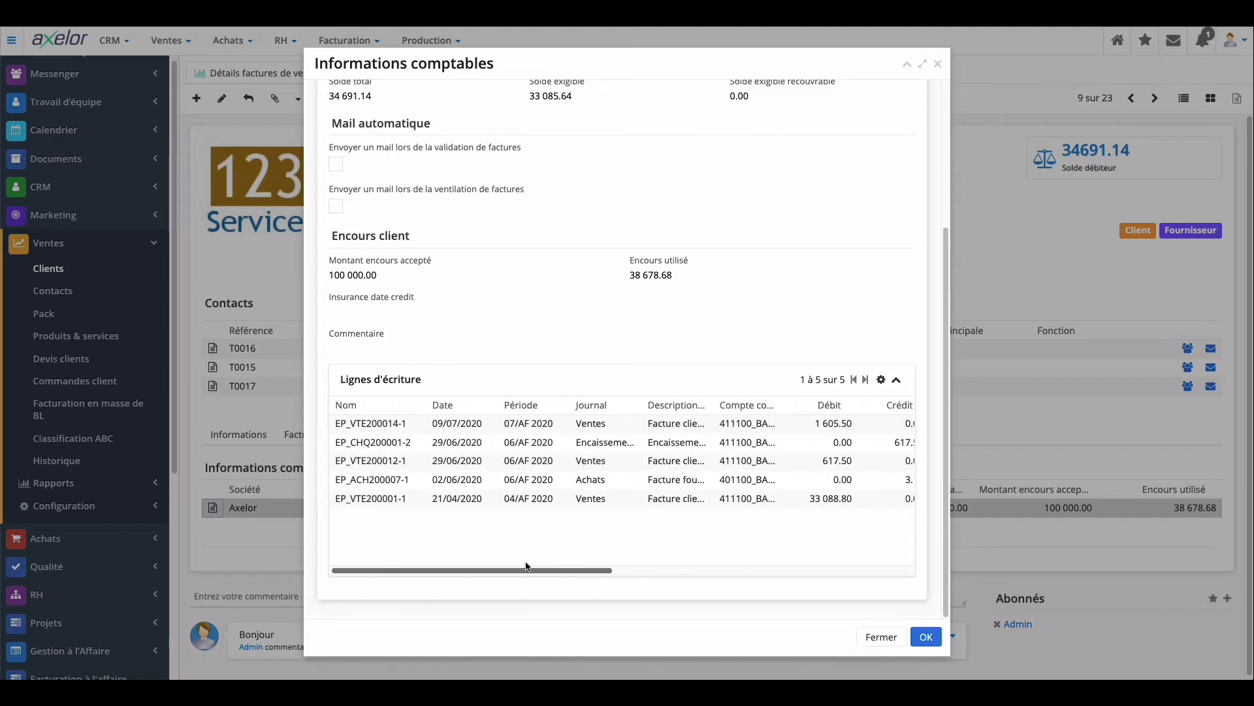
{"action": "scroll", "coordinate": [578, 392], "scroll_direction": "up", "scroll_amount": 5}
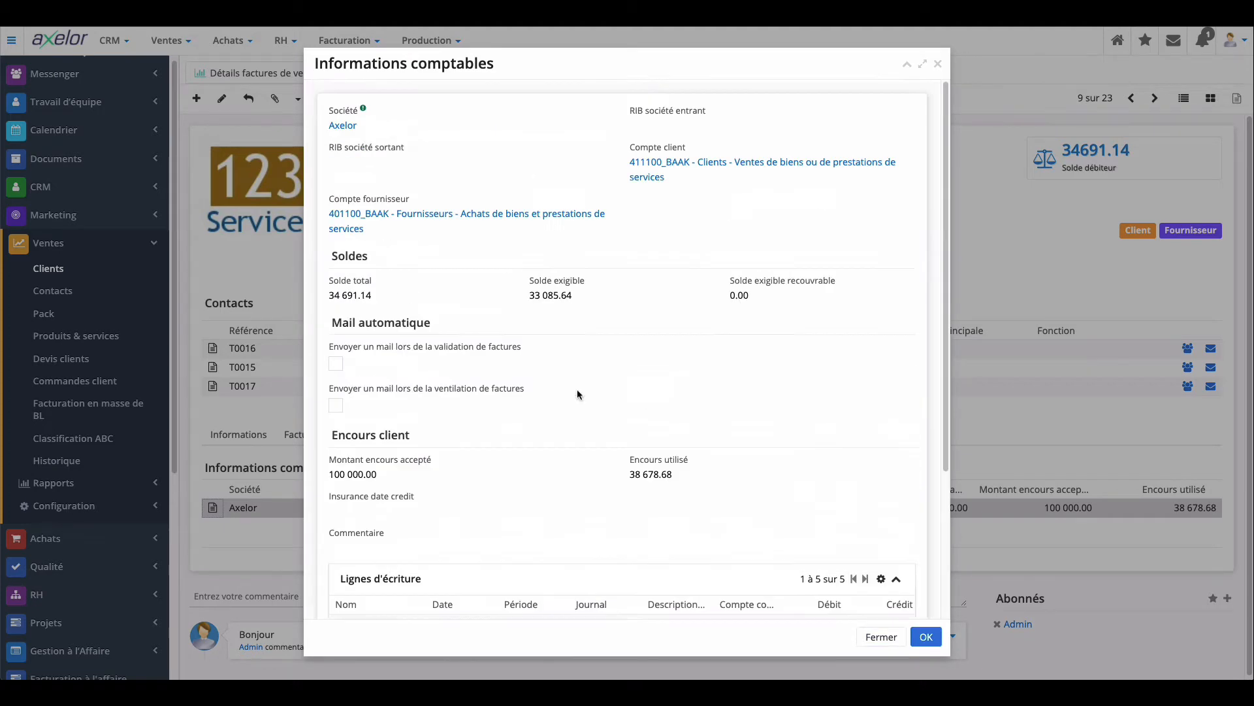
{"action": "left_click", "coordinate": [924, 637]}
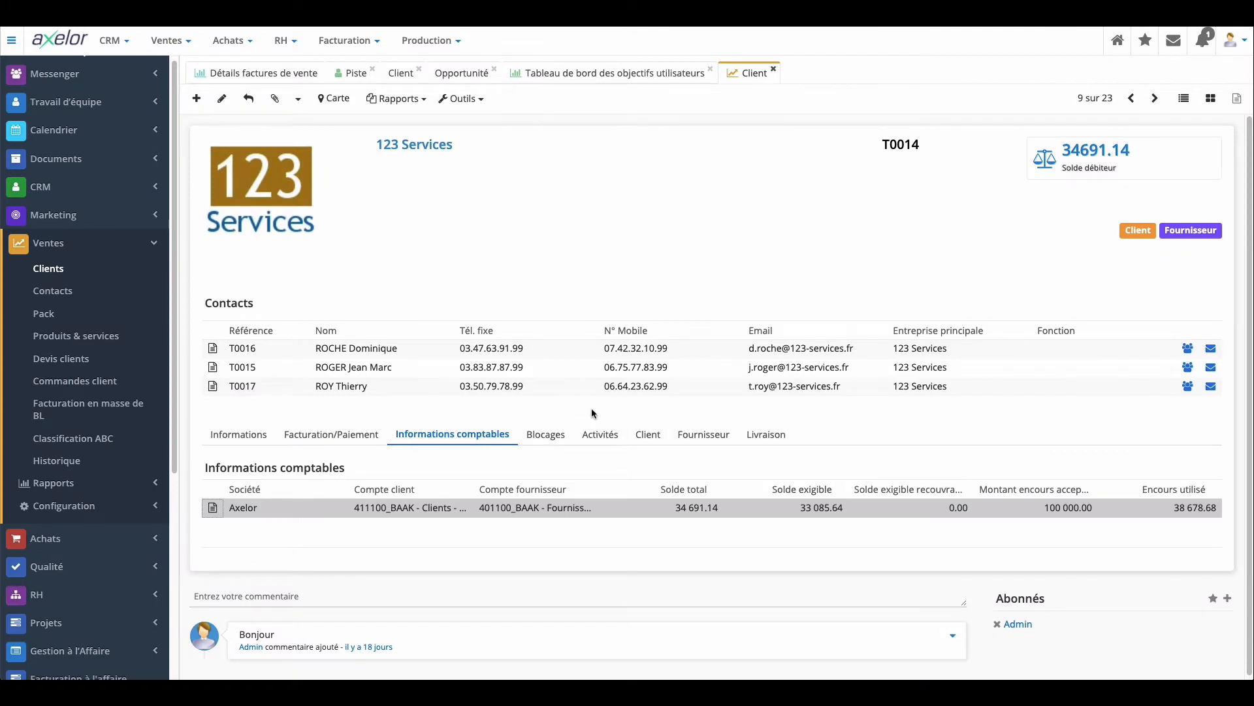
- View the Activités section of 123 Services, covering its events, Opportunités and Devis/Cmdes lists
{"action": "left_click", "coordinate": [597, 439]}
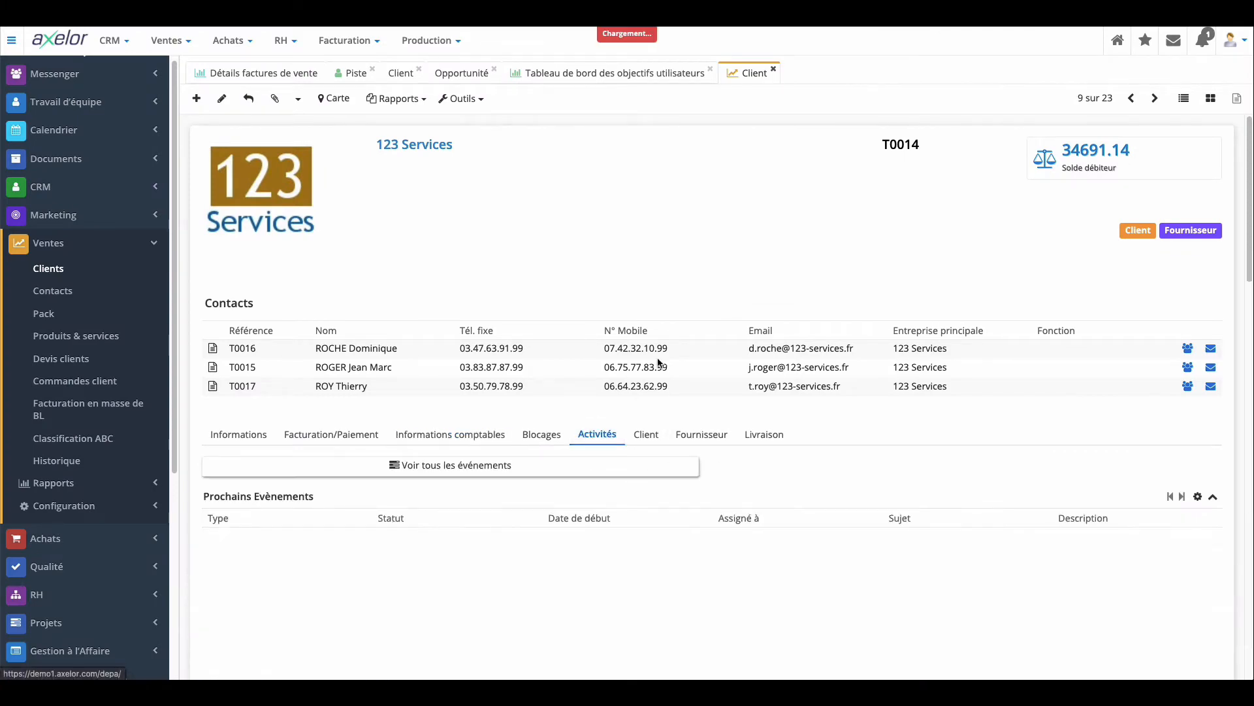
{"action": "scroll", "coordinate": [656, 243], "scroll_direction": "down", "scroll_amount": 1}
{"action": "scroll", "coordinate": [657, 237], "scroll_direction": "down", "scroll_amount": 7}
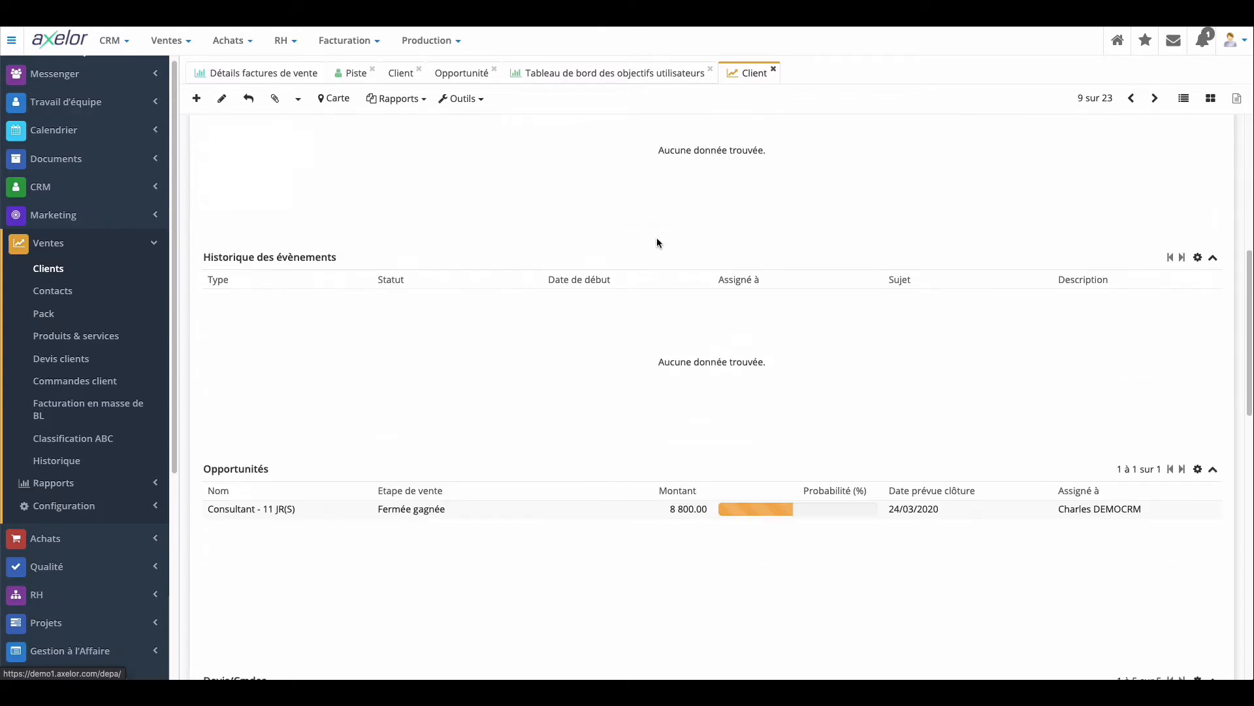
{"action": "scroll", "coordinate": [625, 431], "scroll_direction": "down", "scroll_amount": 4}
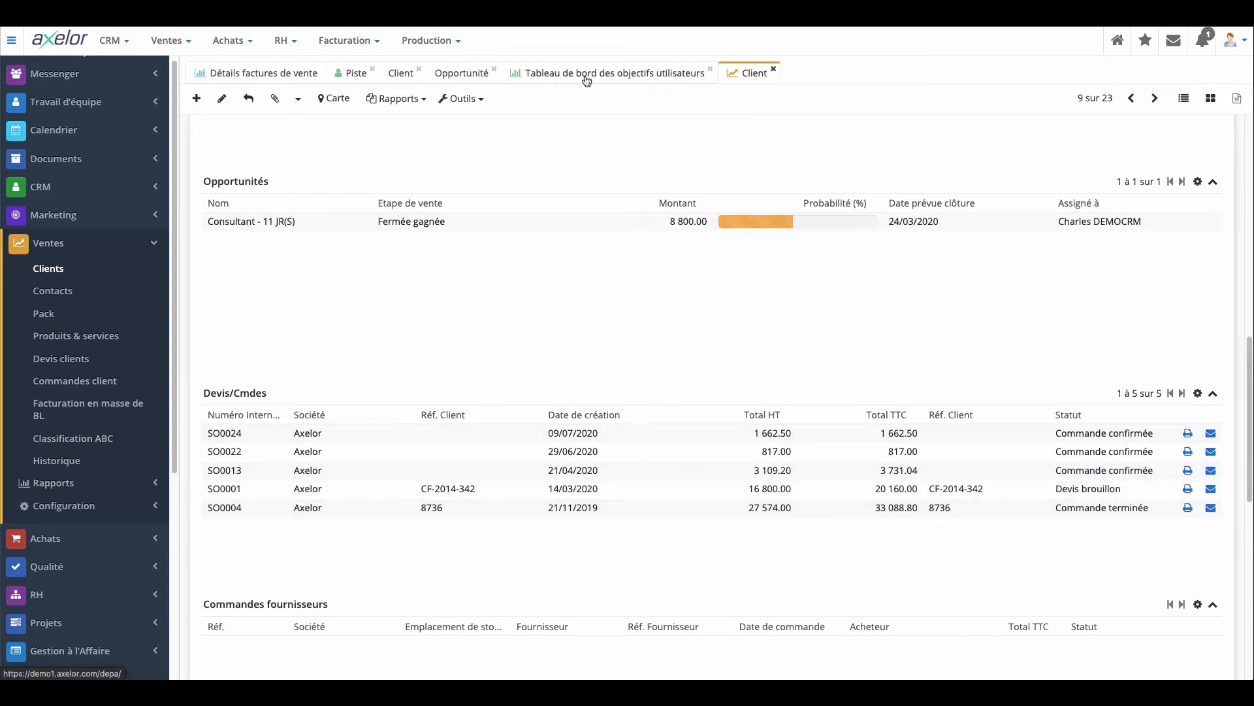
- Open the draft quote in the Devis/Cmdes list, review its content and modification history, and close it
{"action": "left_click", "coordinate": [430, 488]}
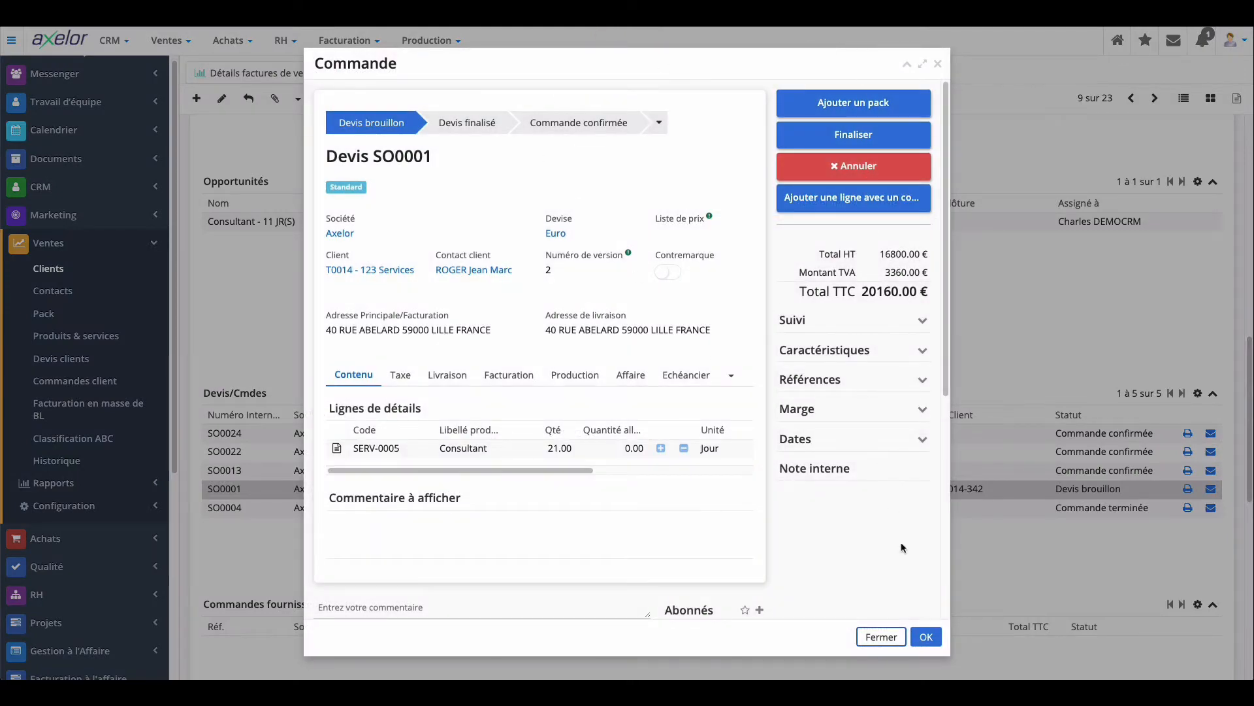
{"action": "scroll", "coordinate": [582, 332], "scroll_direction": "down", "scroll_amount": 5}
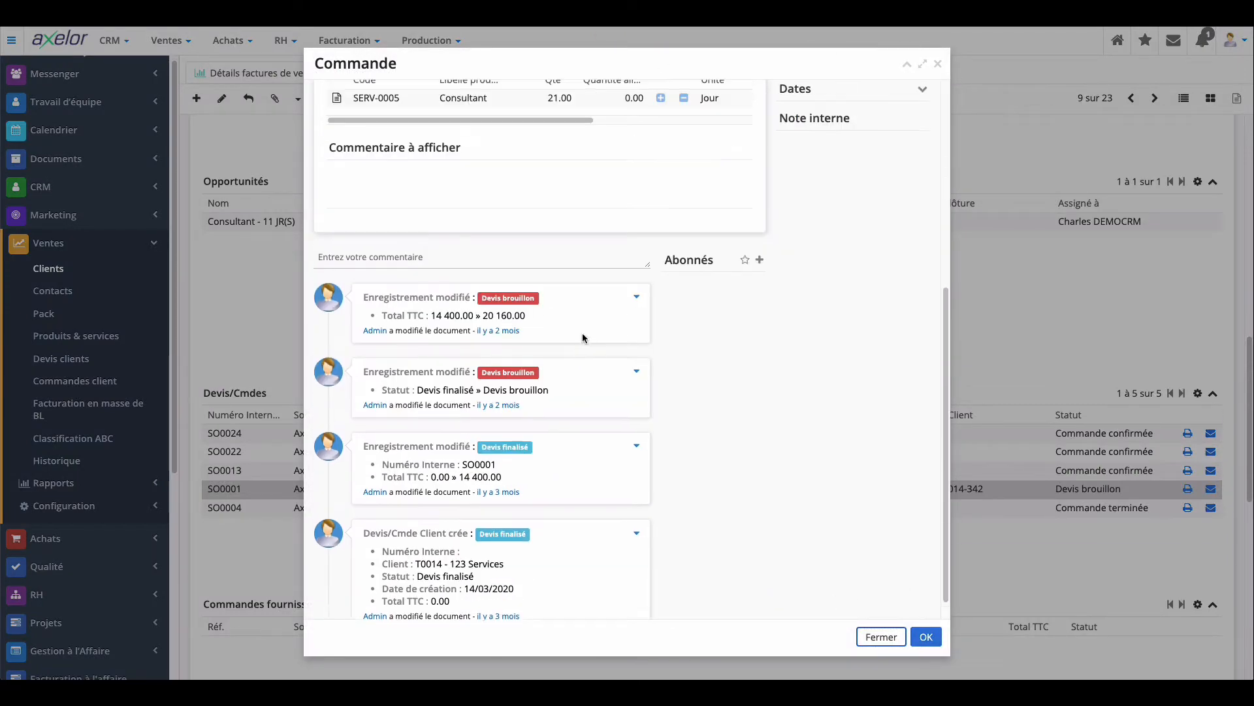
{"action": "scroll", "coordinate": [582, 332], "scroll_direction": "up", "scroll_amount": 5}
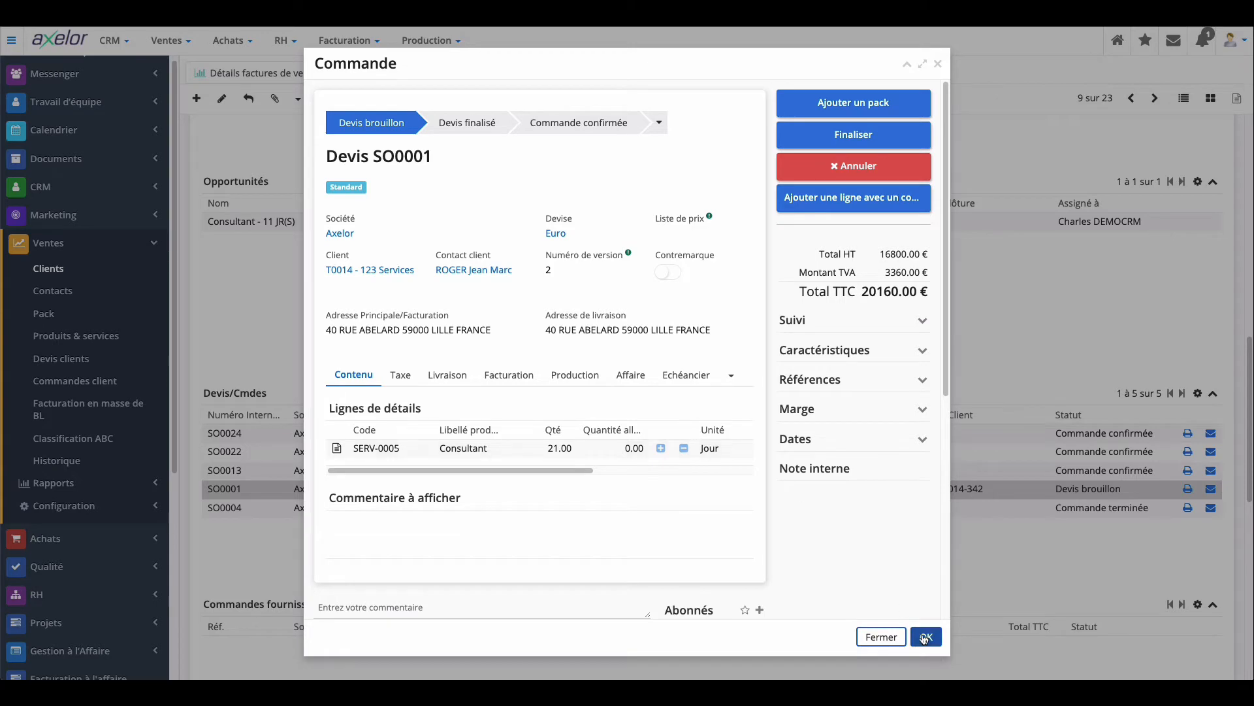
{"action": "left_click", "coordinate": [896, 635]}
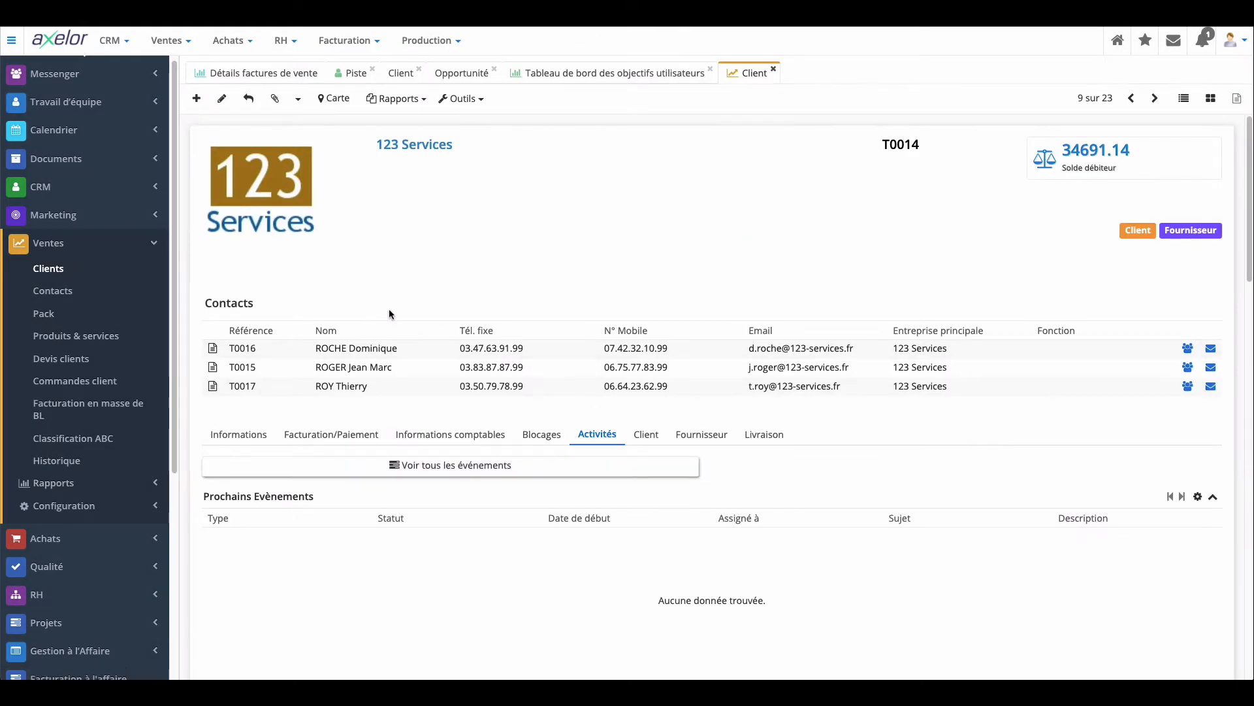
- Open the product Disque dur SSD 100 Go from Produits & services and view its stock details per product
{"action": "left_click", "coordinate": [88, 338]}
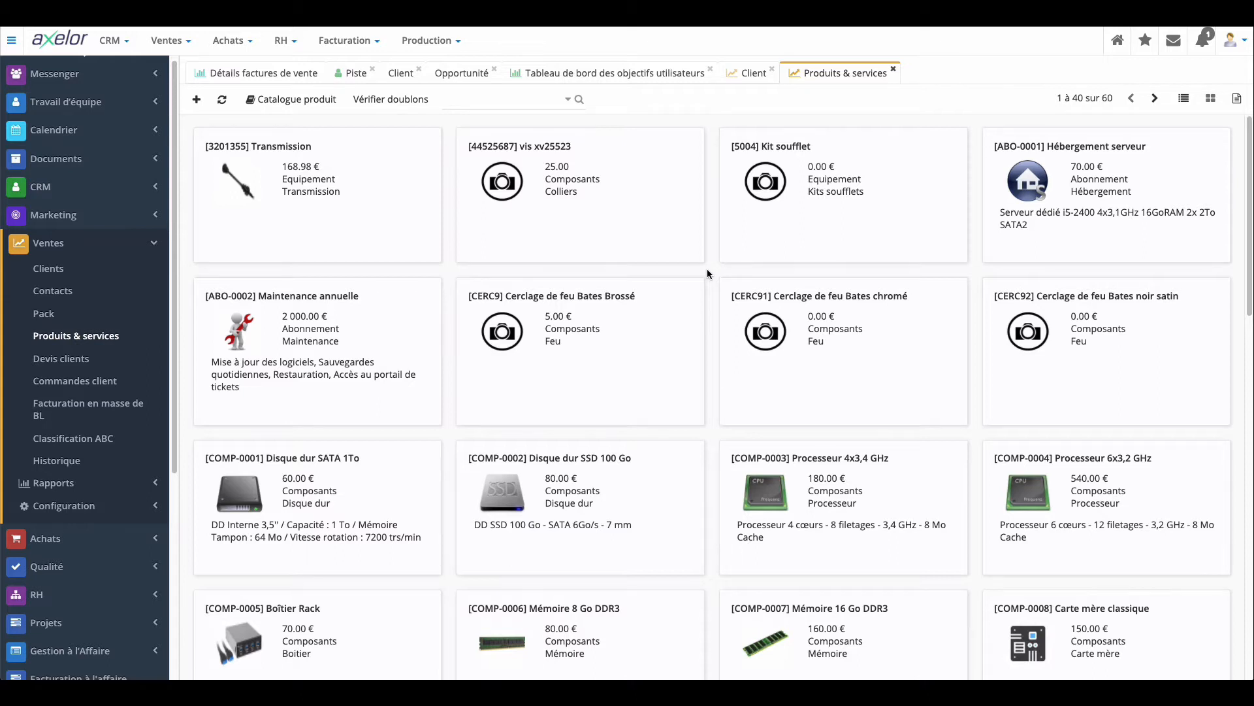
{"action": "left_click", "coordinate": [627, 479]}
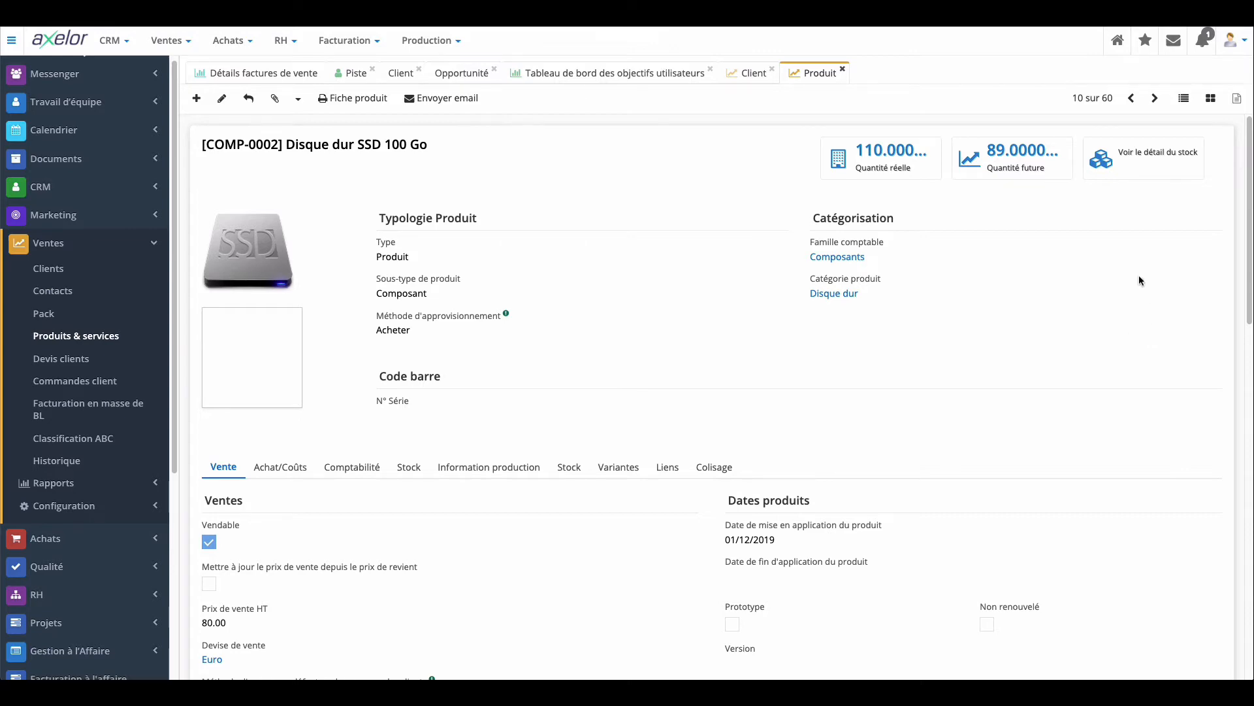
{"action": "left_click", "coordinate": [1141, 158]}
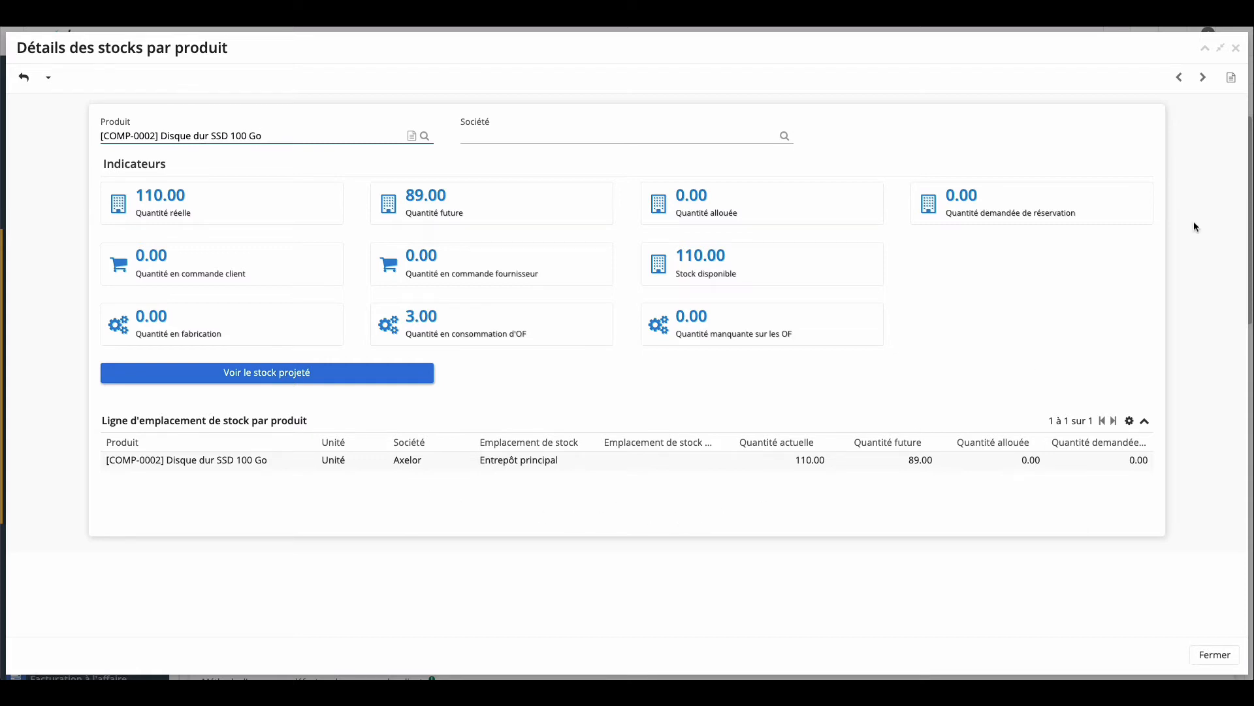
{"action": "left_click", "coordinate": [1236, 47]}
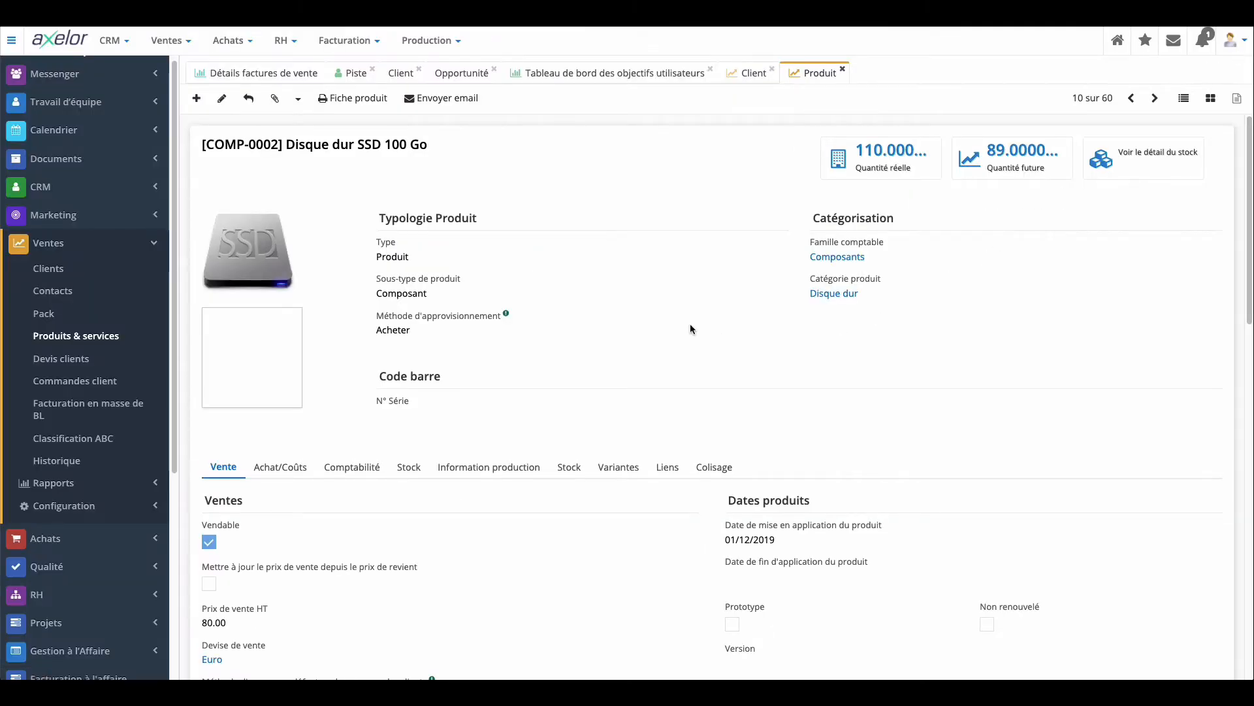
- Put the Disque dur SSD 100 Go record into edit mode and view the options for Sous-type de produit, keeping Composant
{"action": "left_click", "coordinate": [222, 98]}
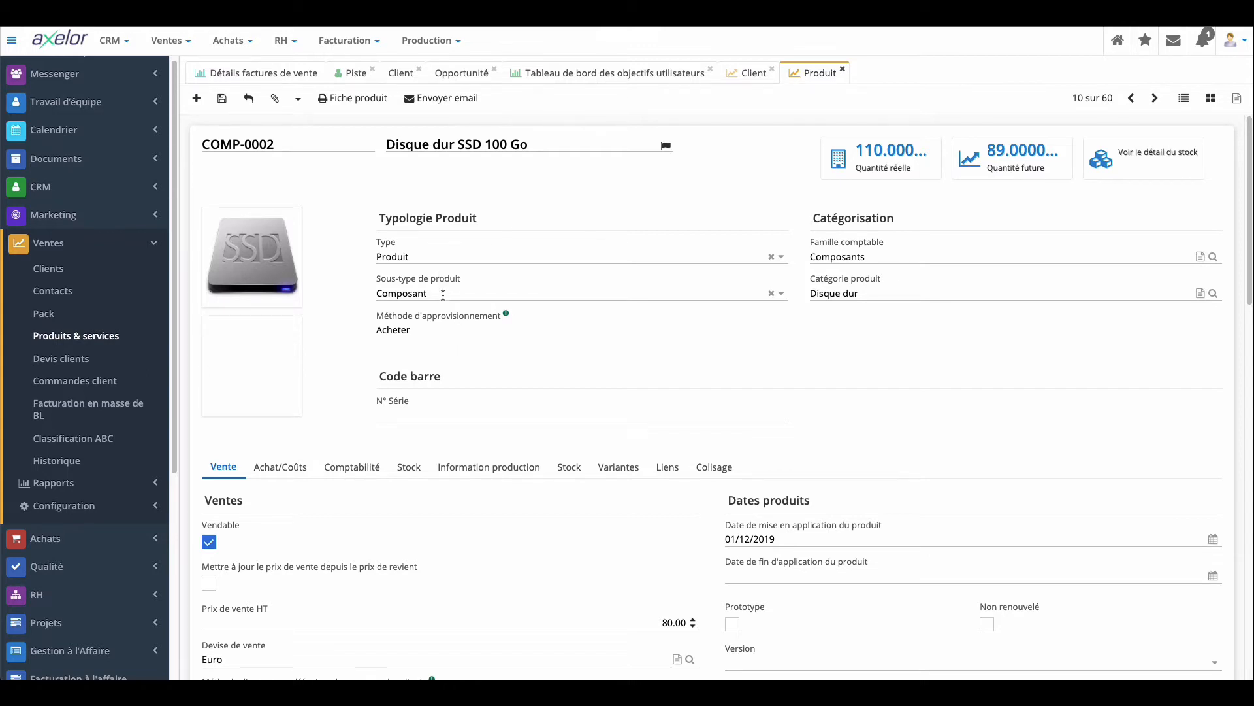
{"action": "left_click", "coordinate": [443, 295]}
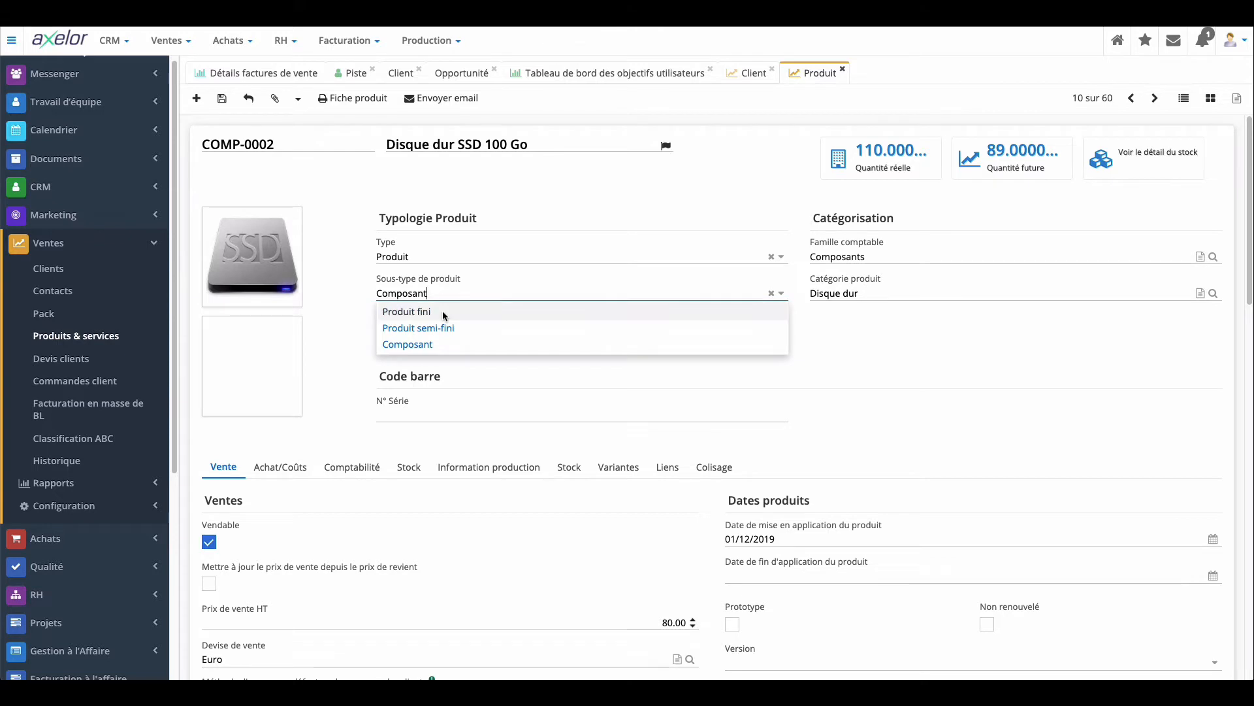
{"action": "left_click", "coordinate": [1071, 339]}
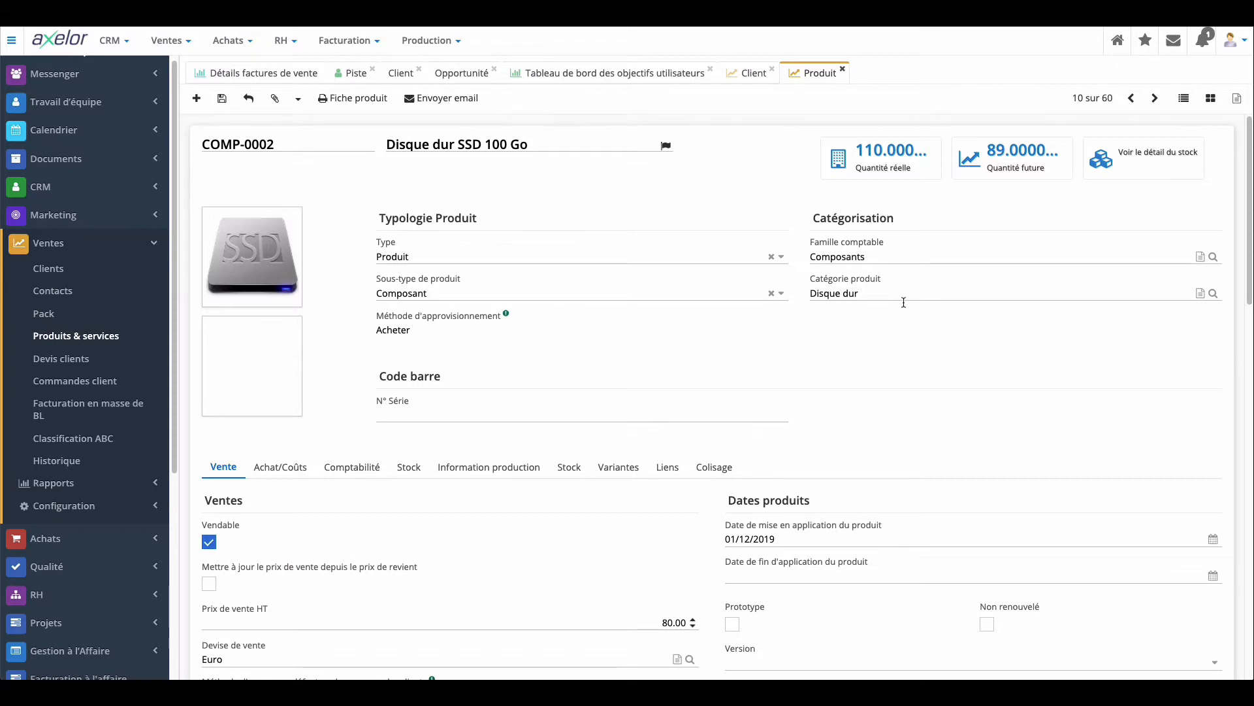
- Review the product's Vente settings, including the options for the default supply method on customer orders, keeping Stock, and the units
{"action": "scroll", "coordinate": [949, 327], "scroll_direction": "down", "scroll_amount": 3}
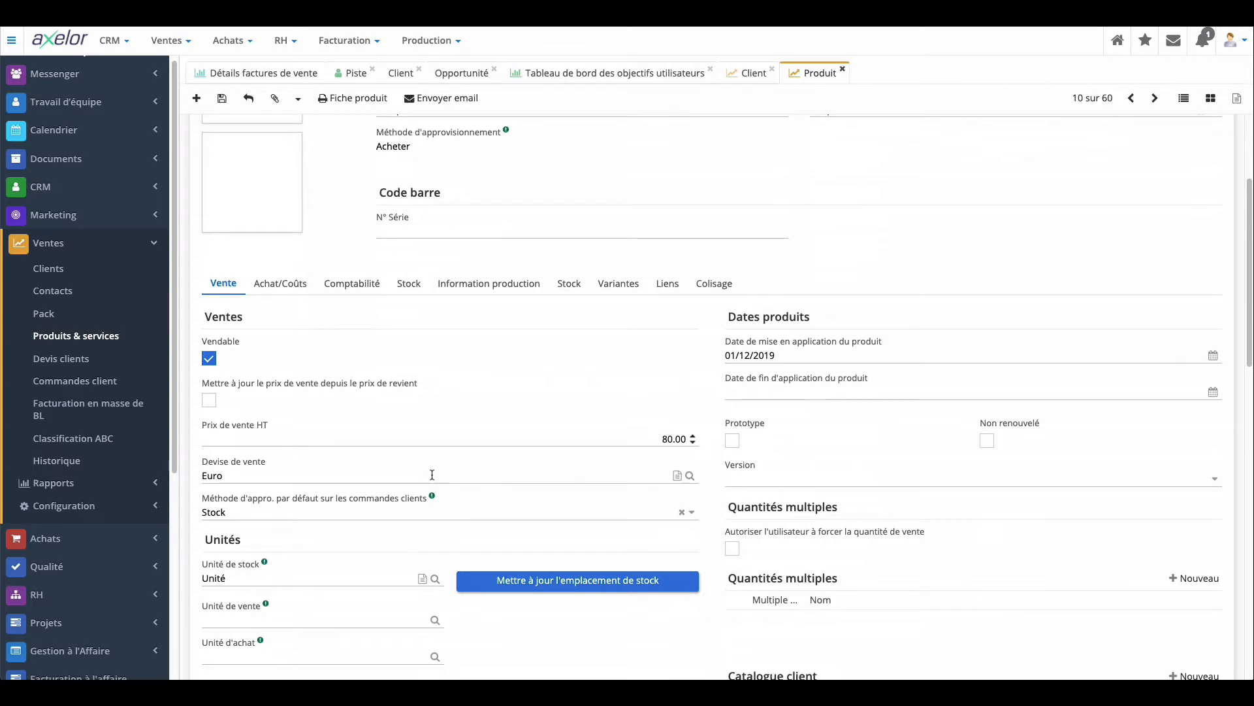
{"action": "scroll", "coordinate": [443, 471], "scroll_direction": "down", "scroll_amount": 1}
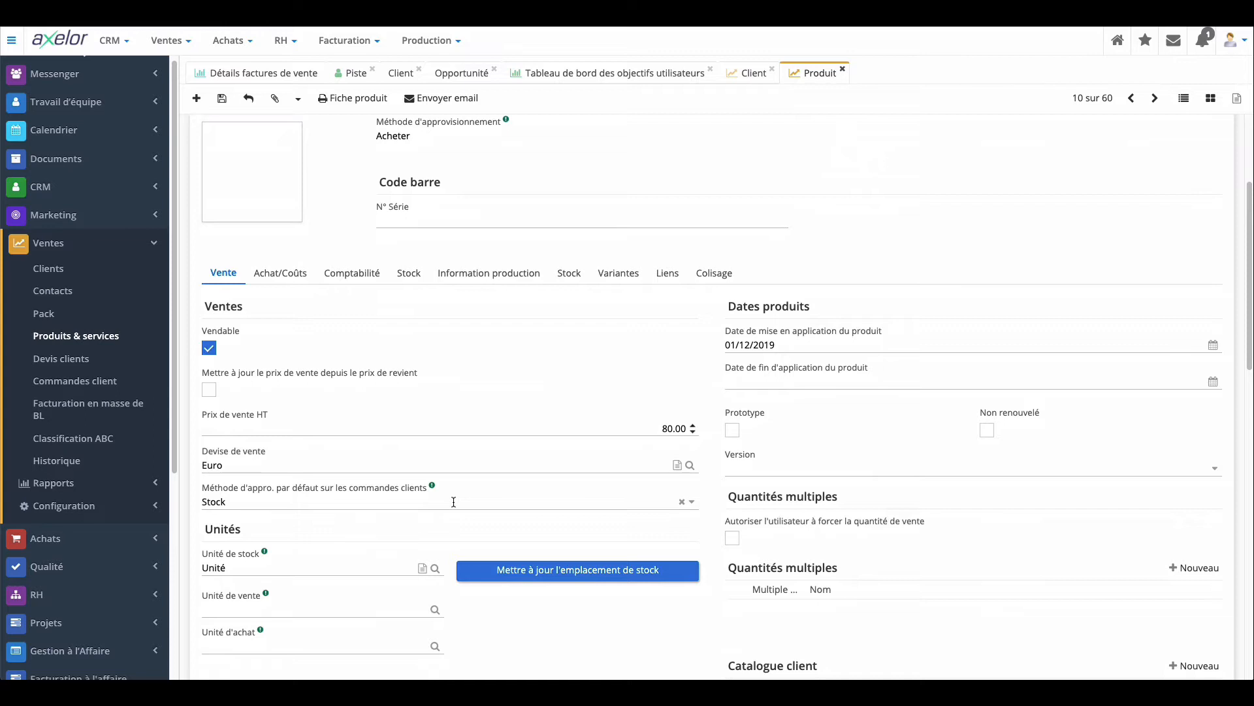
{"action": "left_click", "coordinate": [454, 502]}
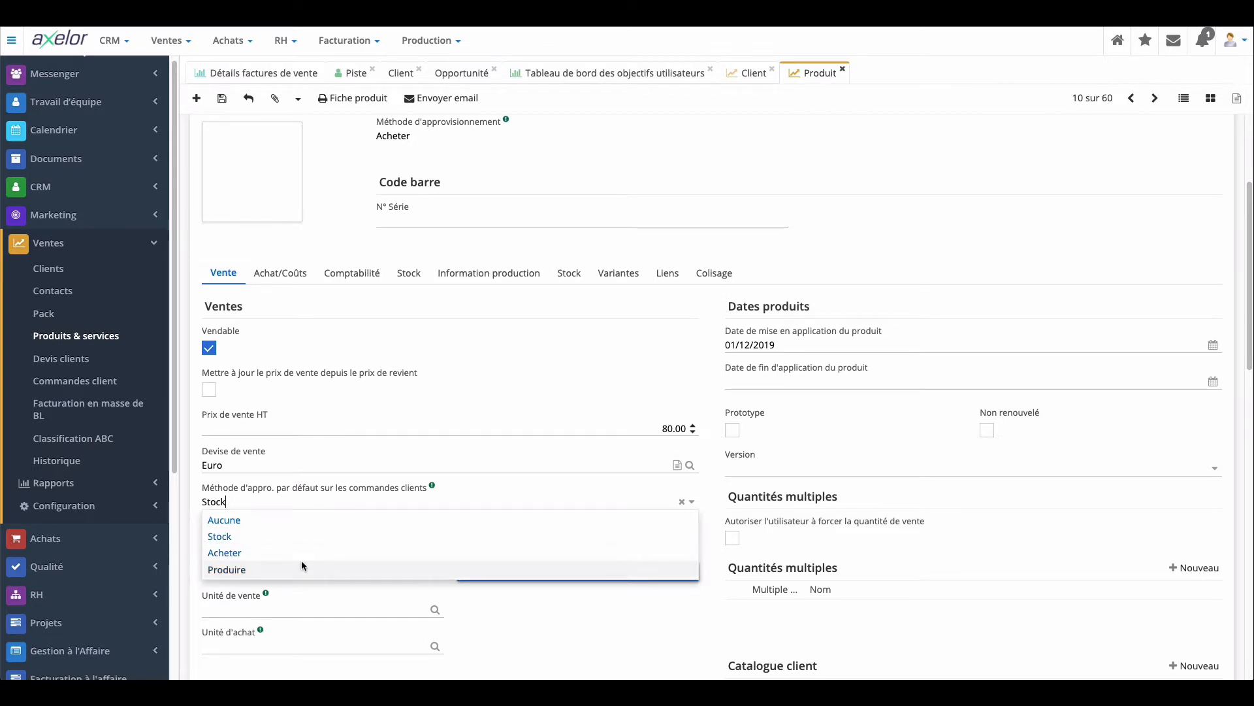
{"action": "left_click", "coordinate": [449, 418]}
{"action": "scroll", "coordinate": [449, 424], "scroll_direction": "down", "scroll_amount": 1}
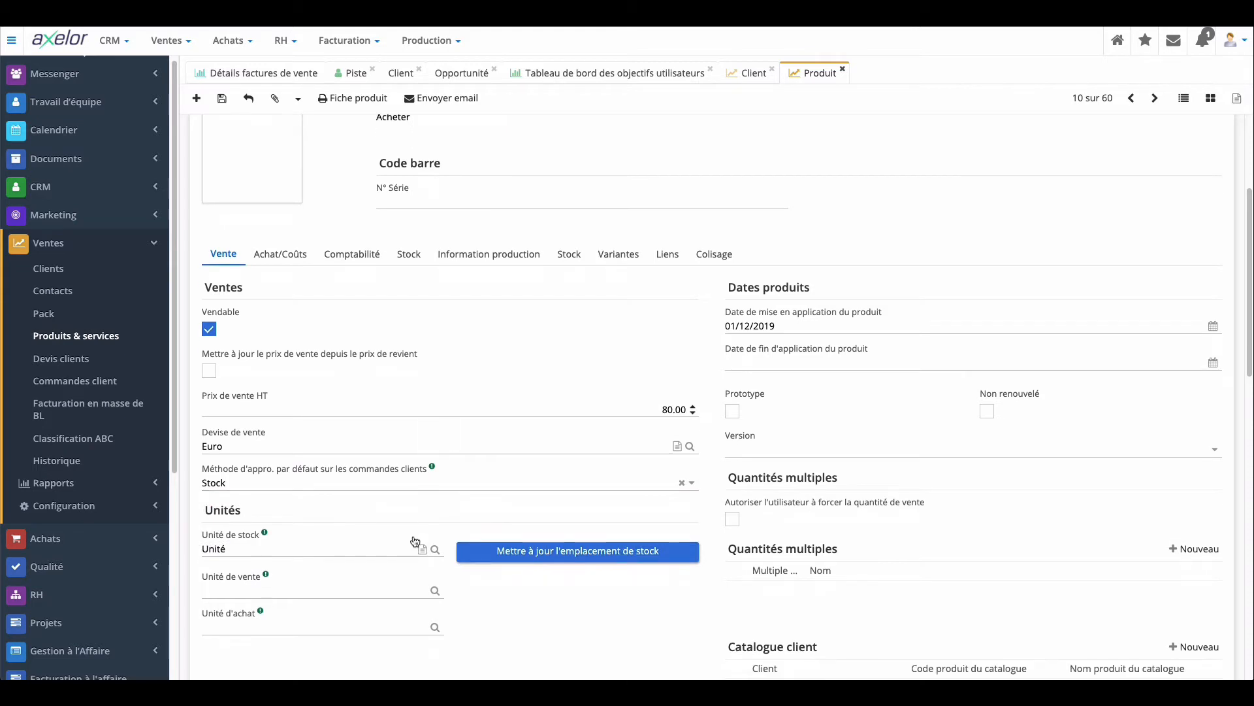
{"action": "scroll", "coordinate": [414, 541], "scroll_direction": "down", "scroll_amount": 1}
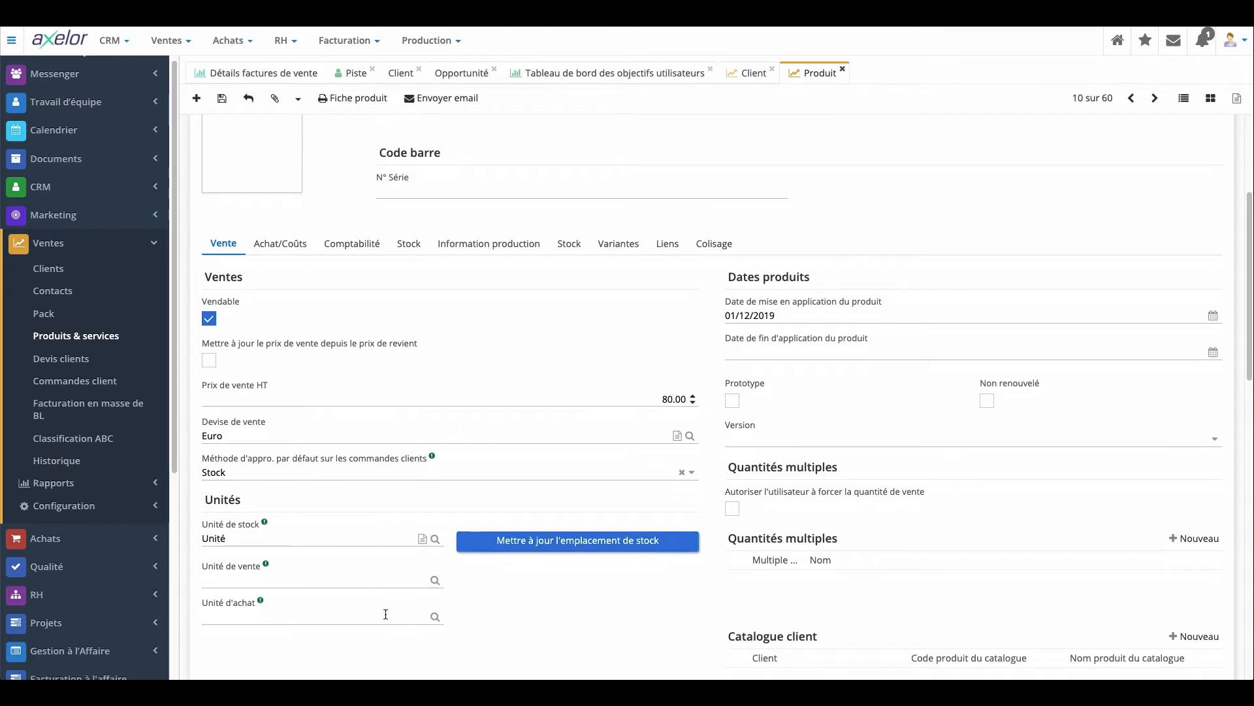
{"action": "scroll", "coordinate": [385, 614], "scroll_direction": "down", "scroll_amount": 1}
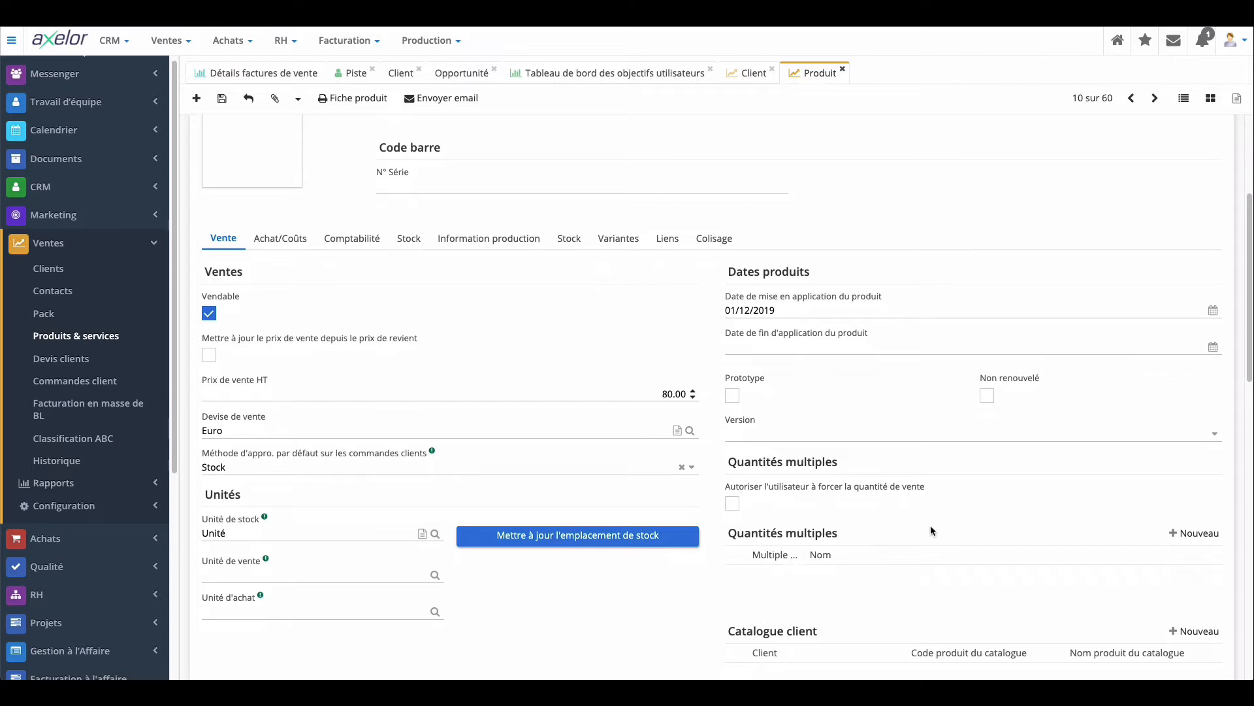
- Add a line under Quantités multiples for the product and enter 5 as its multiple
{"action": "scroll", "coordinate": [932, 529], "scroll_direction": "down", "scroll_amount": 1}
{"action": "left_click", "coordinate": [1202, 531]}
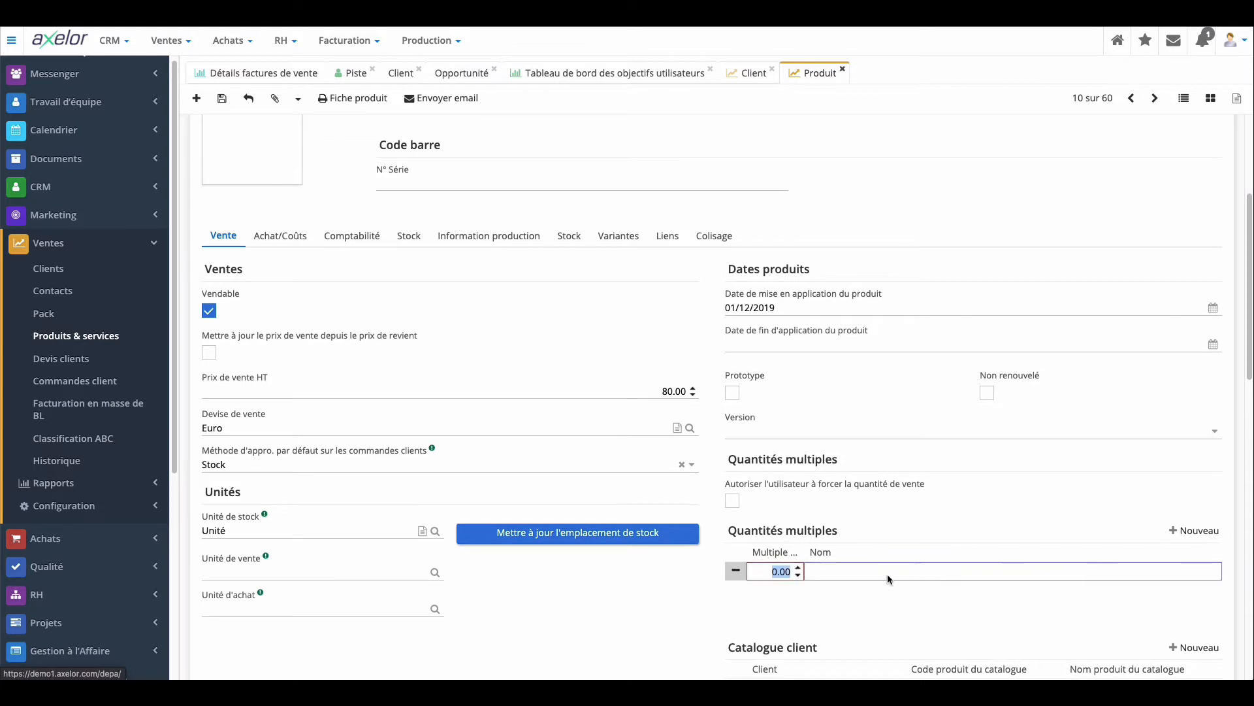
{"action": "left_click_drag", "start_coordinate": [778, 571], "coordinate": [774, 571]}
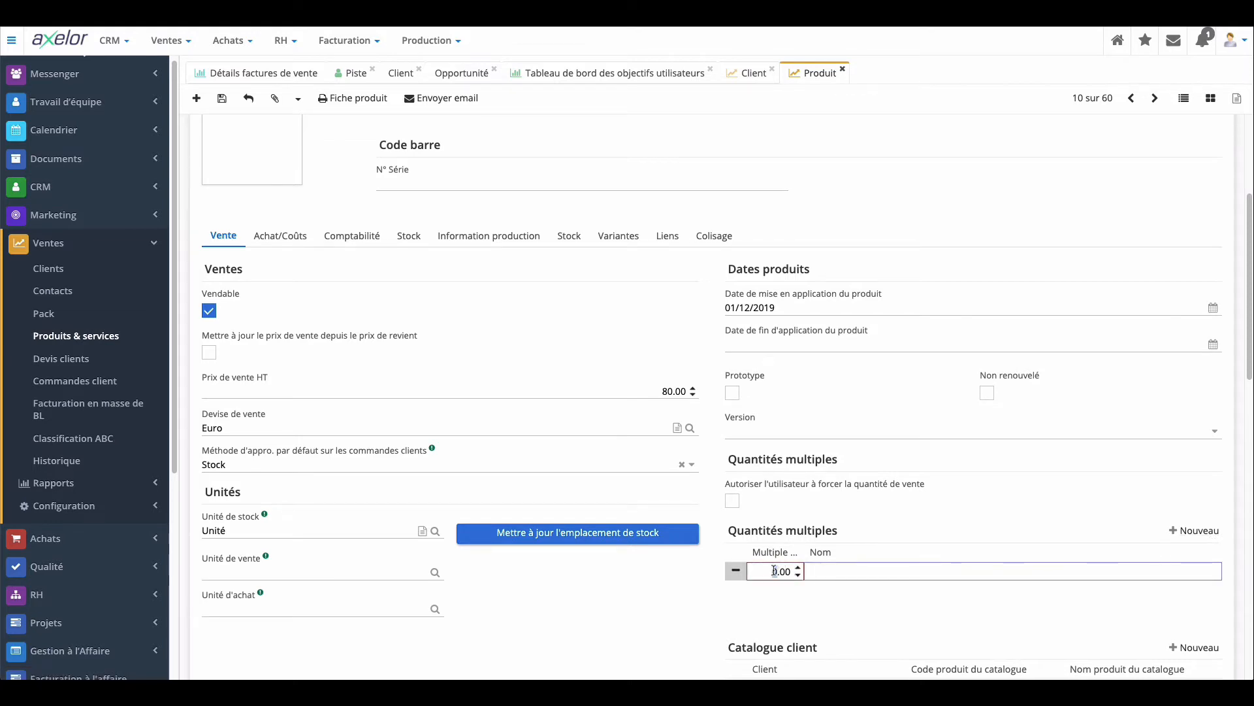
{"action": "type", "text": "5"}
- Review the product's Achat/Coûts information, including the supplier catalogue and the options for Type coût, keeping Manuel
{"action": "scroll", "coordinate": [687, 605], "scroll_direction": "up", "scroll_amount": 4}
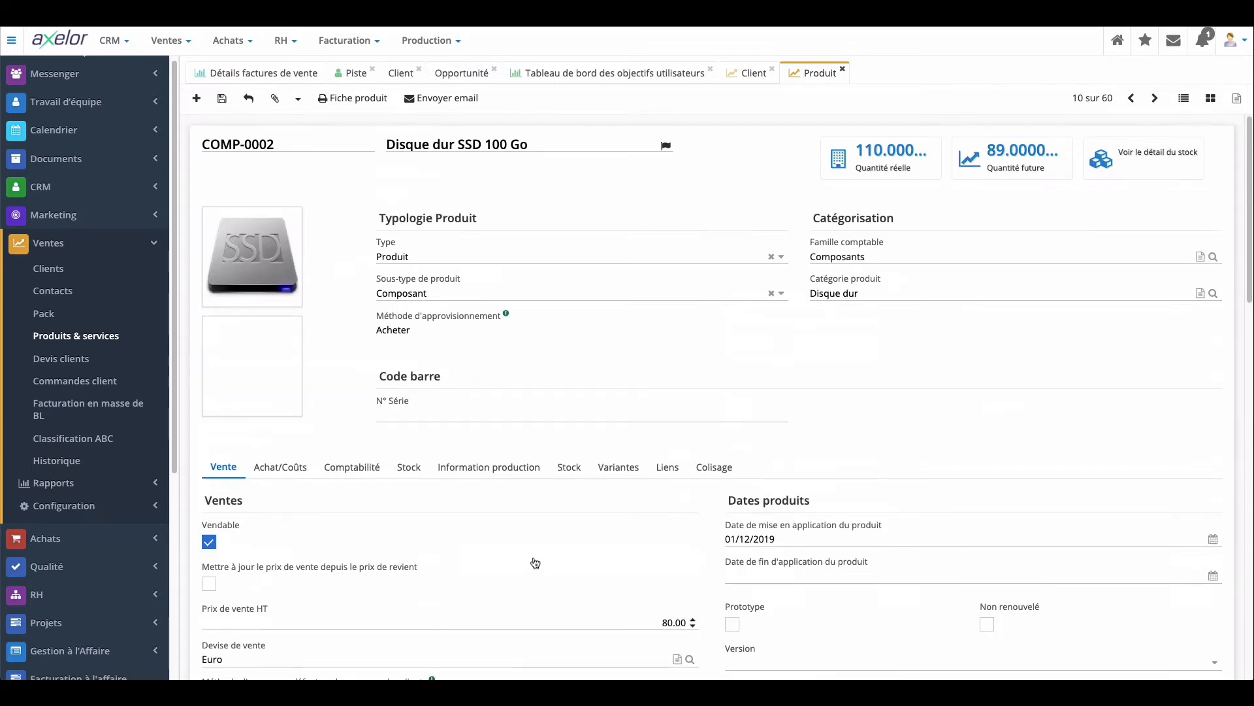
{"action": "left_click", "coordinate": [292, 476]}
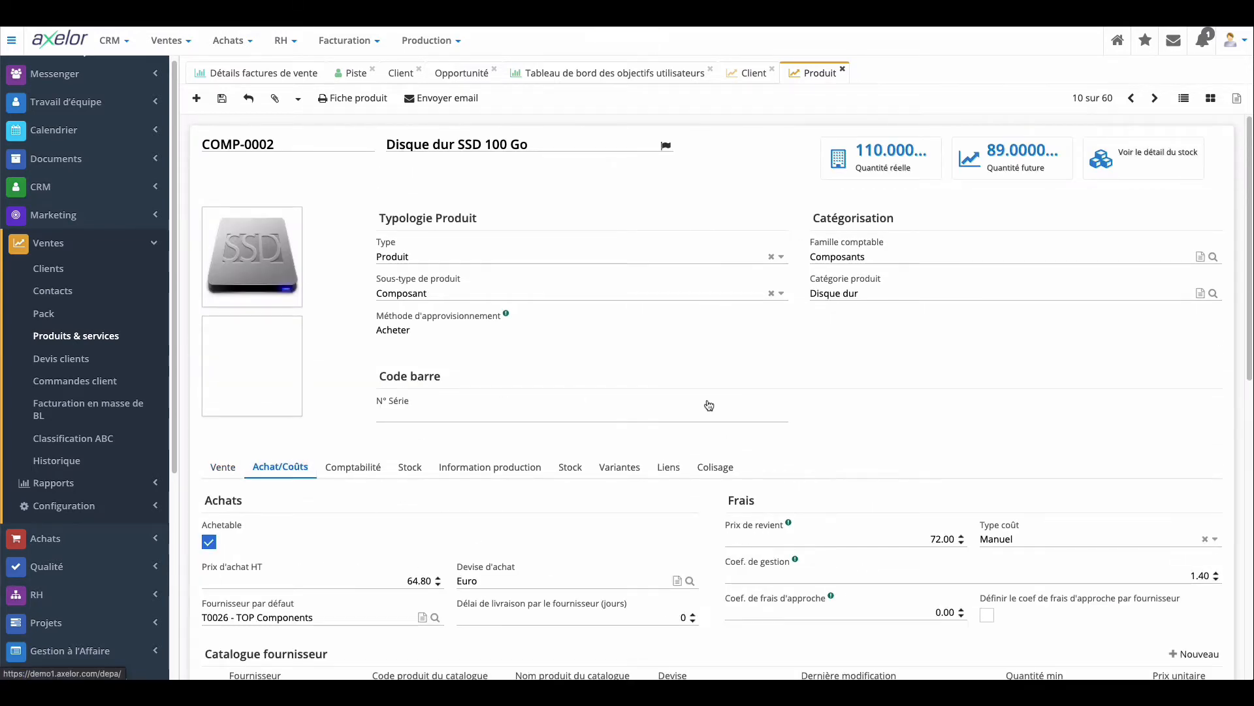
{"action": "scroll", "coordinate": [708, 405], "scroll_direction": "down", "scroll_amount": 2}
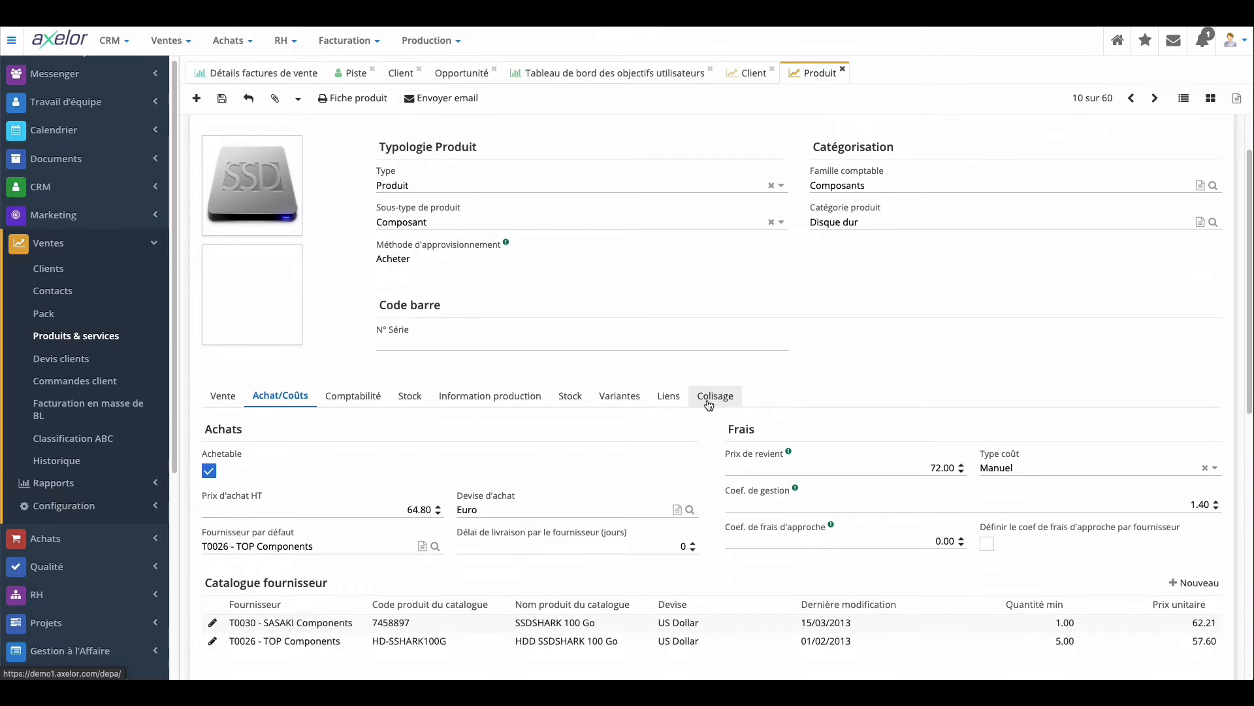
{"action": "scroll", "coordinate": [514, 439], "scroll_direction": "down", "scroll_amount": 1}
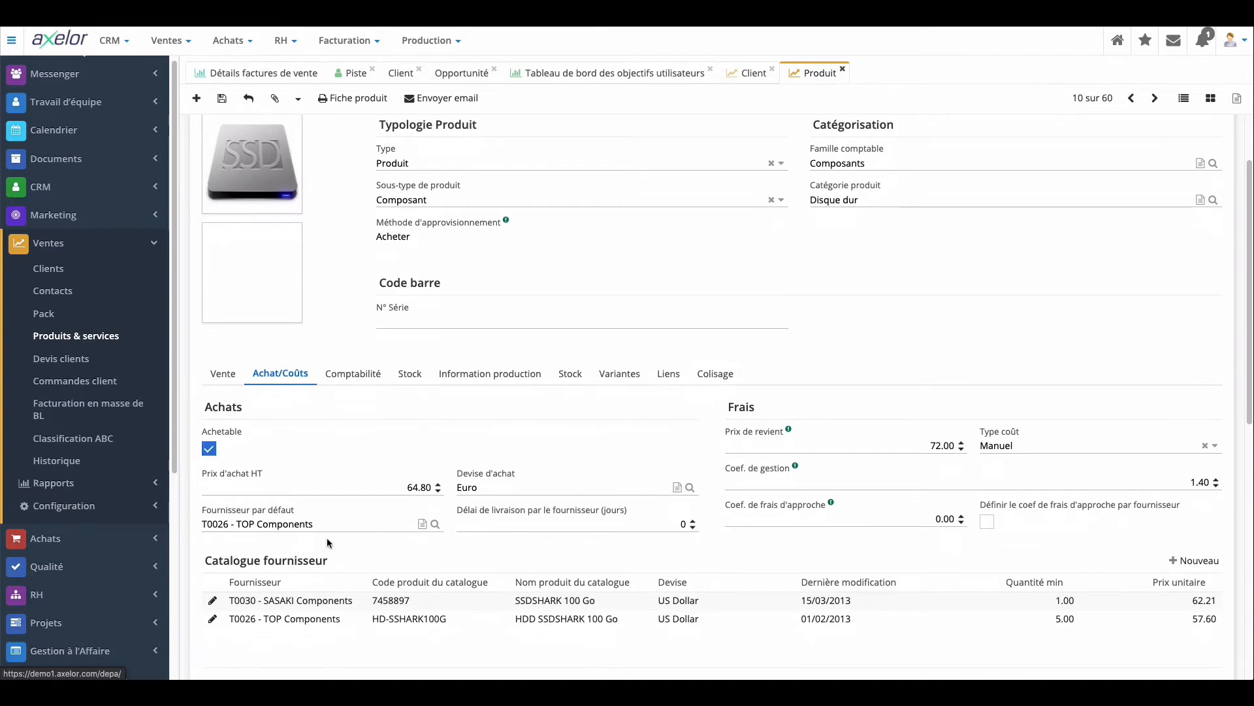
{"action": "scroll", "coordinate": [319, 530], "scroll_direction": "down", "scroll_amount": 1}
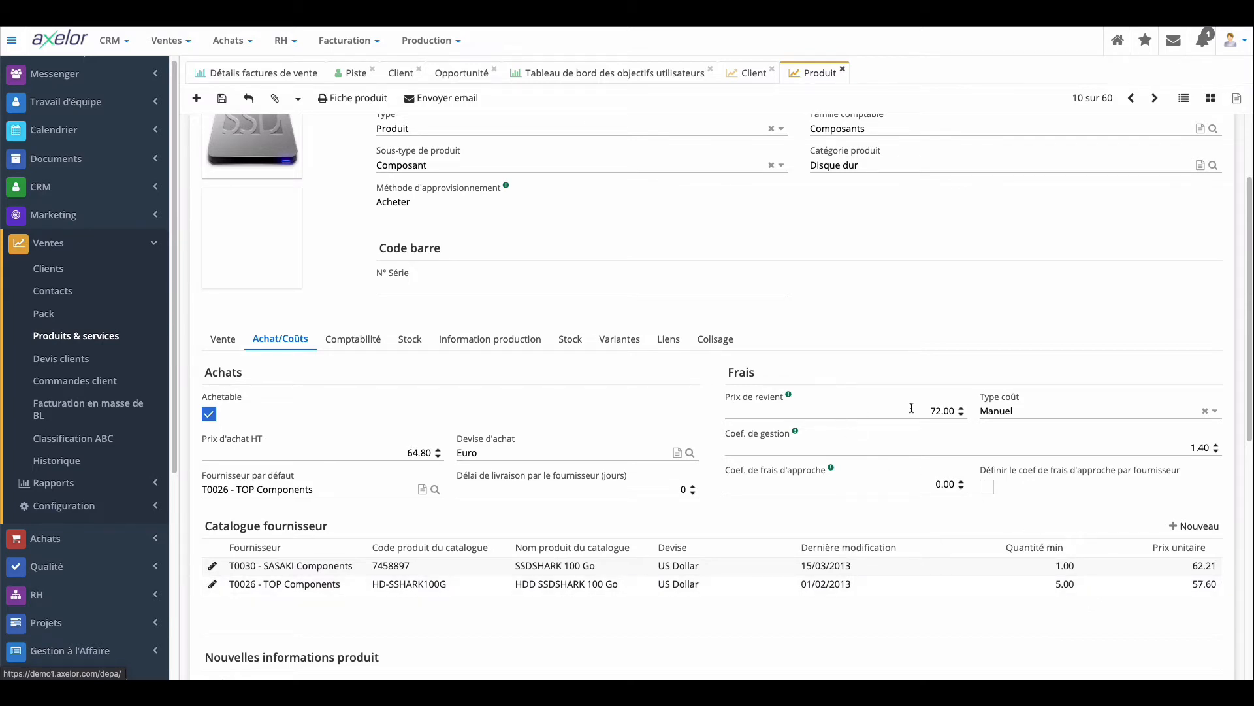
{"action": "left_click", "coordinate": [1040, 413]}
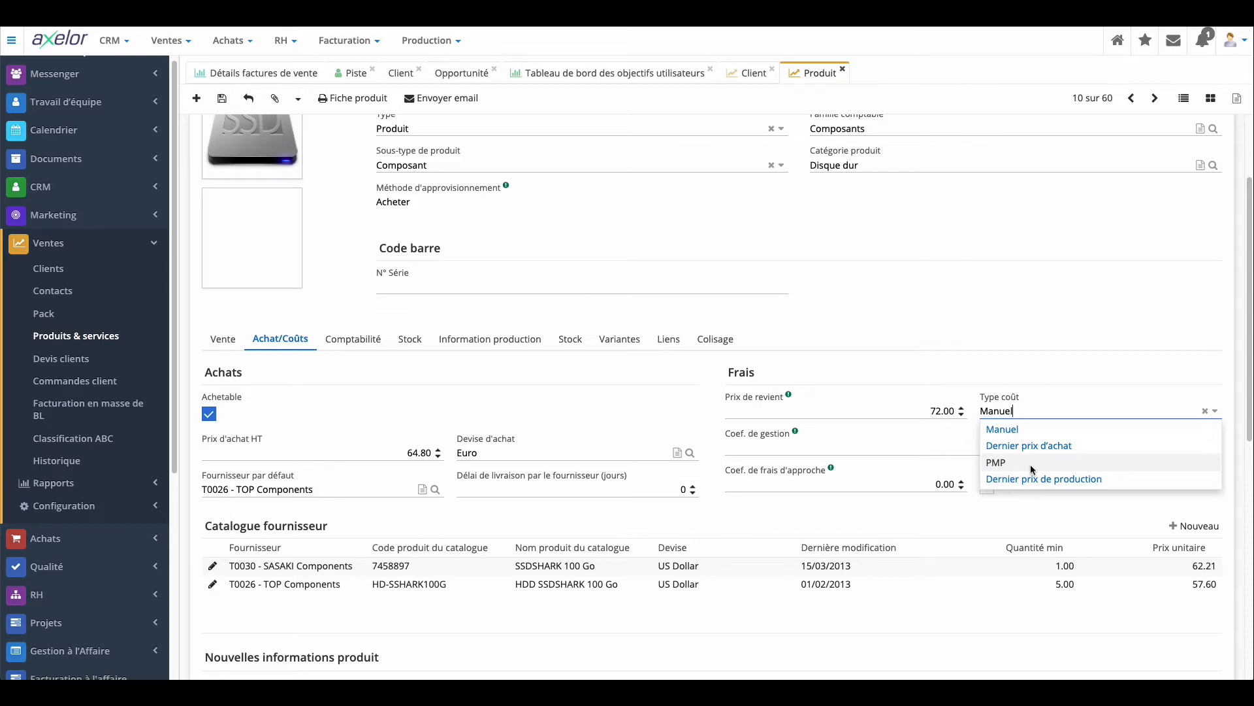
{"action": "left_click", "coordinate": [1047, 513]}
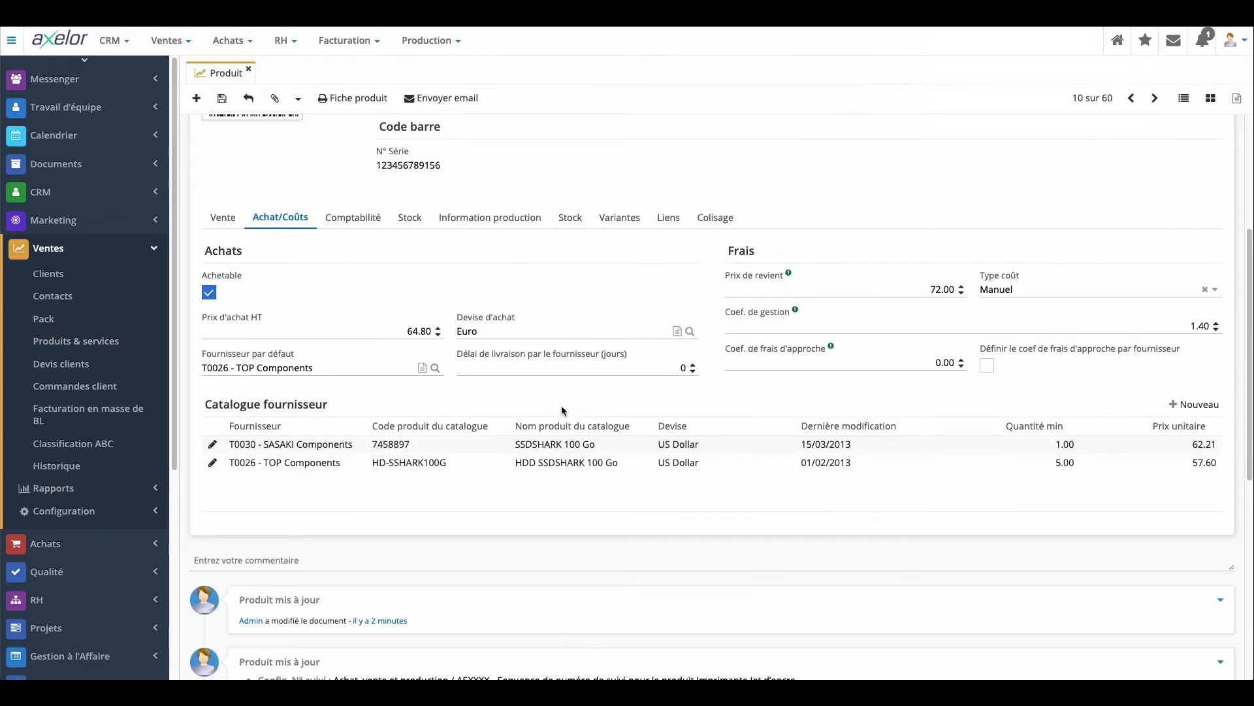
- Review the tracking number configuration in the product's warranty and tracking stock settings, accept it, and save the product record
{"action": "scroll", "coordinate": [566, 402], "scroll_direction": "up", "scroll_amount": 5}
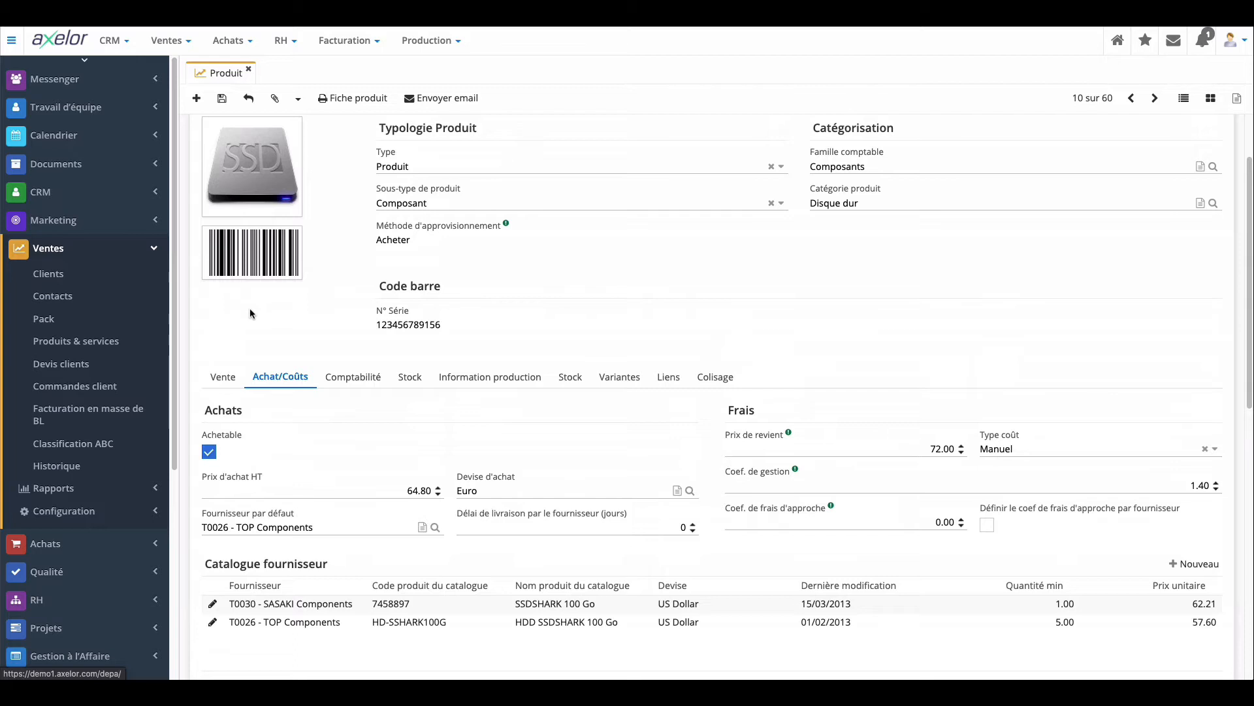
{"action": "left_click", "coordinate": [571, 379]}
{"action": "scroll", "coordinate": [581, 359], "scroll_direction": "down", "scroll_amount": 1}
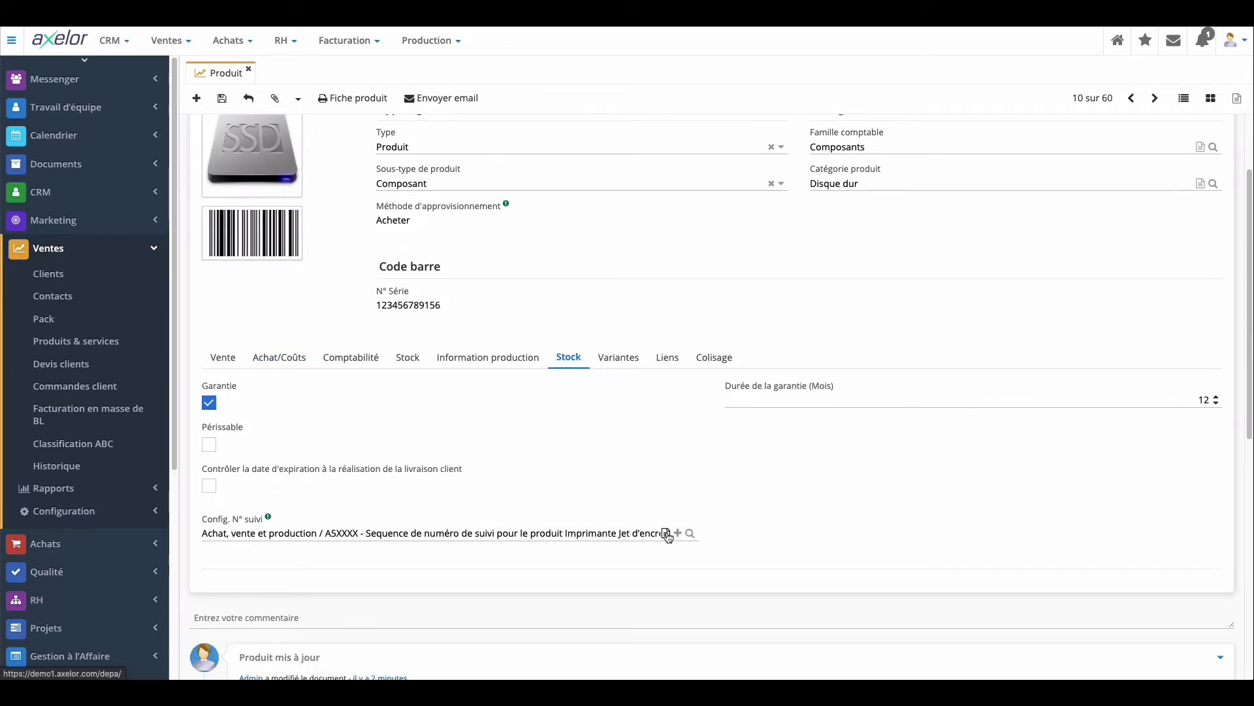
{"action": "left_click", "coordinate": [666, 534]}
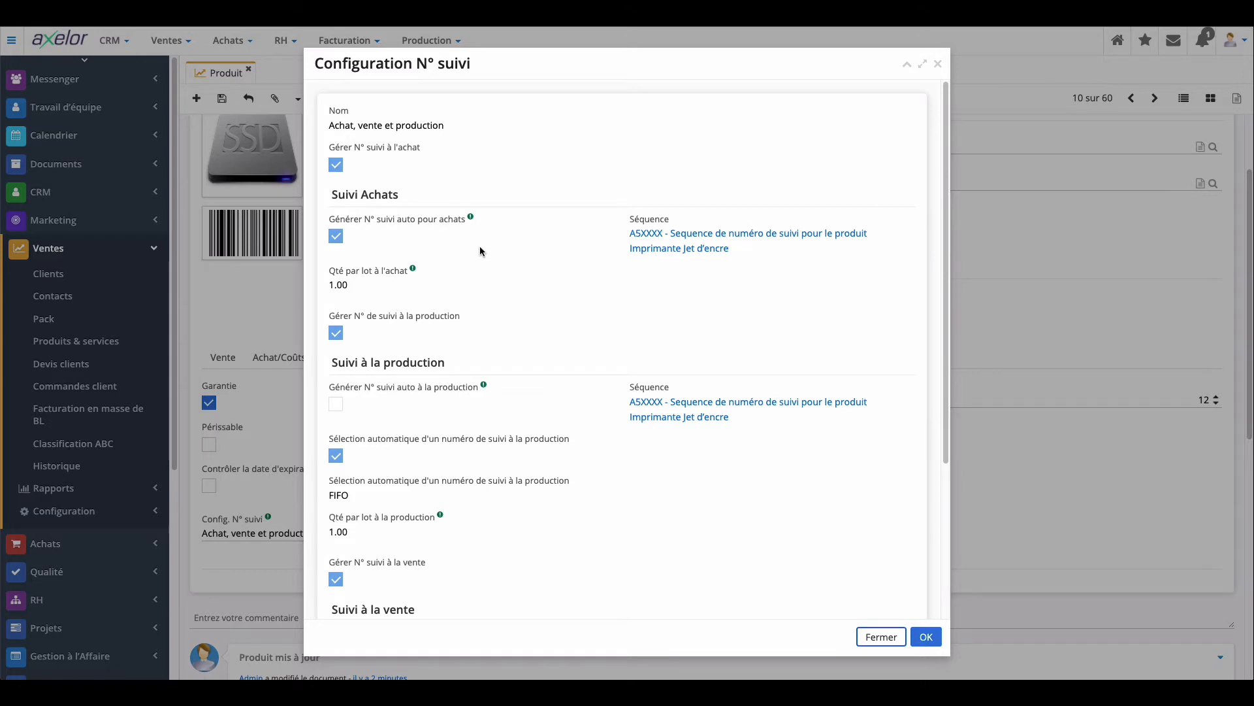
{"action": "scroll", "coordinate": [507, 379], "scroll_direction": "down", "scroll_amount": 3}
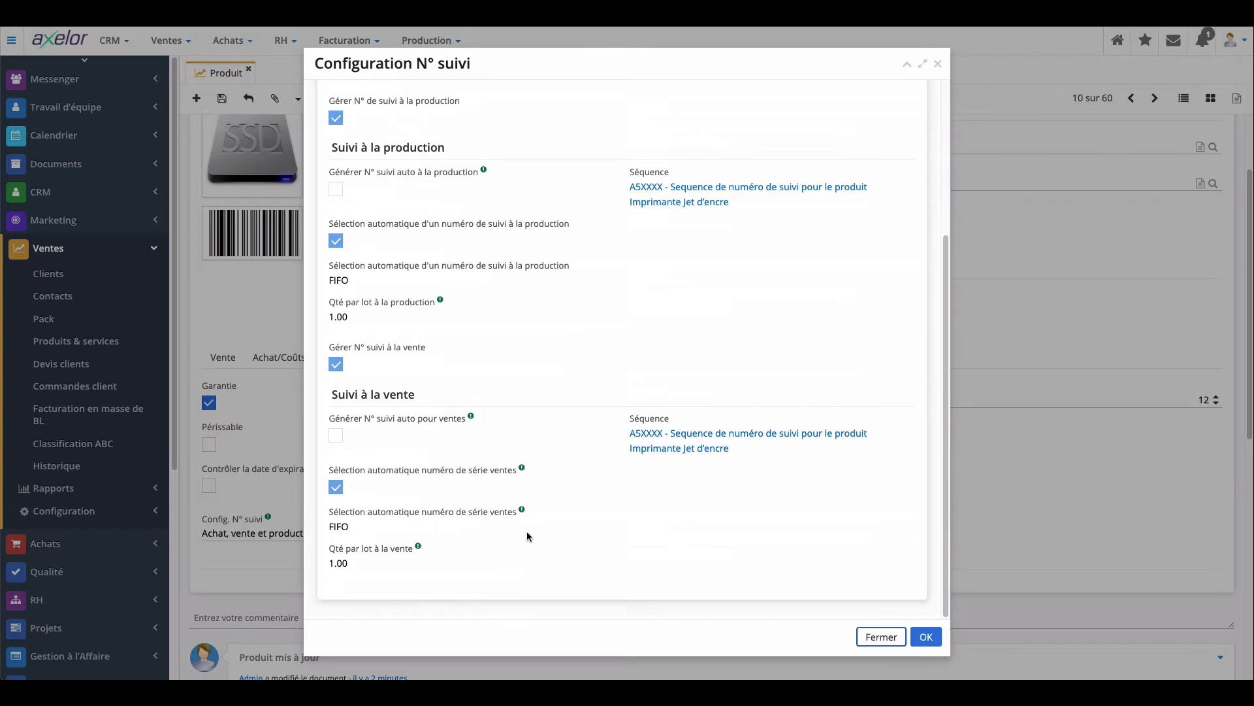
{"action": "left_click", "coordinate": [926, 637]}
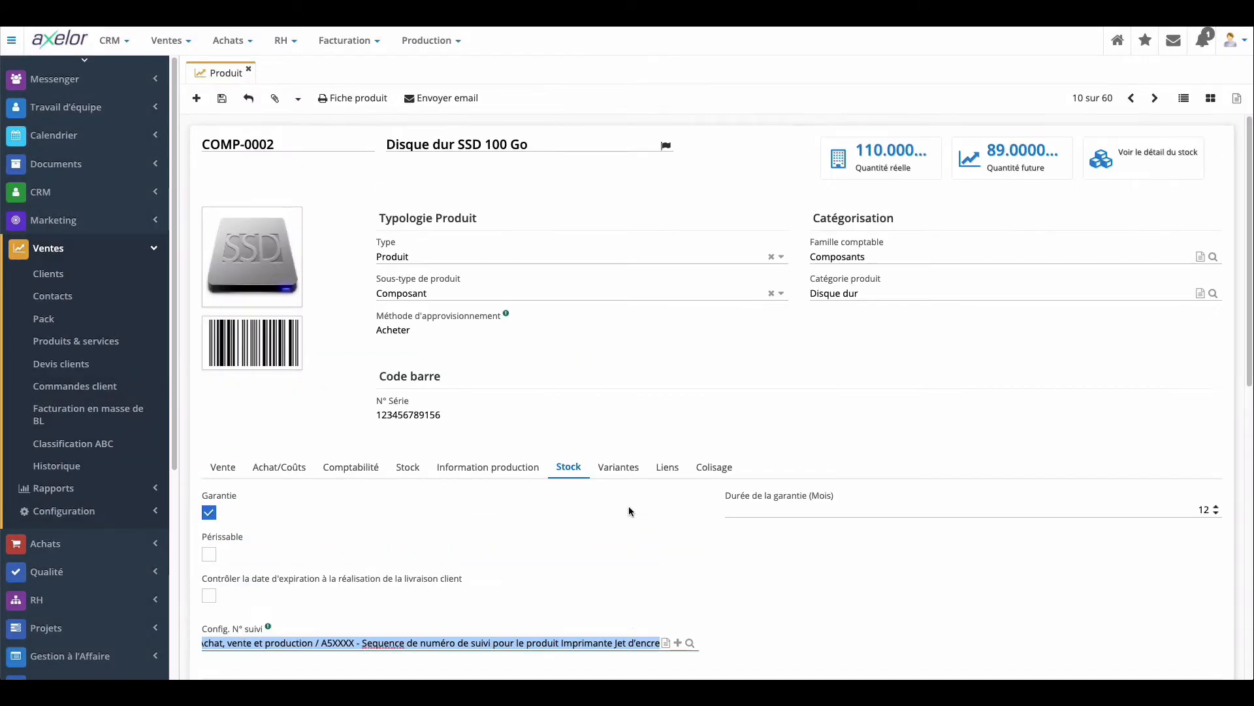
{"action": "key", "text": "ctrl+s"}
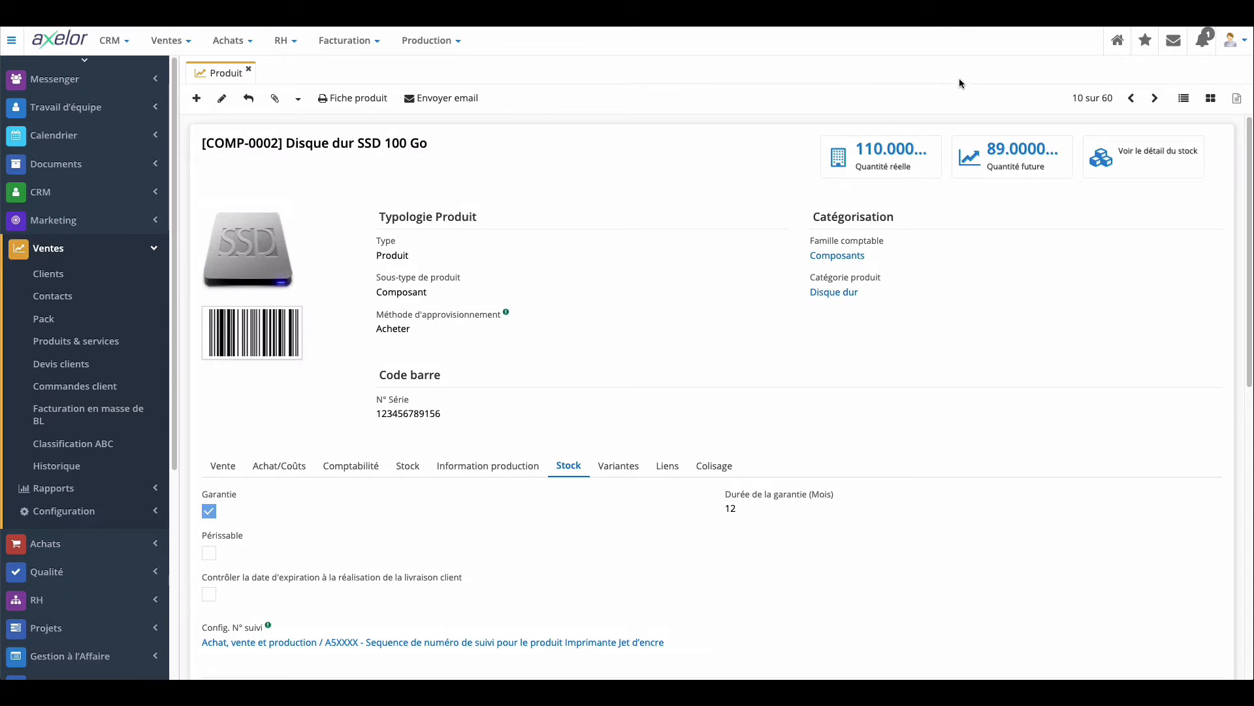
- Return to the Produits & services cards and browse the second page of products, down to the service items
{"action": "left_click", "coordinate": [1209, 100]}
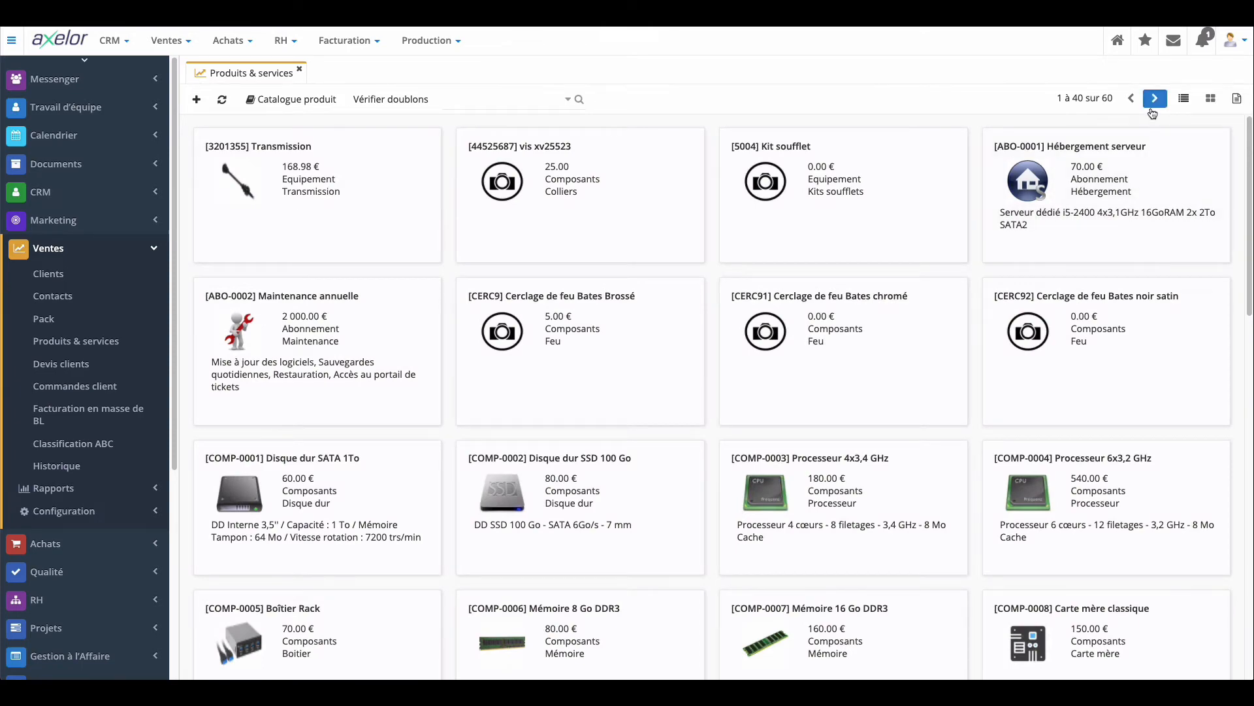
{"action": "left_click", "coordinate": [1153, 109]}
{"action": "scroll", "coordinate": [917, 281], "scroll_direction": "down", "scroll_amount": 1}
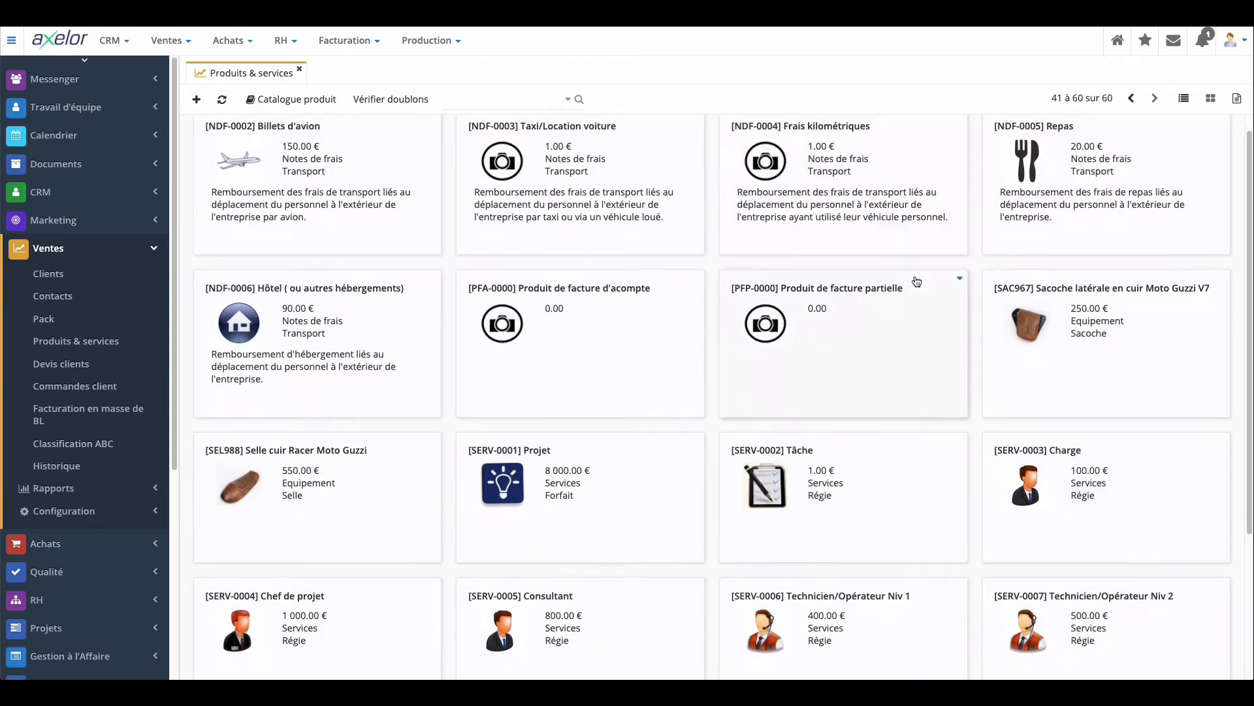
{"action": "scroll", "coordinate": [917, 281], "scroll_direction": "down", "scroll_amount": 1}
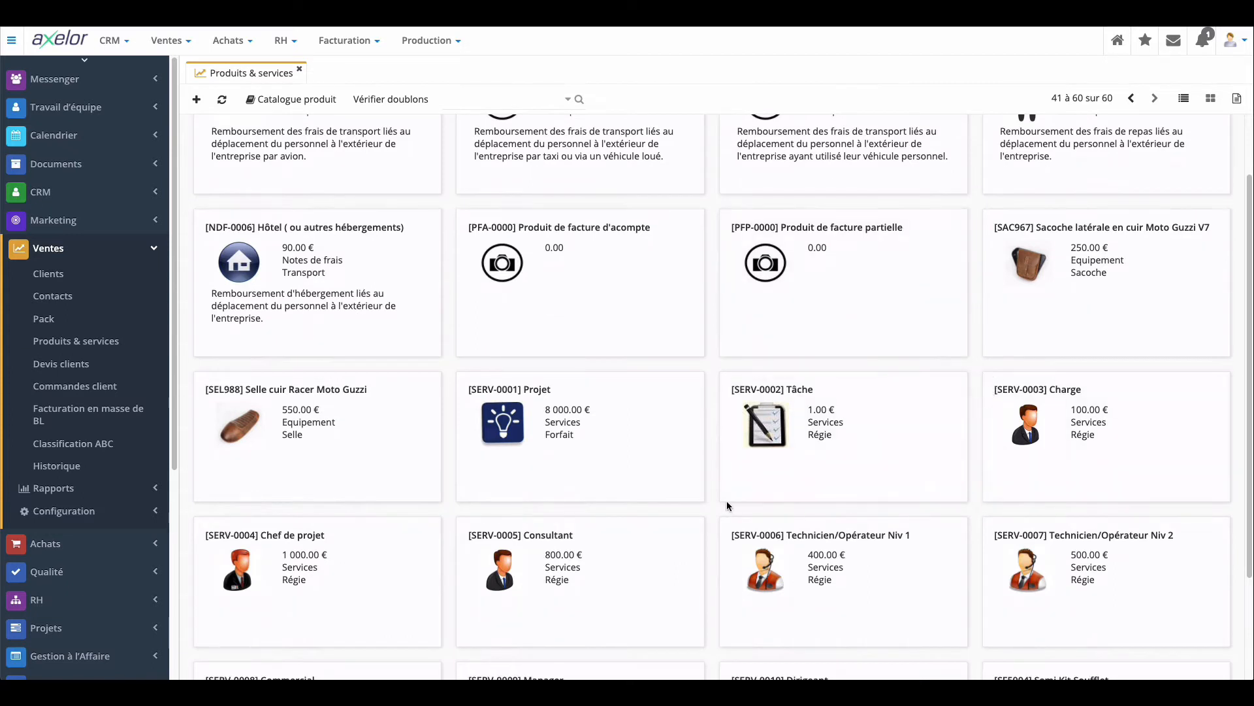
{"action": "scroll", "coordinate": [411, 544], "scroll_direction": "down", "scroll_amount": 1}
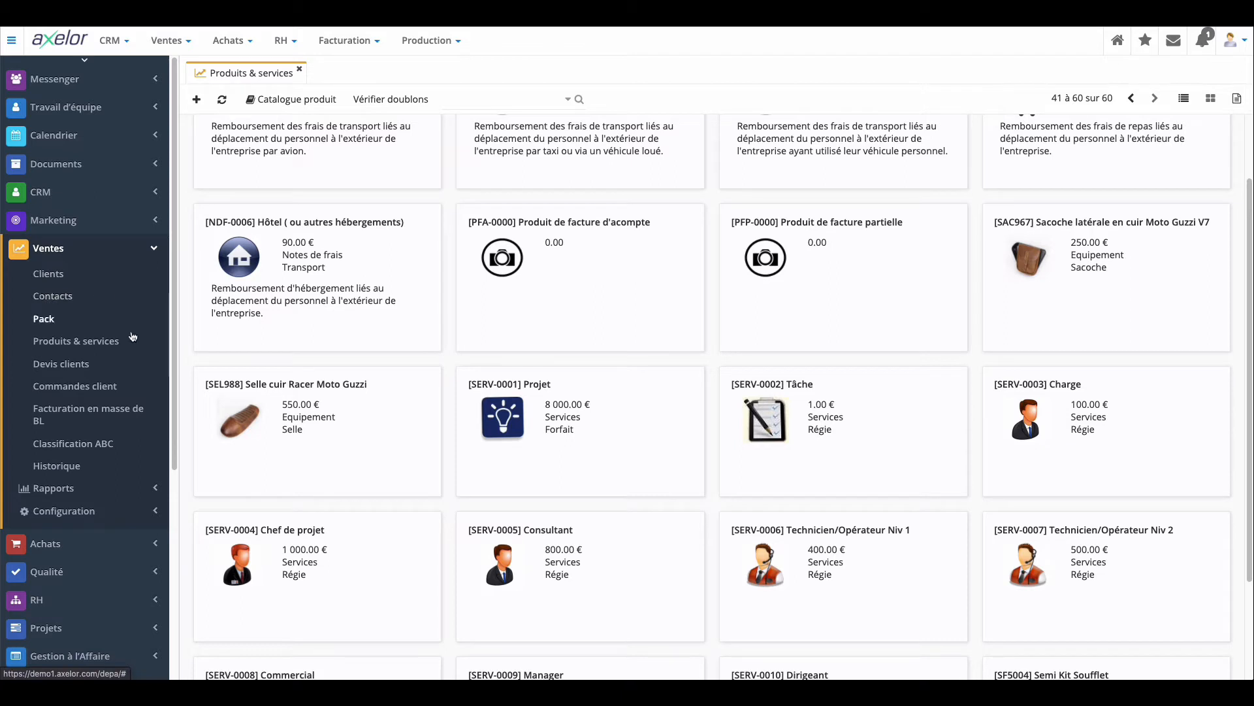
- Create a new customer quote in Devis clients and set its client to T0014 - 123 Services
{"action": "left_click", "coordinate": [76, 370]}
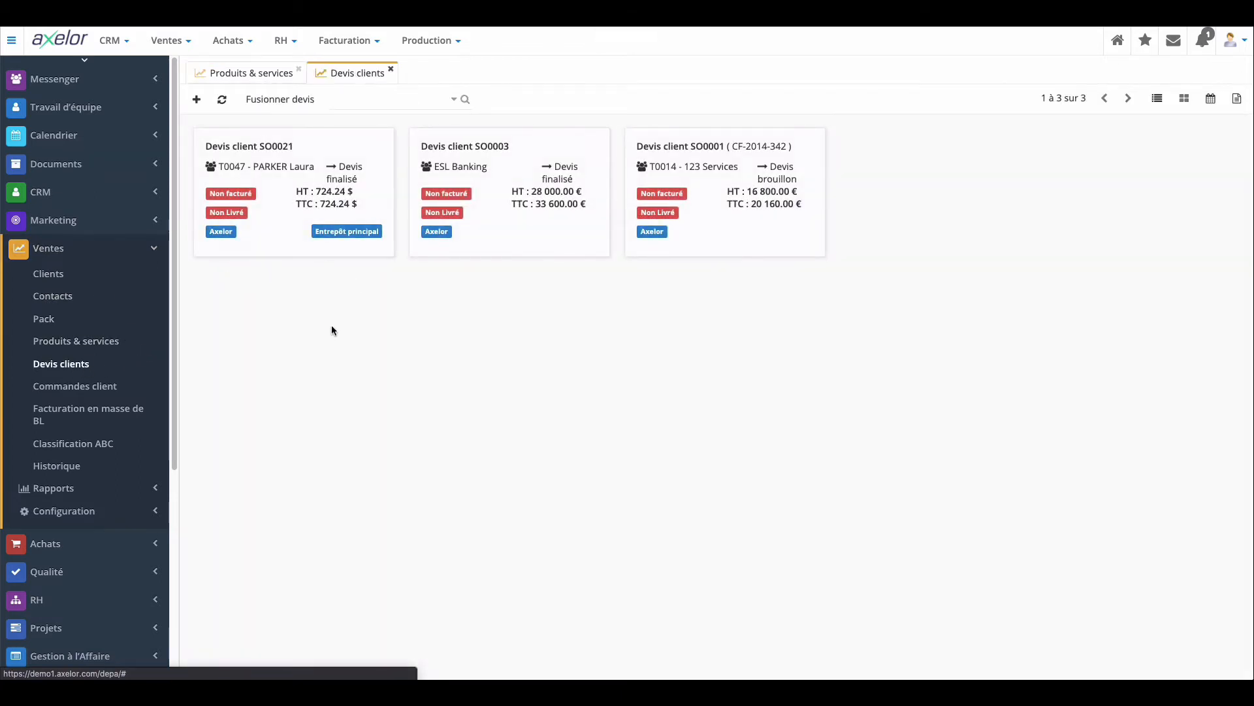
{"action": "left_click", "coordinate": [196, 99]}
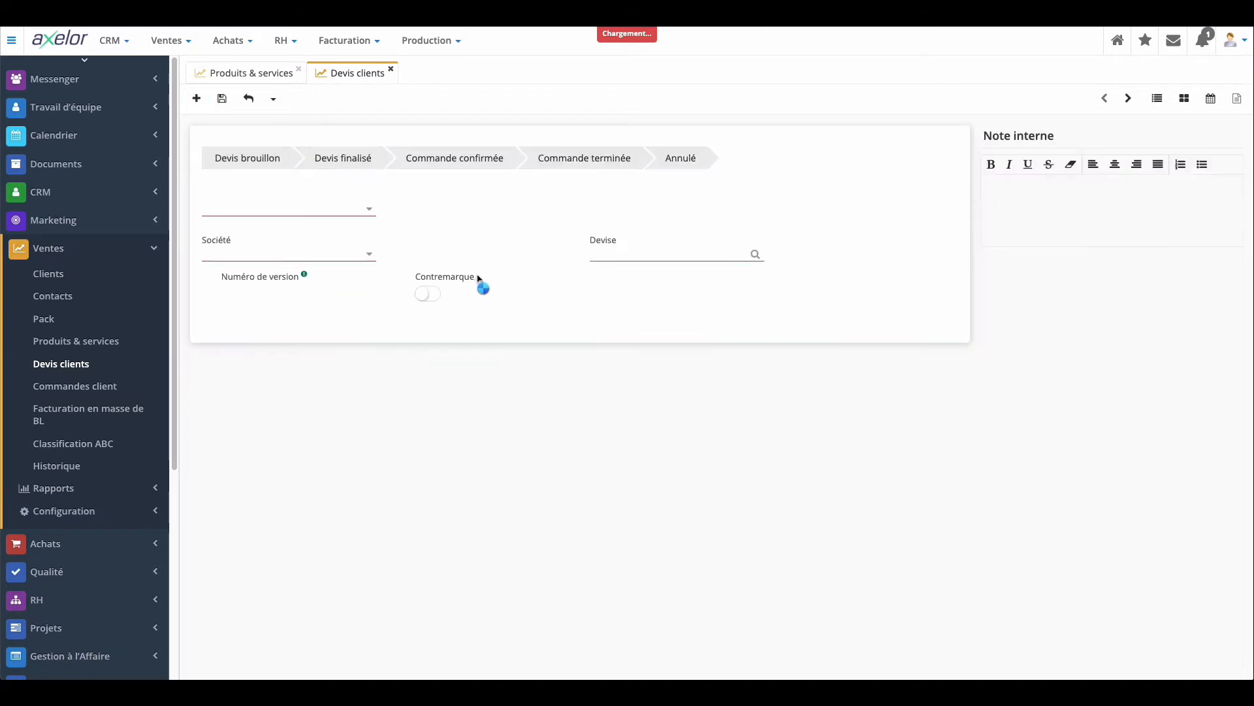
{"action": "left_click", "coordinate": [266, 292]}
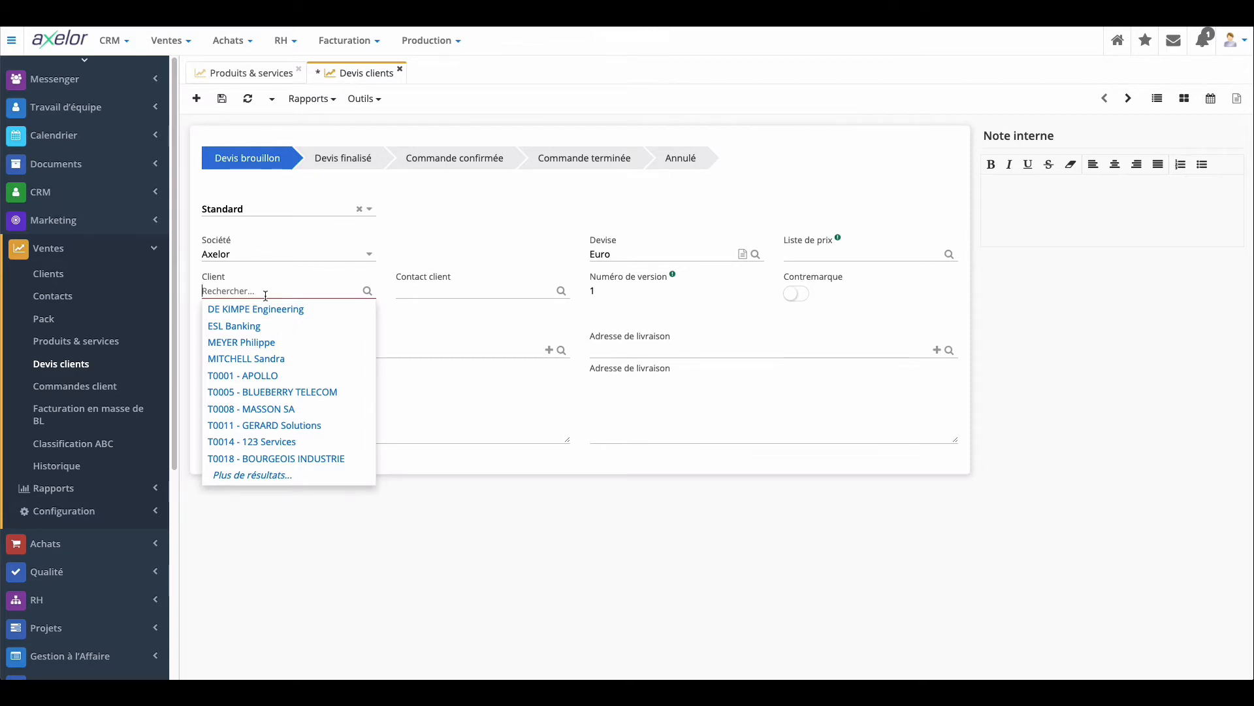
{"action": "type", "text": "123"}
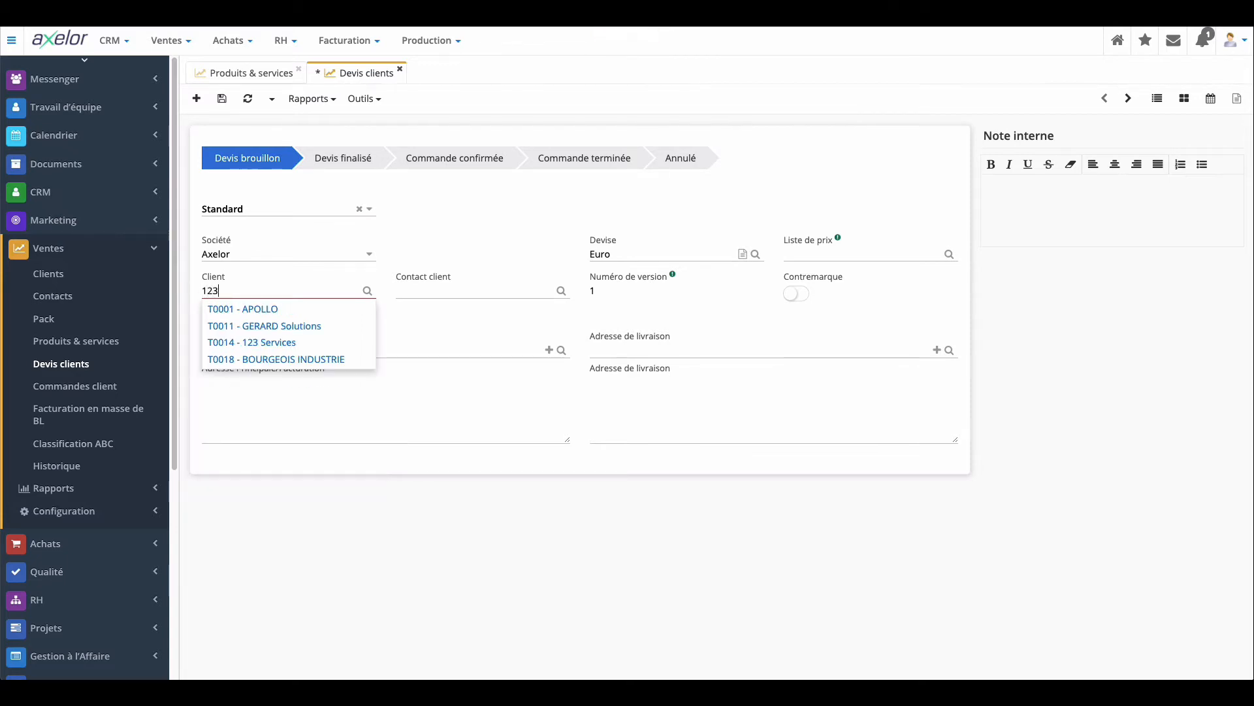
{"action": "key", "text": "Down"}
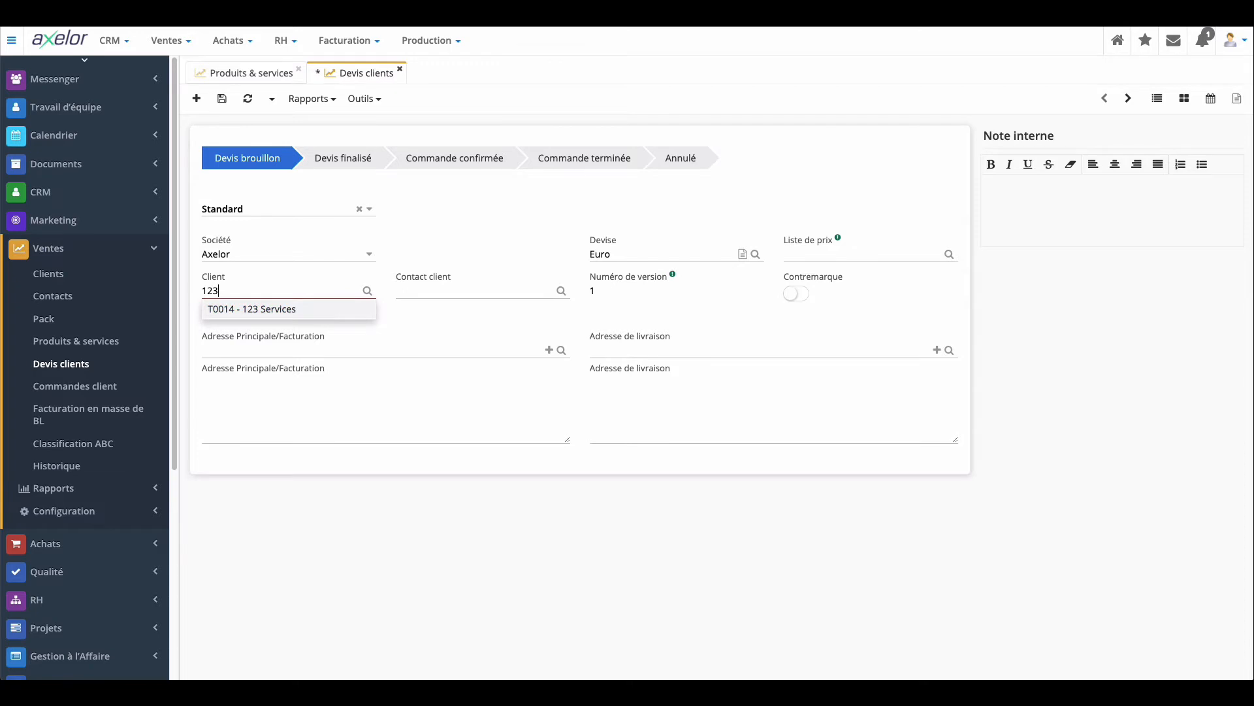
{"action": "key", "text": "Return"}
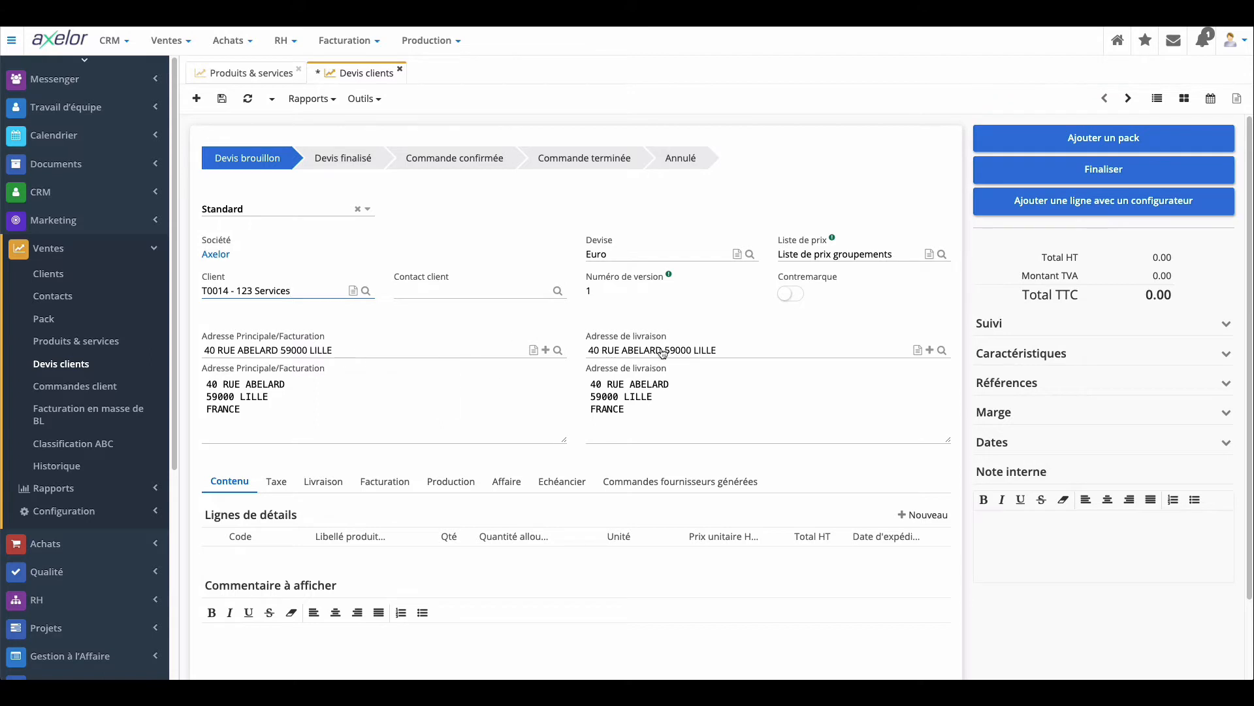
- Expand the quote's Caractéristiques to view the payment mode and terms, and look over the Lignes de détails area
{"action": "left_click", "coordinate": [1223, 354]}
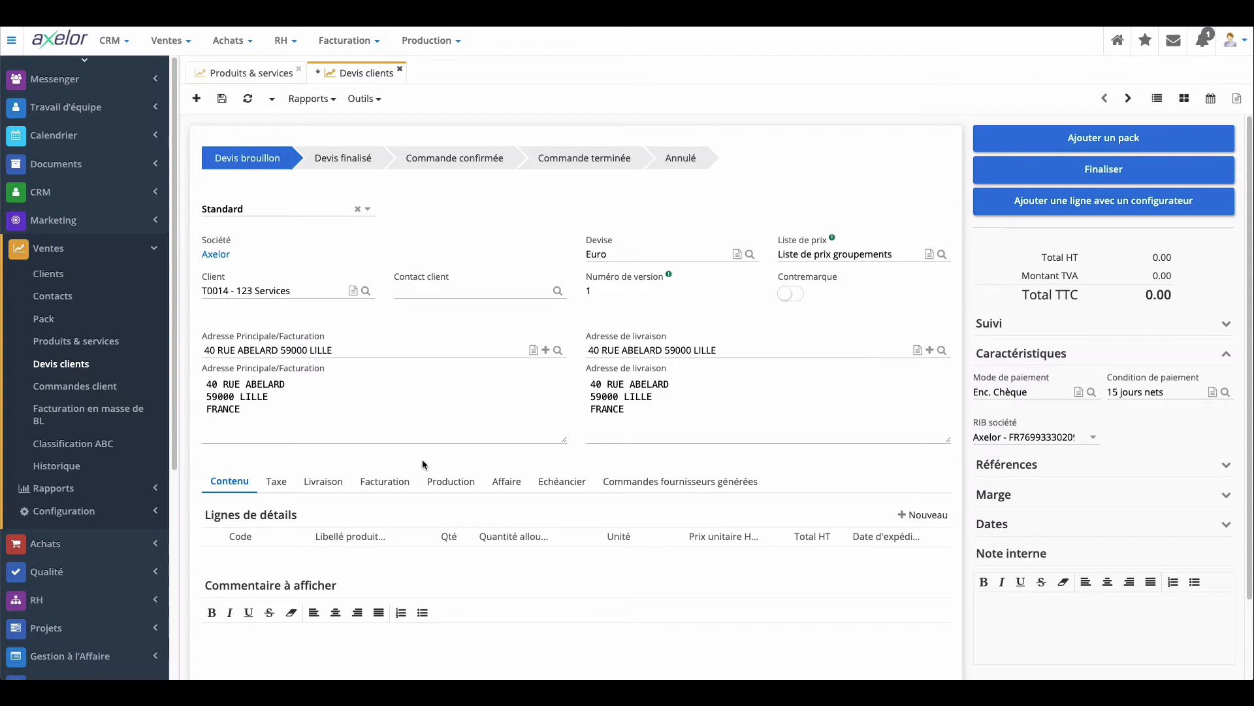
{"action": "scroll", "coordinate": [812, 369], "scroll_direction": "down", "scroll_amount": 1}
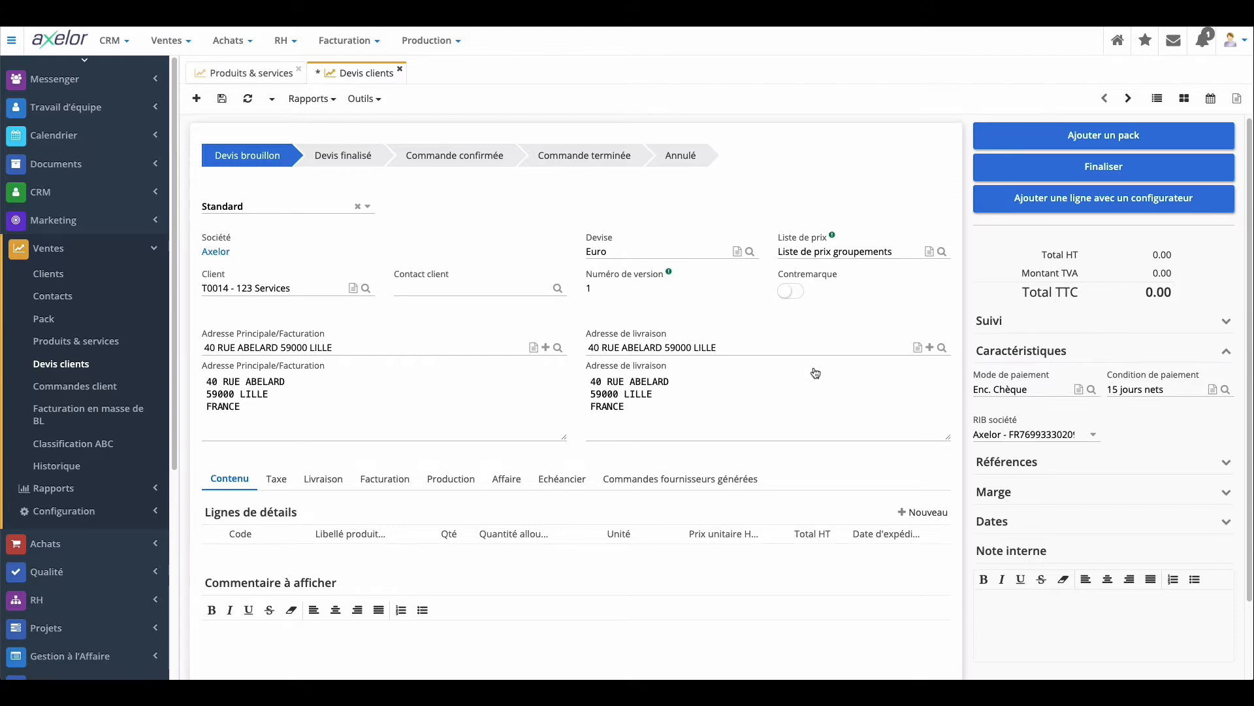
{"action": "scroll", "coordinate": [815, 369], "scroll_direction": "down", "scroll_amount": 1}
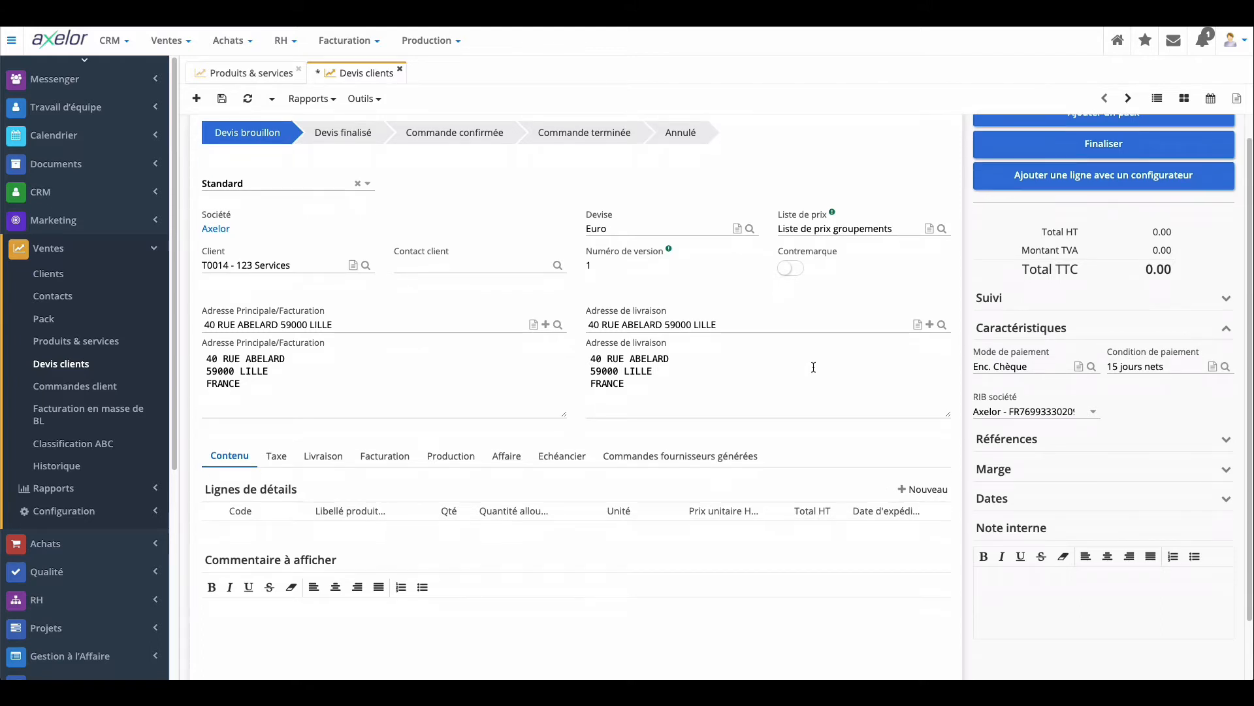
{"action": "scroll", "coordinate": [814, 367], "scroll_direction": "down", "scroll_amount": 1}
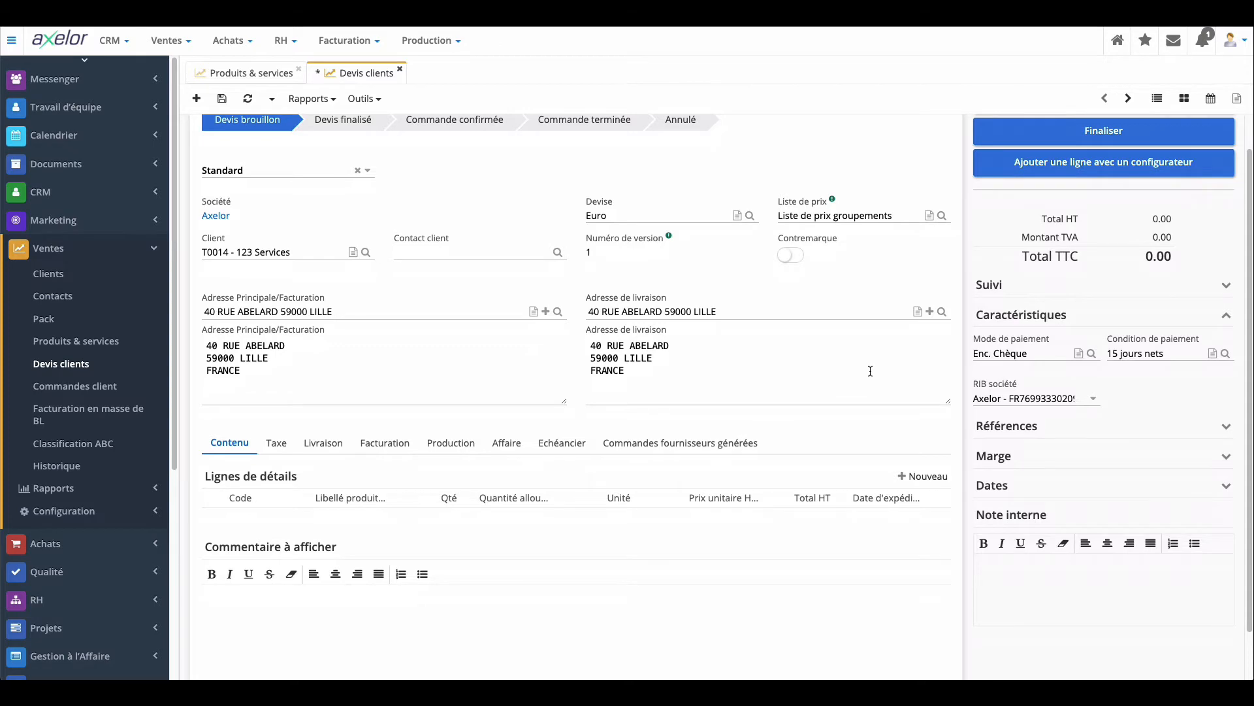
- Add a Standard detail line to the quote for [COMP-0001] Disque dur SATA 1To with a quantity of 5
{"action": "scroll", "coordinate": [868, 370], "scroll_direction": "down", "scroll_amount": 1}
{"action": "scroll", "coordinate": [868, 369], "scroll_direction": "up", "scroll_amount": 1}
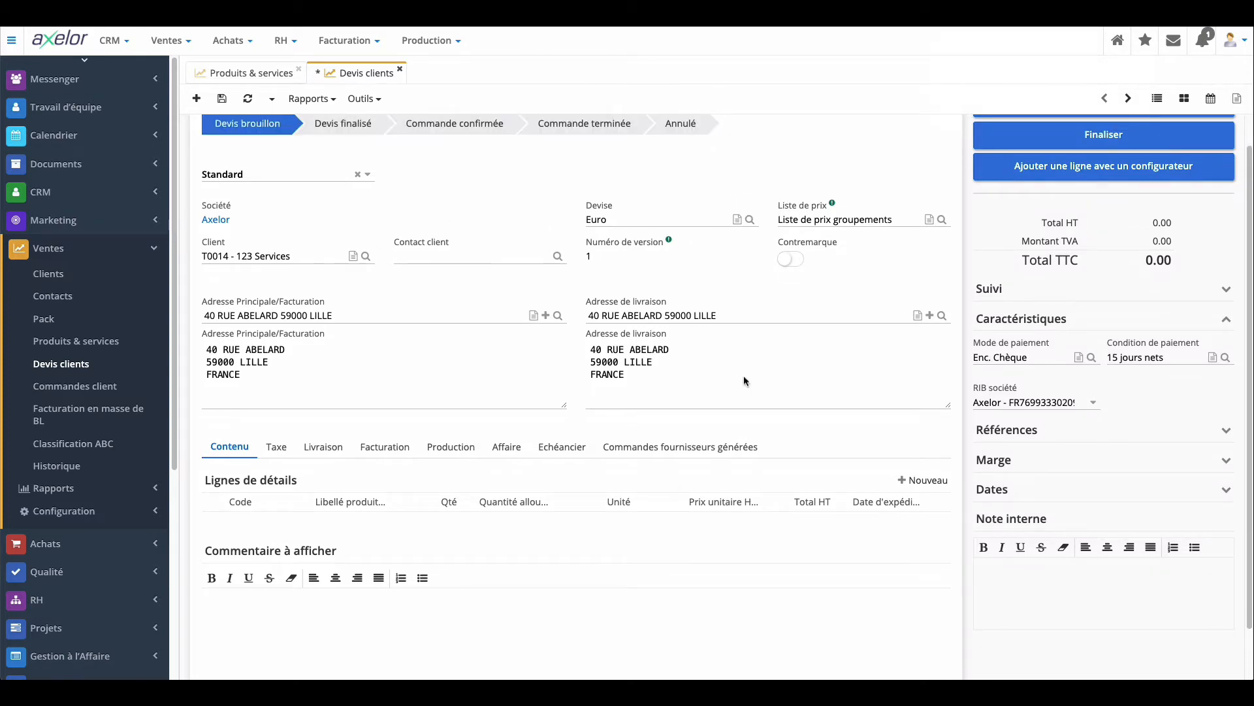
{"action": "left_click", "coordinate": [923, 480]}
{"action": "left_click", "coordinate": [681, 182]}
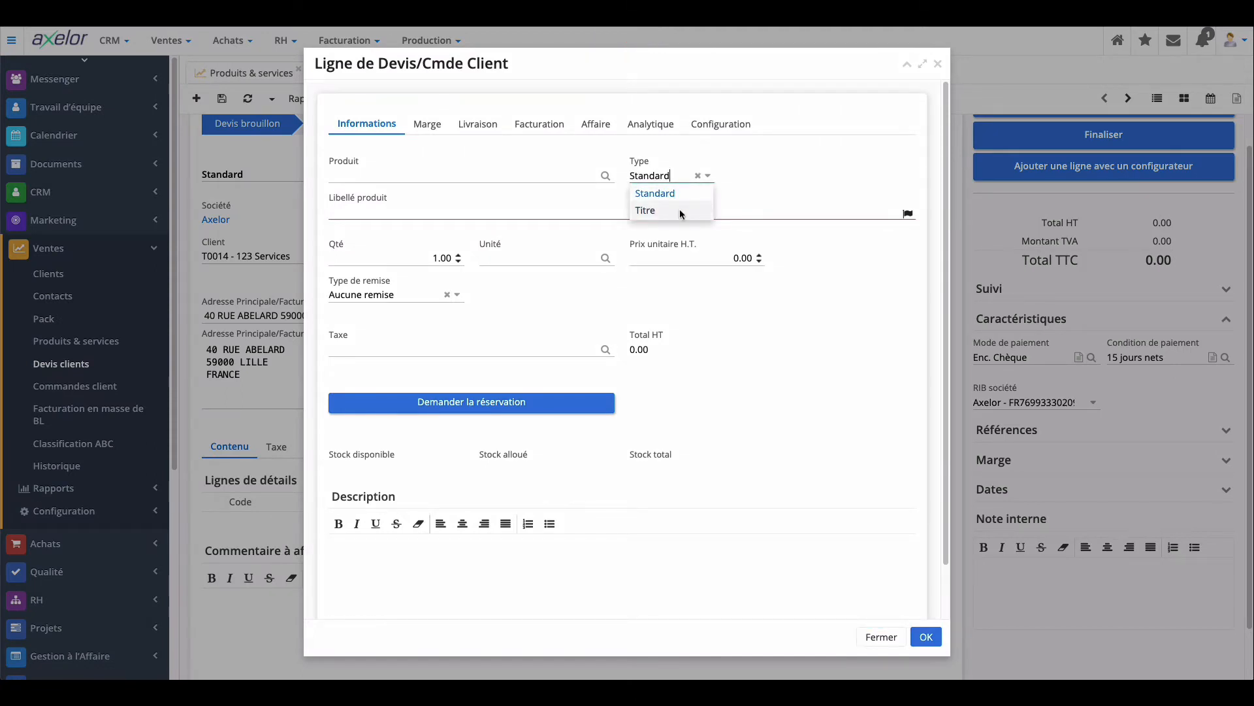
{"action": "left_click", "coordinate": [788, 184]}
{"action": "left_click", "coordinate": [413, 177]}
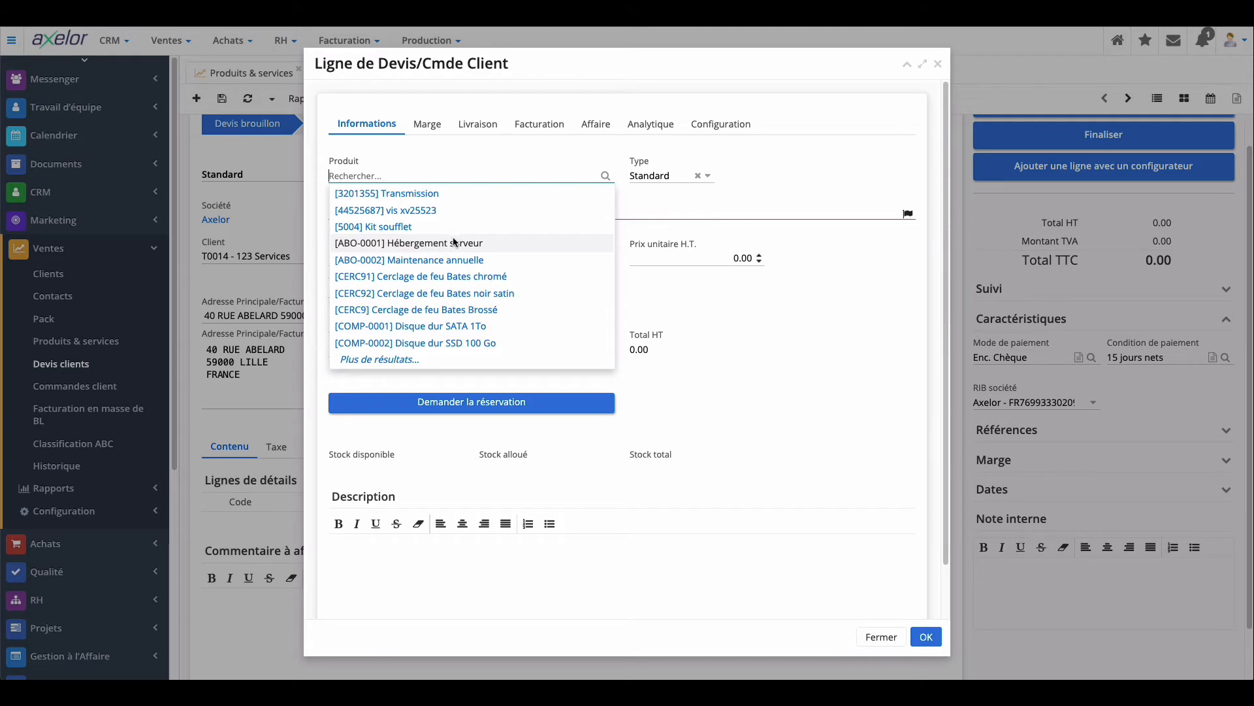
{"action": "left_click", "coordinate": [450, 327]}
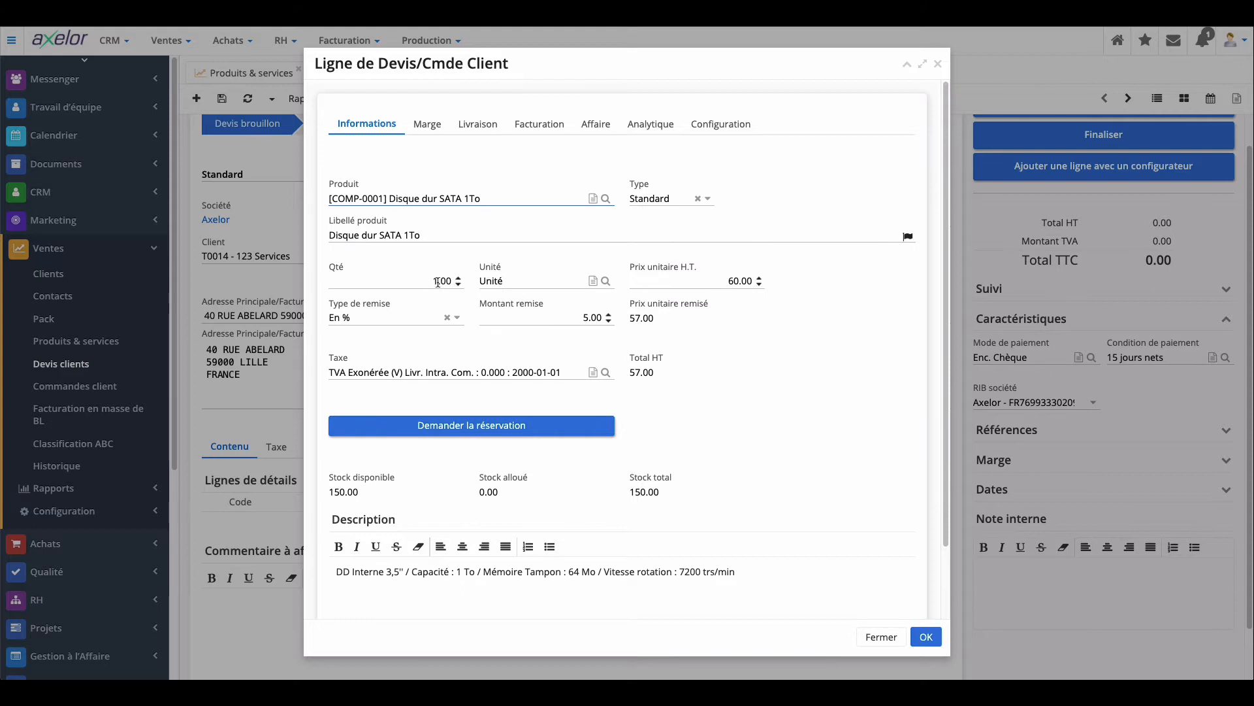
{"action": "left_click_drag", "start_coordinate": [439, 282], "coordinate": [434, 281]}
{"action": "type", "text": "5"}
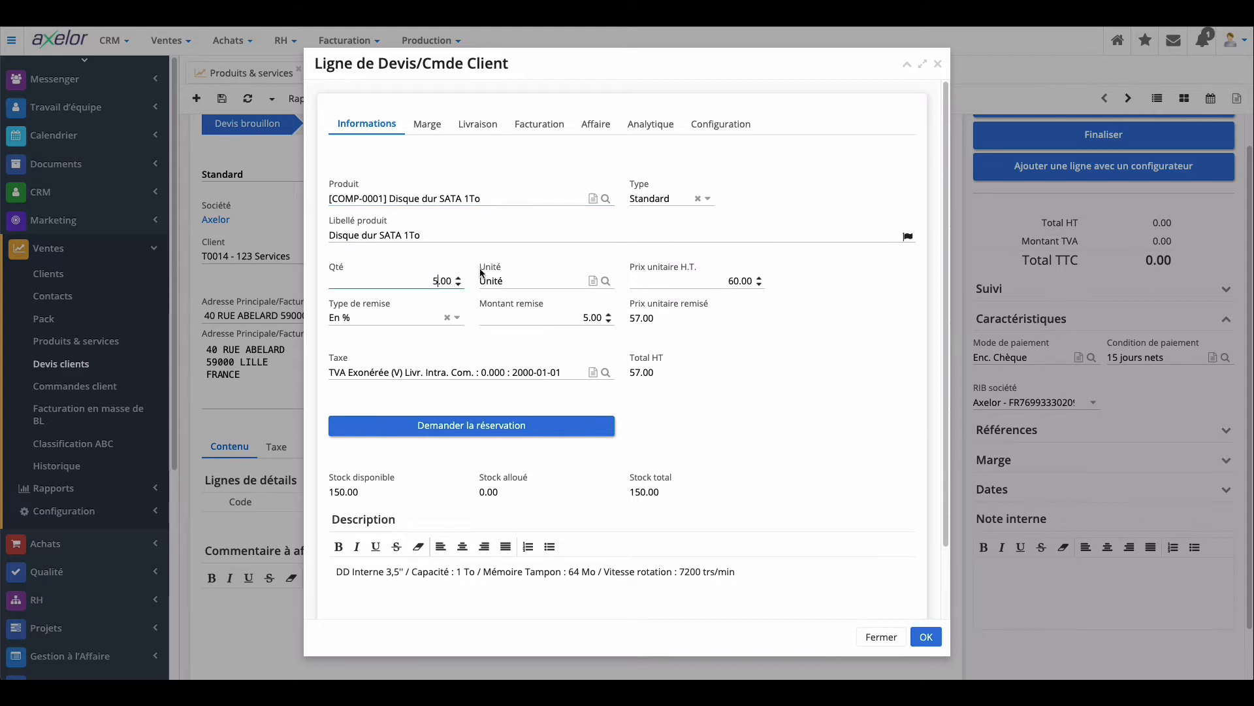
{"action": "left_click", "coordinate": [784, 362]}
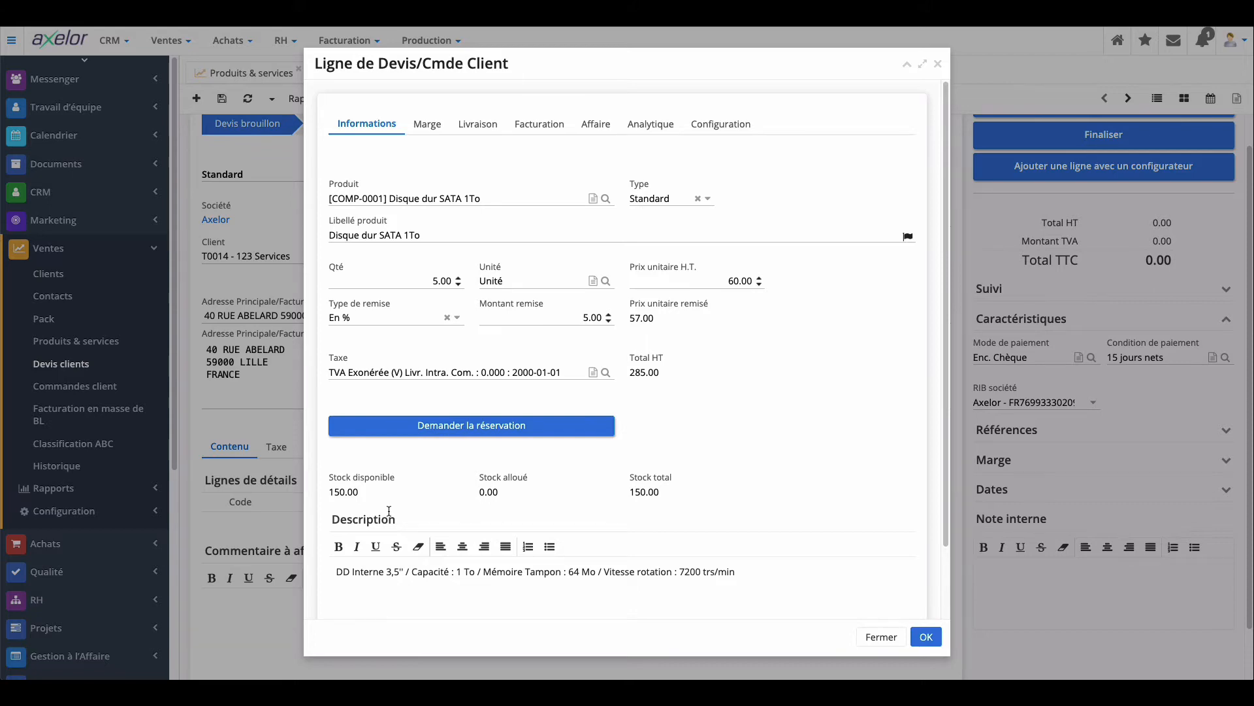
{"action": "left_click", "coordinate": [927, 636]}
- Add a second detail line for [COMP-0005] Boîtier Rack, found by searching for "boiti", keeping the default quantity
{"action": "left_click", "coordinate": [790, 481]}
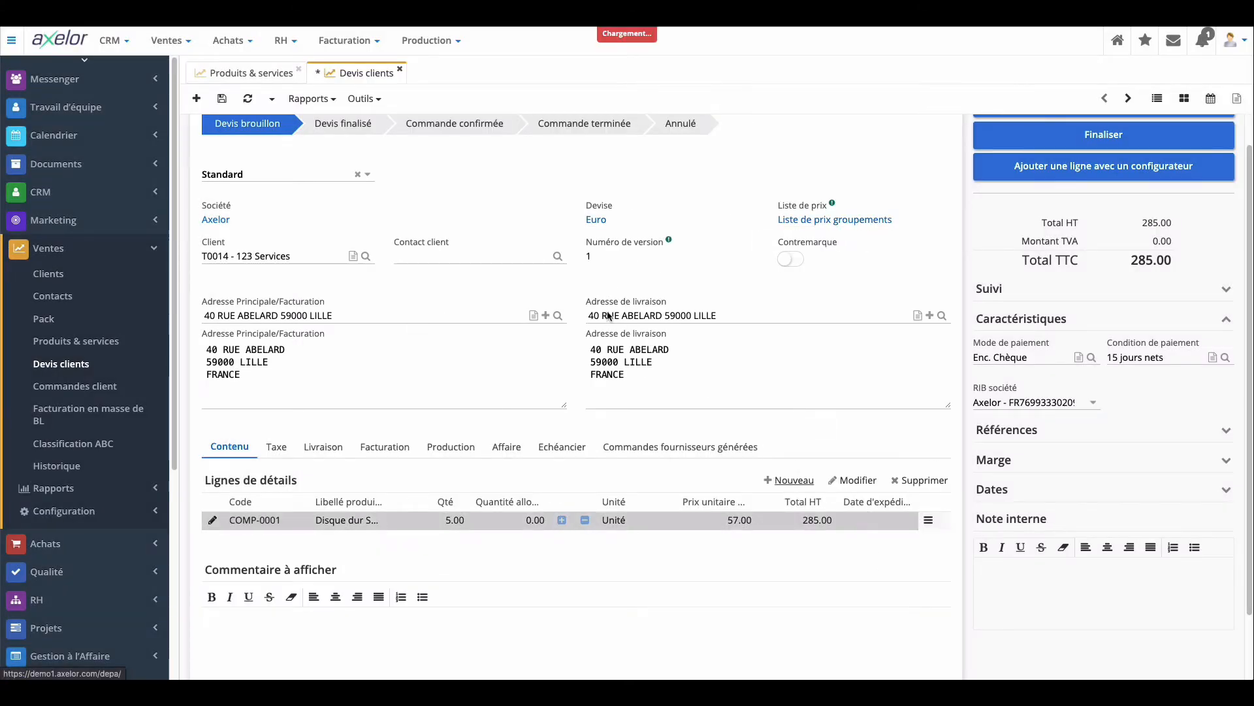
{"action": "left_click", "coordinate": [403, 172]}
{"action": "type", "text": "boiti"}
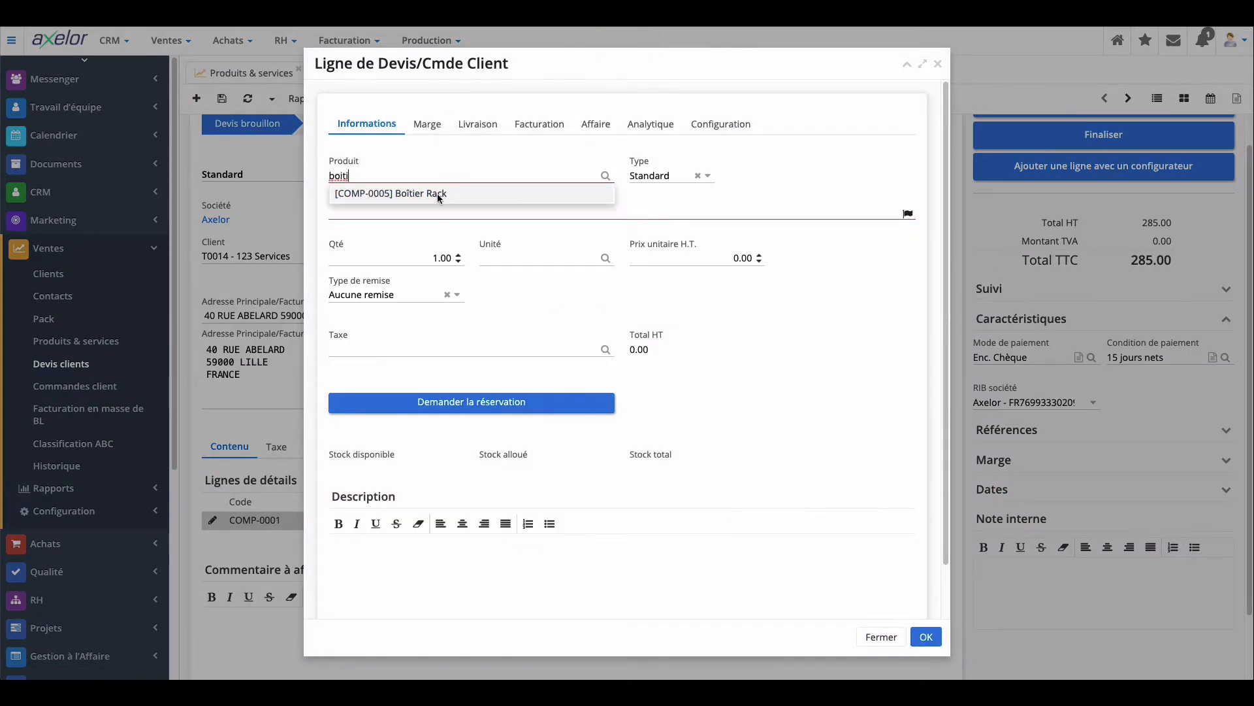
{"action": "left_click", "coordinate": [433, 194]}
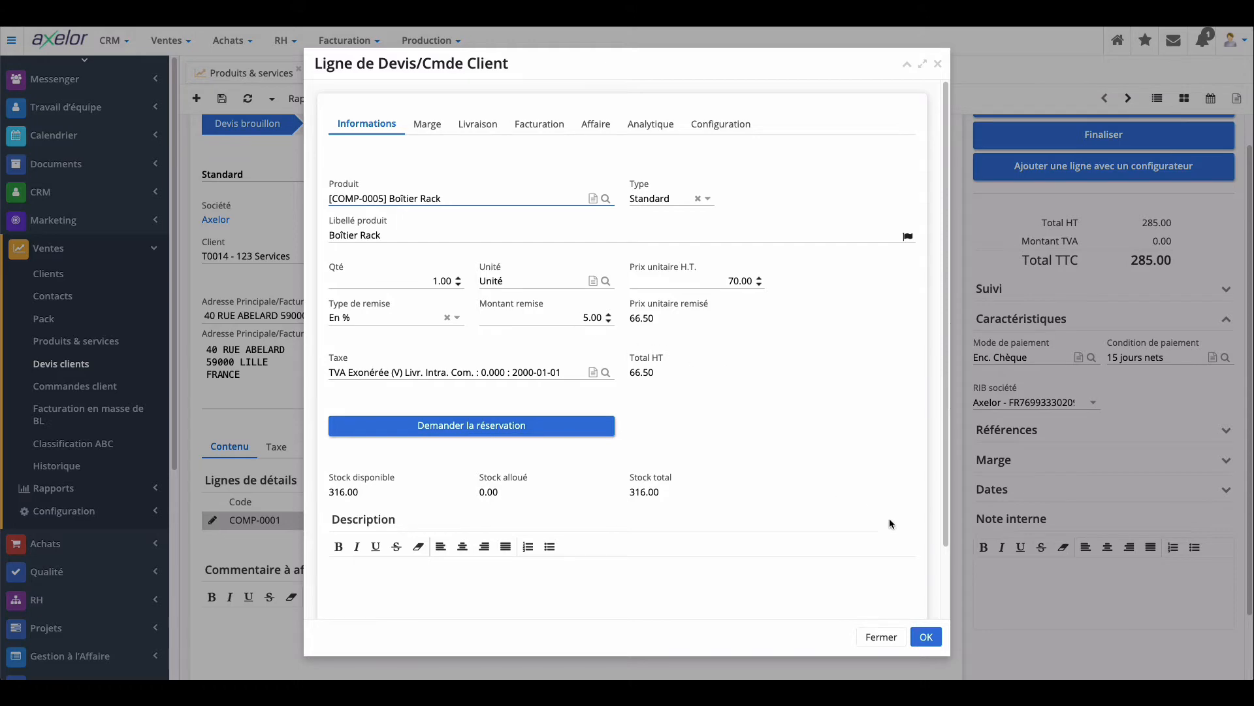
{"action": "left_click", "coordinate": [940, 636]}
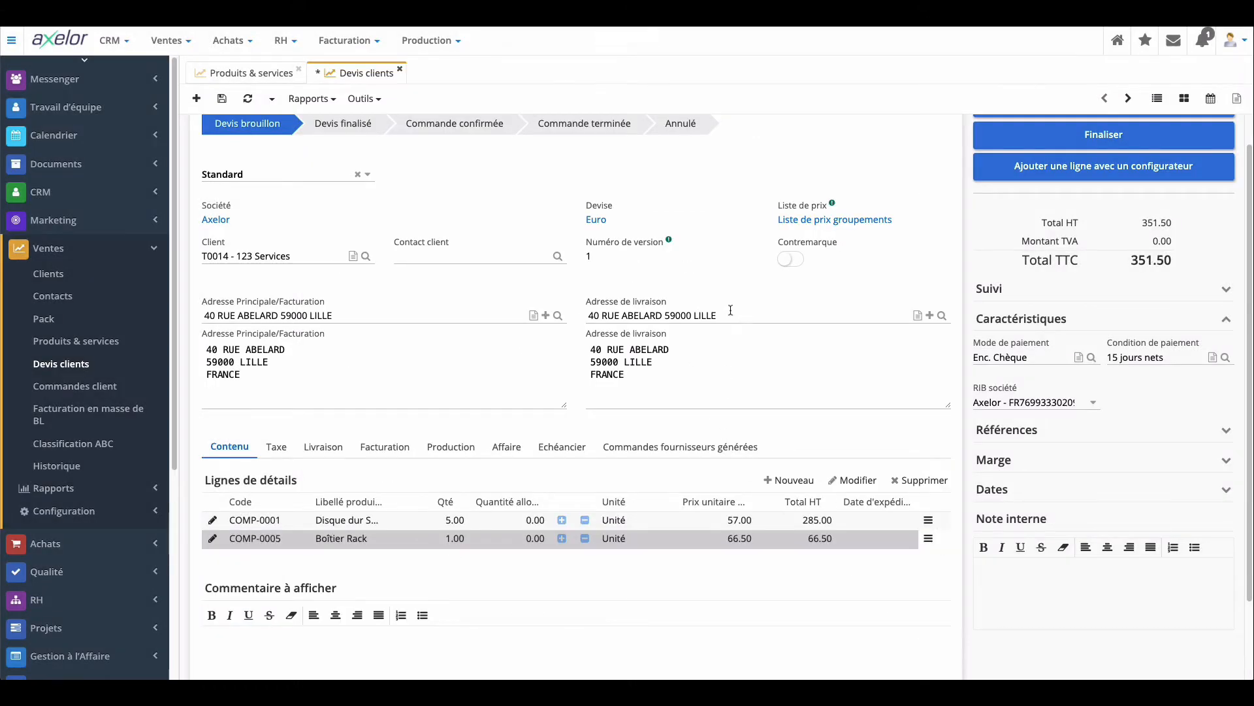
- Examine the Liste de prix groupements with its Transmission line, and check the discount on the Boîtier Rack quote line
{"action": "left_click", "coordinate": [857, 221]}
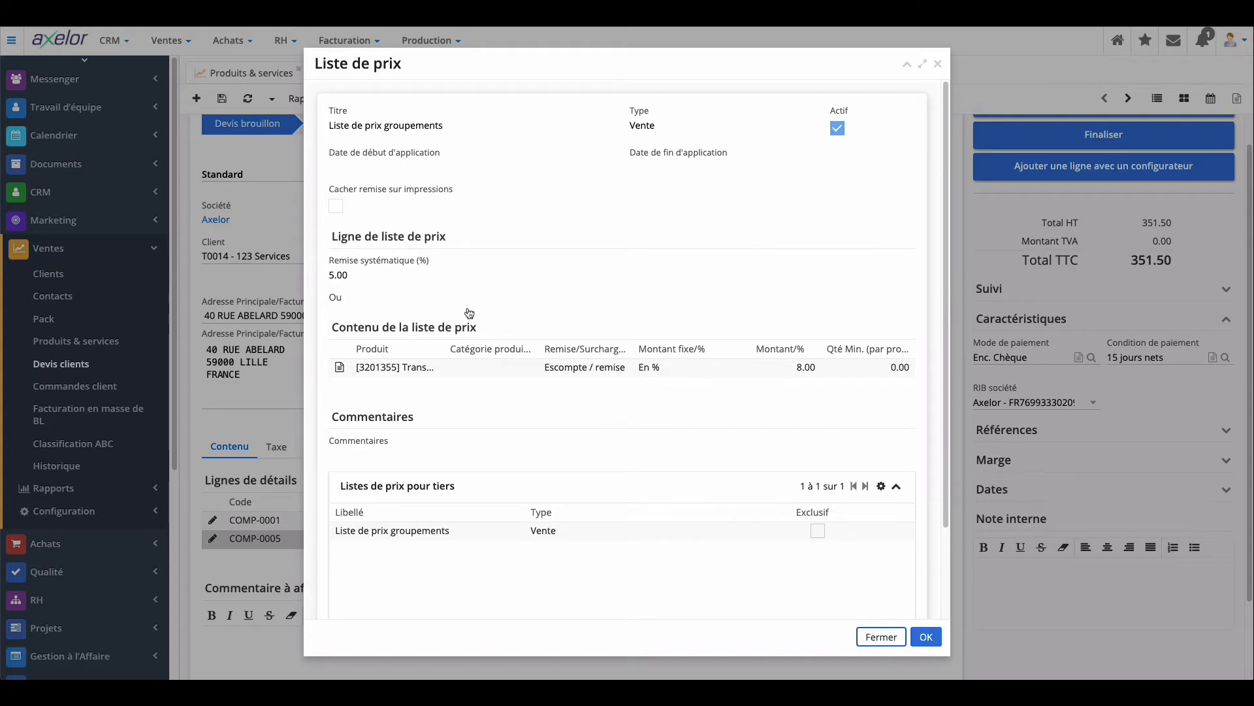
{"action": "double_click", "coordinate": [376, 370]}
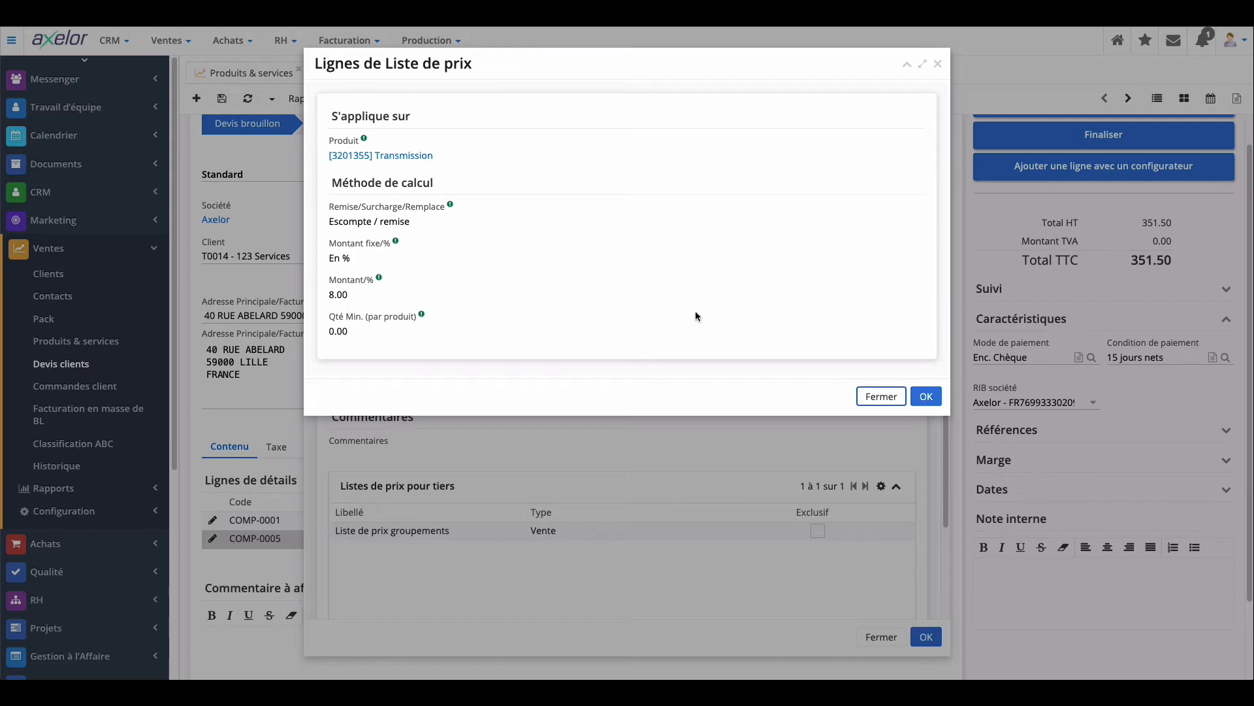
{"action": "left_click", "coordinate": [925, 396]}
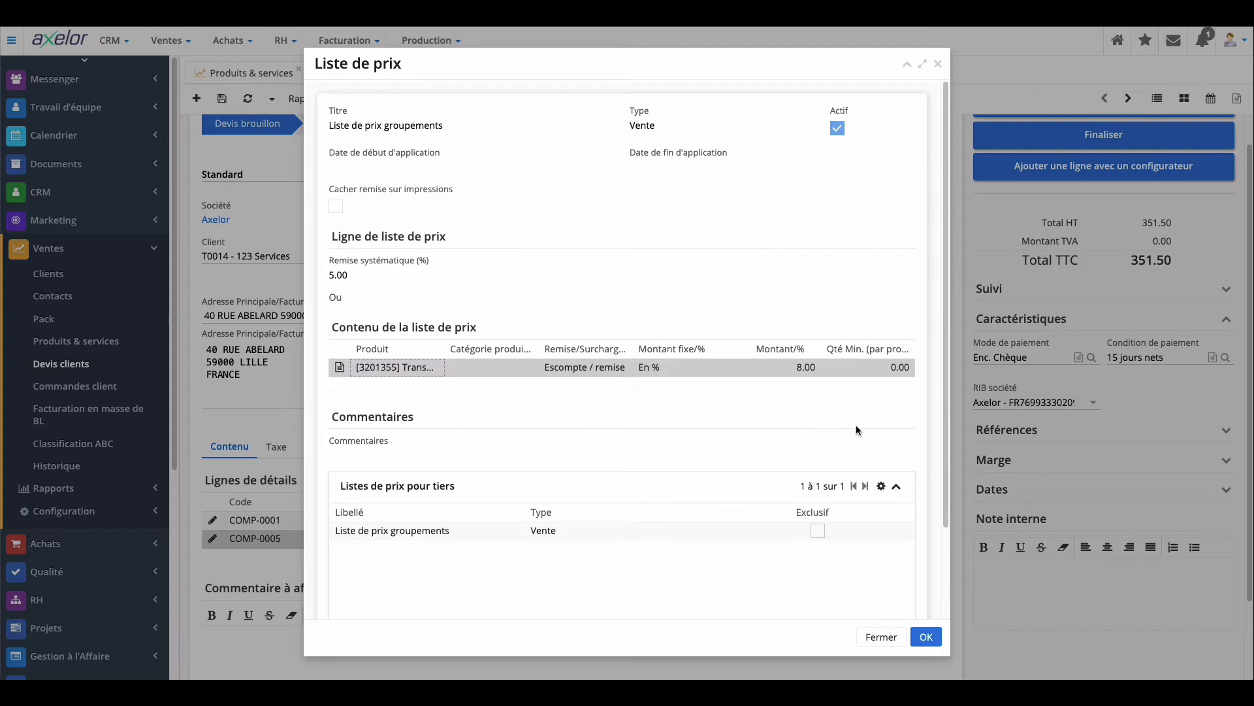
{"action": "left_click", "coordinate": [932, 638]}
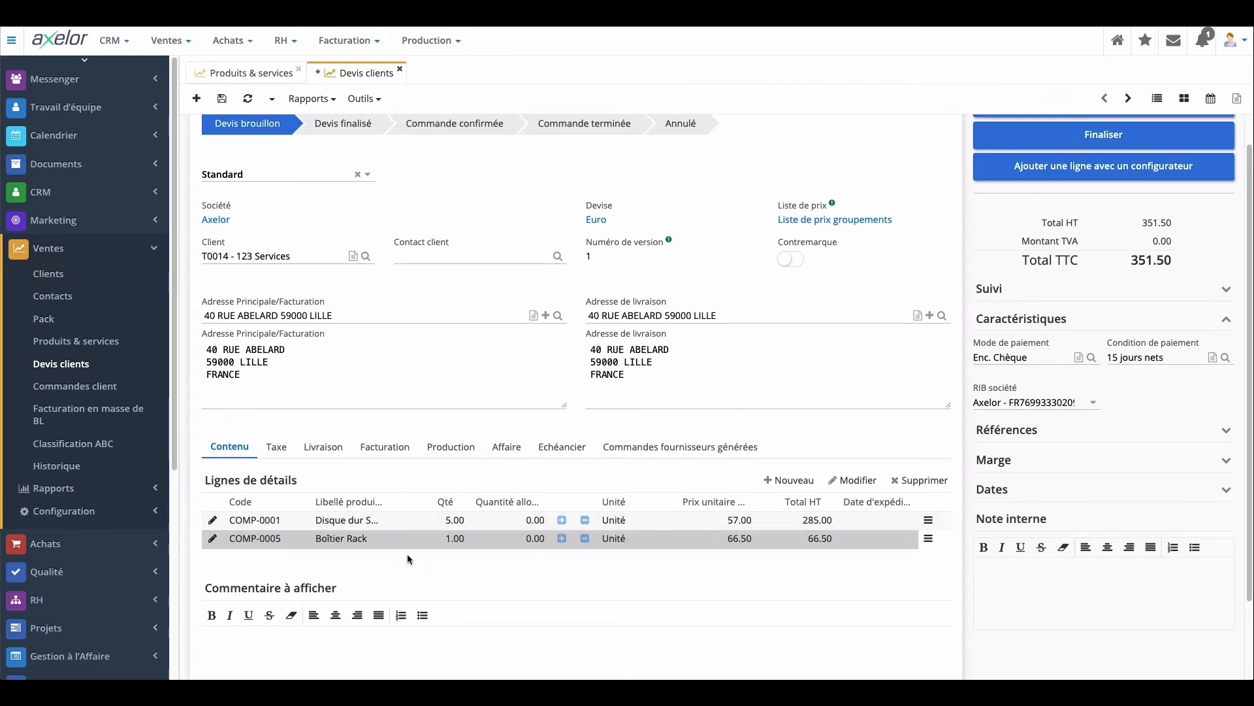
{"action": "double_click", "coordinate": [374, 539]}
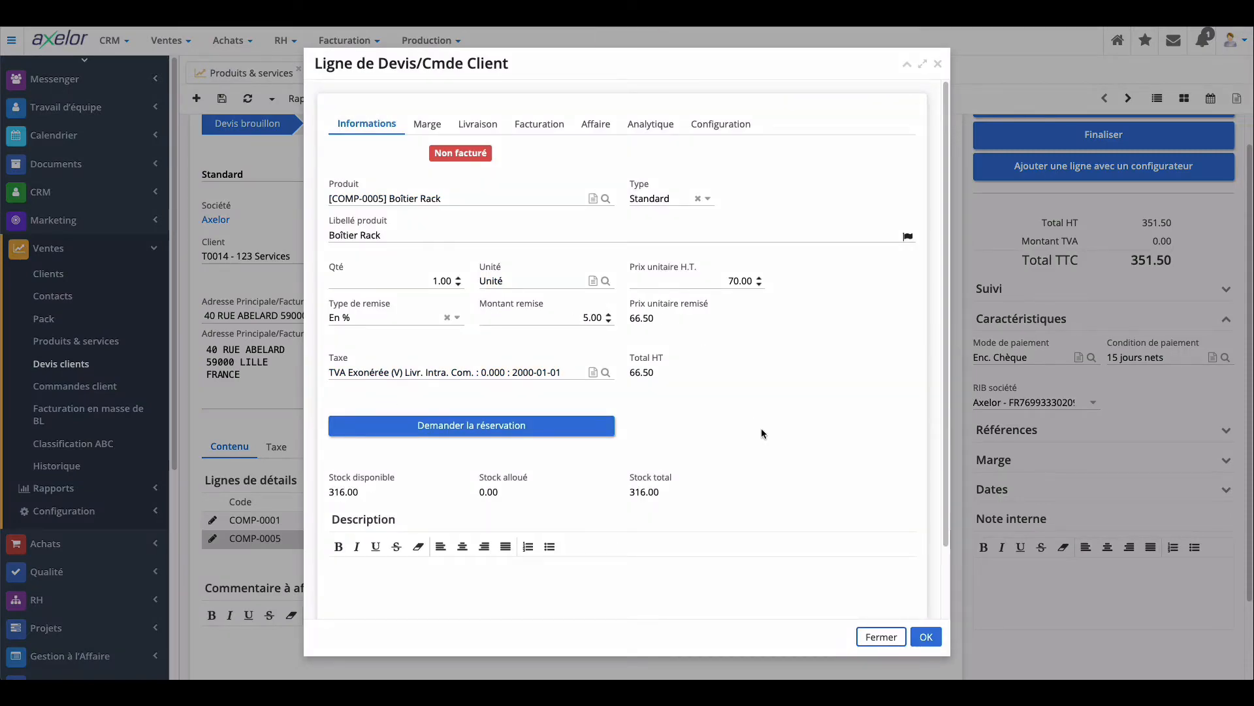
{"action": "left_click", "coordinate": [924, 635]}
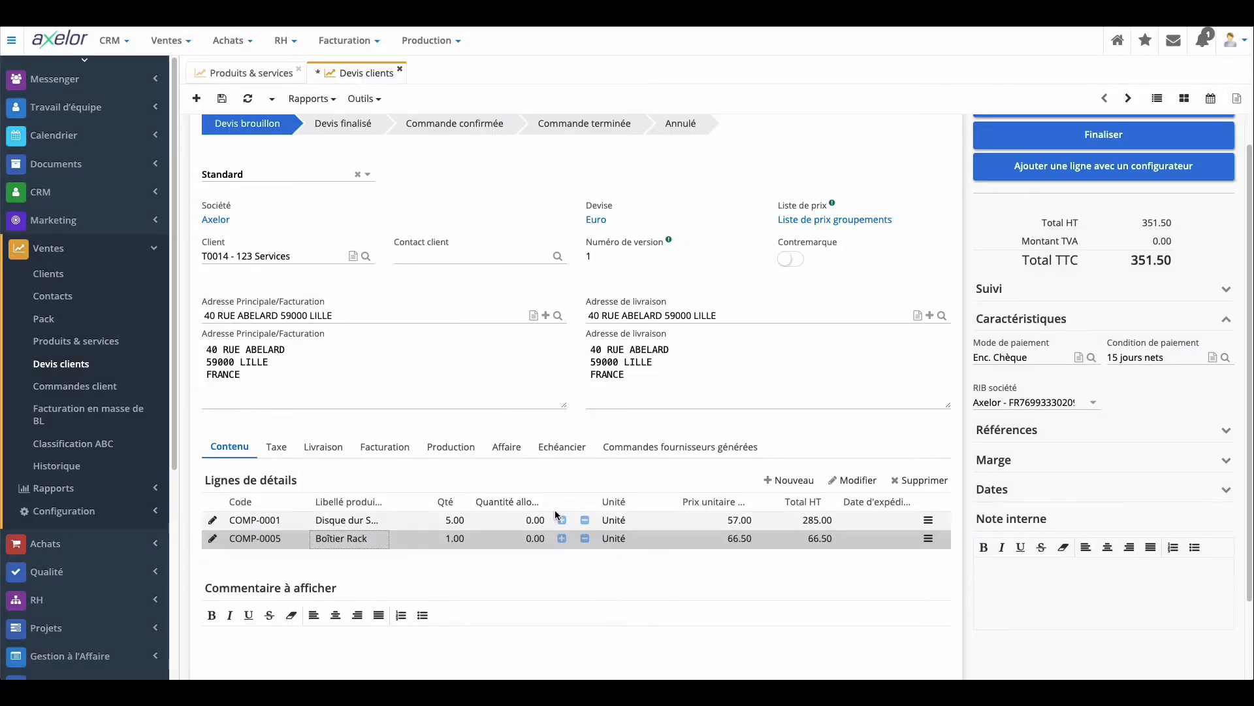
- Finalise the 123 Services quote and print it, reviewing the whole PDF before closing it
{"action": "scroll", "coordinate": [553, 510], "scroll_direction": "up", "scroll_amount": 1}
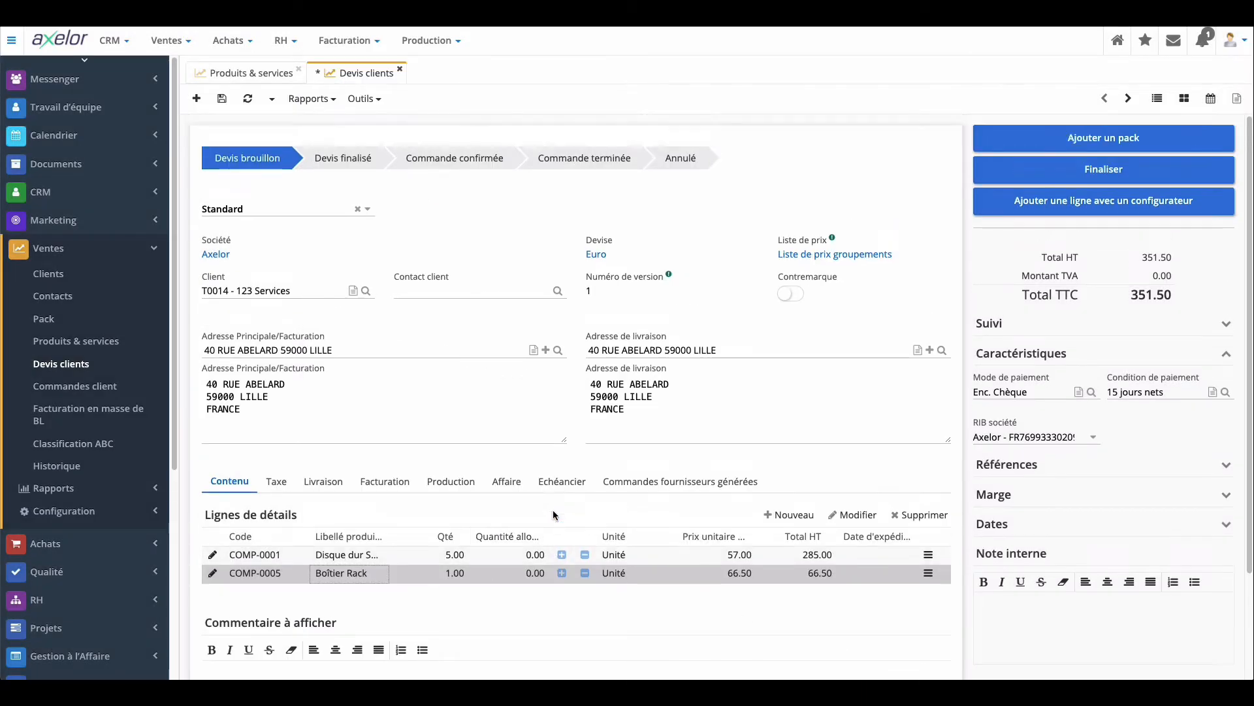
{"action": "left_click", "coordinate": [1002, 173]}
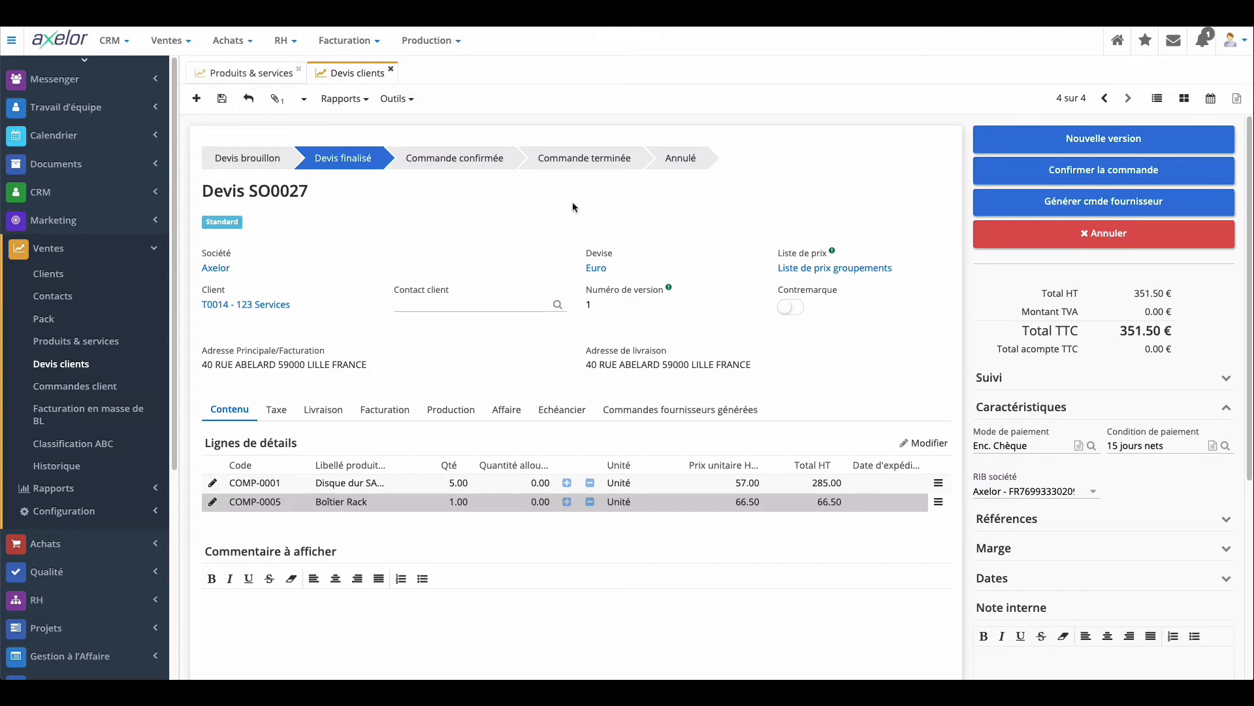
{"action": "left_click", "coordinate": [363, 105]}
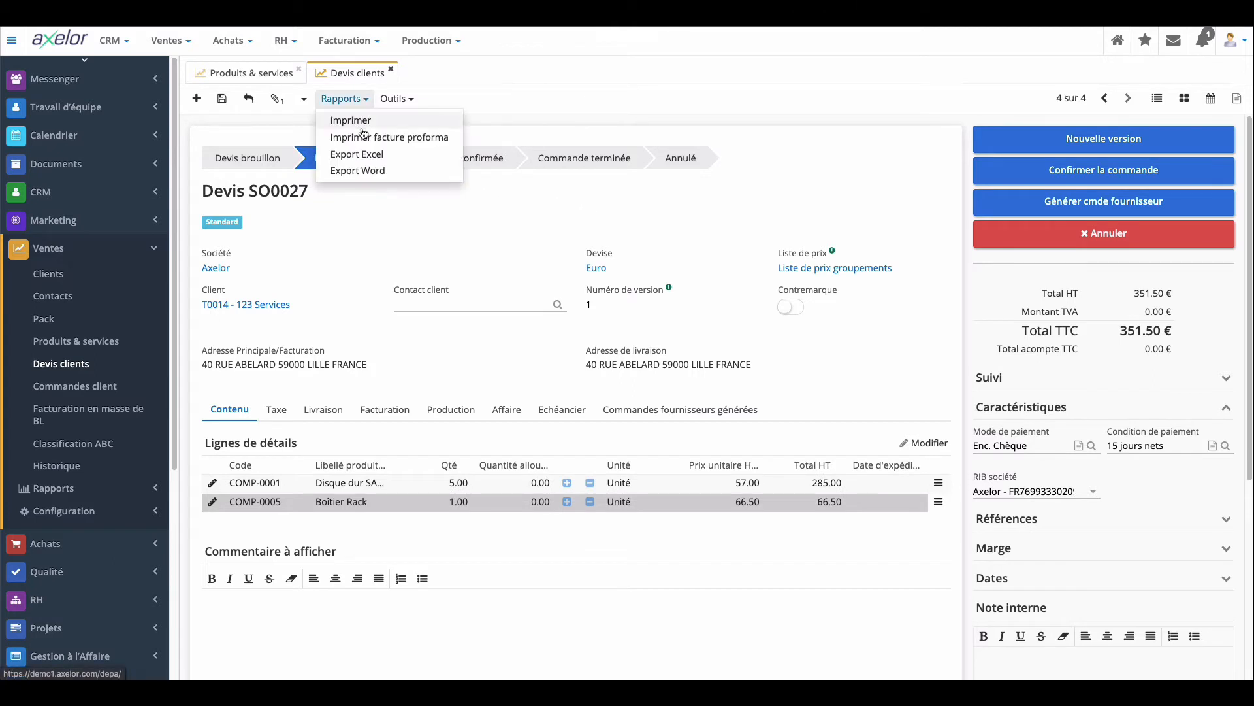
{"action": "left_click", "coordinate": [363, 135]}
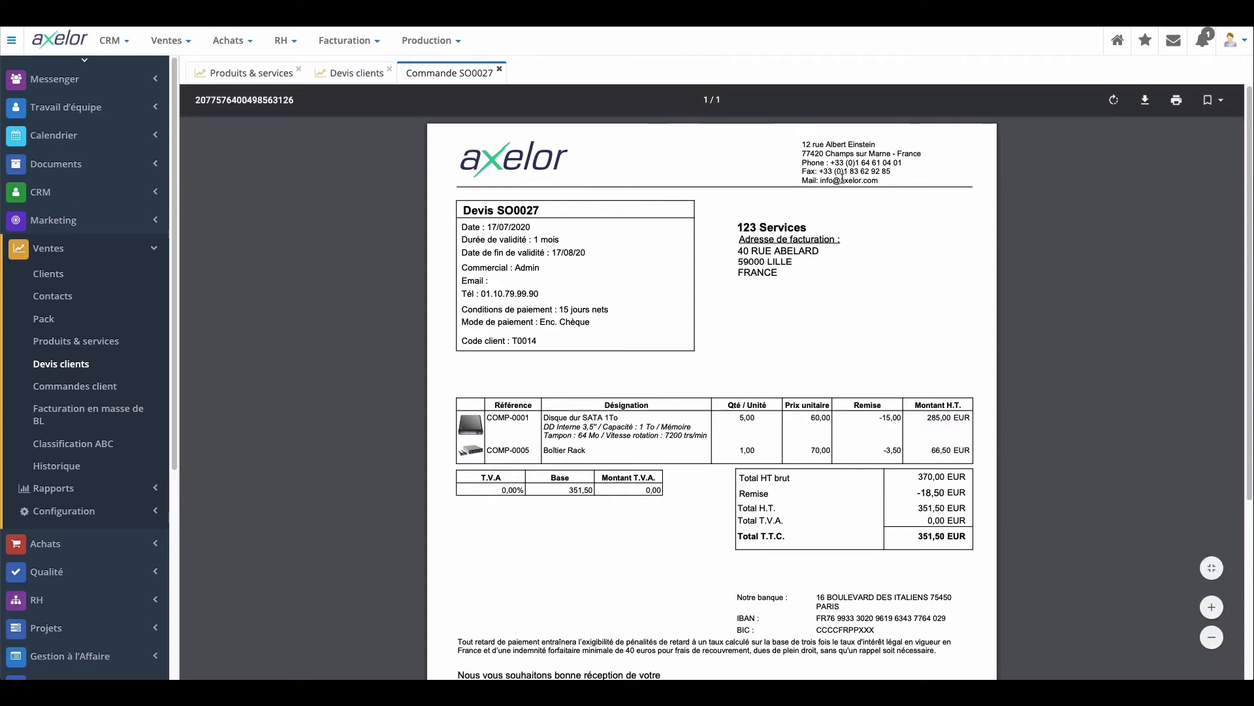
{"action": "scroll", "coordinate": [786, 334], "scroll_direction": "down", "scroll_amount": 4}
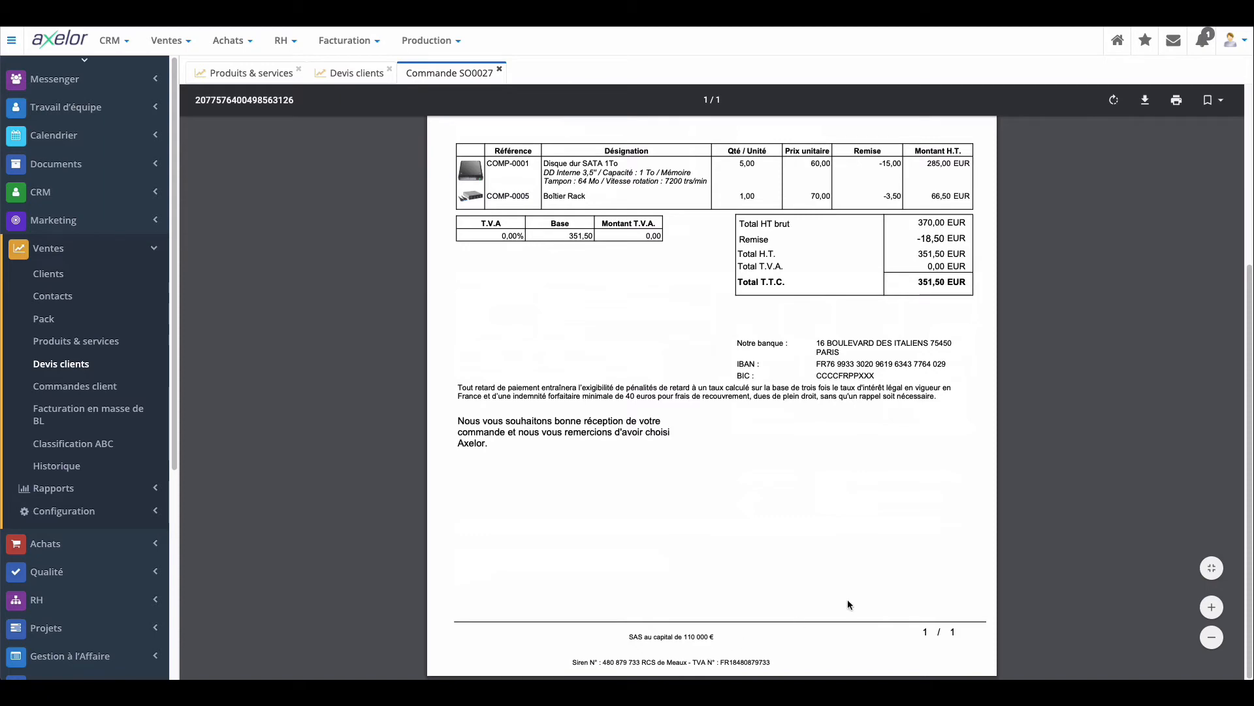
{"action": "scroll", "coordinate": [805, 461], "scroll_direction": "up", "scroll_amount": 4}
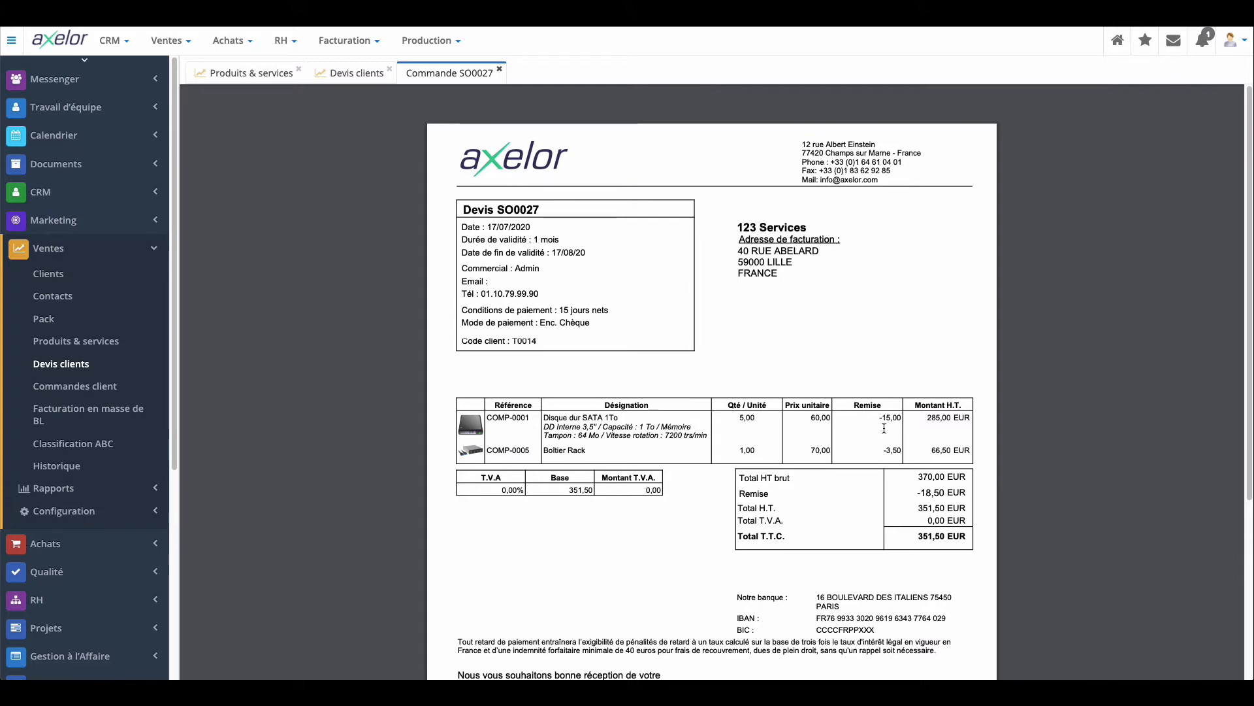
{"action": "left_click", "coordinate": [499, 69]}
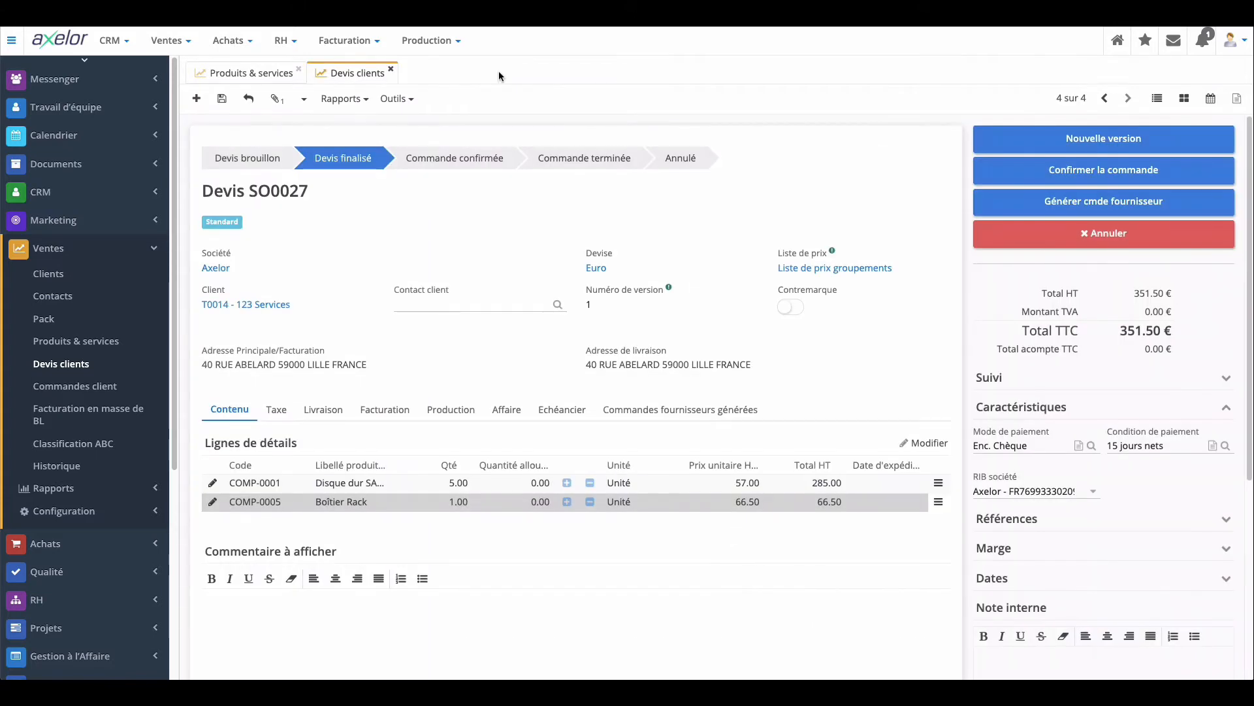
- Generate an email from the quote in Français using the Envoi Devis Client template
{"action": "left_click", "coordinate": [413, 101]}
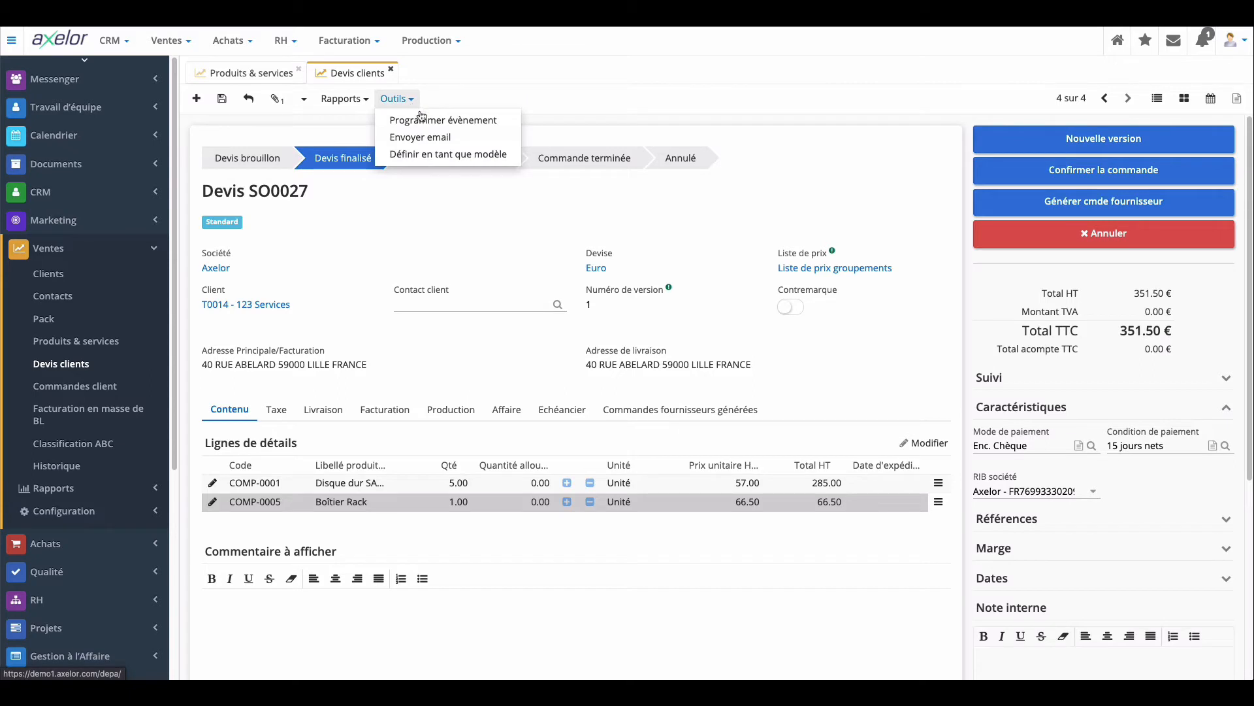
{"action": "left_click", "coordinate": [435, 138]}
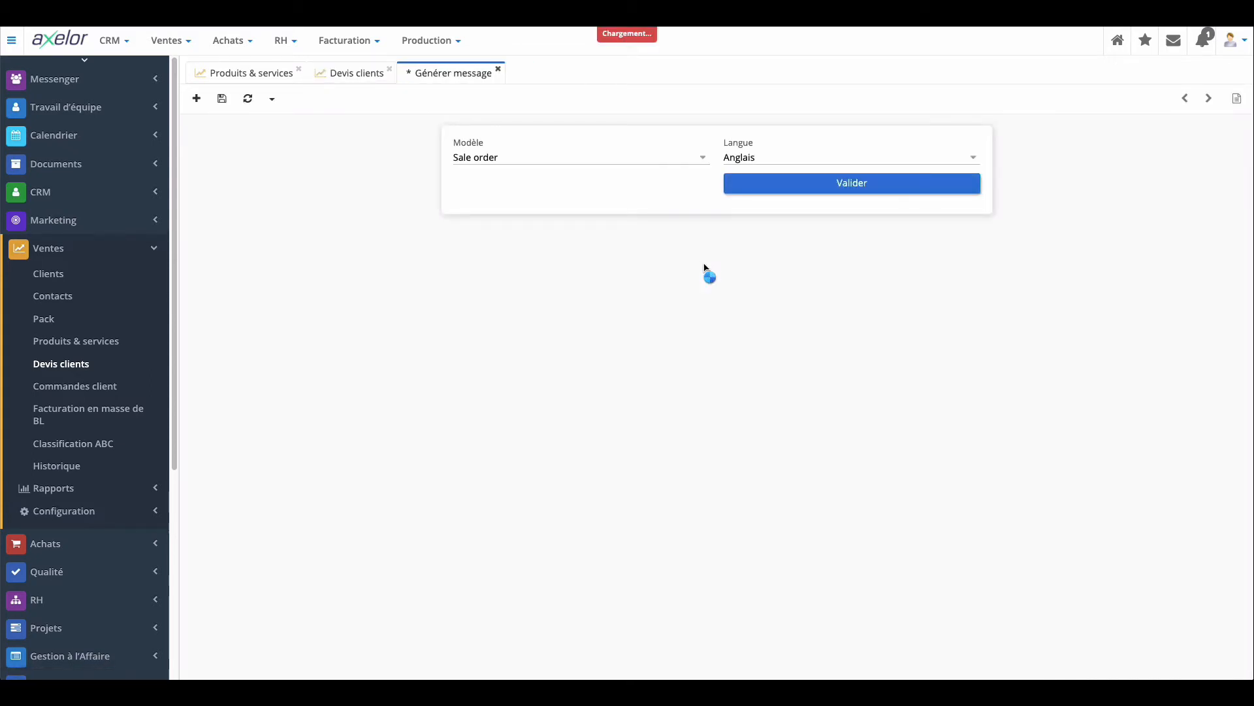
{"action": "left_click", "coordinate": [762, 161]}
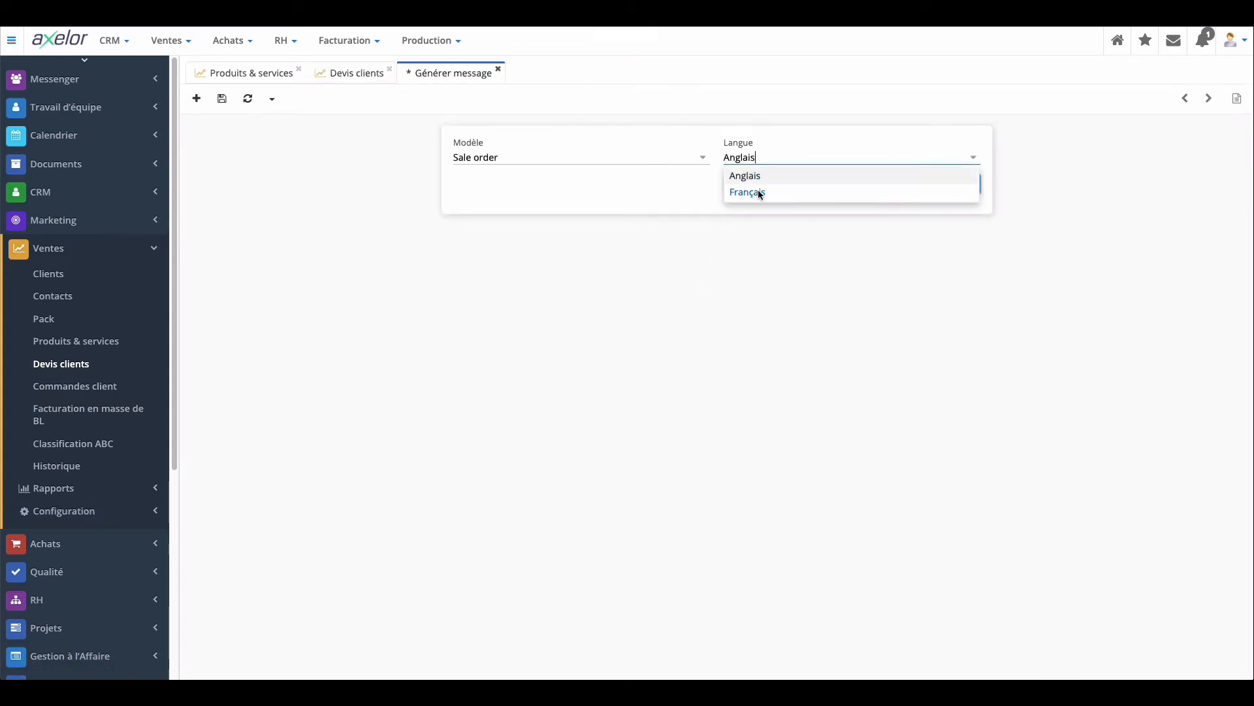
{"action": "left_click", "coordinate": [757, 192]}
{"action": "left_click", "coordinate": [562, 164]}
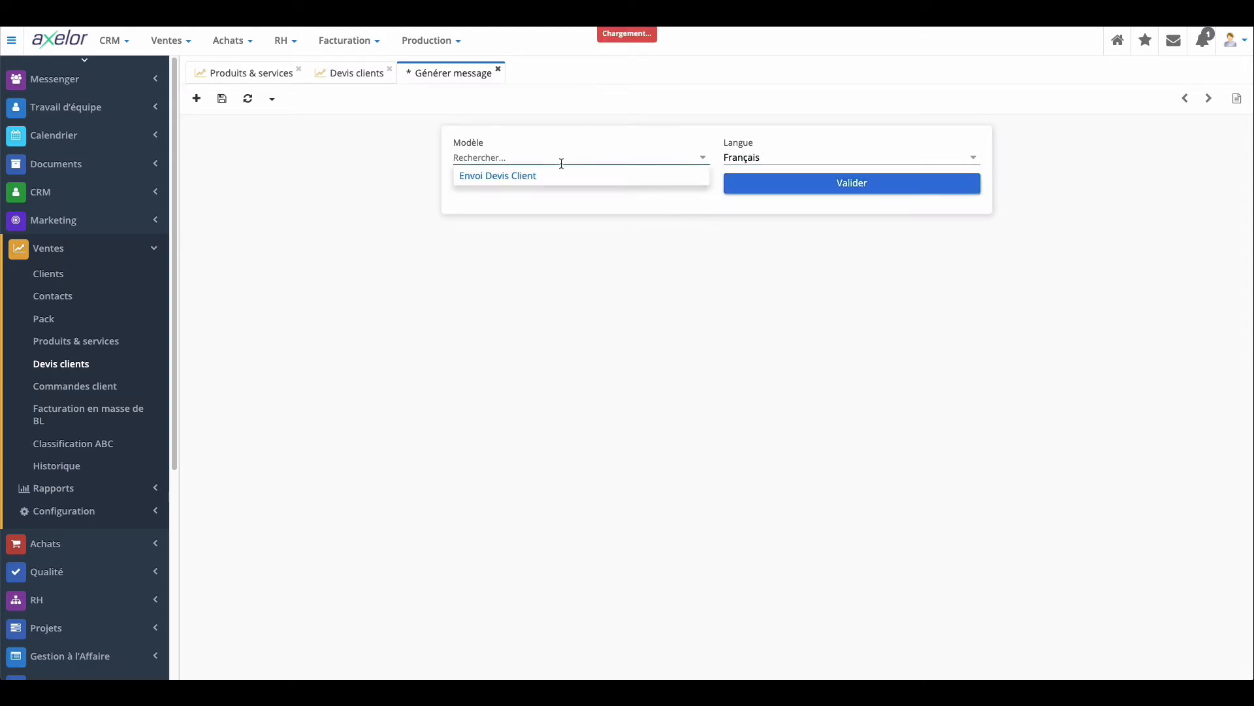
{"action": "left_click", "coordinate": [556, 173]}
{"action": "left_click", "coordinate": [822, 189]}
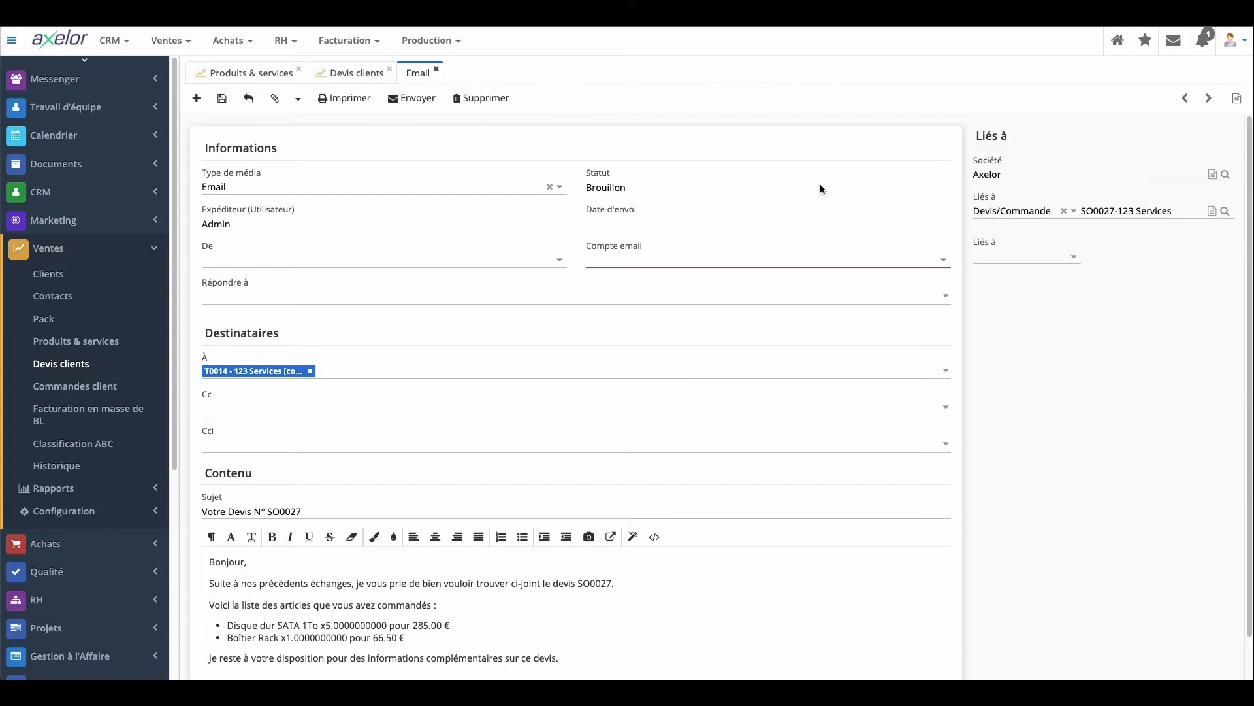
- Review the drafted email's recipient, subject and body, and close it without sending
{"action": "scroll", "coordinate": [569, 313], "scroll_direction": "down", "scroll_amount": 1}
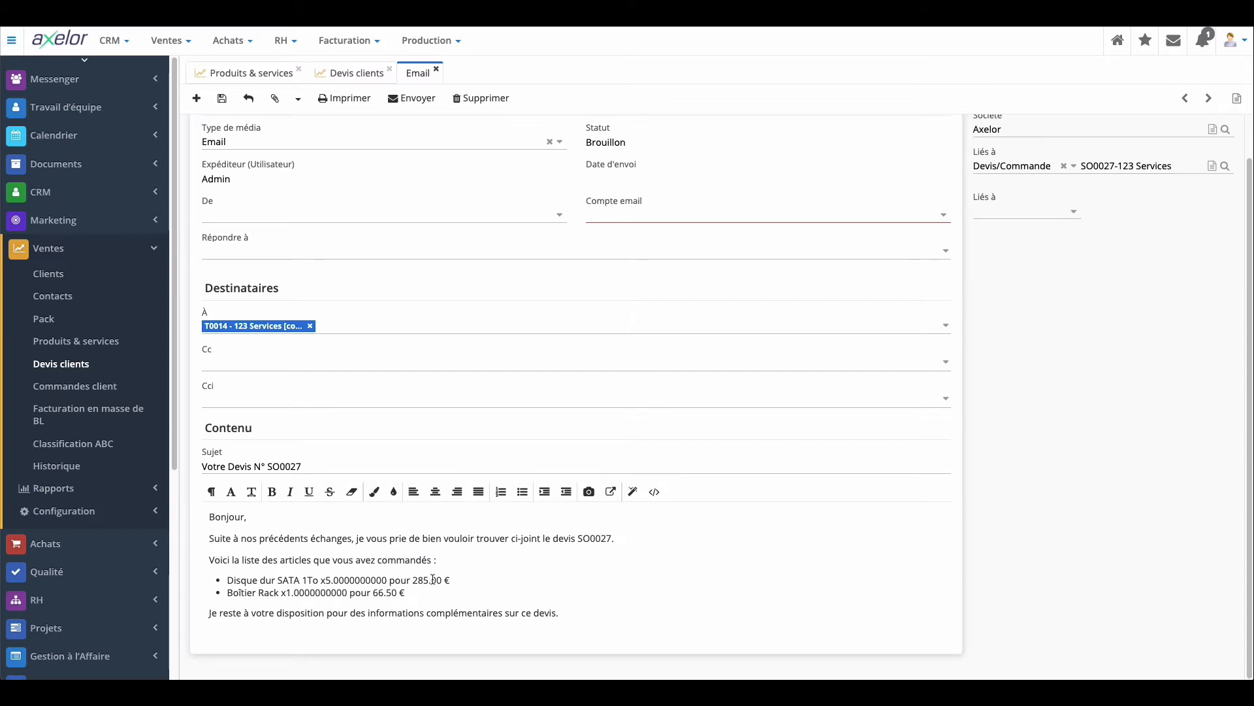
{"action": "scroll", "coordinate": [433, 579], "scroll_direction": "up", "scroll_amount": 1}
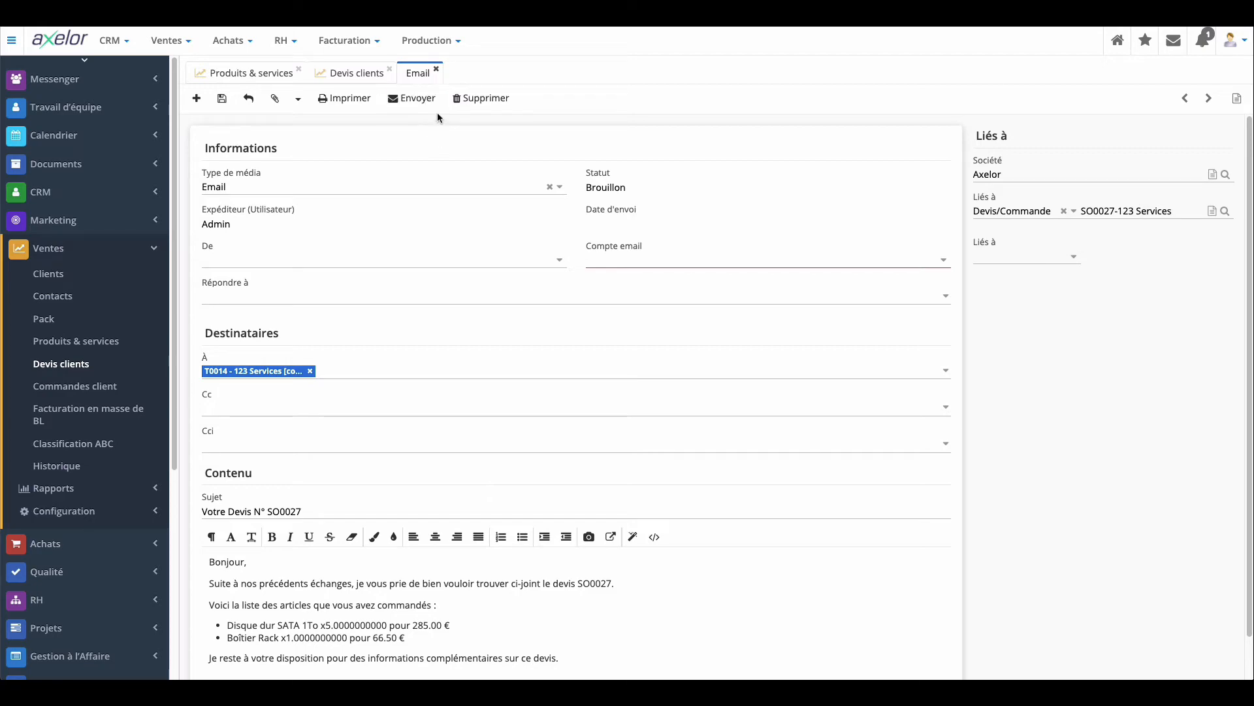
{"action": "left_click", "coordinate": [436, 70]}
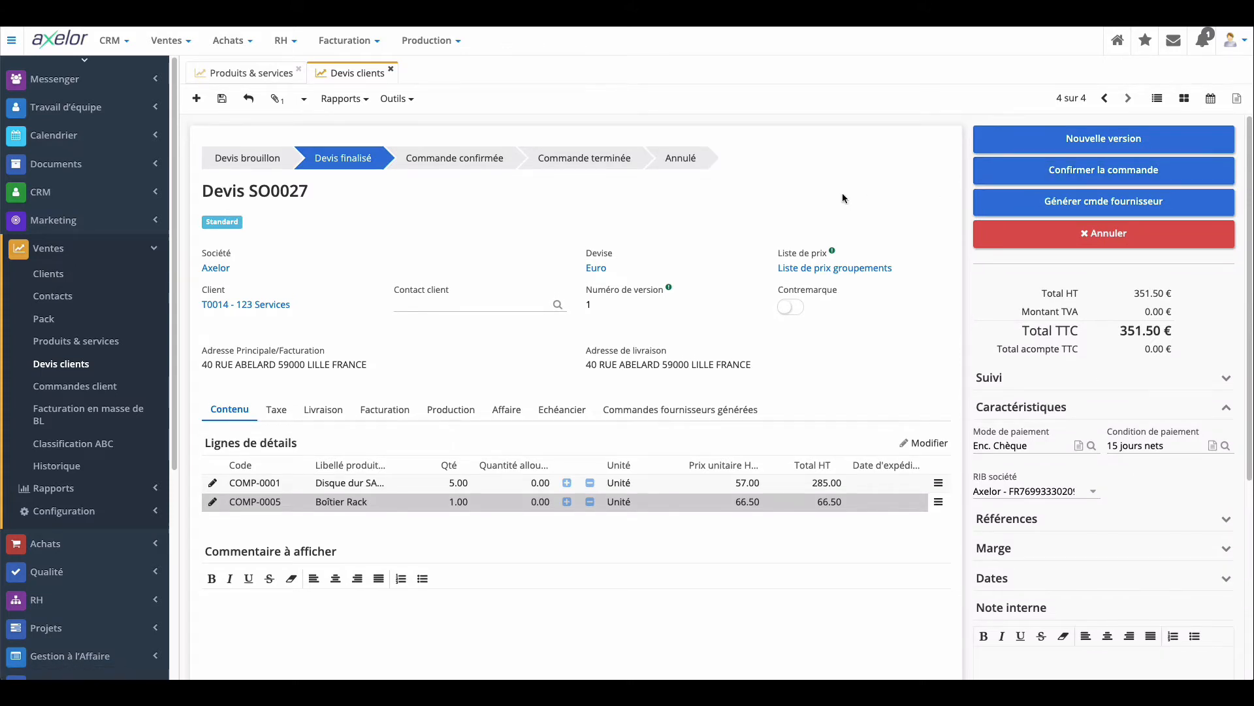
- Create and finalise a new version of the quote, and check its attached PDF files
{"action": "left_click", "coordinate": [1082, 149]}
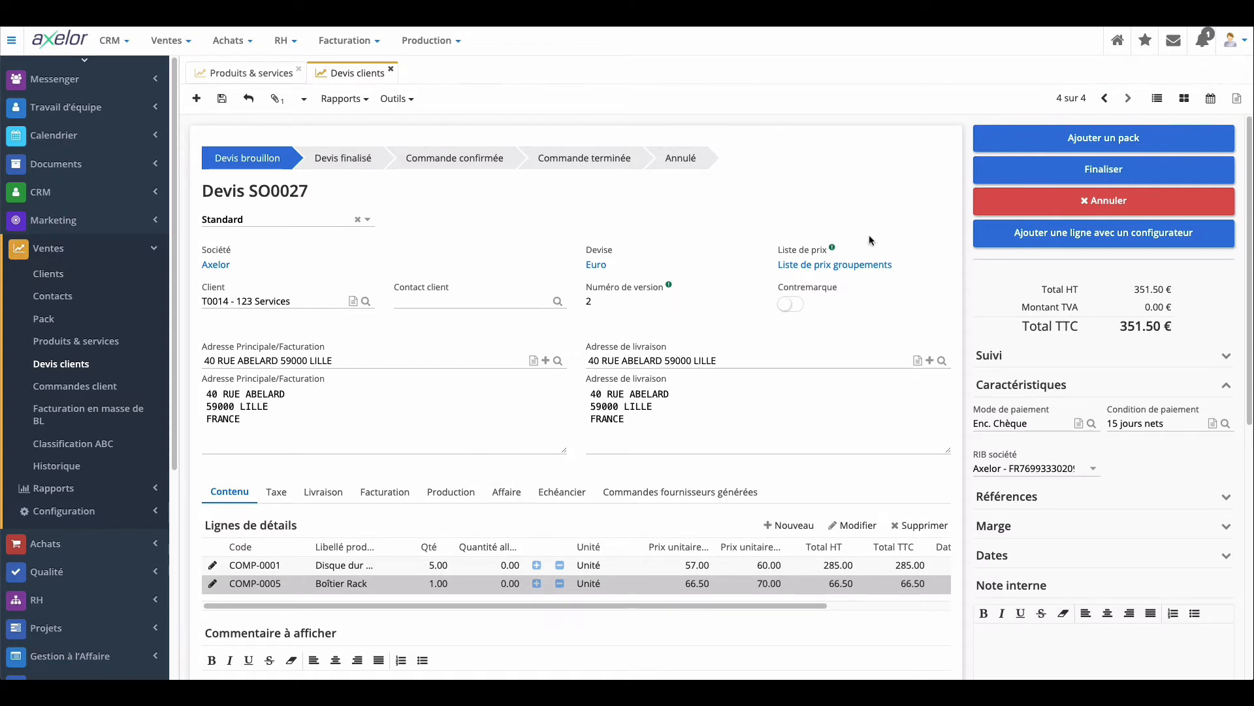
{"action": "left_click", "coordinate": [1045, 169]}
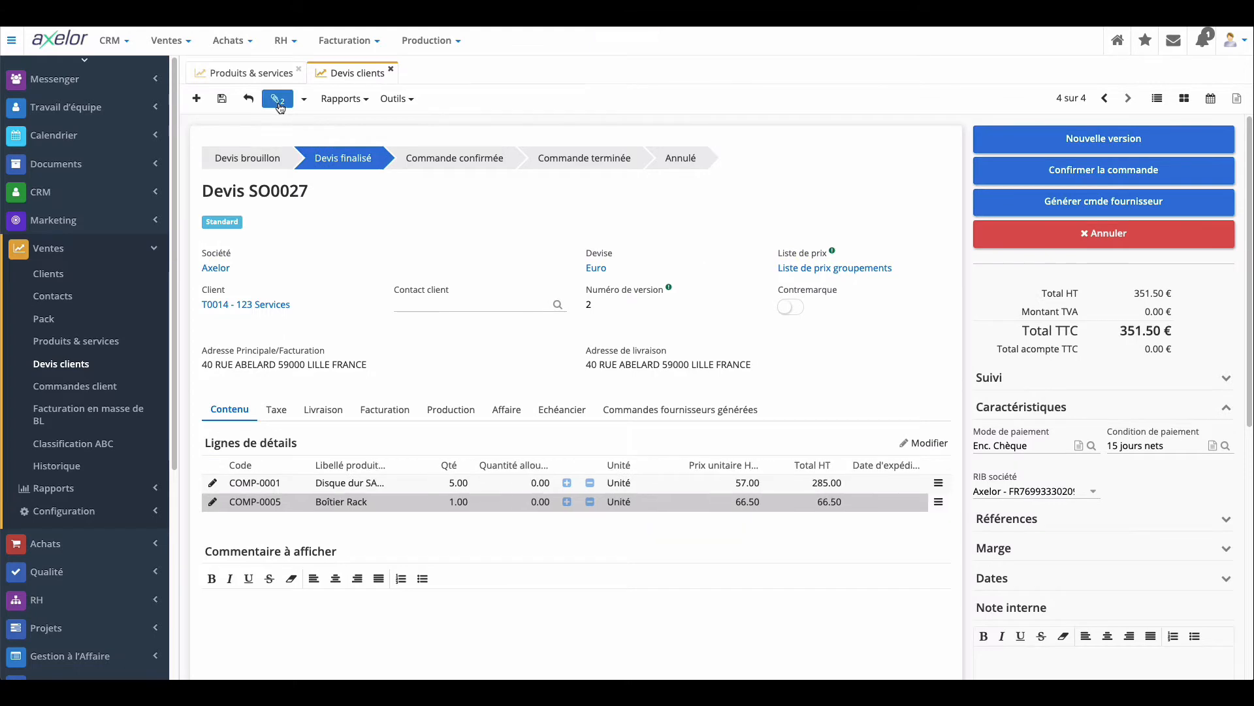
{"action": "left_click", "coordinate": [277, 99]}
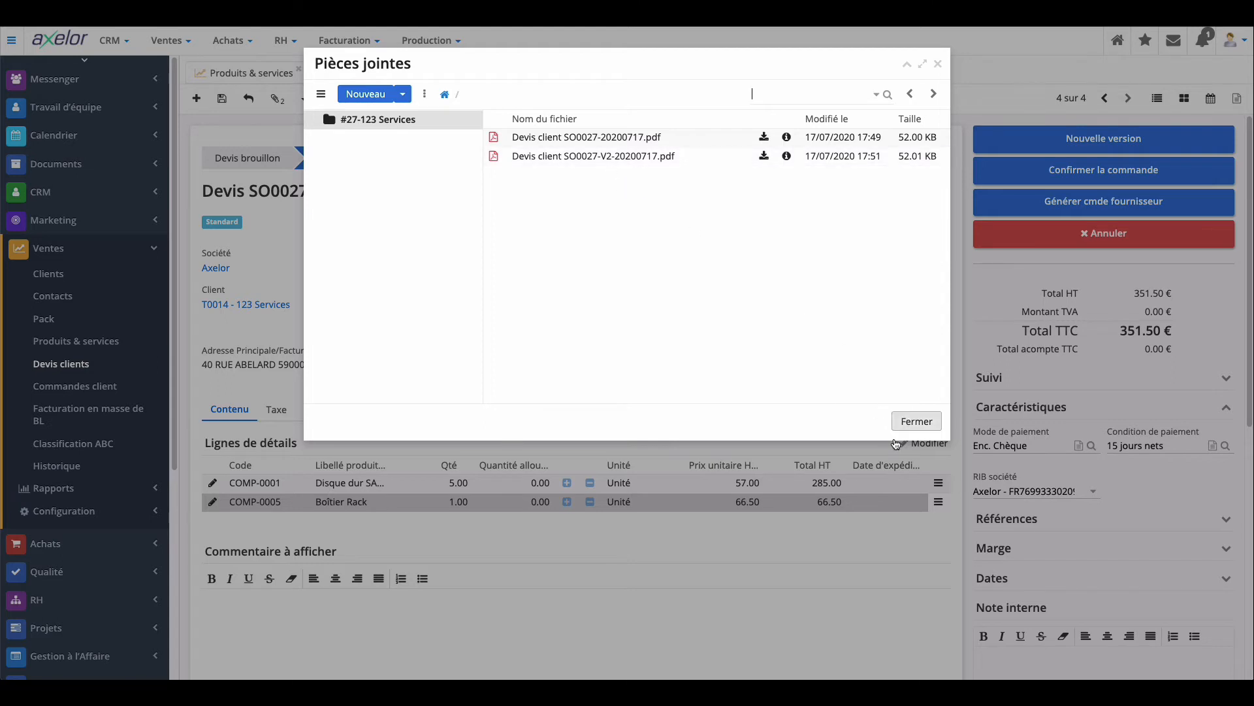
{"action": "left_click", "coordinate": [917, 422]}
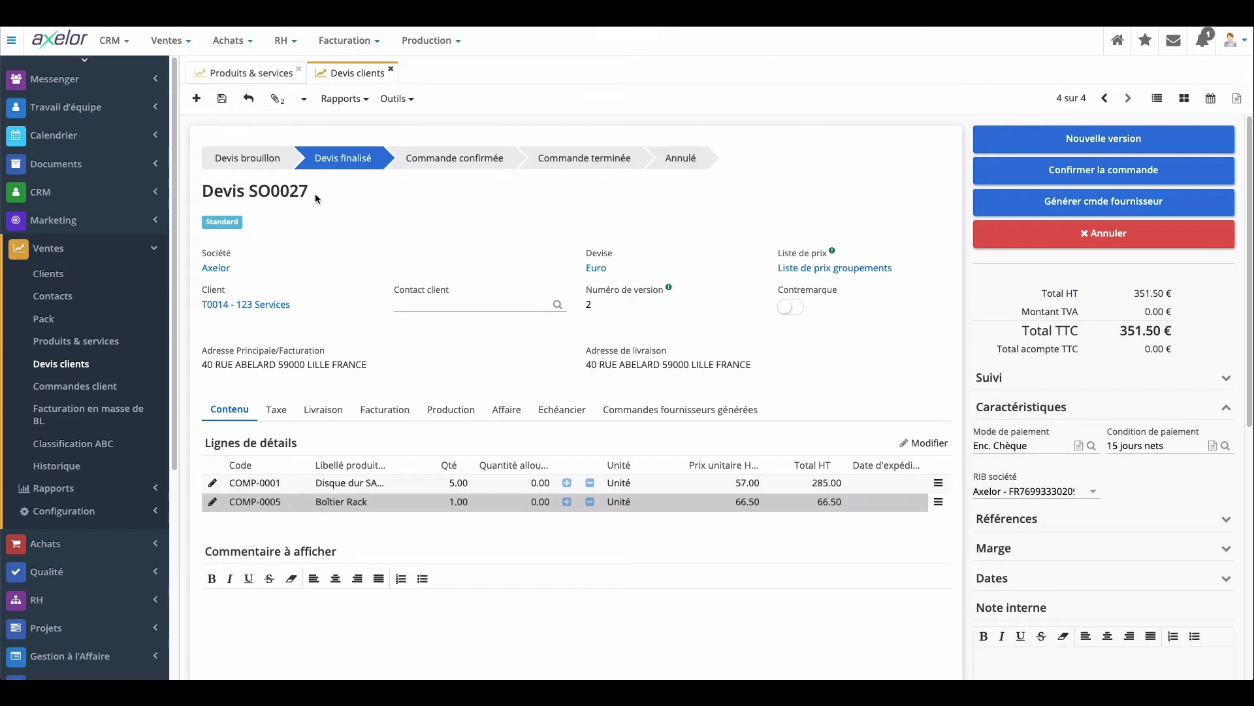
- Confirm the finalised 123 Services quote as a customer order
{"action": "scroll", "coordinate": [366, 182], "scroll_direction": "down", "scroll_amount": 7}
{"action": "scroll", "coordinate": [367, 186], "scroll_direction": "up", "scroll_amount": 7}
{"action": "left_click", "coordinate": [1043, 174]}
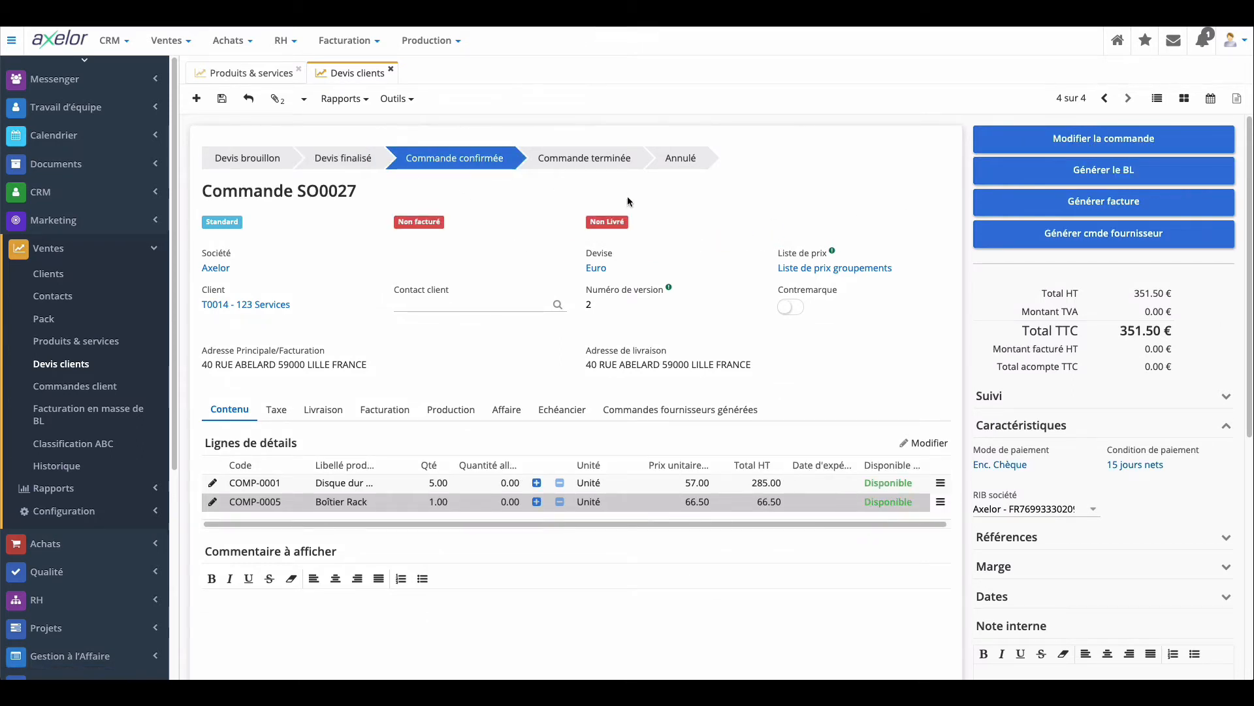
- Check the confirmed order's change history and subscribe to its notifications
{"action": "scroll", "coordinate": [627, 196], "scroll_direction": "down", "scroll_amount": 2}
{"action": "scroll", "coordinate": [597, 314], "scroll_direction": "down", "scroll_amount": 4}
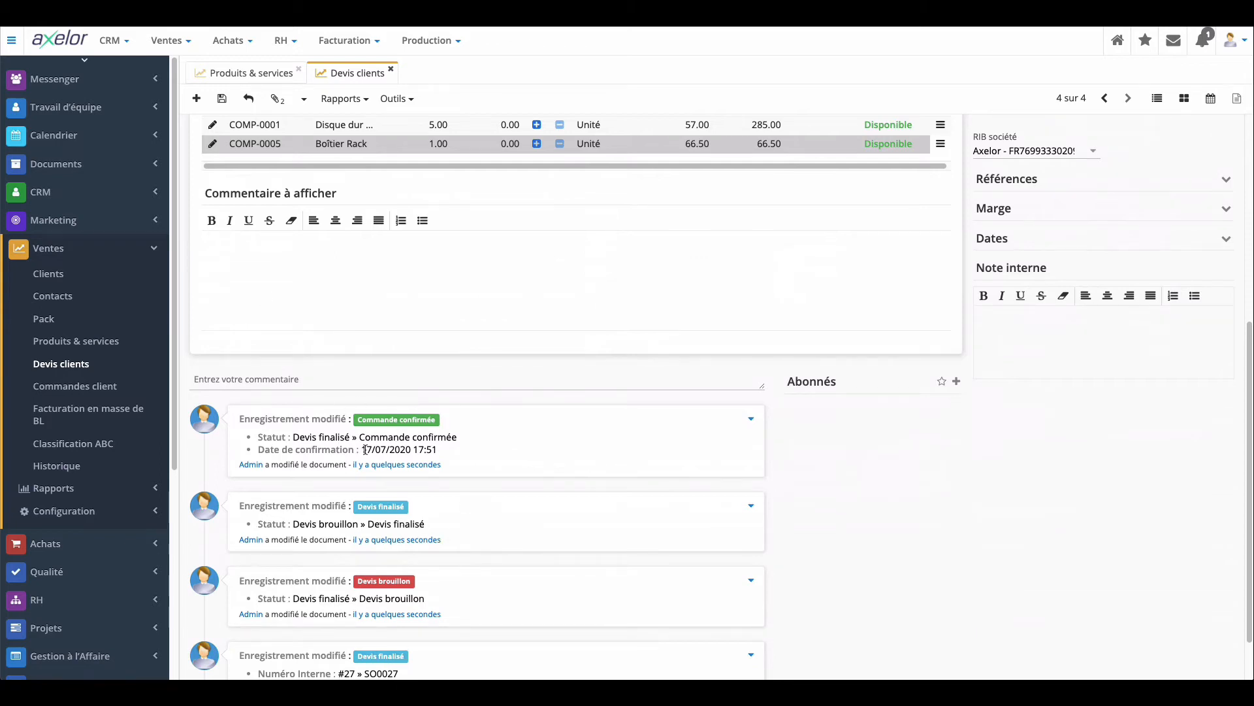
{"action": "left_click", "coordinate": [941, 381]}
- View the order's status updates in the Messenger inbox, and close the inbox
{"action": "left_click", "coordinate": [75, 87]}
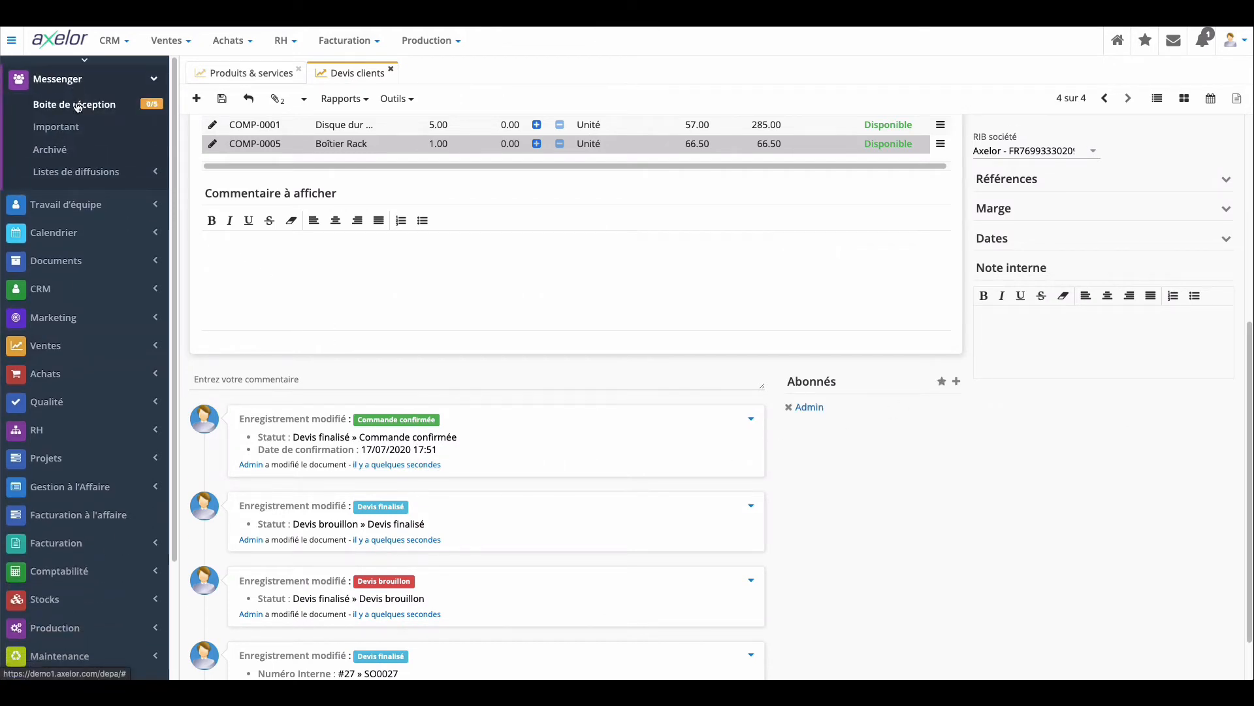
{"action": "left_click", "coordinate": [80, 111]}
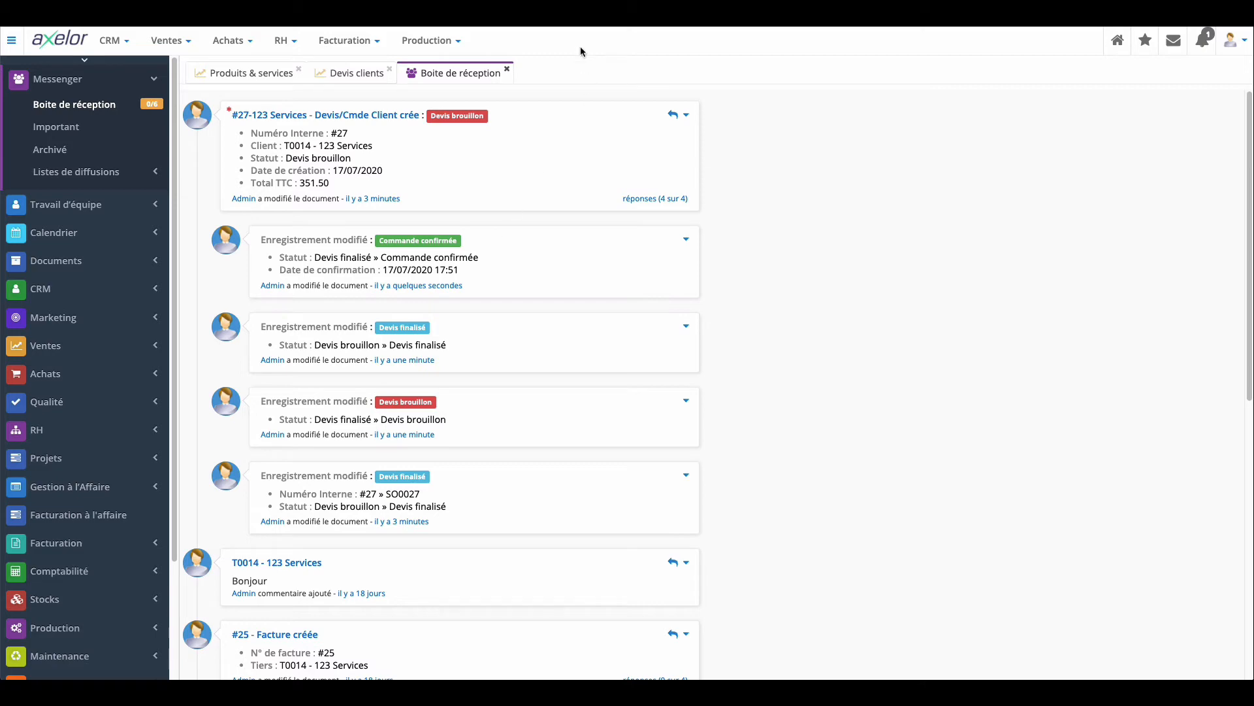
{"action": "left_click", "coordinate": [507, 69]}
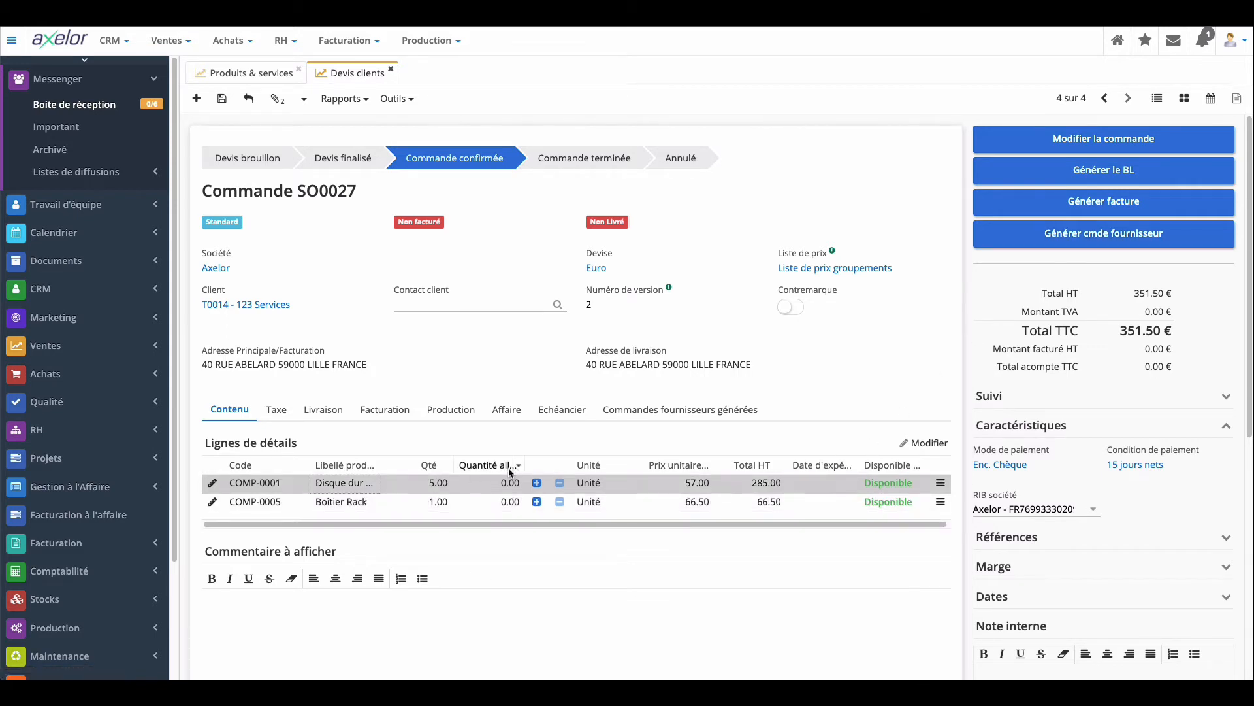
- Generate a supplier order from the customer order with T0026 - TOP Components as the supplier
{"action": "left_click", "coordinate": [1081, 242]}
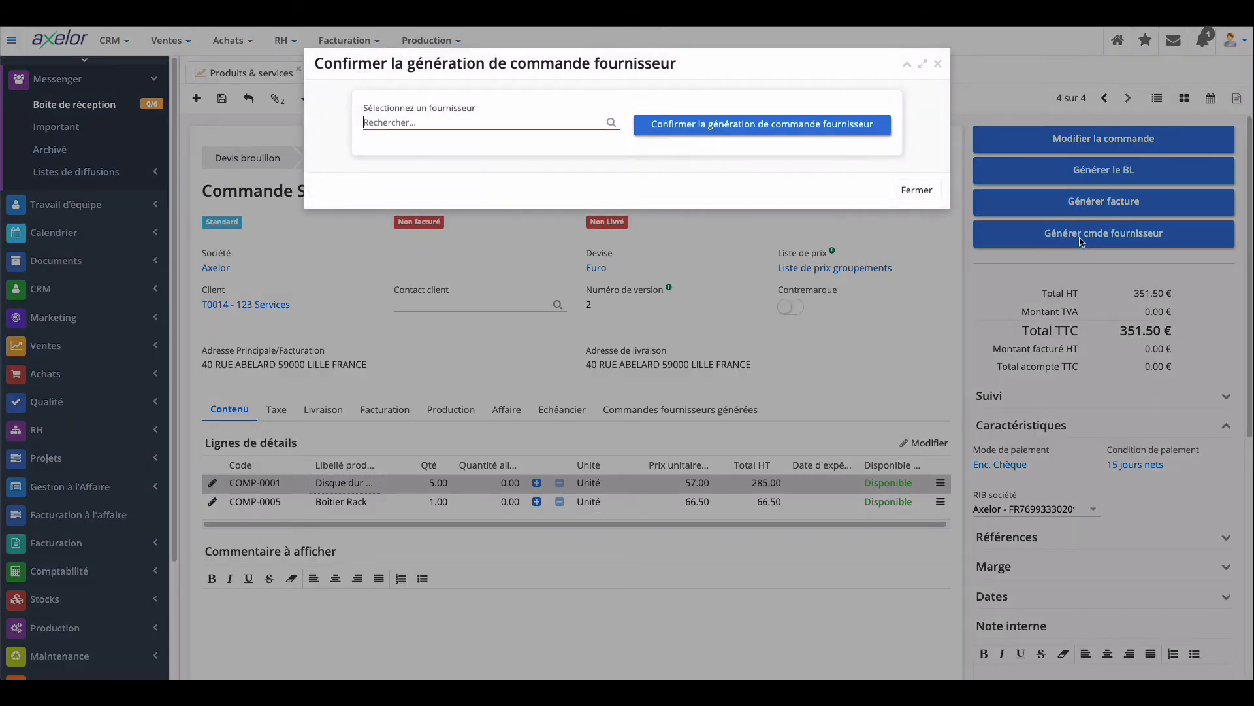
{"action": "left_click", "coordinate": [477, 123]}
{"action": "type", "text": "top"}
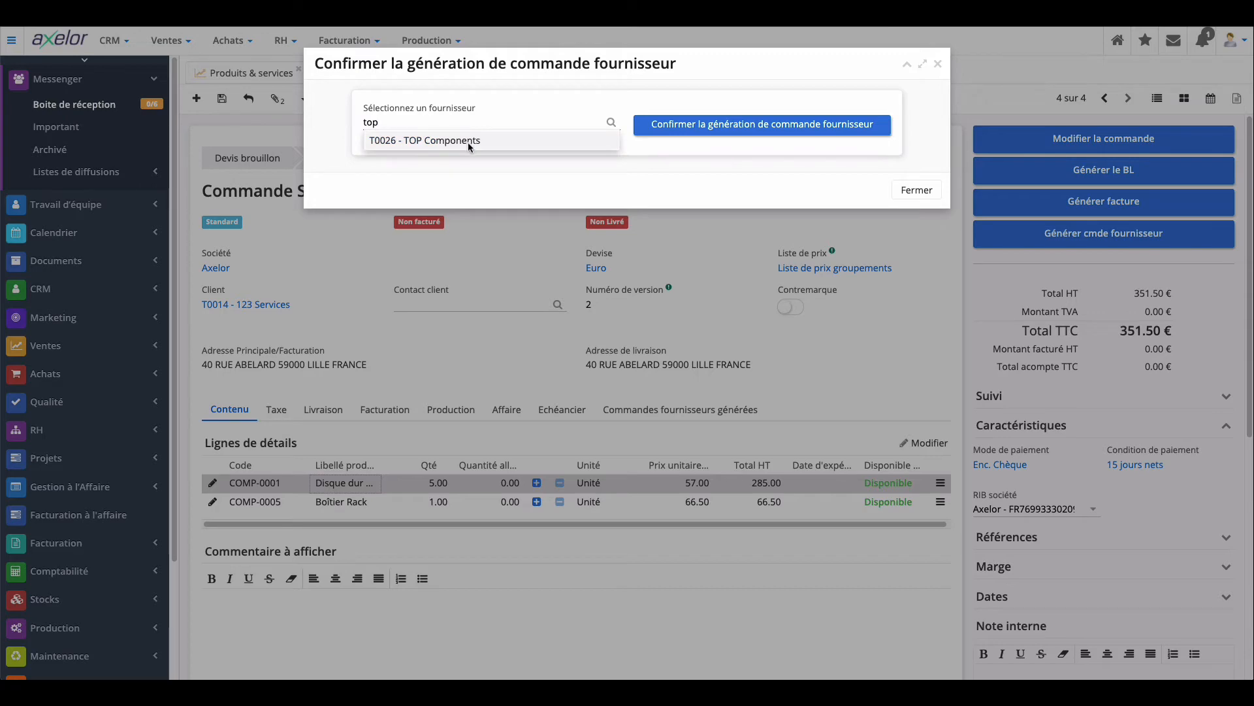
{"action": "left_click", "coordinate": [470, 140]}
{"action": "left_click", "coordinate": [733, 139]}
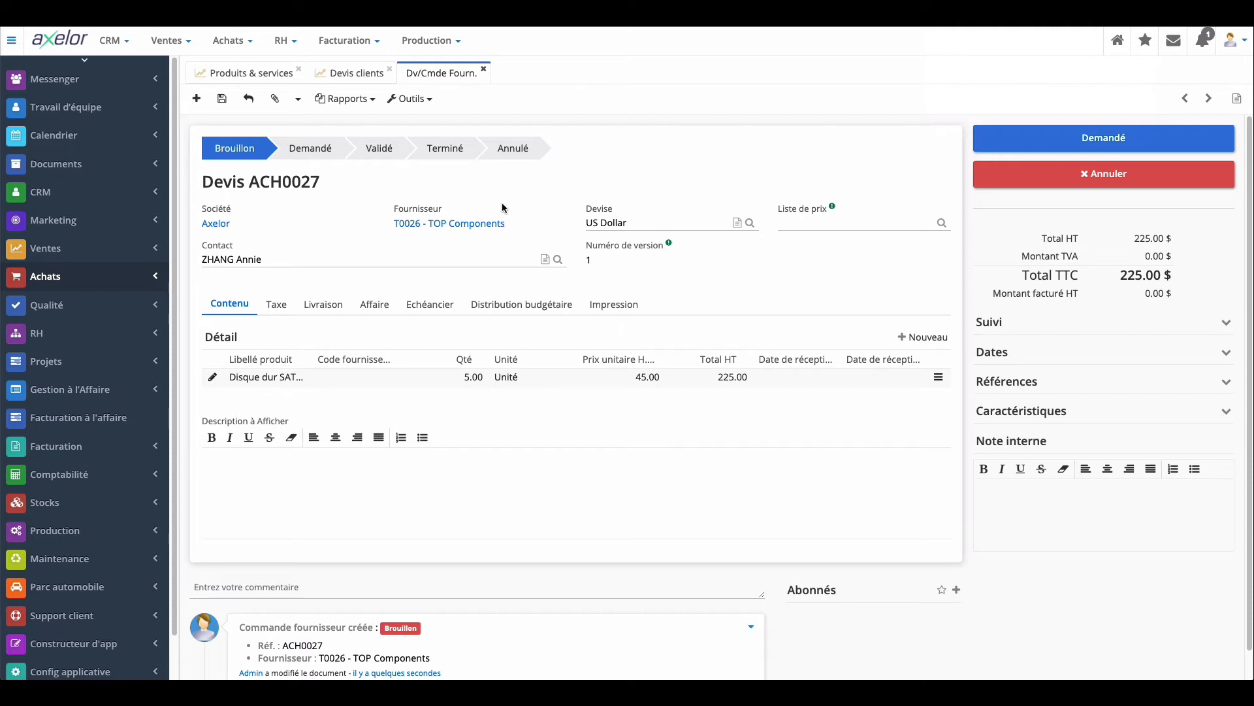
- Advance the TOP Components purchase order through Demandé to Validé, and generate its goods receipt (BR)
{"action": "left_click", "coordinate": [1053, 135]}
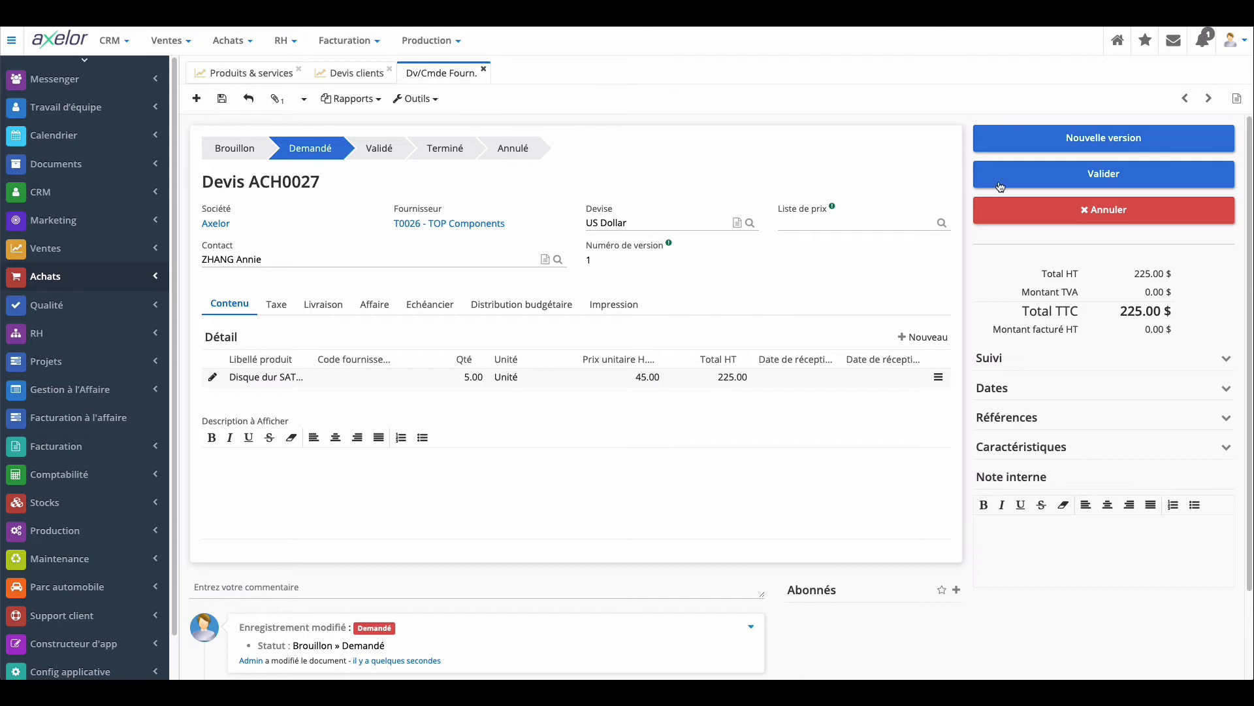
{"action": "left_click", "coordinate": [1053, 178]}
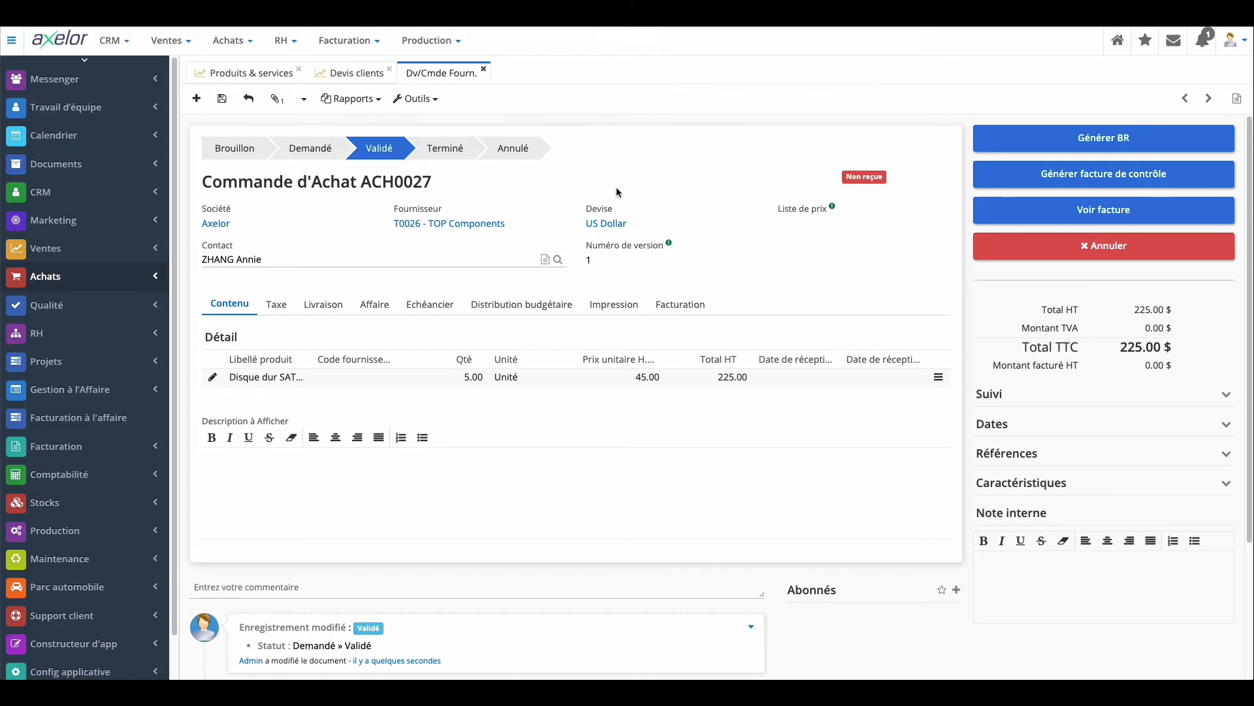
{"action": "left_click", "coordinate": [1148, 154]}
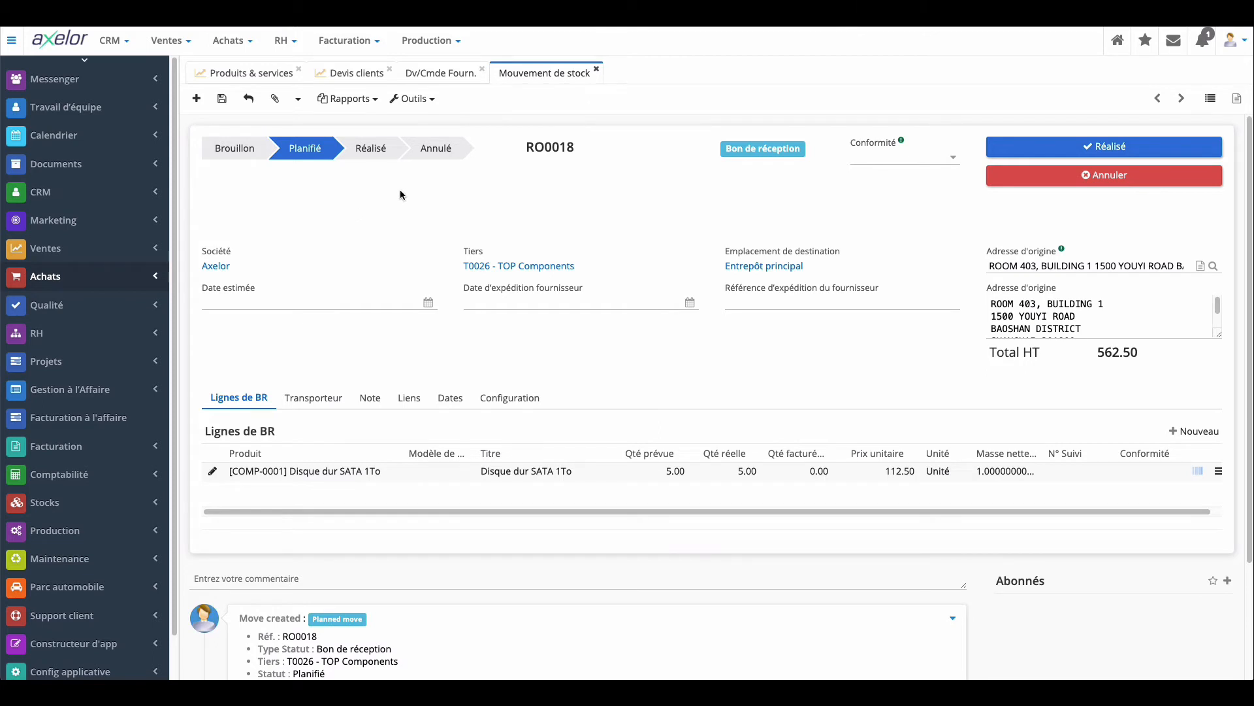
- Locate the supplier receipts entry under the Stocks module's stock movements, and view the receipt's conformity choices
{"action": "left_click", "coordinate": [101, 510]}
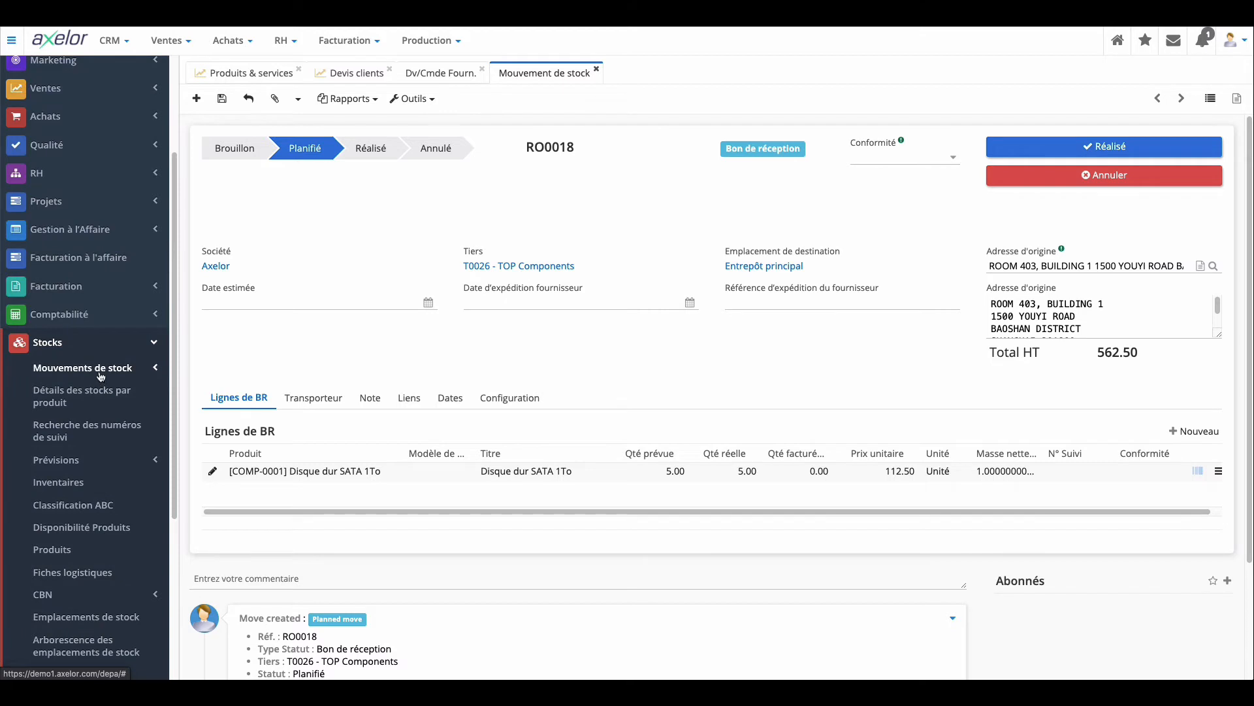
{"action": "left_click", "coordinate": [101, 371]}
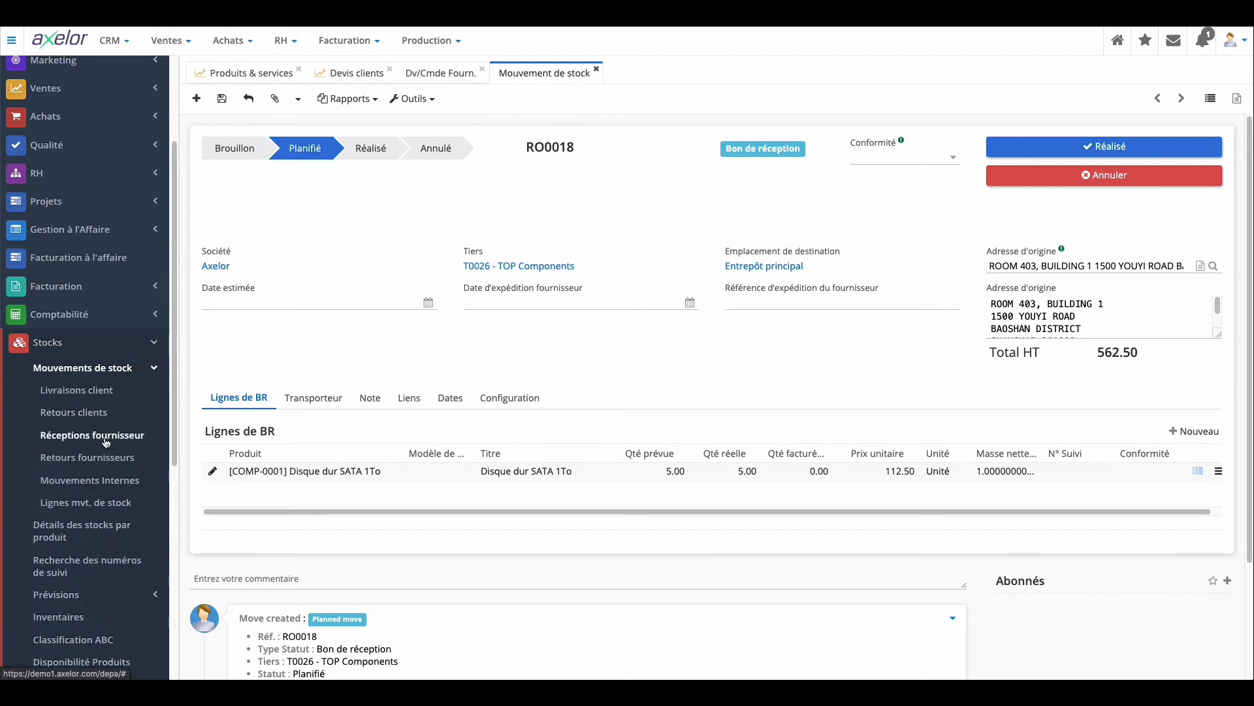
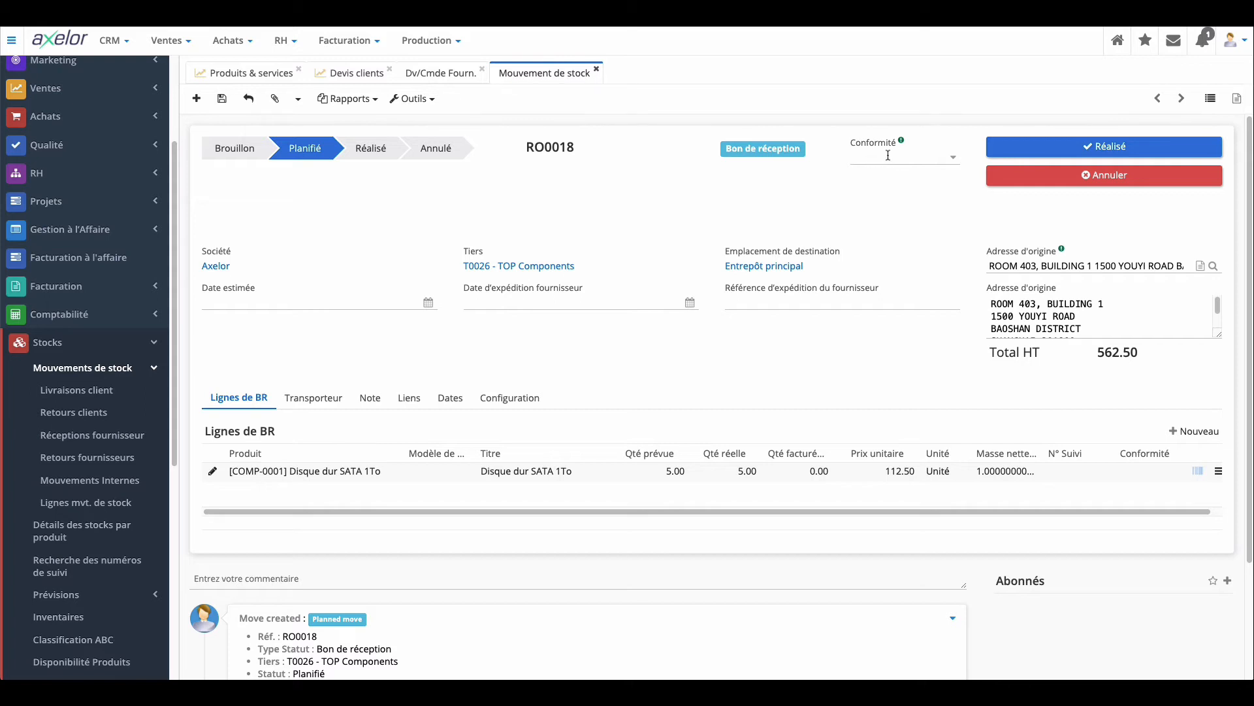
{"action": "left_click", "coordinate": [888, 160]}
{"action": "left_click", "coordinate": [788, 235]}
{"action": "scroll", "coordinate": [88, 253], "scroll_direction": "up", "scroll_amount": 1}
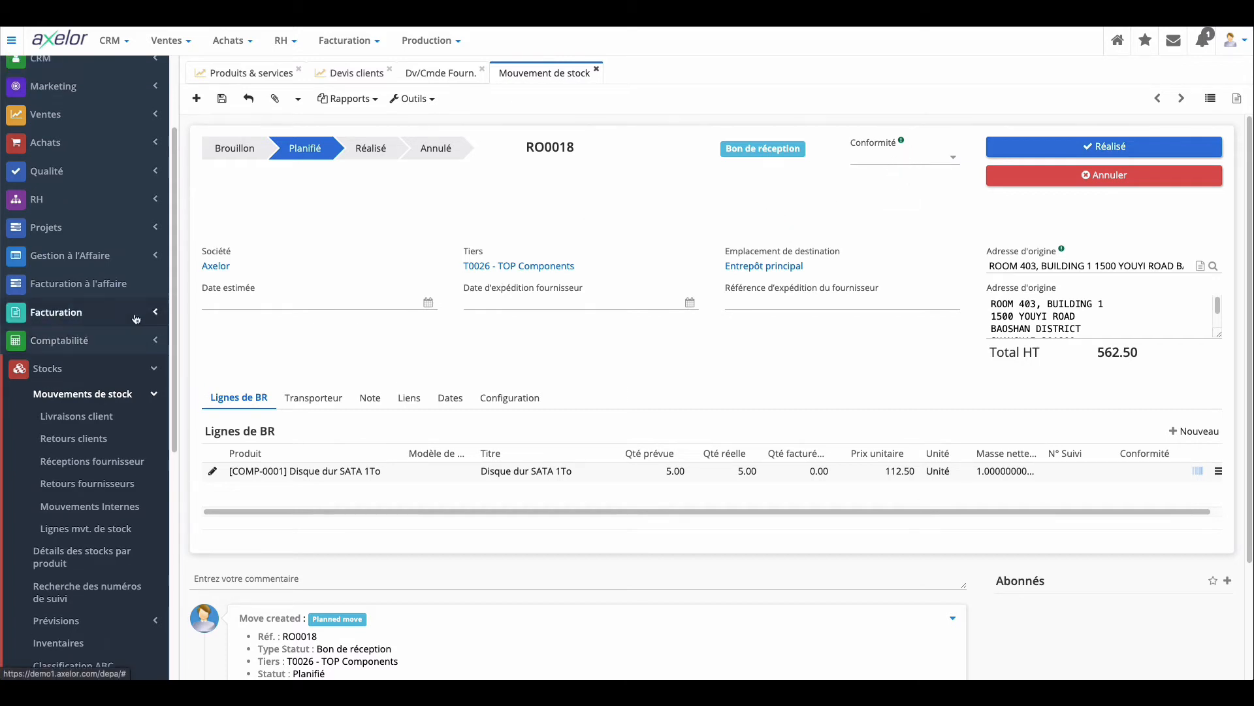
- Open the T0026 - TOP Components record from the supplier list in Achats
{"action": "left_click", "coordinate": [88, 154]}
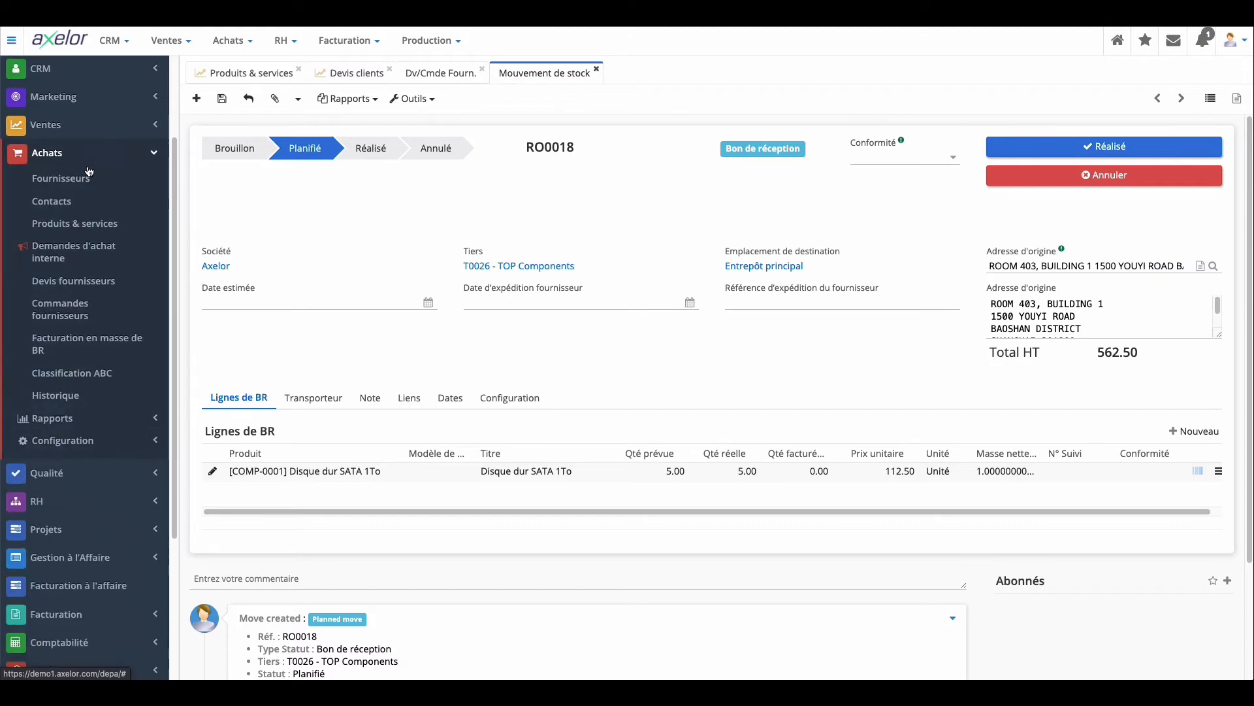
{"action": "left_click", "coordinate": [86, 186]}
{"action": "scroll", "coordinate": [679, 389], "scroll_direction": "down", "scroll_amount": 4}
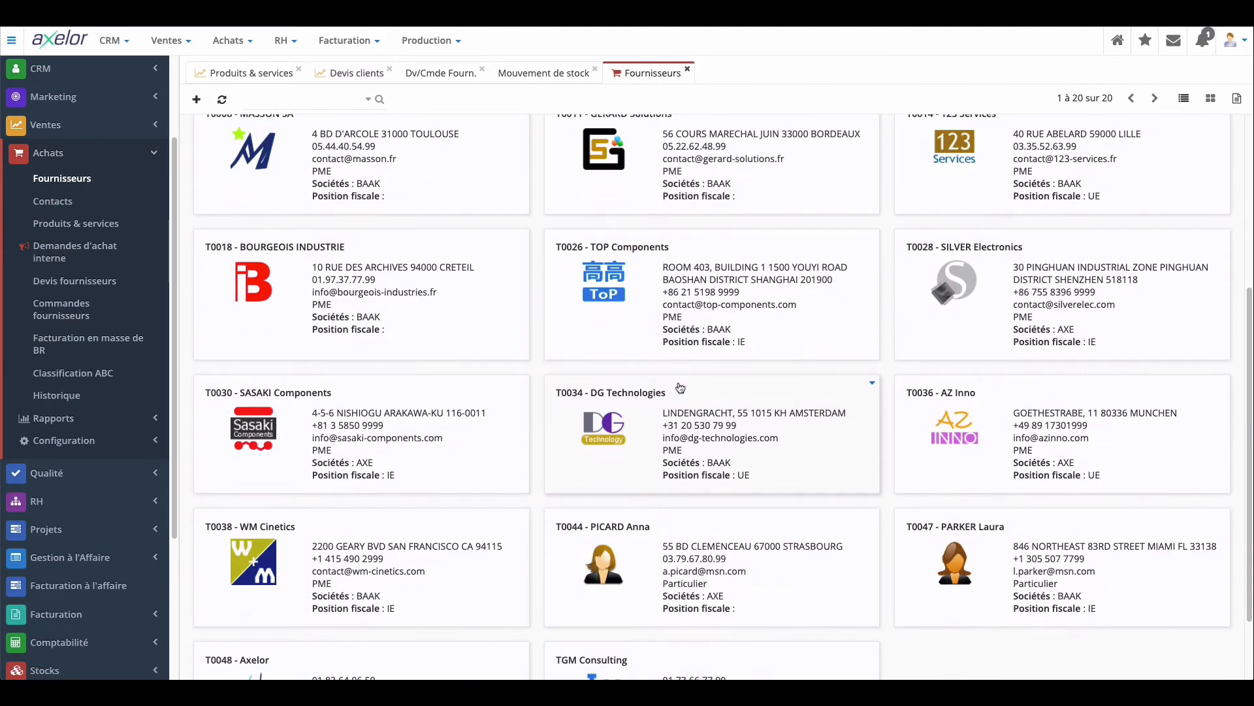
{"action": "left_click", "coordinate": [676, 280]}
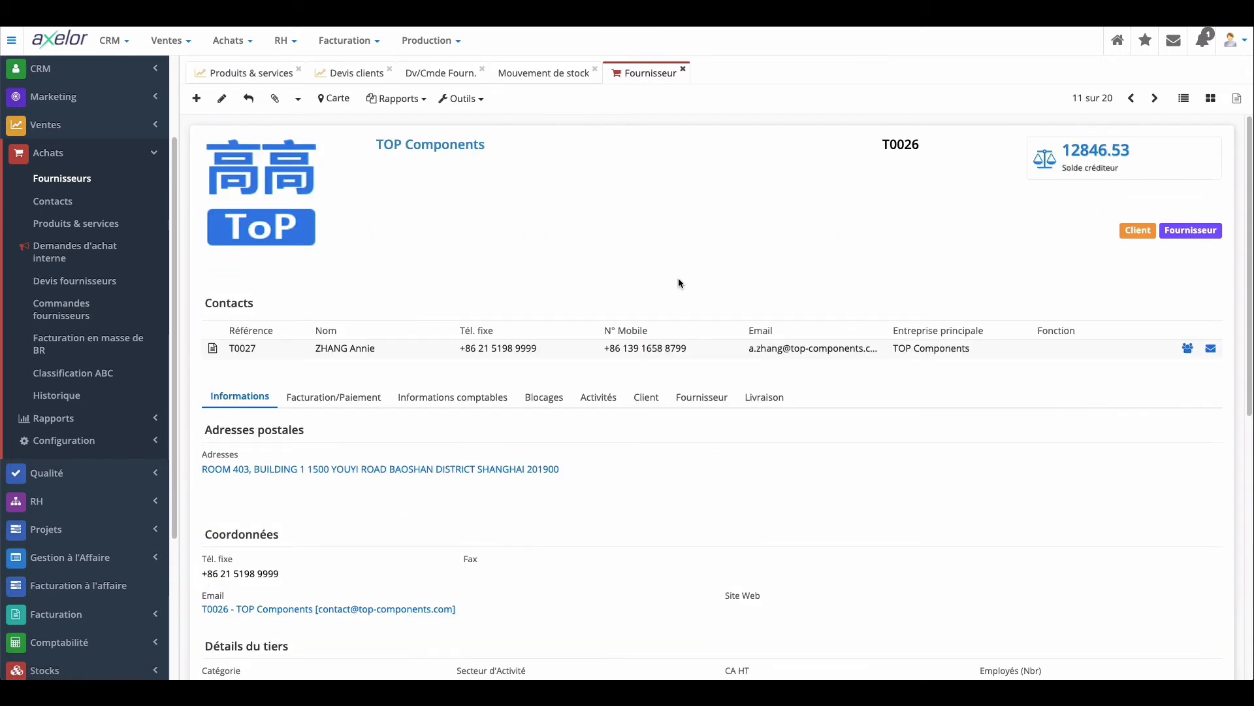
- Review the supplier's product catalogue, quality level and product quality ratings, and close the supplier record
{"action": "left_click", "coordinate": [694, 403]}
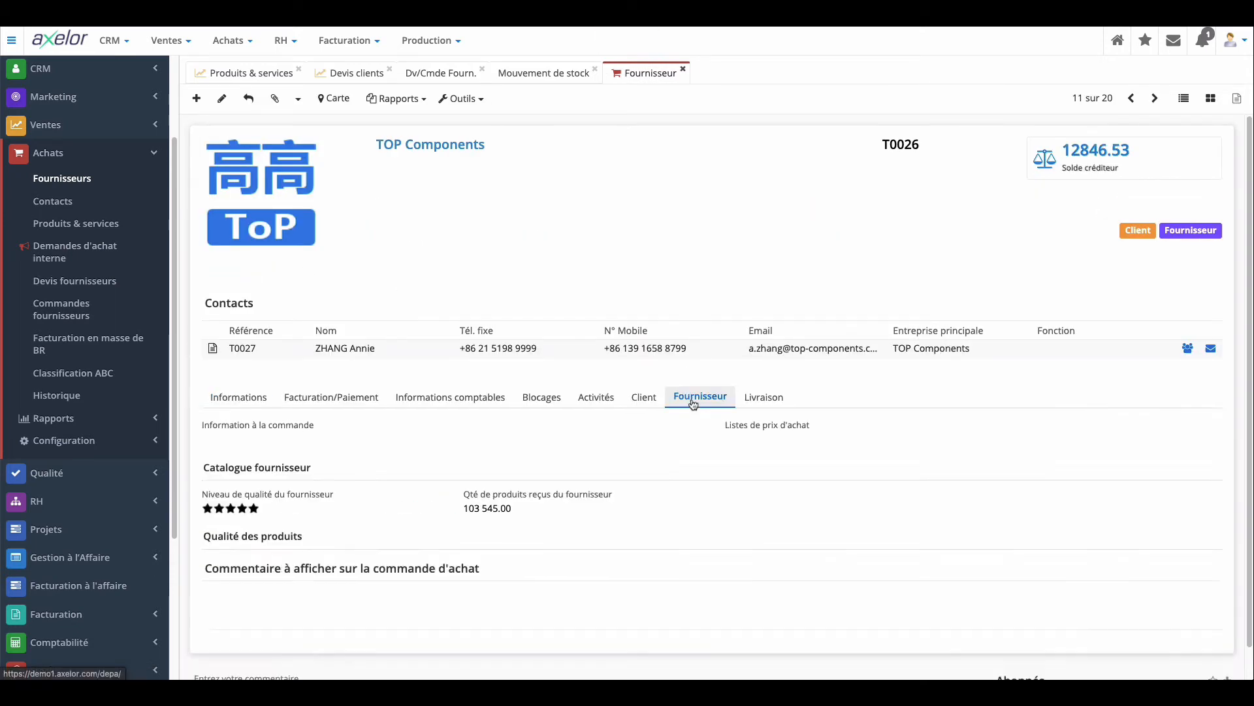
{"action": "scroll", "coordinate": [691, 398], "scroll_direction": "down", "scroll_amount": 1}
{"action": "scroll", "coordinate": [692, 397], "scroll_direction": "down", "scroll_amount": 2}
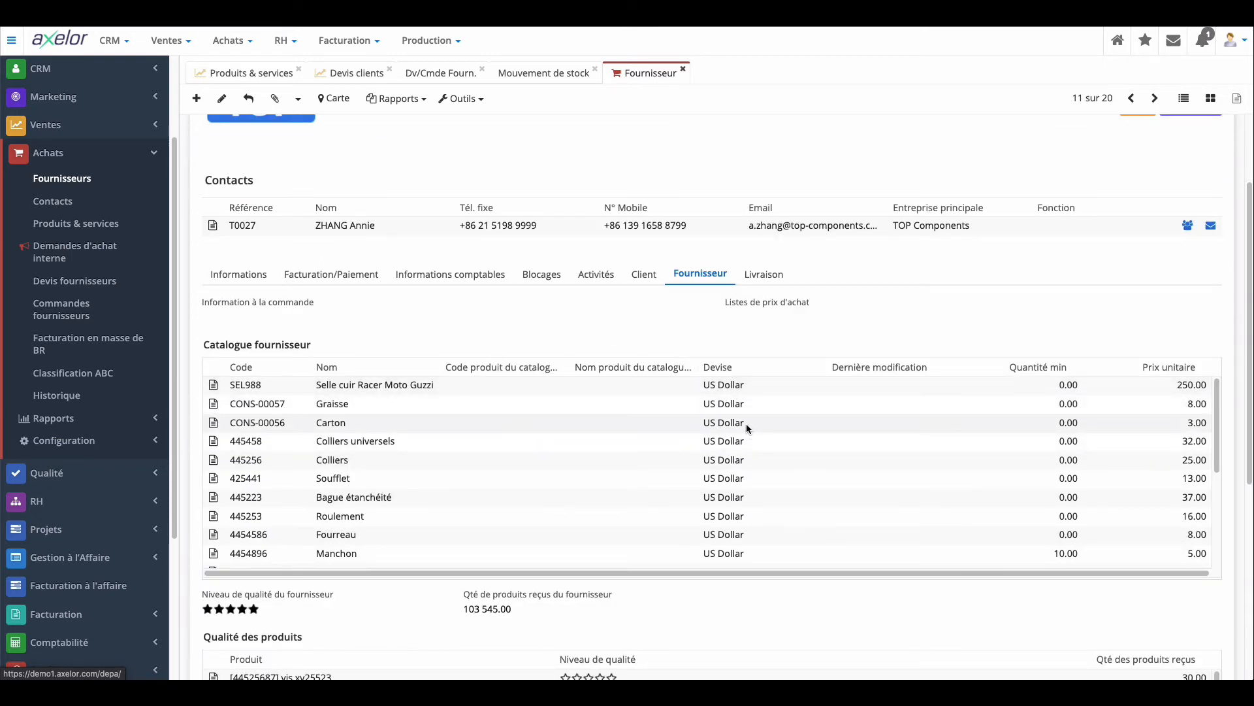
{"action": "scroll", "coordinate": [747, 426], "scroll_direction": "down", "scroll_amount": 5}
{"action": "scroll", "coordinate": [745, 355], "scroll_direction": "down", "scroll_amount": 3}
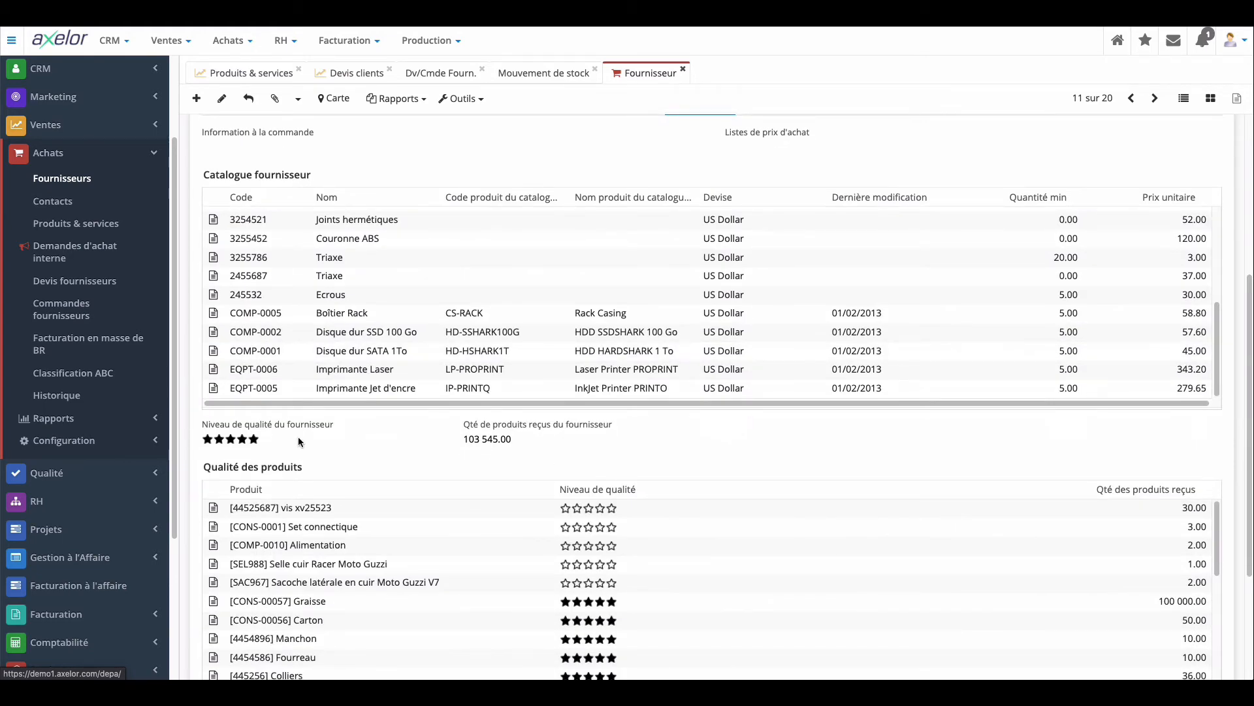
{"action": "scroll", "coordinate": [298, 439], "scroll_direction": "down", "scroll_amount": 1}
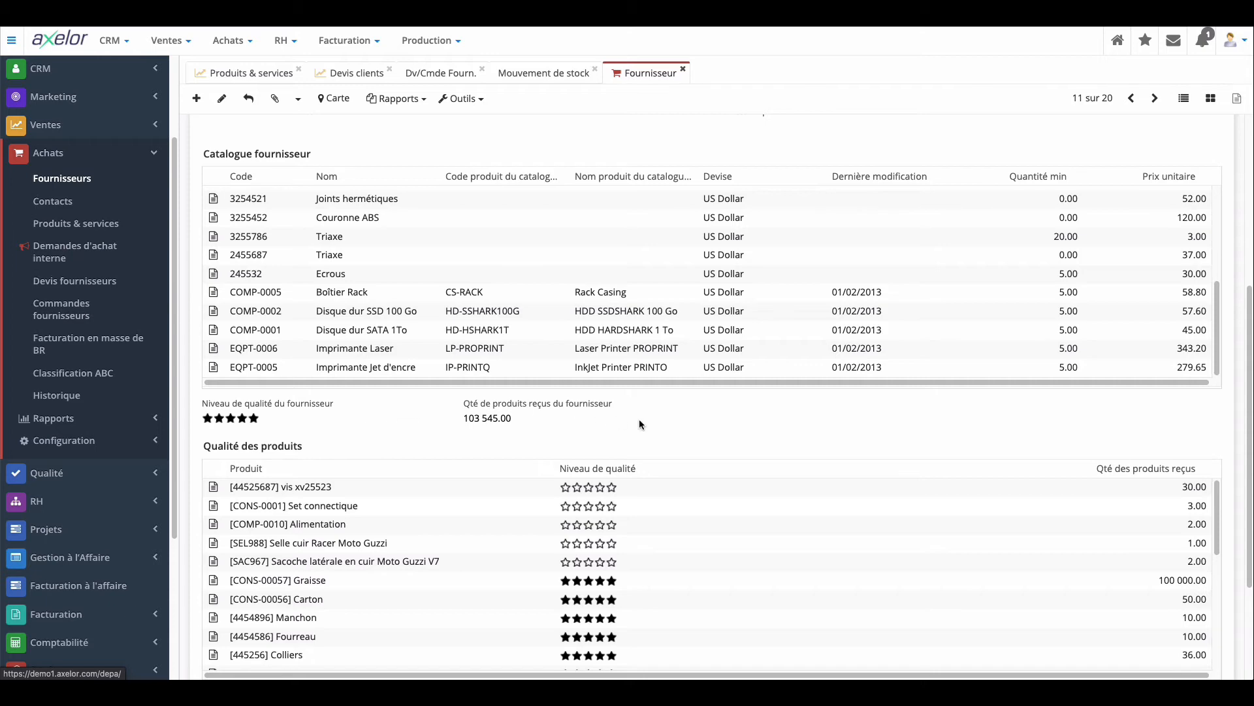
{"action": "left_click", "coordinate": [683, 70]}
- Set the goods receipt's conformity to Conforme, and confirm the stock movement as Réalisé
{"action": "left_click", "coordinate": [888, 157]}
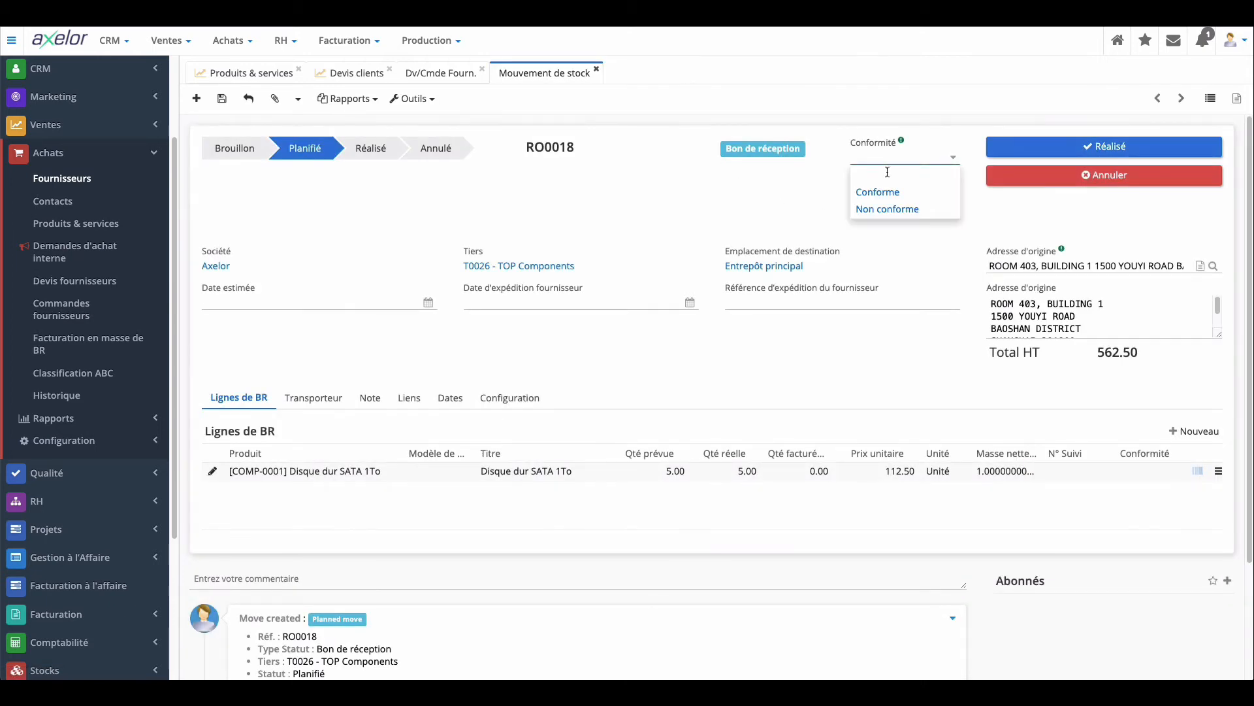
{"action": "left_click", "coordinate": [887, 193]}
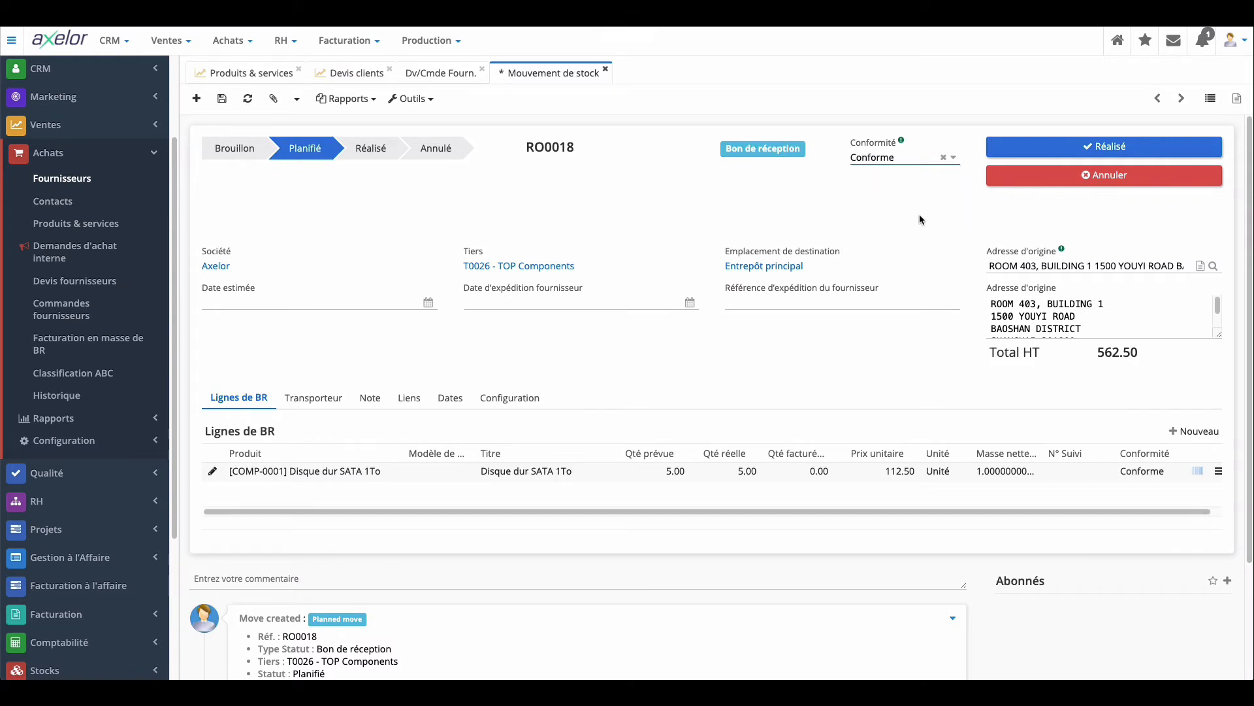
{"action": "left_click", "coordinate": [1033, 151]}
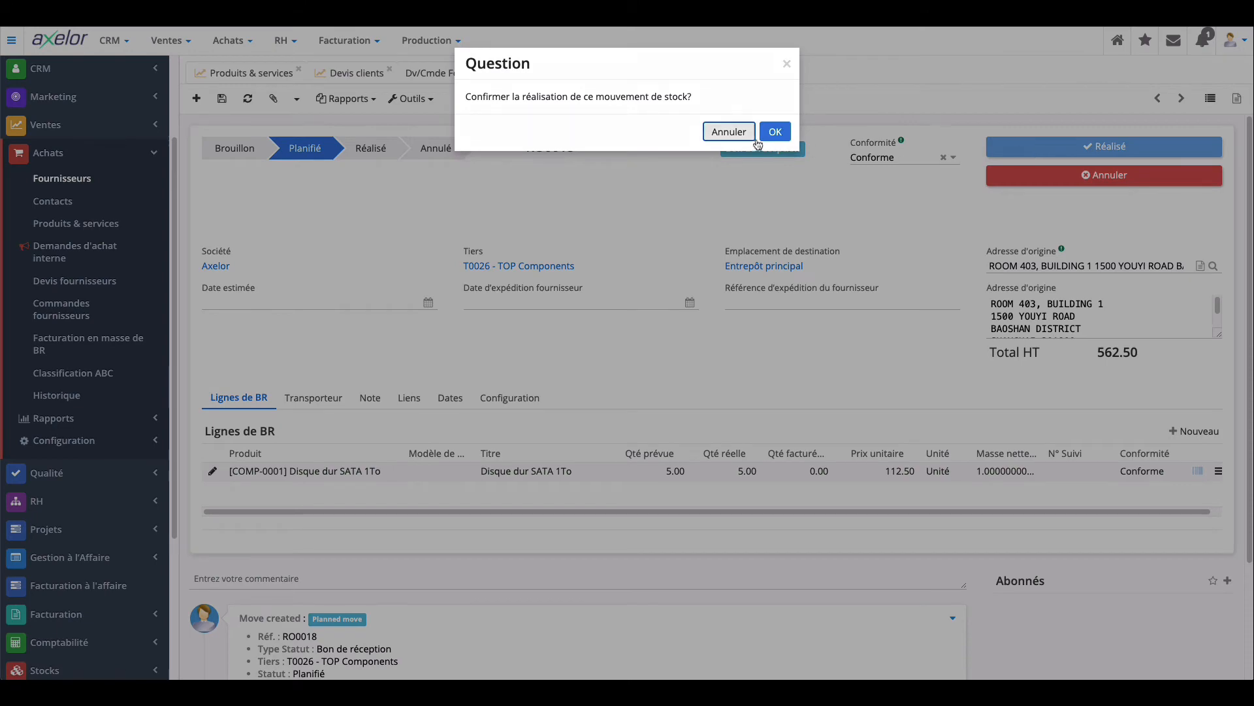
{"action": "left_click", "coordinate": [775, 132]}
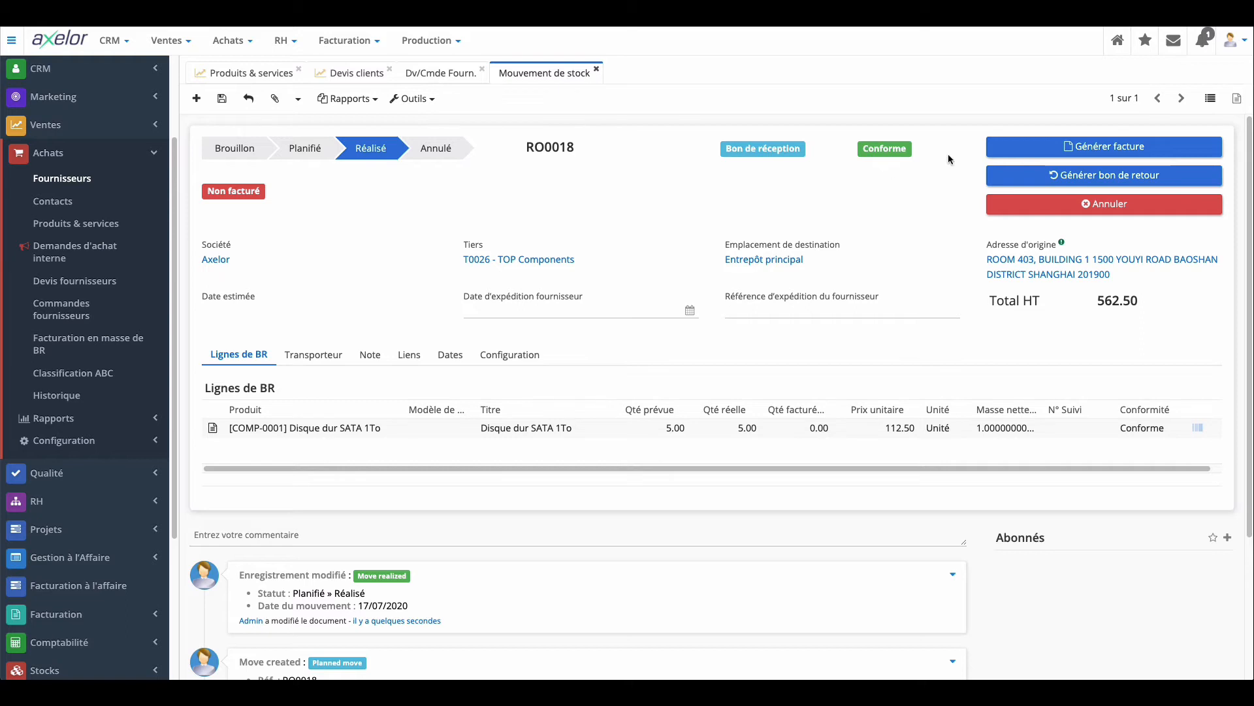
- Generate the supplier invoice from the receipt with Tout facturer, and review its billing information and invoice lines
{"action": "left_click", "coordinate": [1041, 146]}
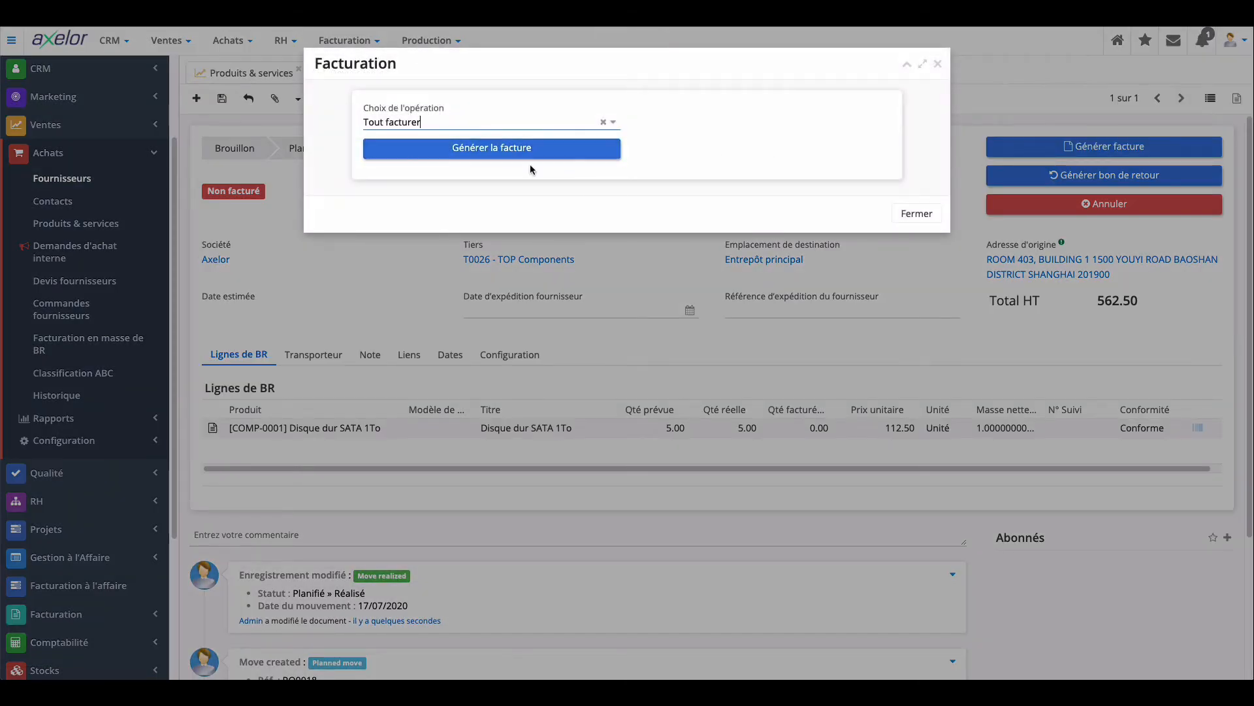
{"action": "left_click", "coordinate": [503, 152]}
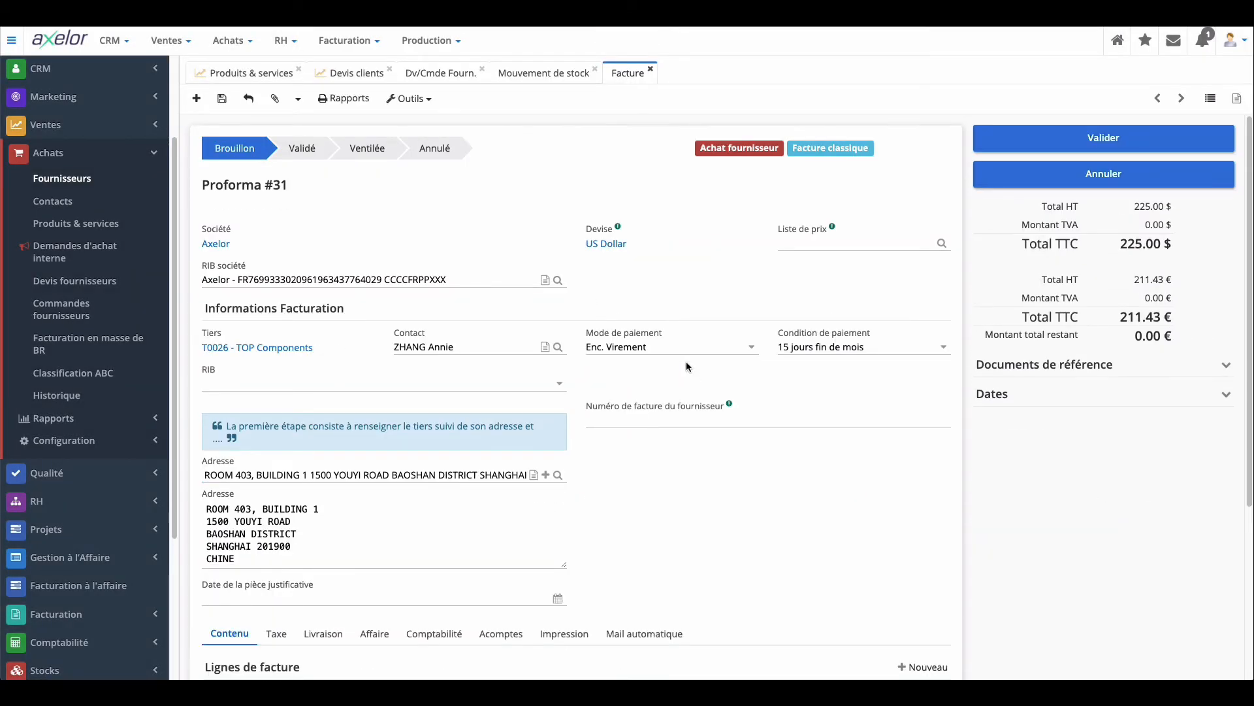
{"action": "scroll", "coordinate": [686, 362], "scroll_direction": "down", "scroll_amount": 3}
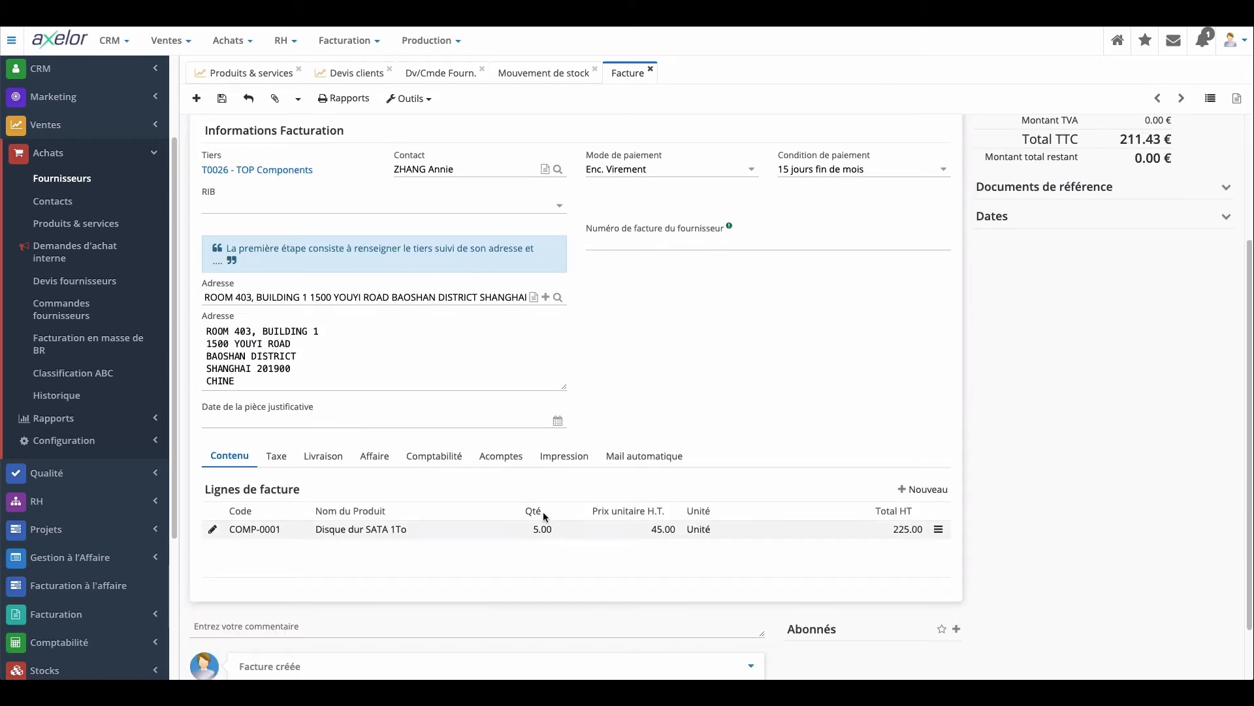
{"action": "scroll", "coordinate": [533, 442], "scroll_direction": "up", "scroll_amount": 3}
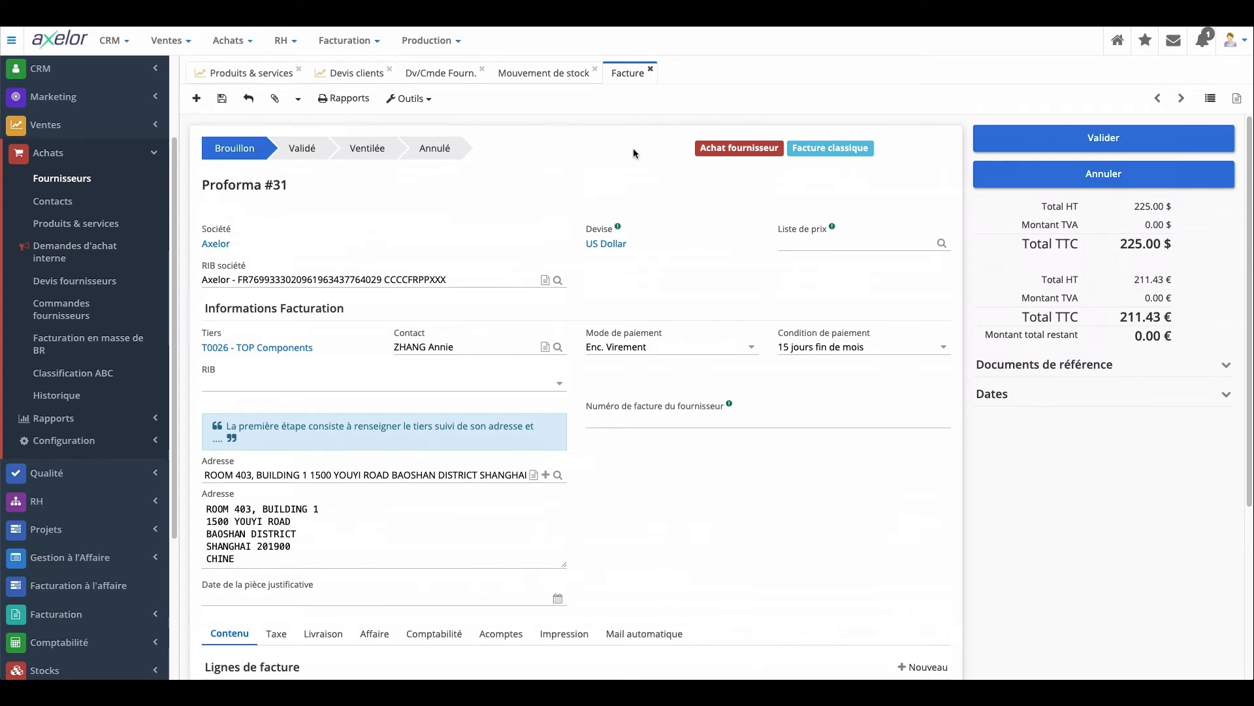
{"action": "scroll", "coordinate": [650, 352], "scroll_direction": "down", "scroll_amount": 1}
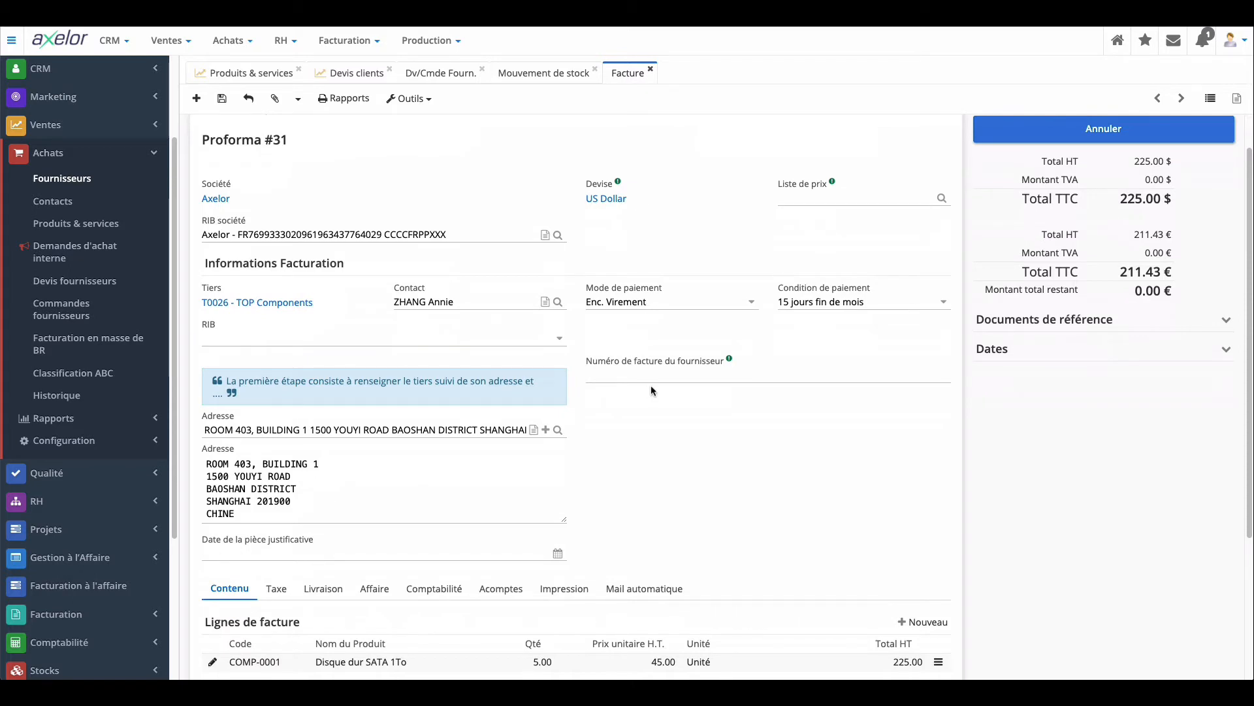
{"action": "scroll", "coordinate": [651, 391], "scroll_direction": "down", "scroll_amount": 2}
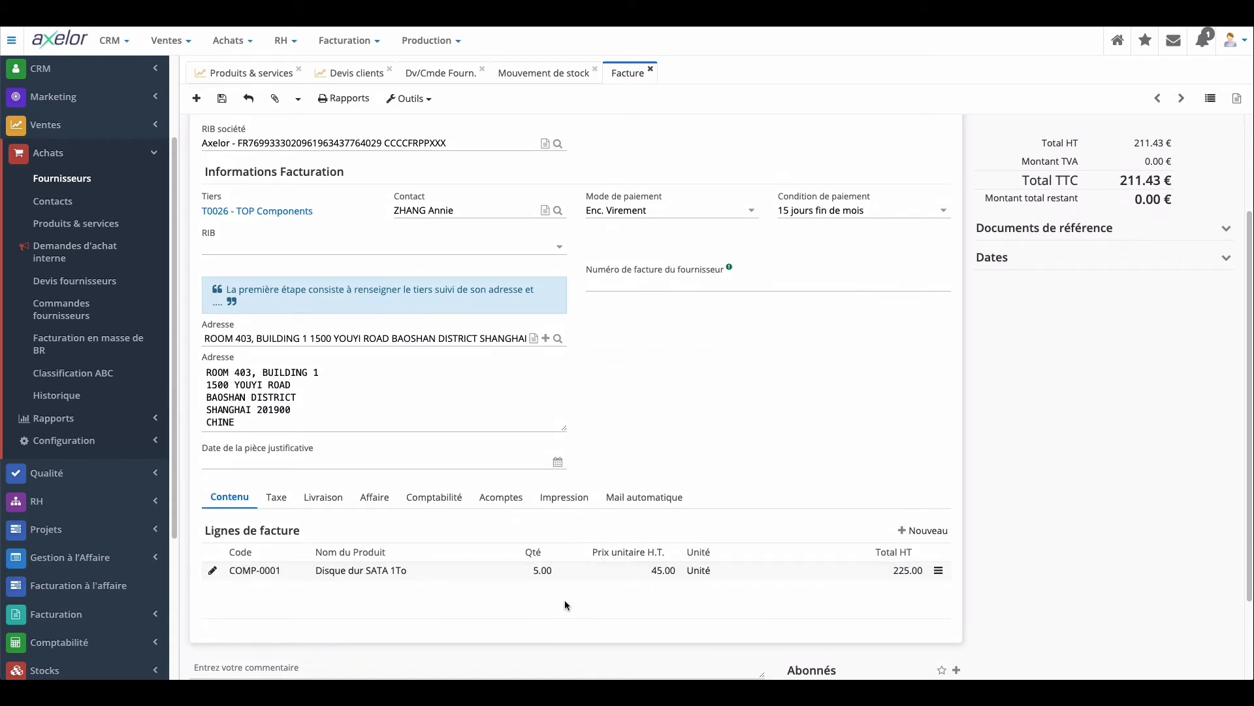
{"action": "scroll", "coordinate": [564, 598], "scroll_direction": "up", "scroll_amount": 2}
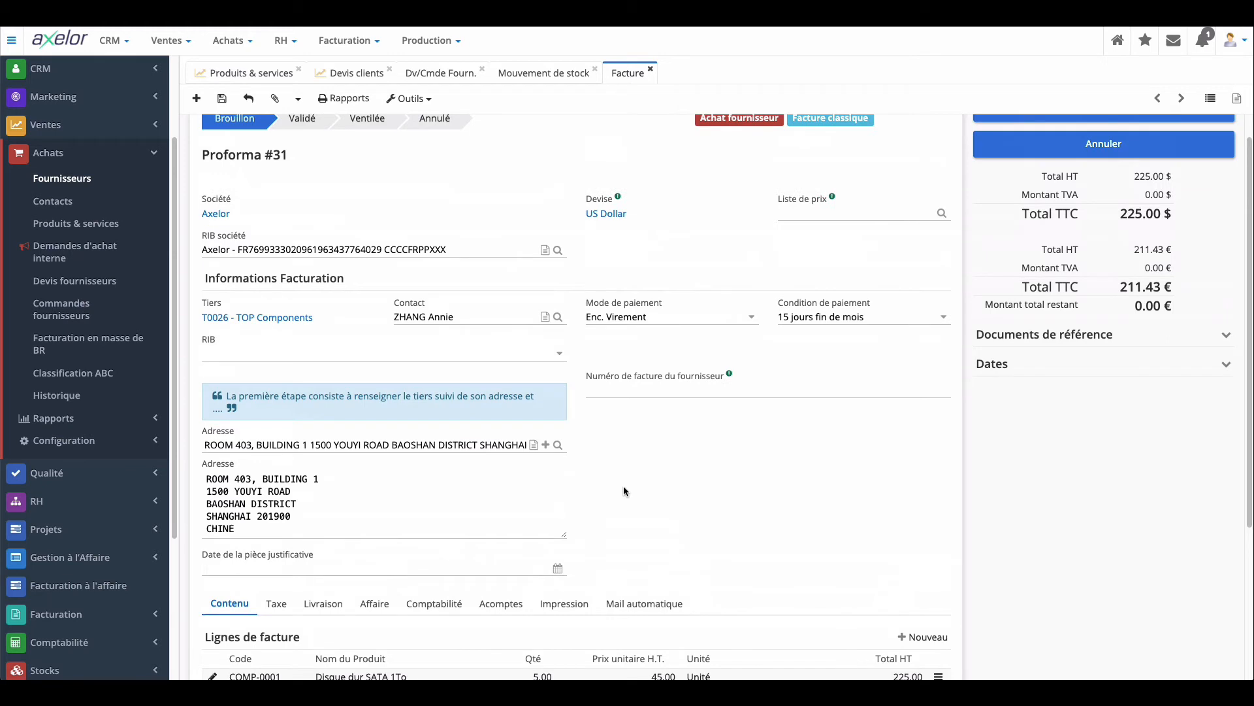
{"action": "scroll", "coordinate": [511, 563], "scroll_direction": "down", "scroll_amount": 1}
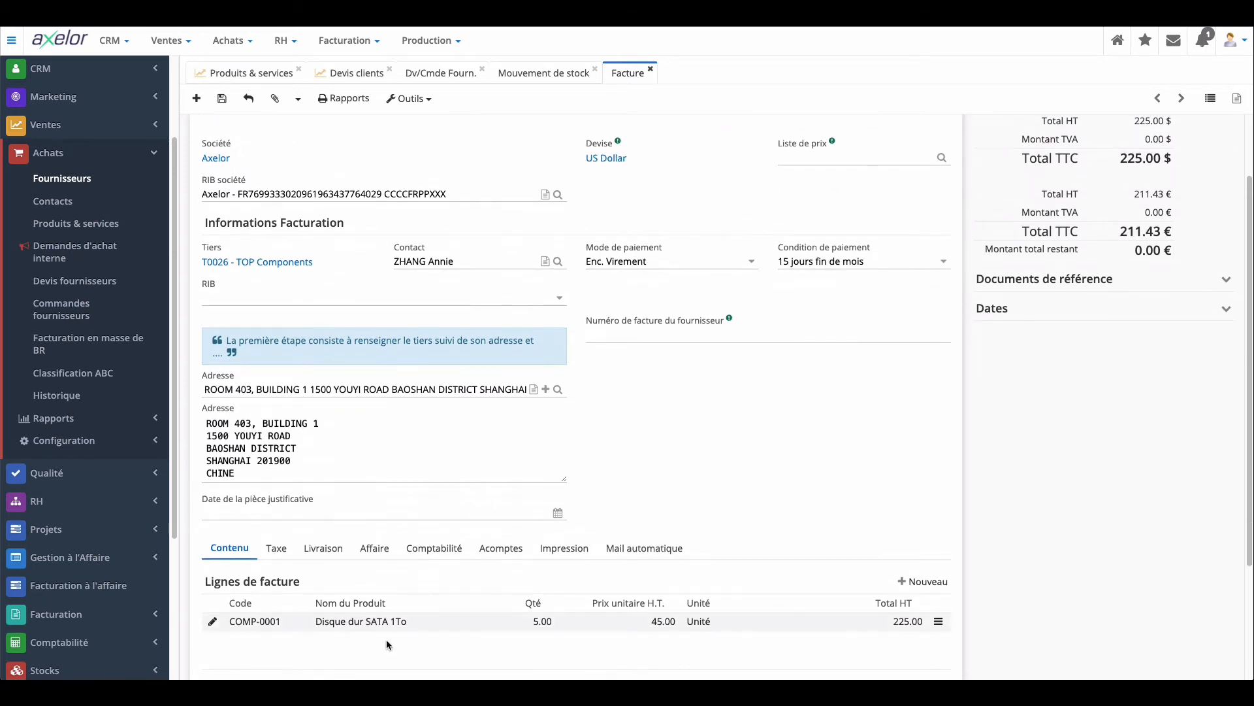
{"action": "scroll", "coordinate": [407, 620], "scroll_direction": "up", "scroll_amount": 1}
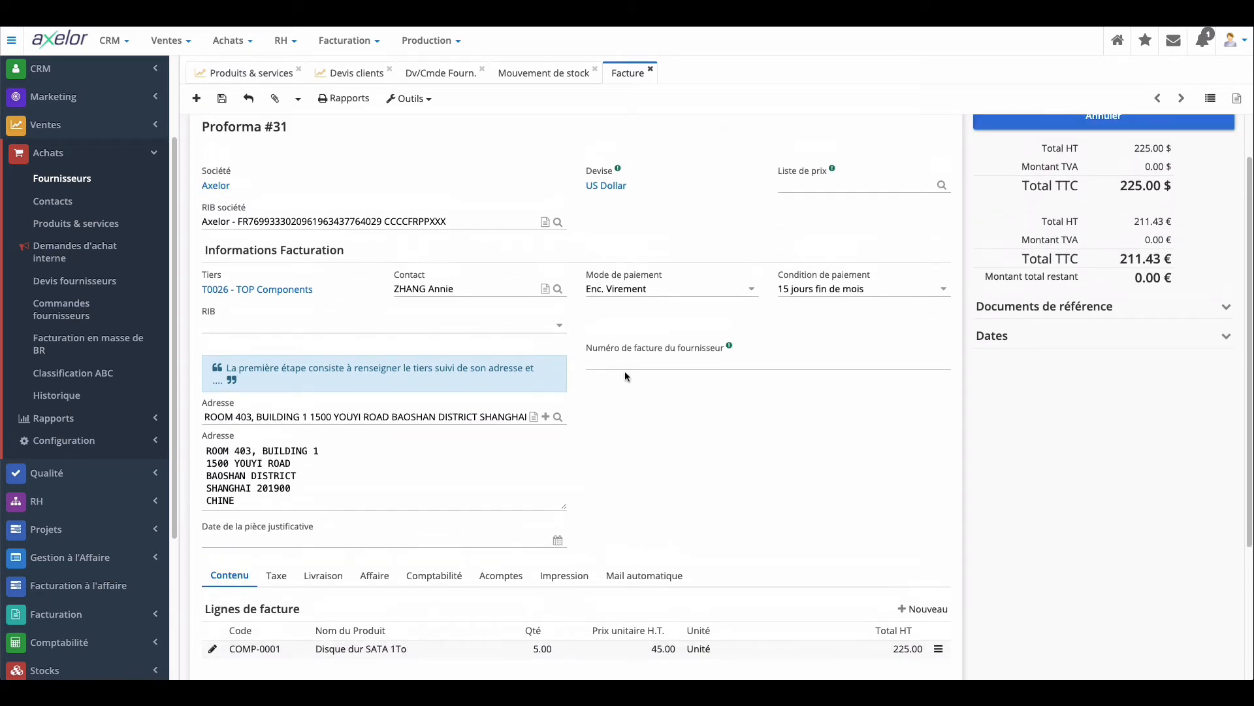
- Set the supplier invoice number to 132353, payment mode to Dec. Prélèvement and document date to 17/07/2020, and validate the supplier invoice
{"action": "left_click", "coordinate": [620, 363]}
{"action": "type", "text": "132353"}
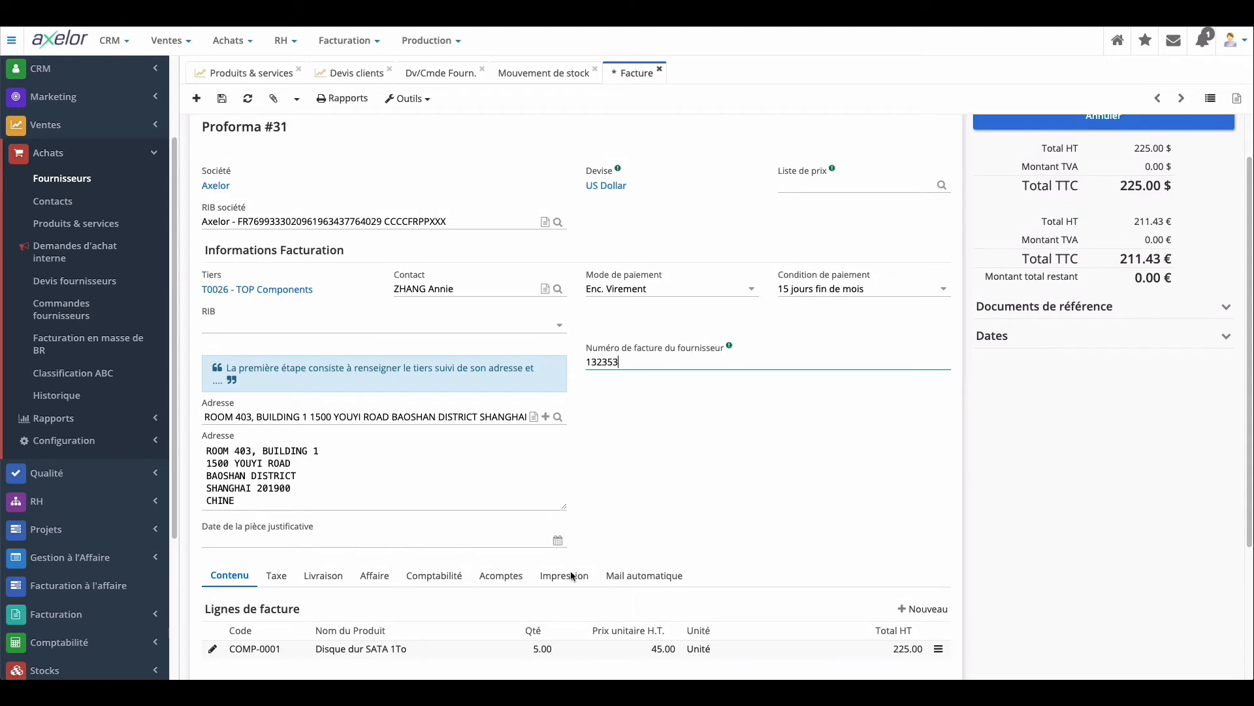
{"action": "left_click", "coordinate": [557, 540]}
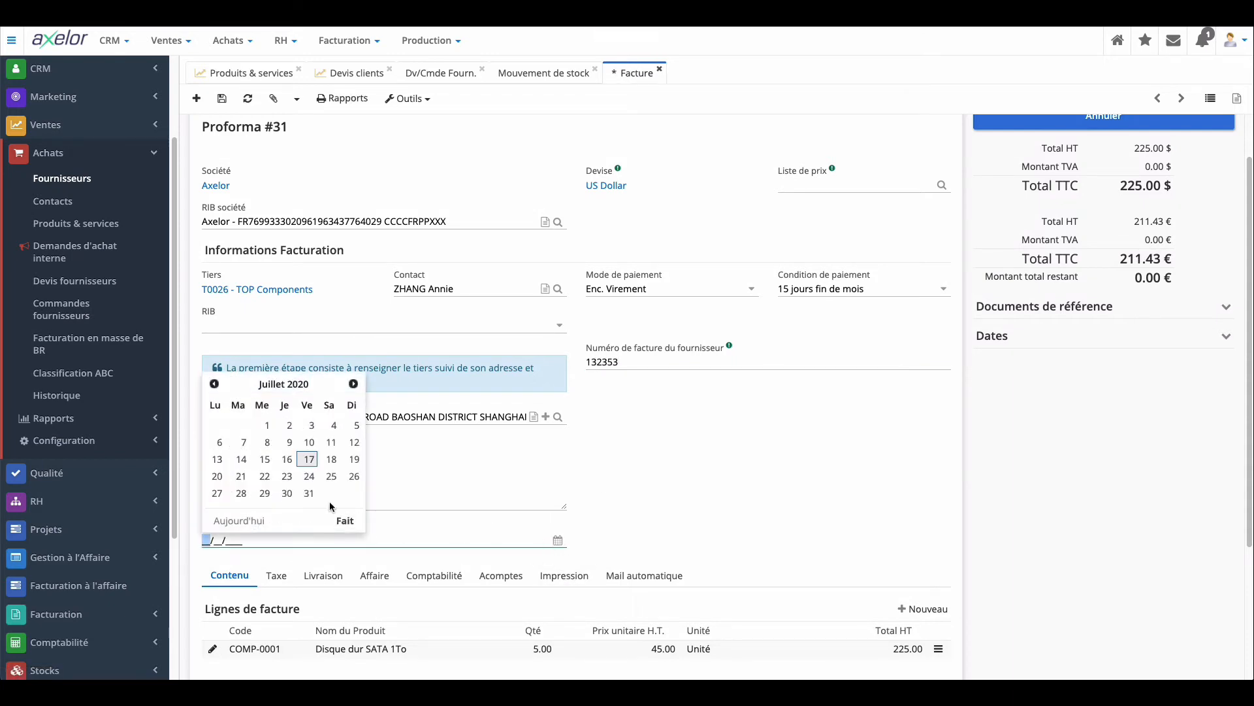
{"action": "left_click", "coordinate": [310, 459]}
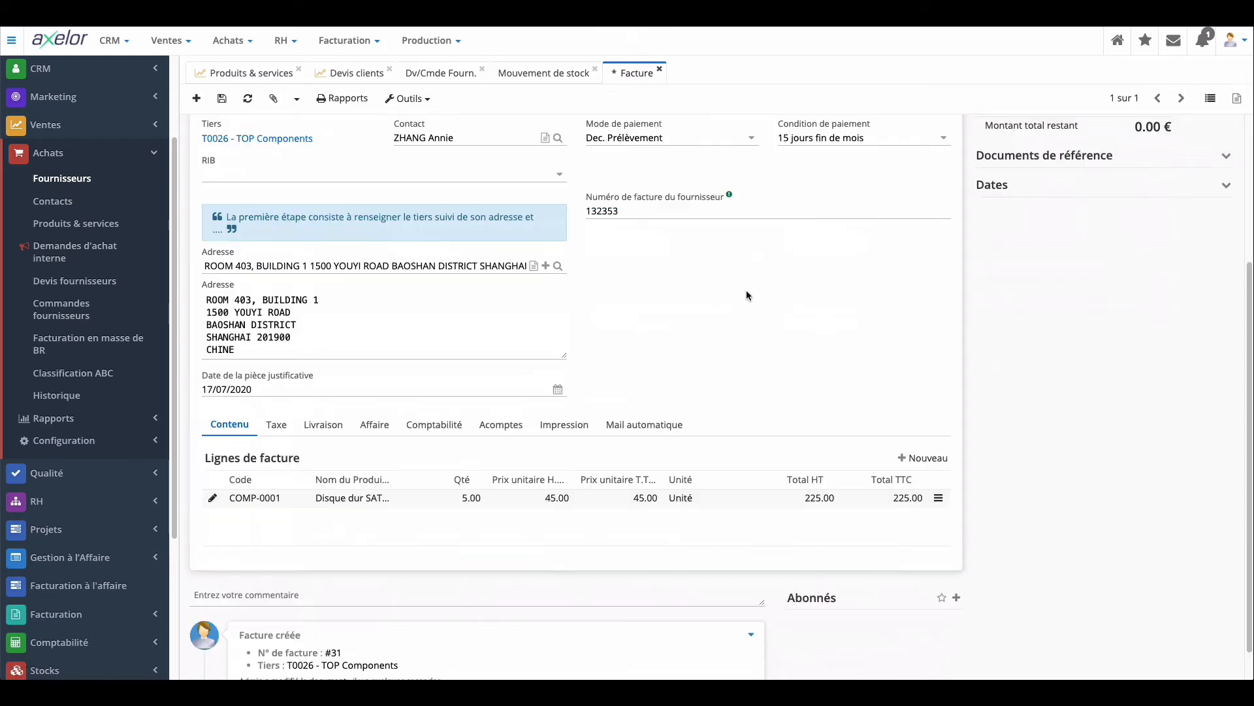
{"action": "scroll", "coordinate": [746, 288], "scroll_direction": "up", "scroll_amount": 3}
{"action": "left_click", "coordinate": [1116, 139]}
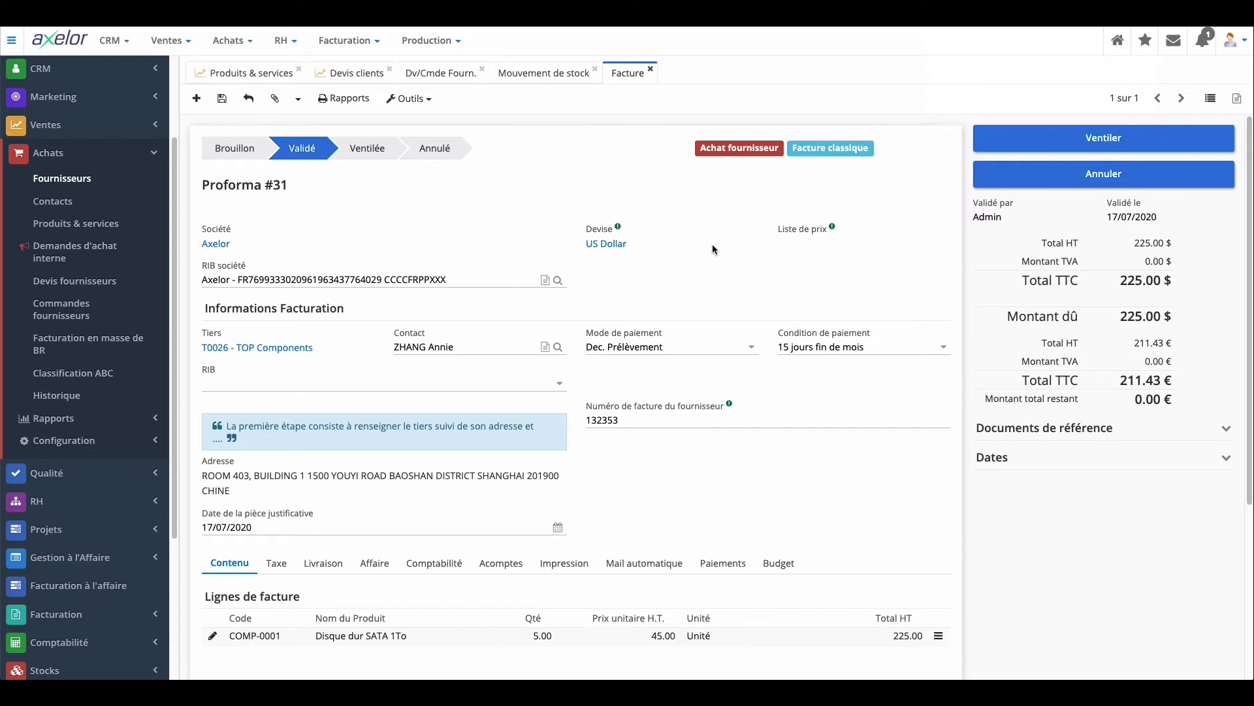
- Generate the delivery note from the confirmed 123 Services customer order and review its delivery lines through to their availability
{"action": "left_click", "coordinate": [354, 73]}
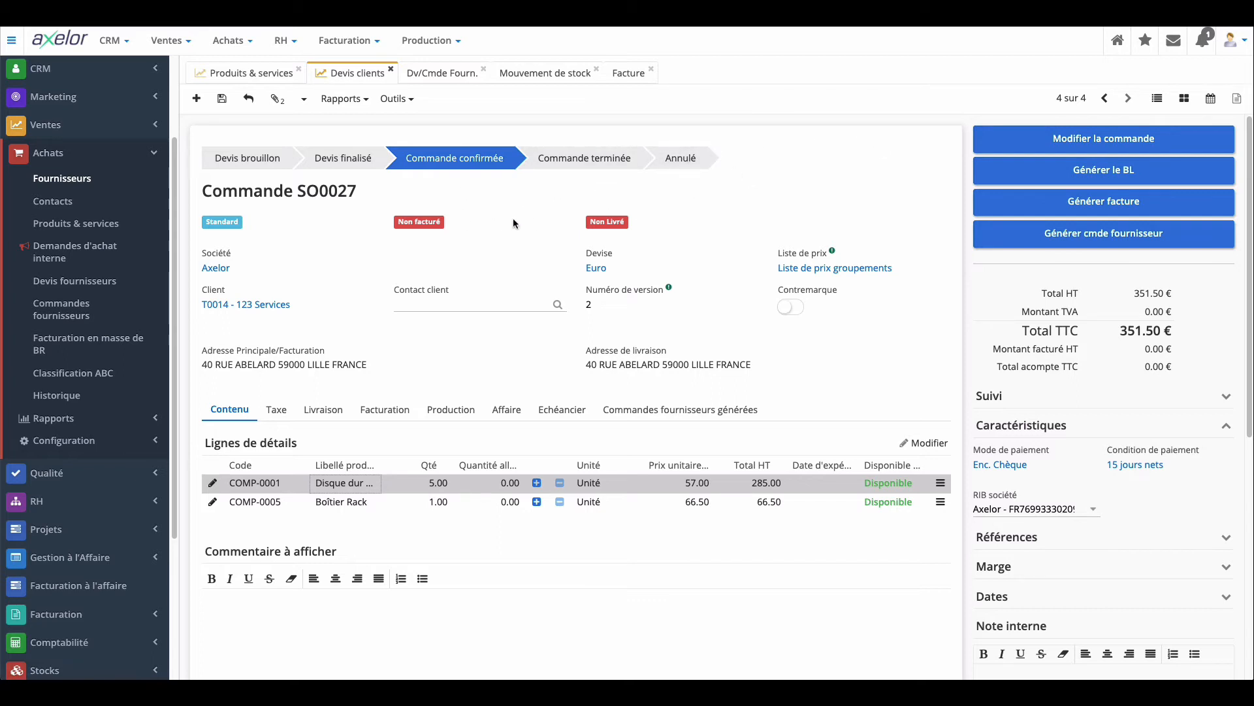
{"action": "left_click", "coordinate": [1124, 185]}
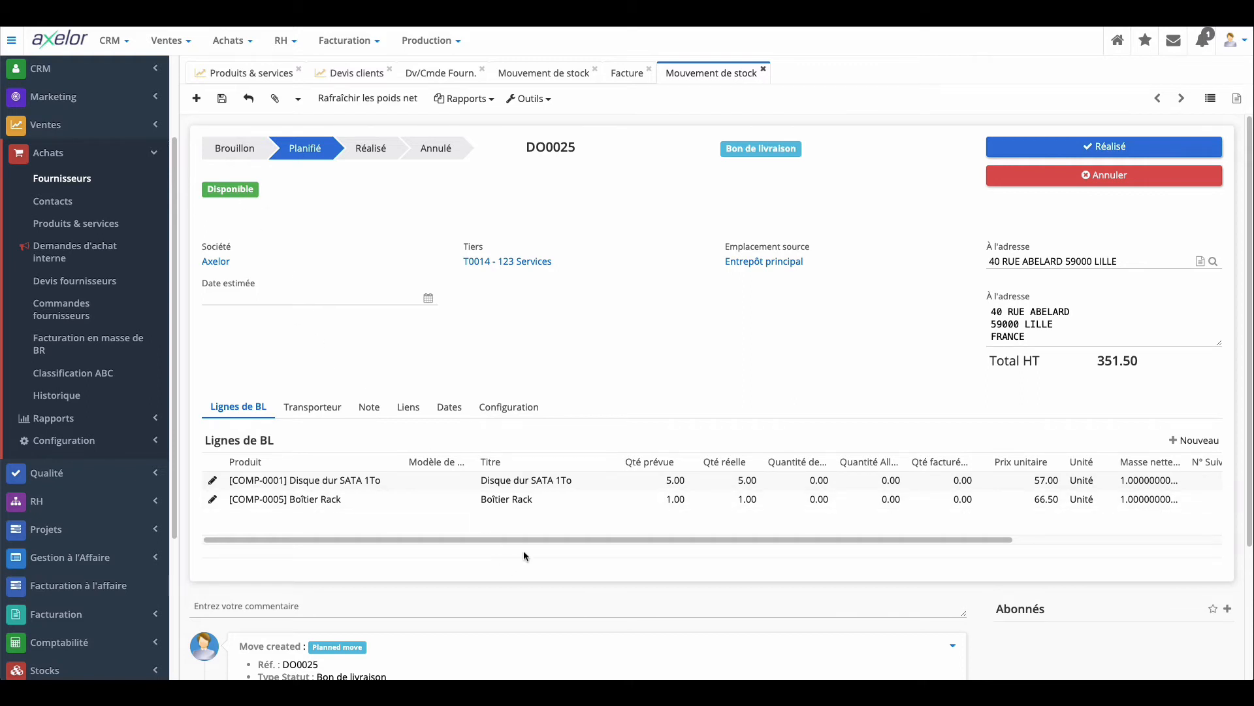
{"action": "left_click_drag", "start_coordinate": [532, 539], "coordinate": [822, 539]}
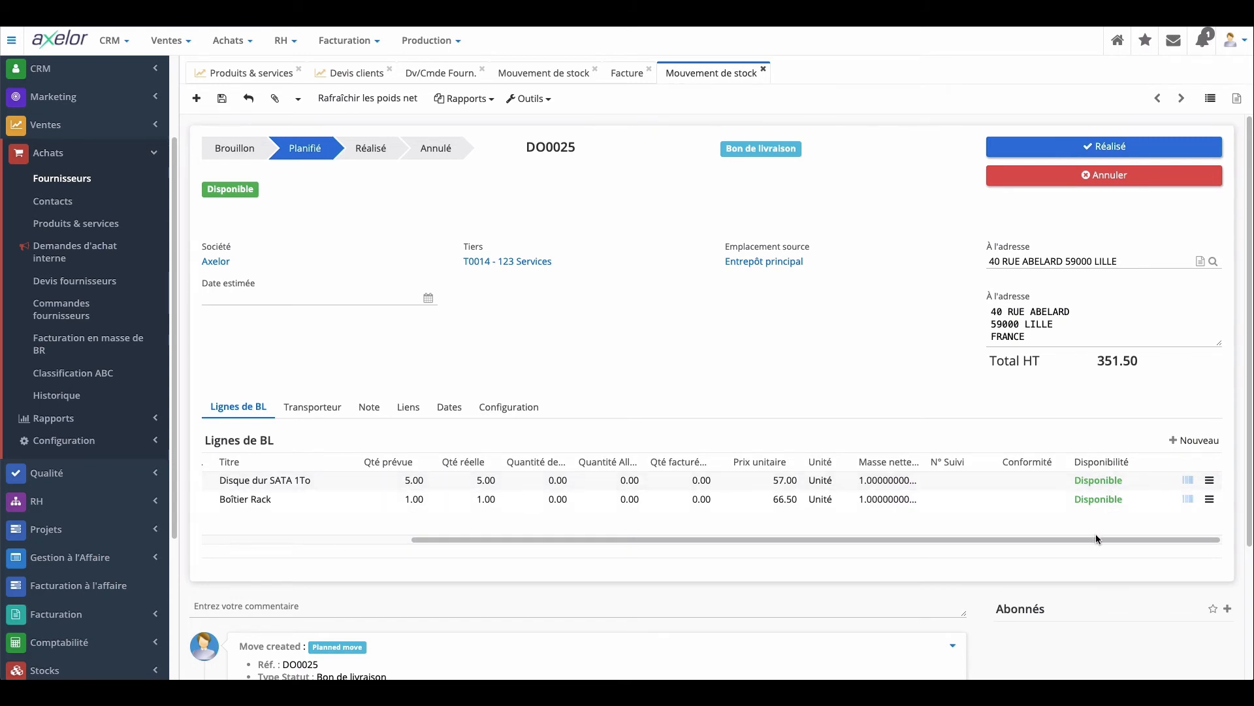
{"action": "left_click_drag", "start_coordinate": [1096, 539], "coordinate": [682, 565]}
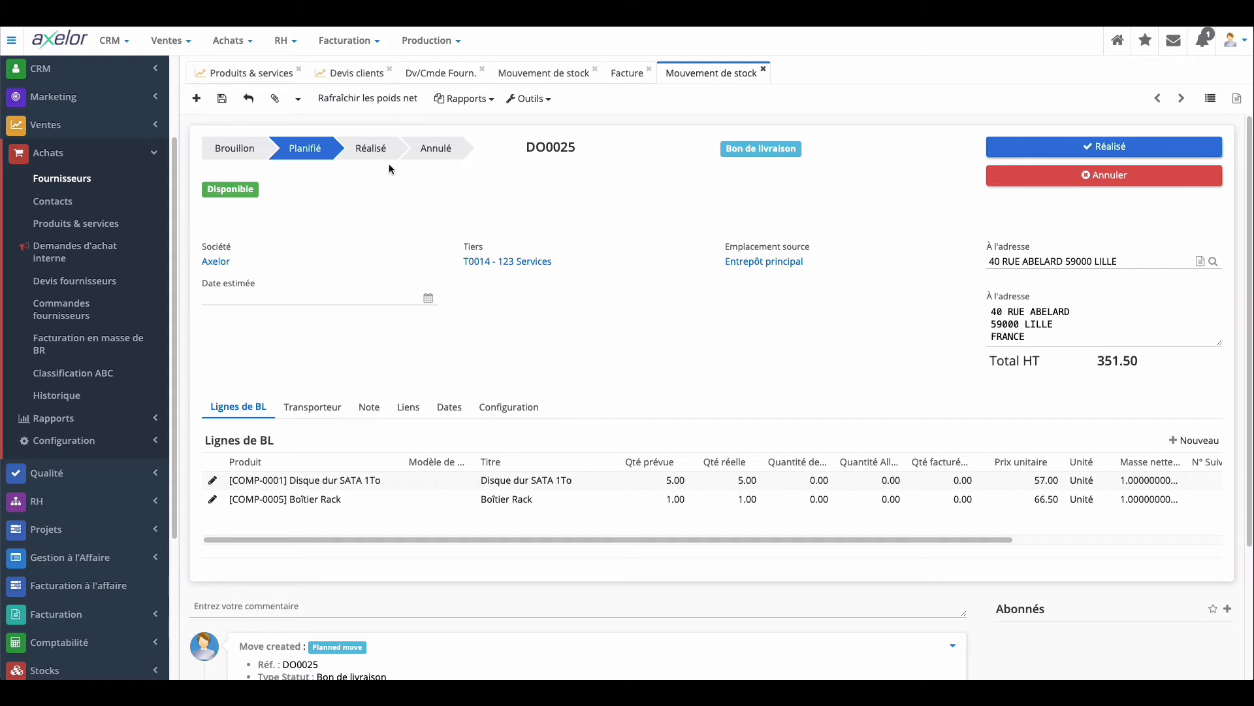
- Print the preparation slip (bon de préparation) for the customer delivery, and close the printed document
{"action": "left_click", "coordinate": [463, 98]}
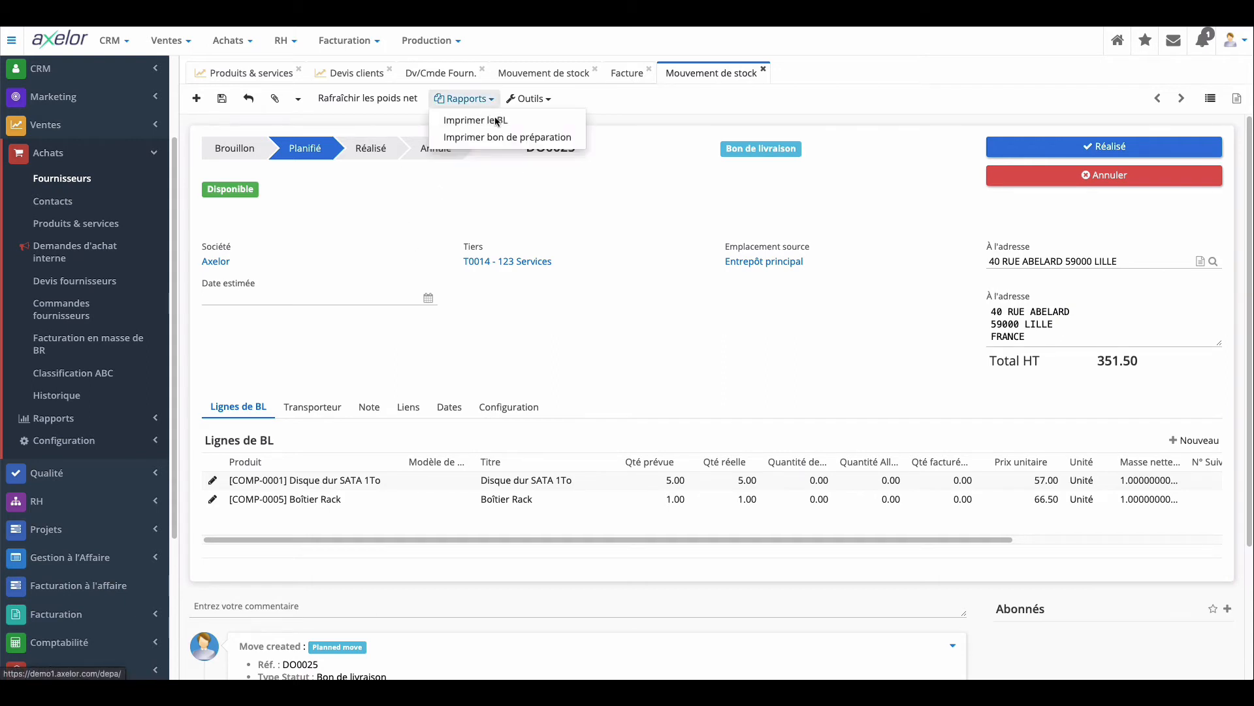
{"action": "left_click", "coordinate": [504, 138]}
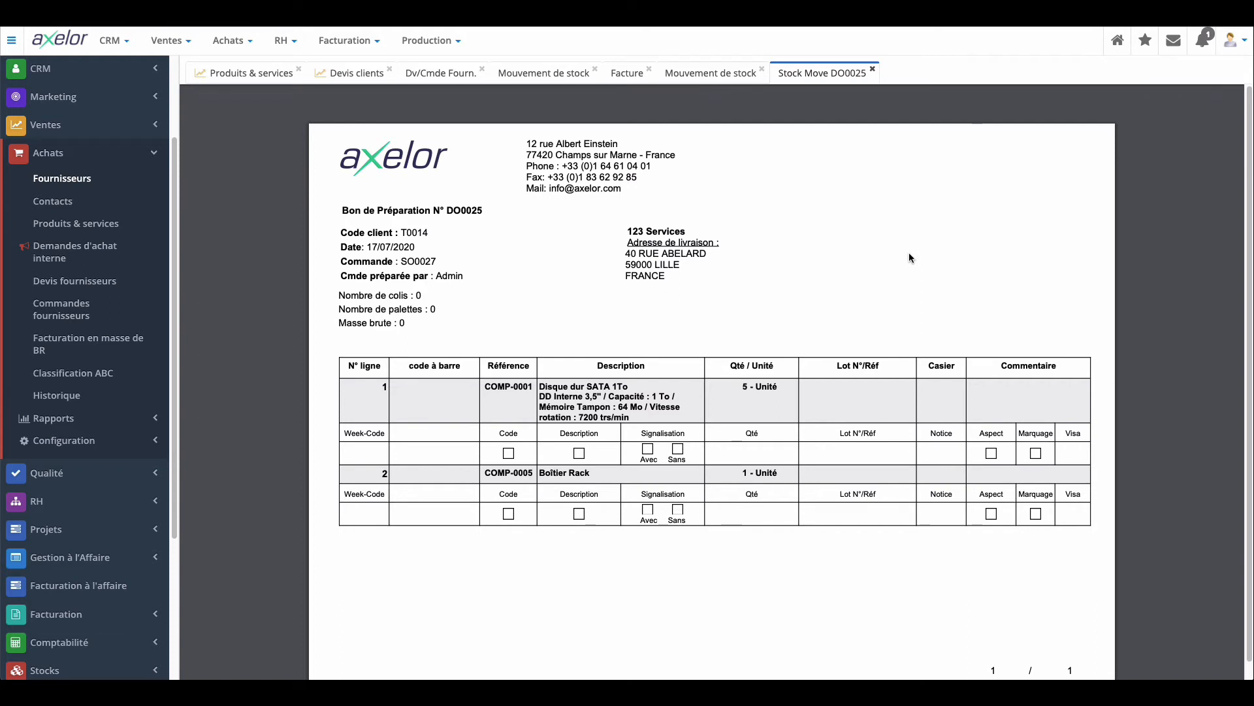
{"action": "left_click", "coordinate": [873, 69]}
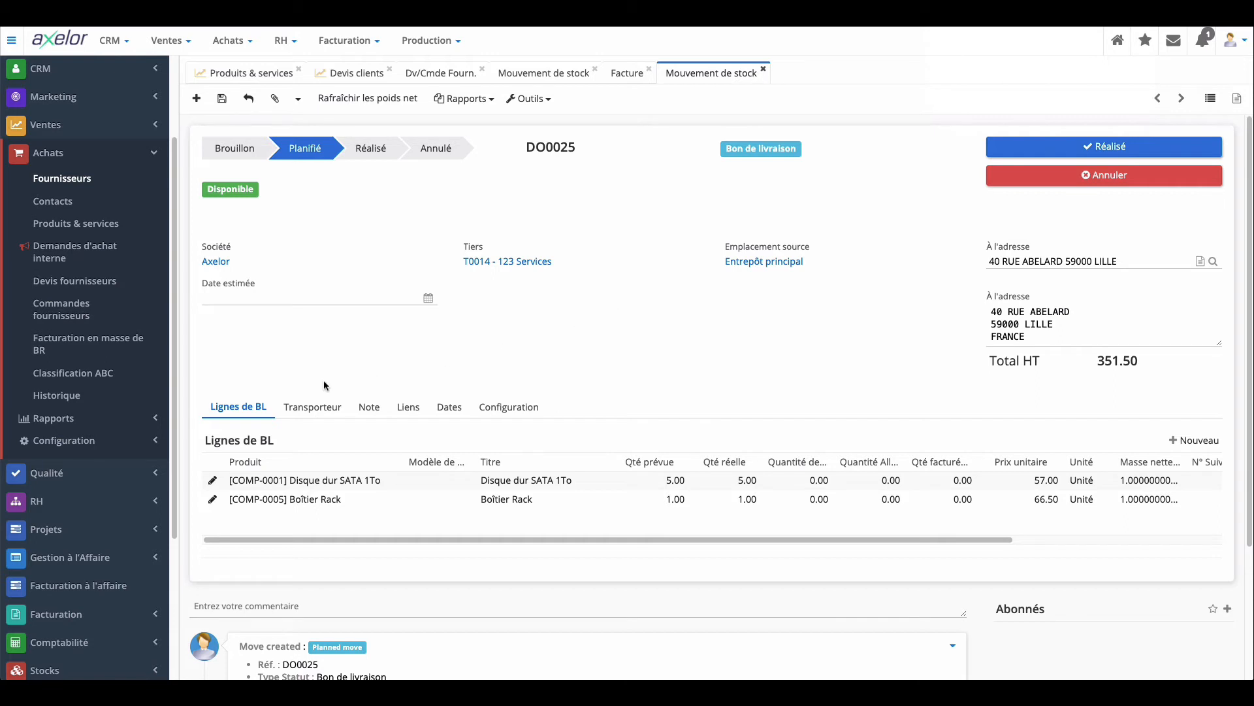
- Set the delivery note's Mode de livraison to Livraison à domicile and its Transporteur to Mondial Relay
{"action": "left_click", "coordinate": [318, 405]}
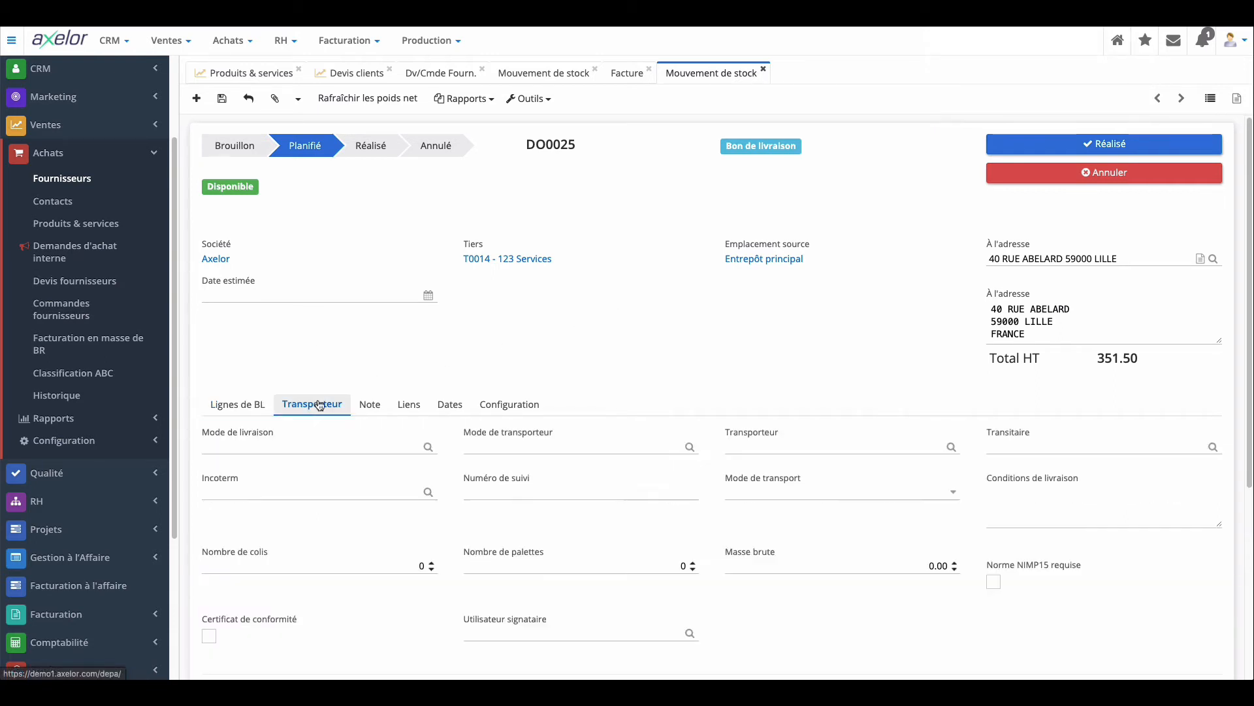
{"action": "left_click", "coordinate": [377, 447]}
{"action": "left_click", "coordinate": [362, 461]}
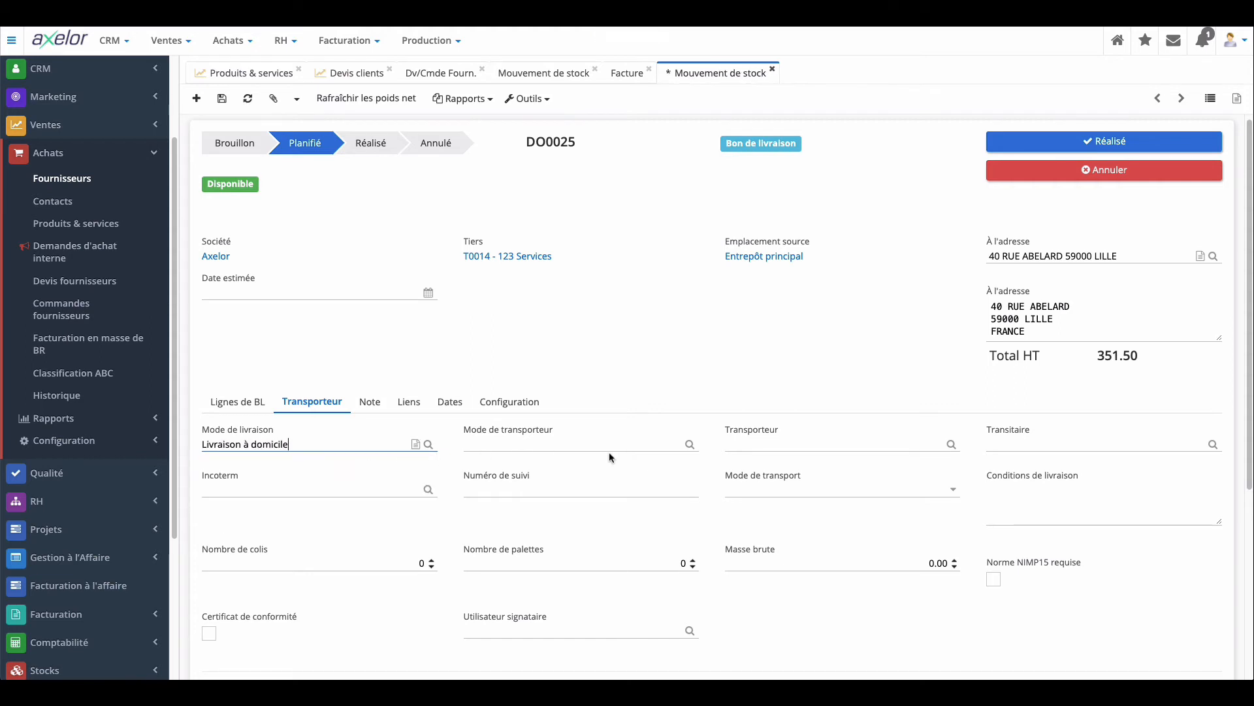
{"action": "left_click", "coordinate": [743, 445]}
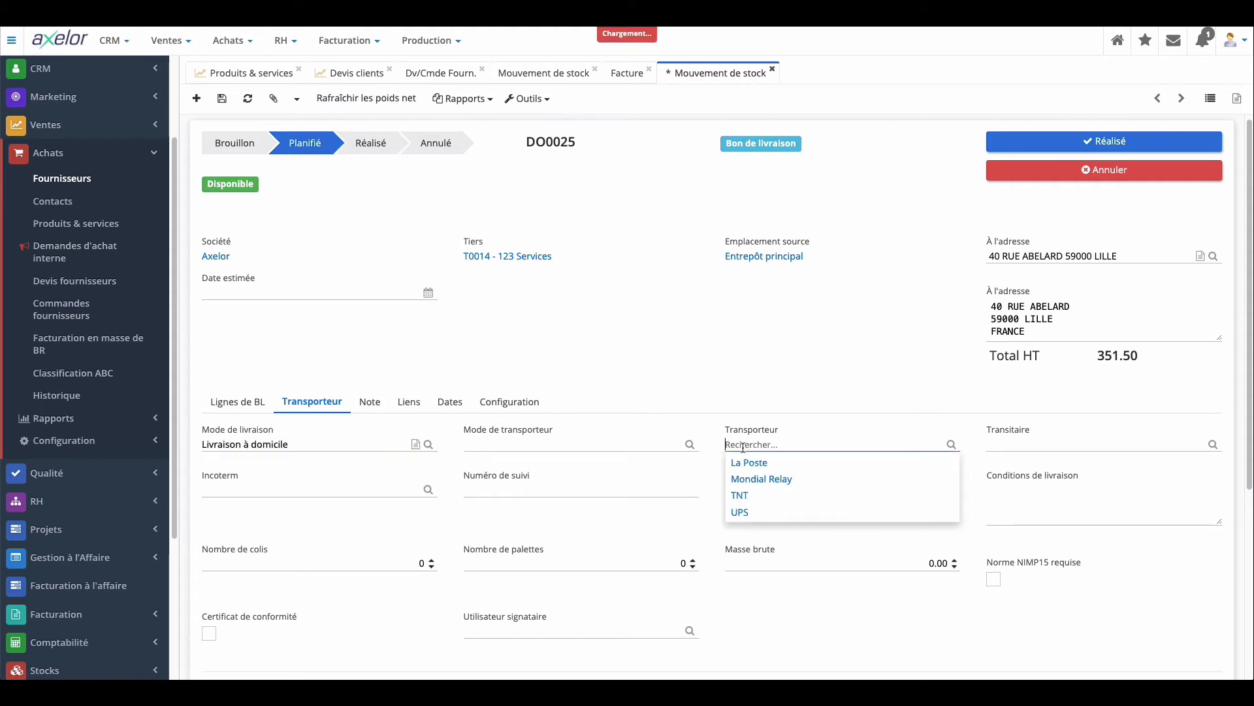
{"action": "left_click", "coordinate": [758, 479]}
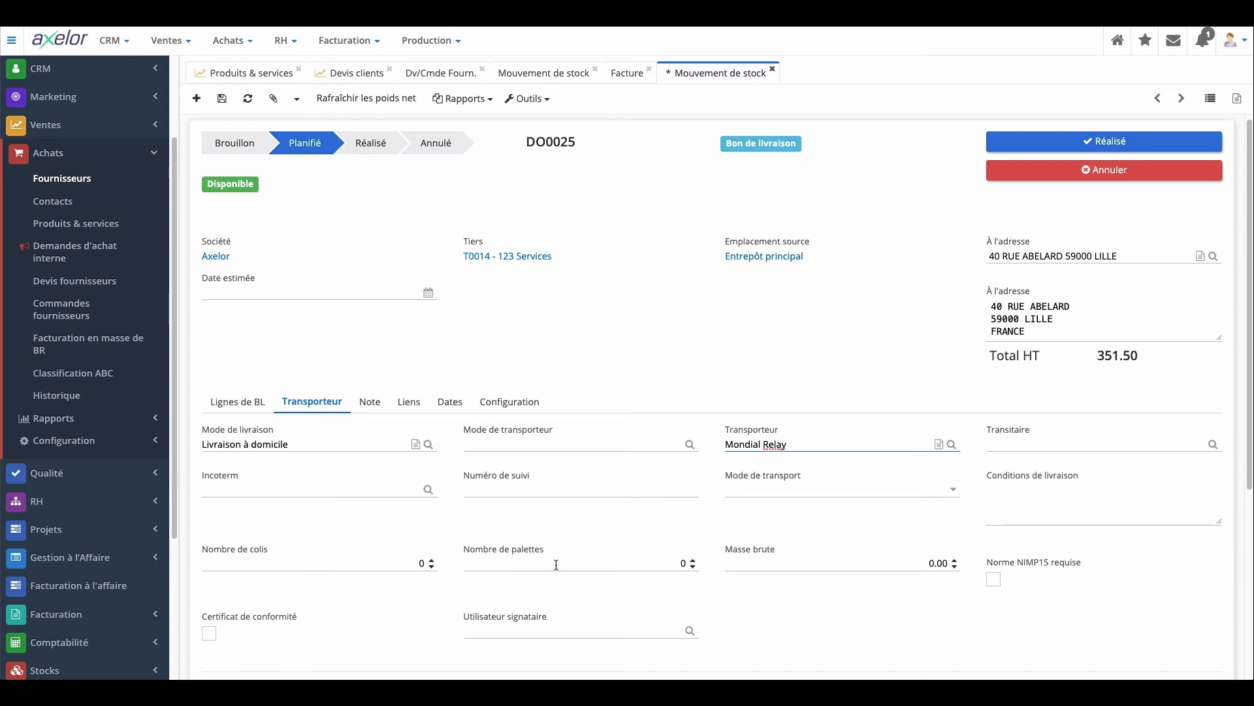
- Open the logistics form for T0001 - APOLLO from the Fiches logistiques list in Stocks
{"action": "scroll", "coordinate": [118, 451], "scroll_direction": "down", "scroll_amount": 3}
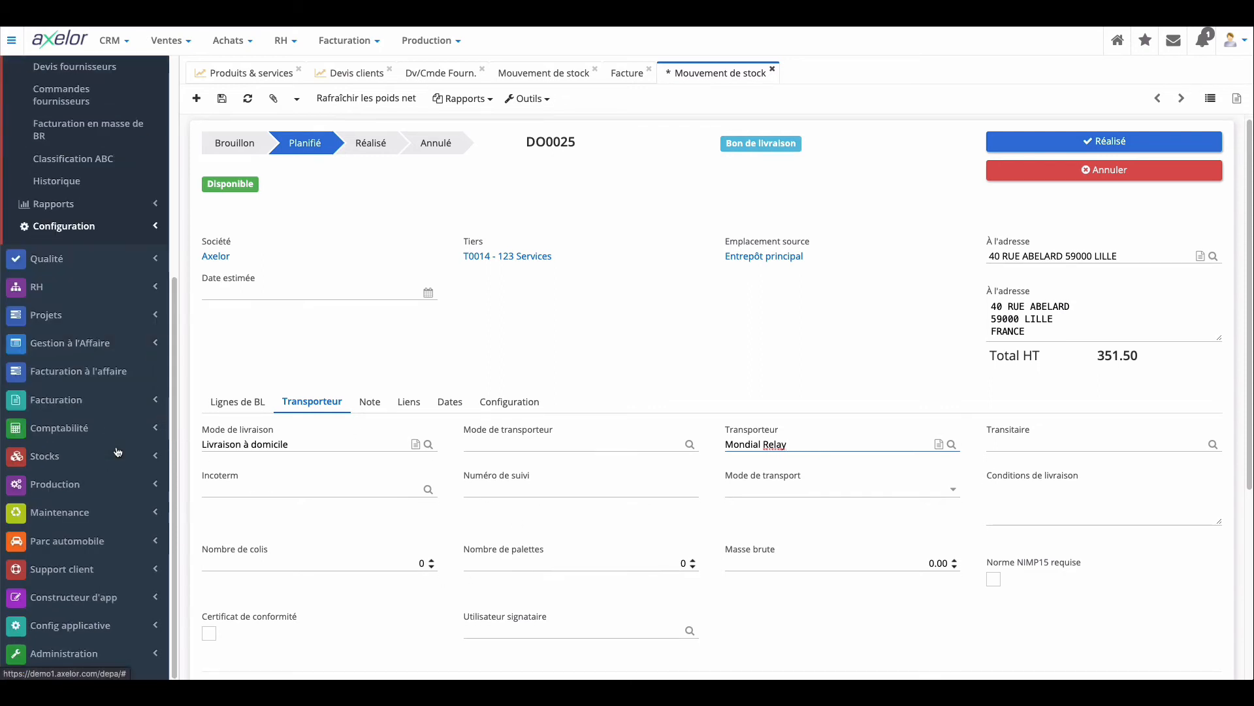
{"action": "left_click", "coordinate": [116, 471]}
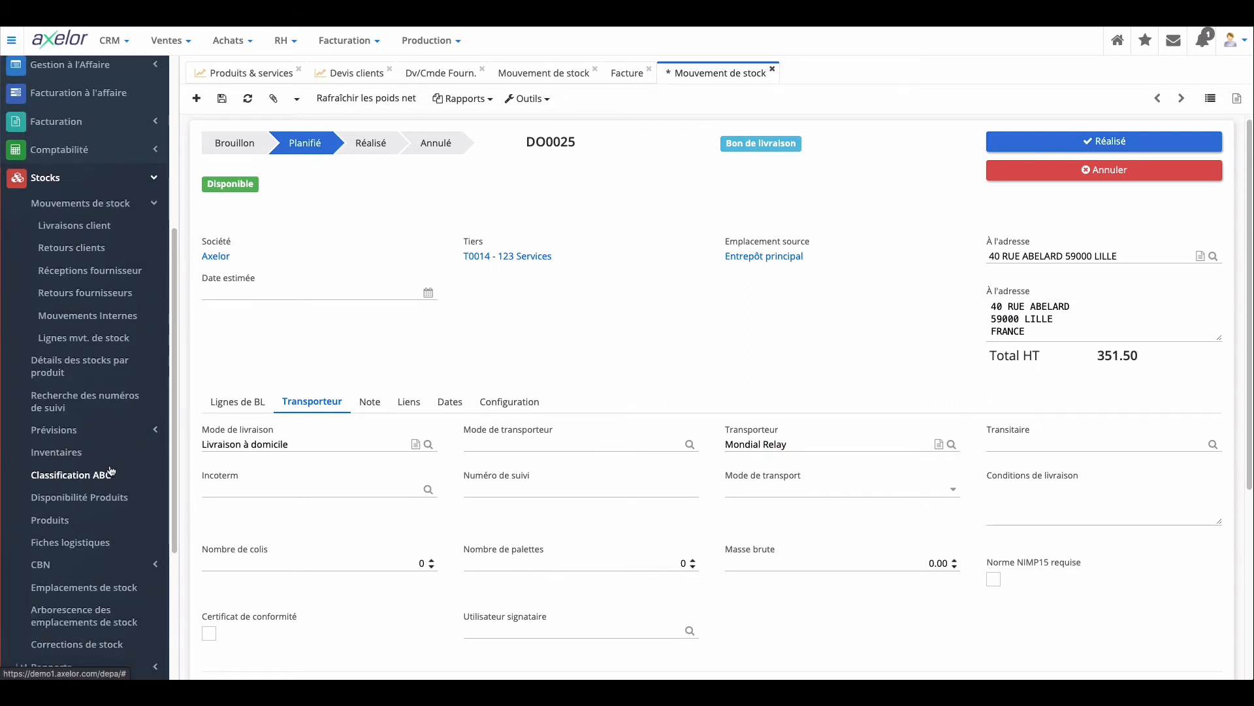
{"action": "left_click", "coordinate": [116, 543]}
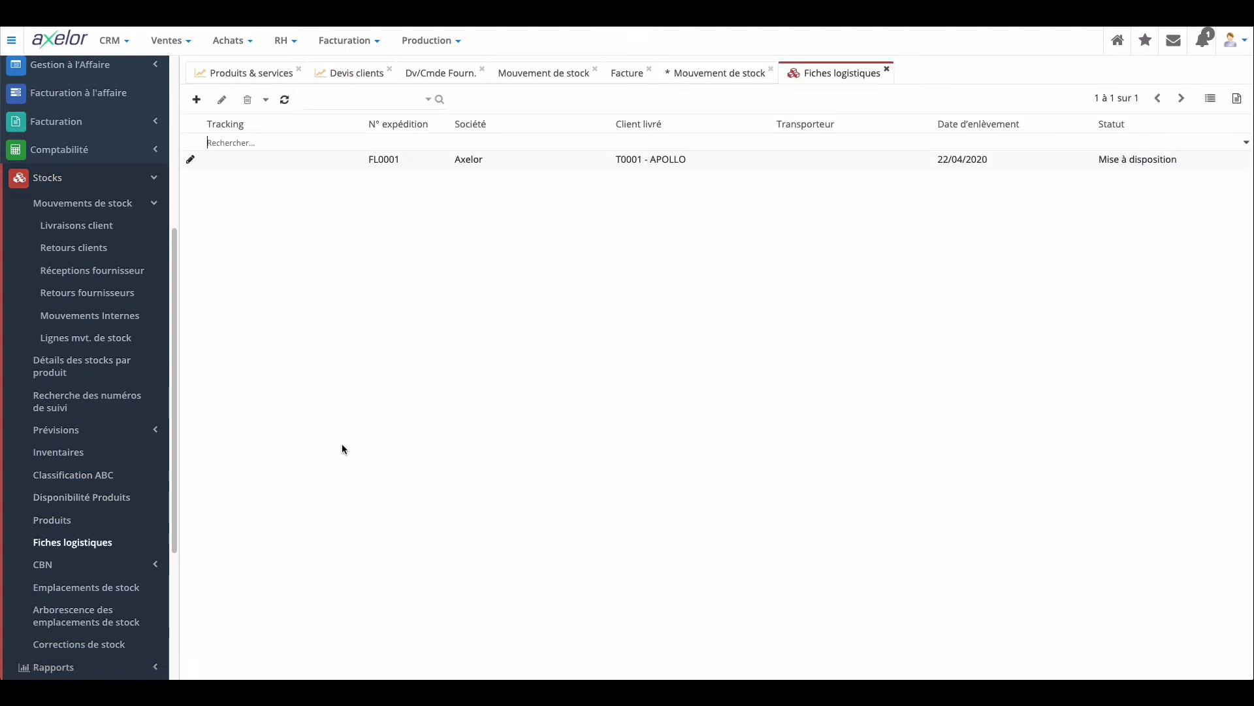
{"action": "double_click", "coordinate": [484, 162]}
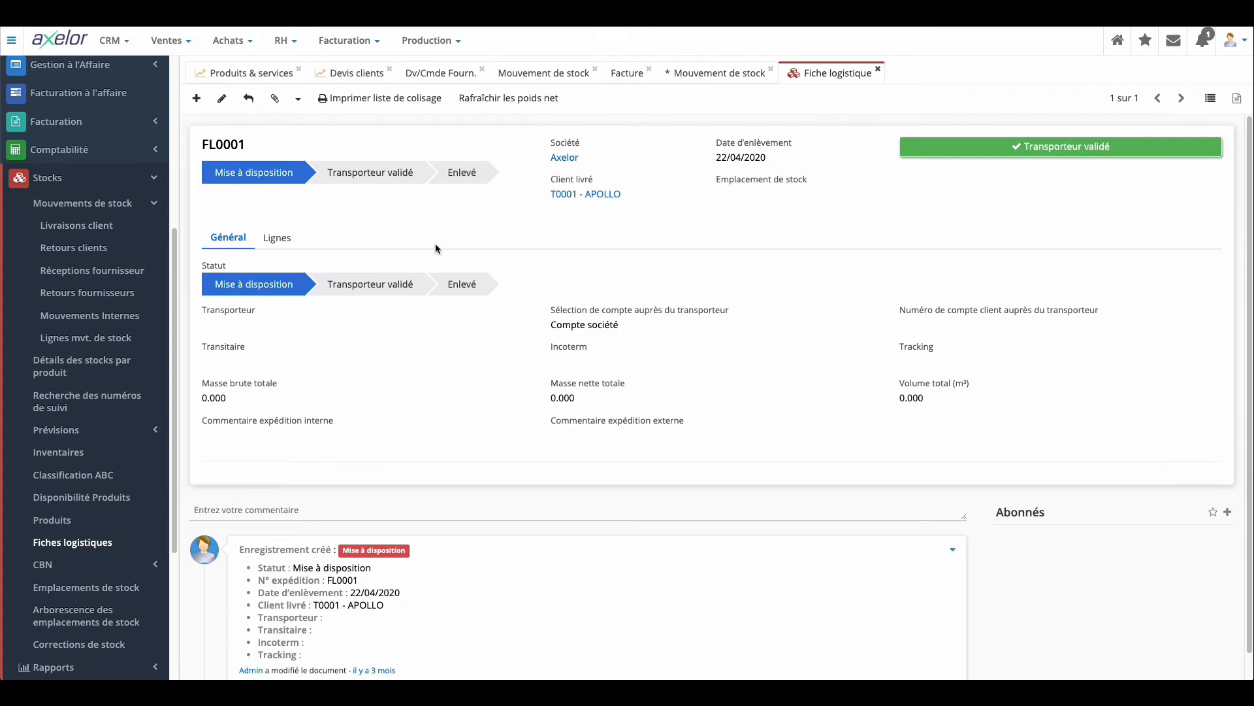
- Examine the logistics form's packing lines, print its packing list (liste de colisage), and close the printed document
{"action": "left_click", "coordinate": [277, 239]}
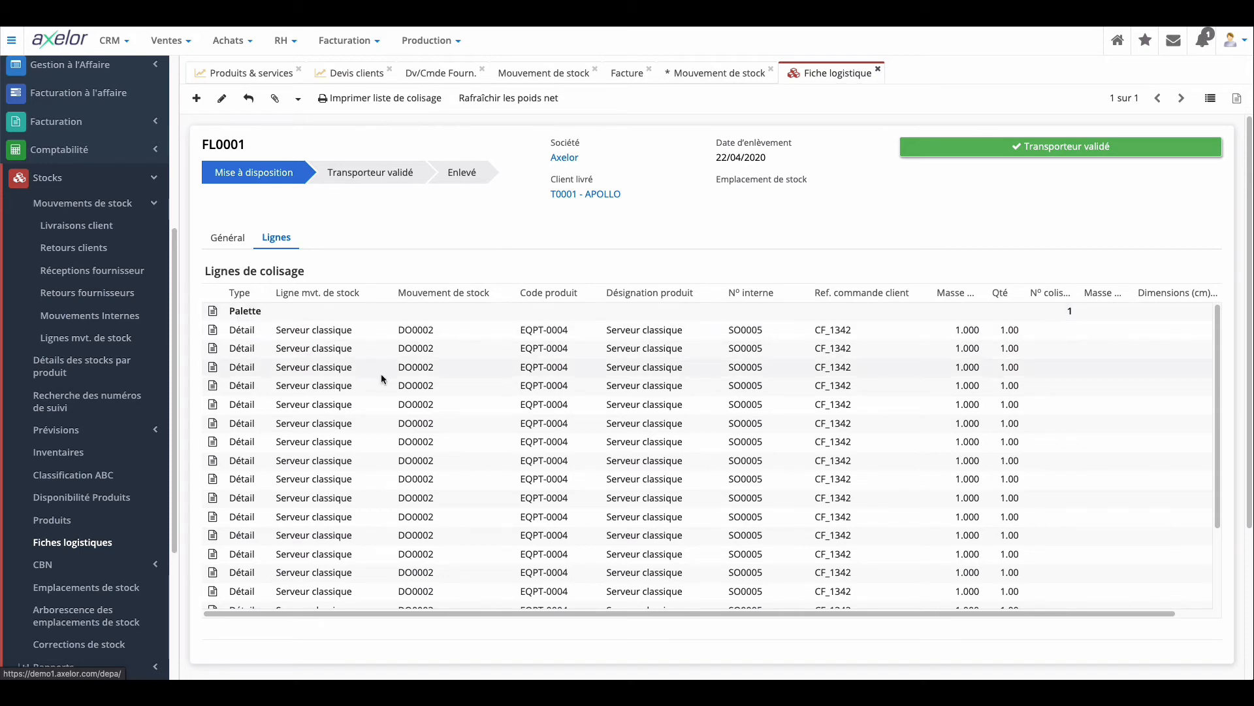
{"action": "scroll", "coordinate": [384, 379], "scroll_direction": "down", "scroll_amount": 1}
{"action": "scroll", "coordinate": [384, 379], "scroll_direction": "down", "scroll_amount": 5}
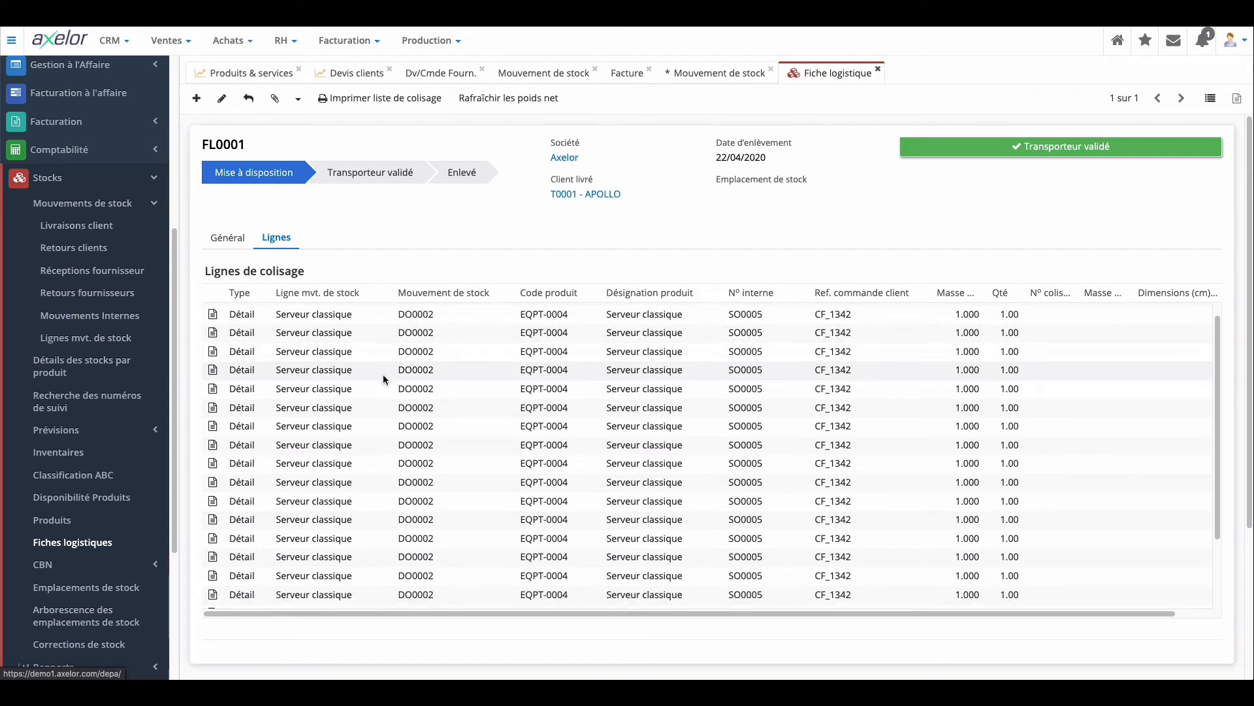
{"action": "scroll", "coordinate": [321, 401], "scroll_direction": "up", "scroll_amount": 6}
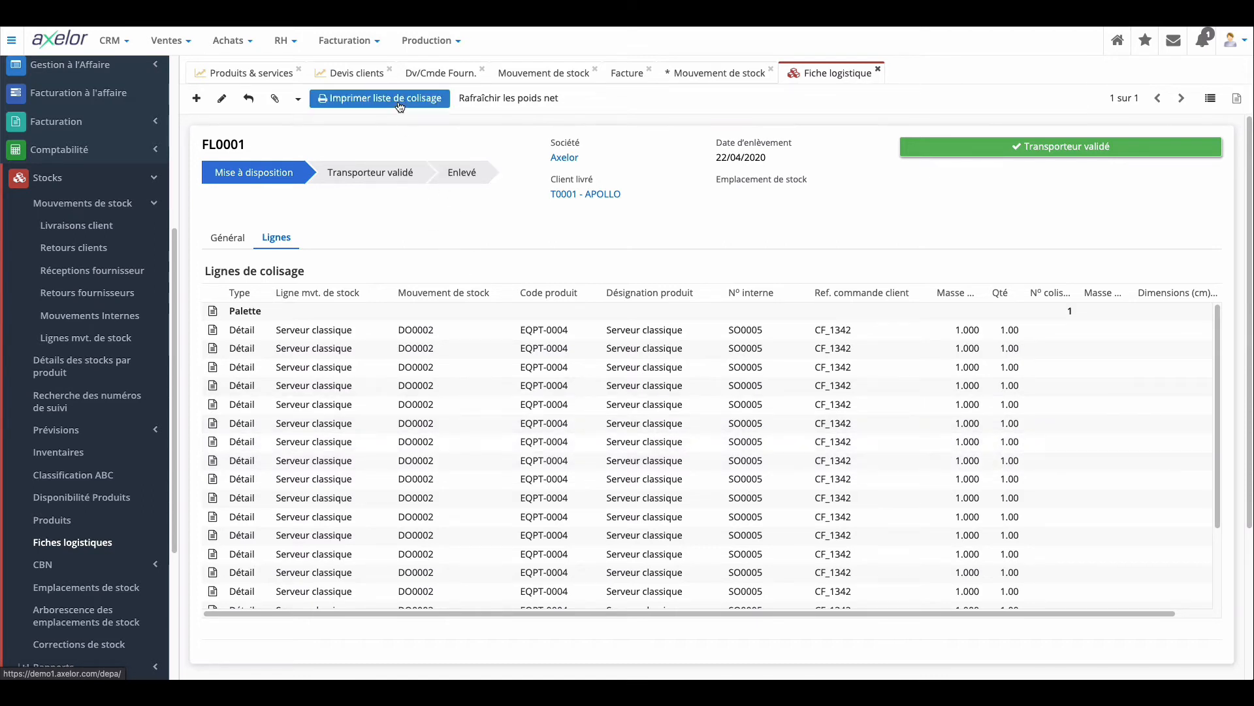
{"action": "left_click", "coordinate": [380, 98]}
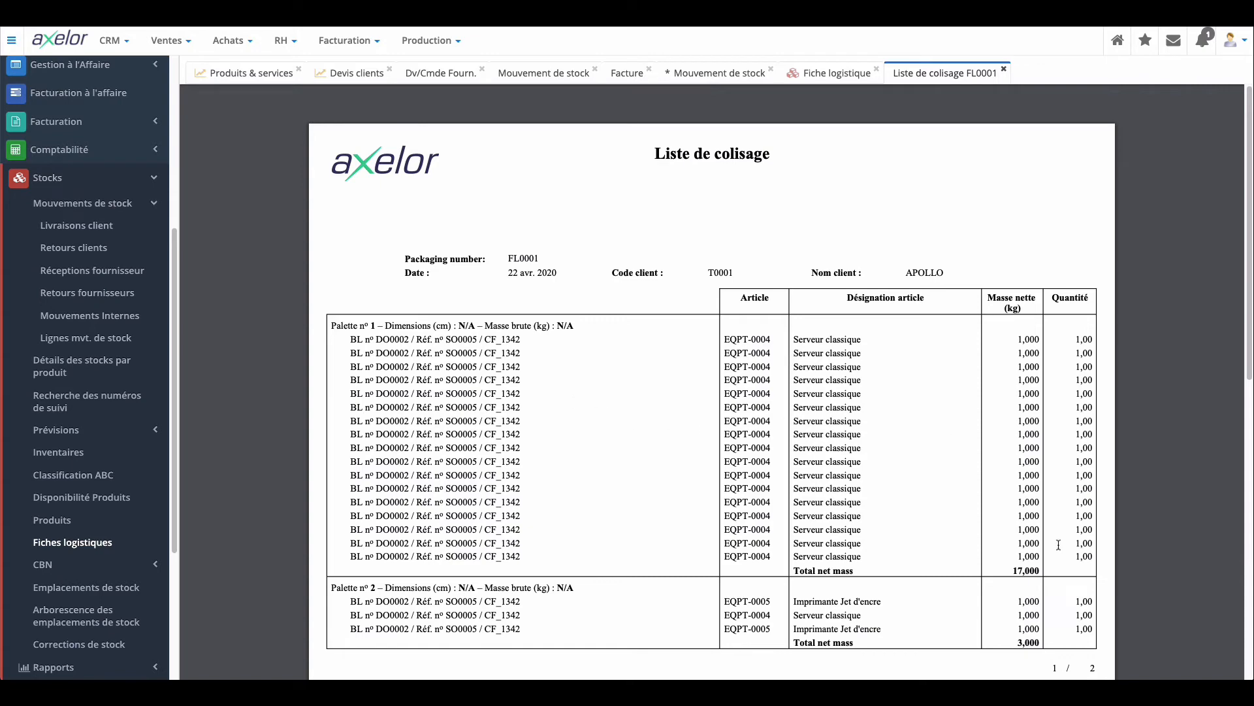
{"action": "left_click", "coordinate": [1004, 71]}
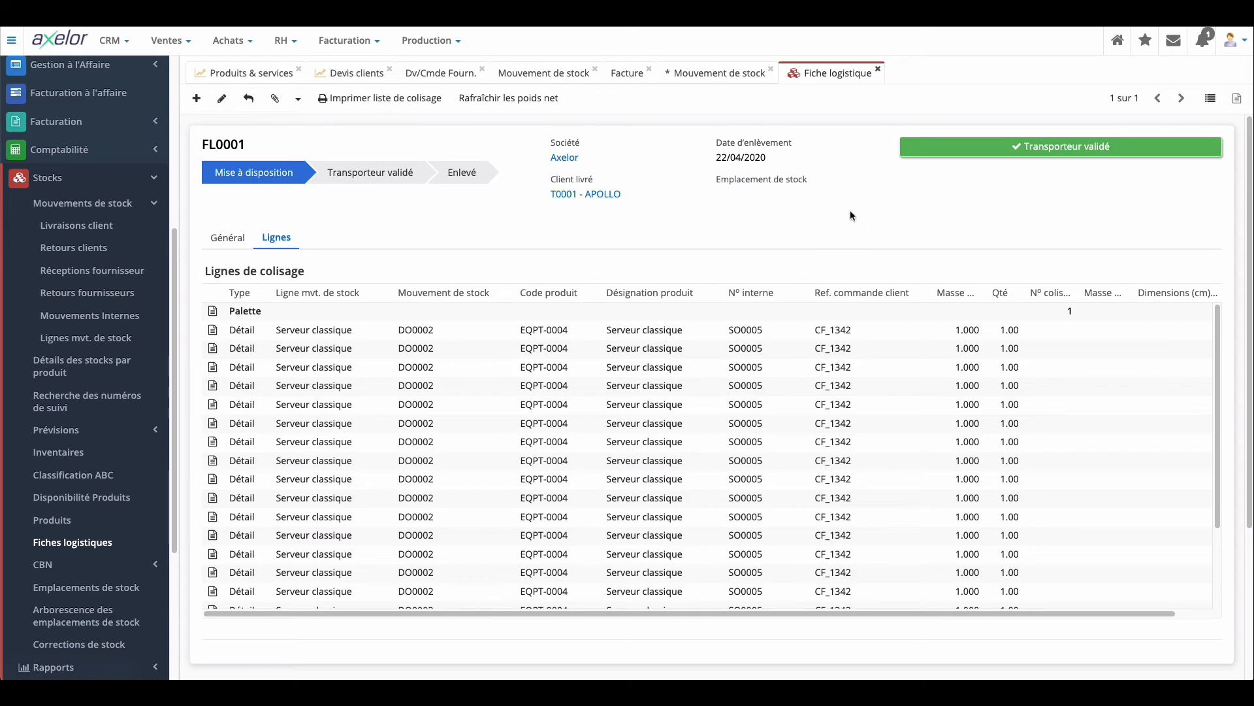
- Return to the 123 Services delivery note and set the Qté réelle of Disque dur SATA 1To to 3.00
{"action": "left_click", "coordinate": [708, 76]}
{"action": "left_click", "coordinate": [260, 404]}
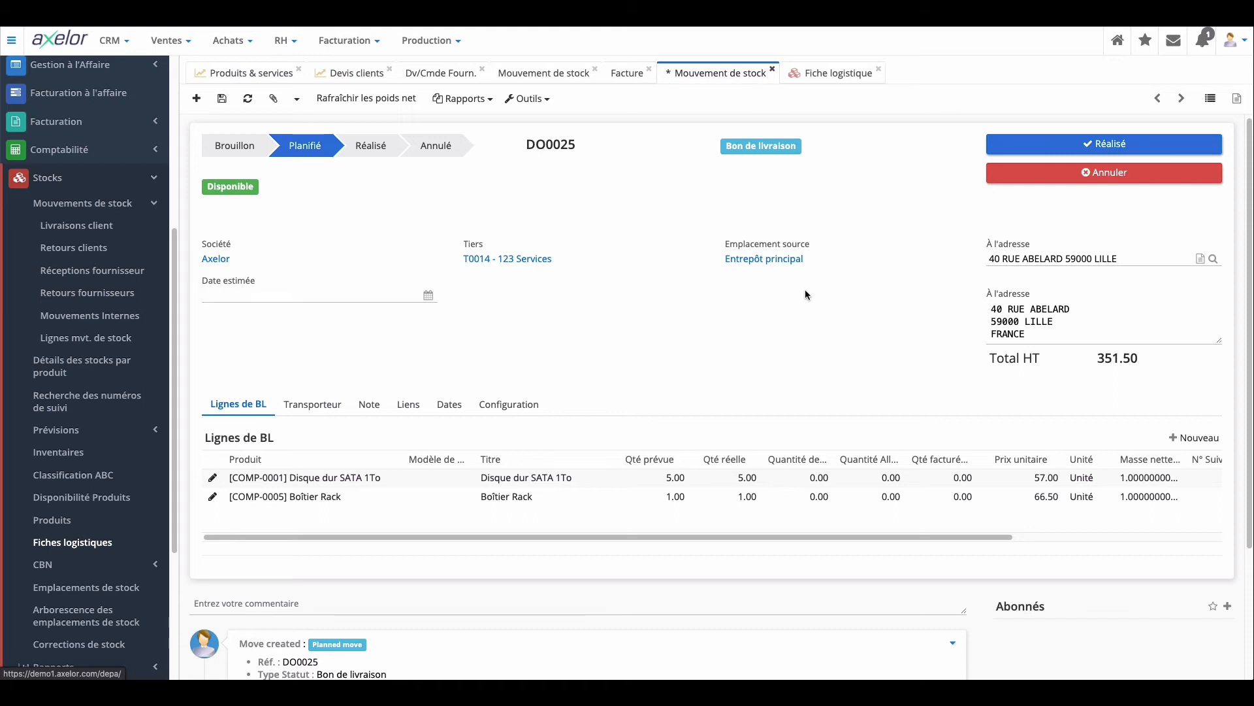
{"action": "left_click", "coordinate": [745, 479]}
{"action": "left_click", "coordinate": [756, 486]}
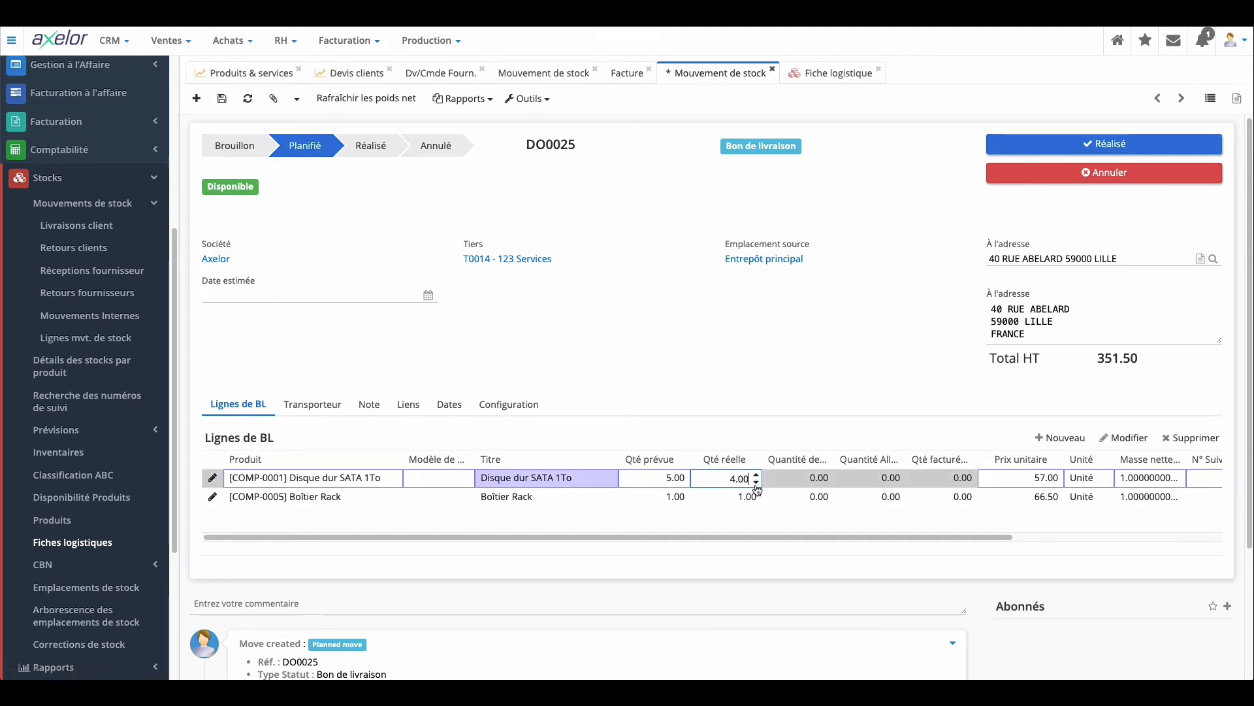
{"action": "left_click", "coordinate": [828, 342]}
{"action": "scroll", "coordinate": [817, 422], "scroll_direction": "up", "scroll_amount": 1}
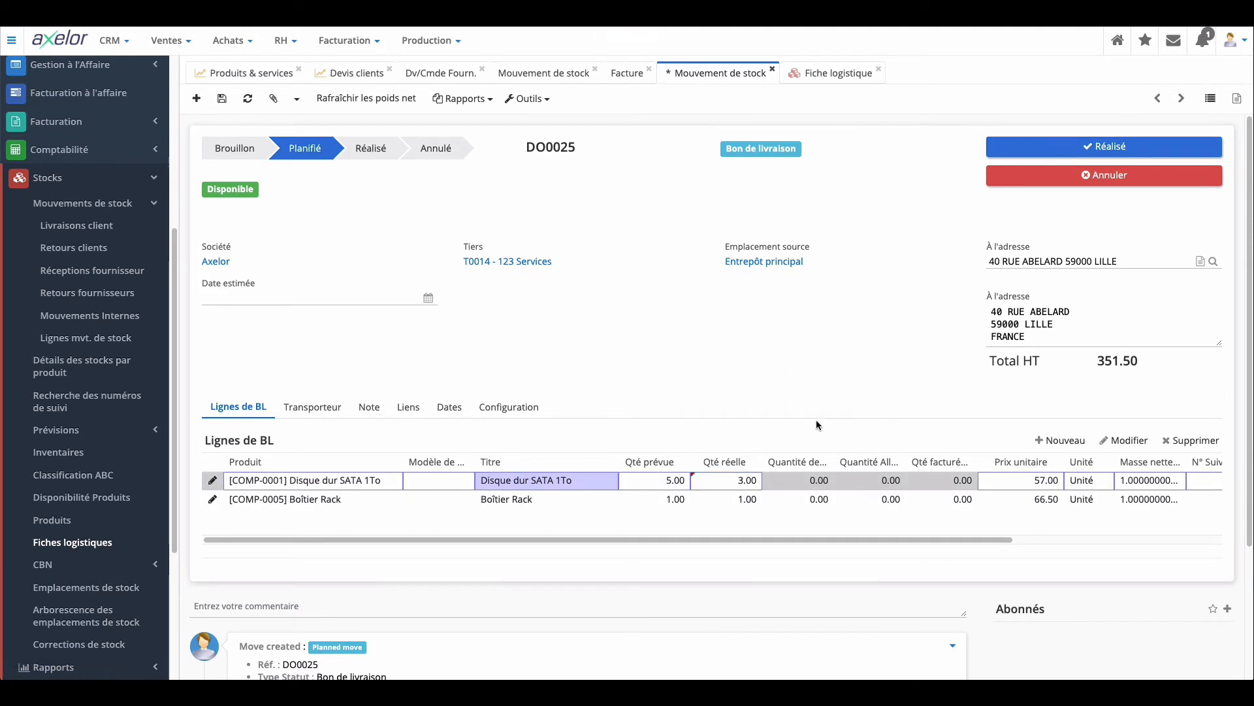
- Confirm the customer delivery as Réalisé and choose to manage a backorder for the undelivered quantities
{"action": "left_click", "coordinate": [1087, 147]}
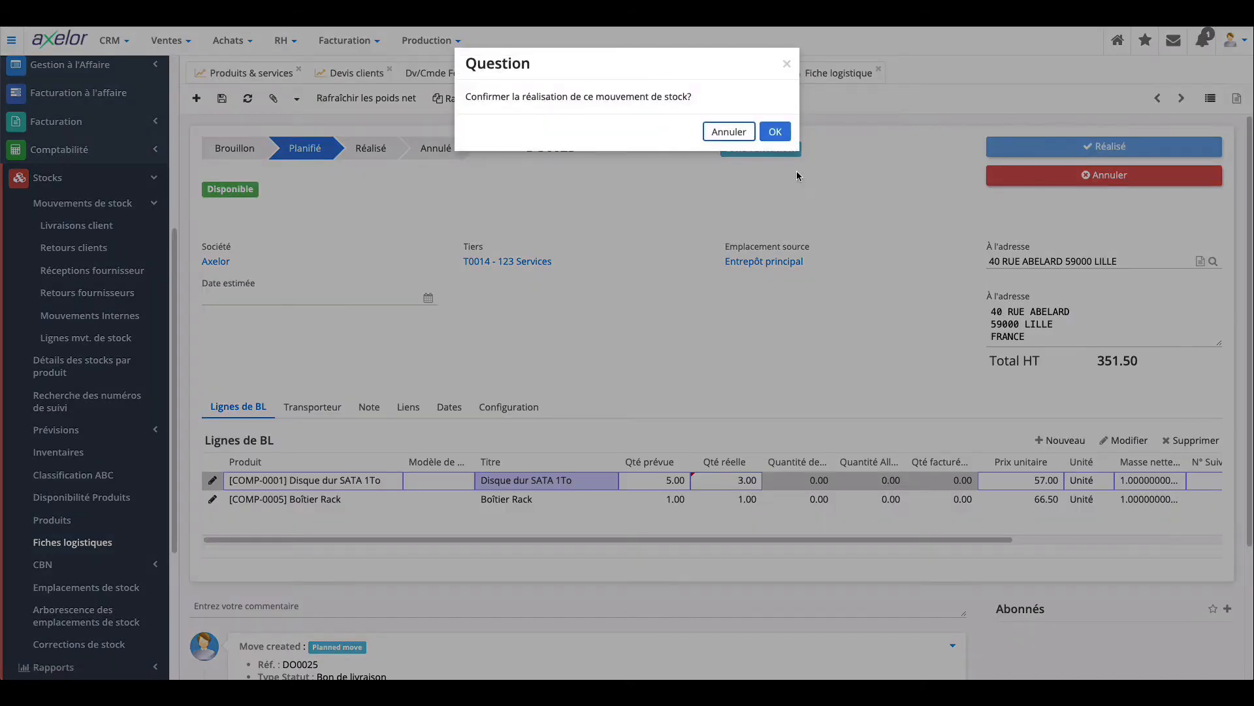
{"action": "left_click", "coordinate": [786, 134]}
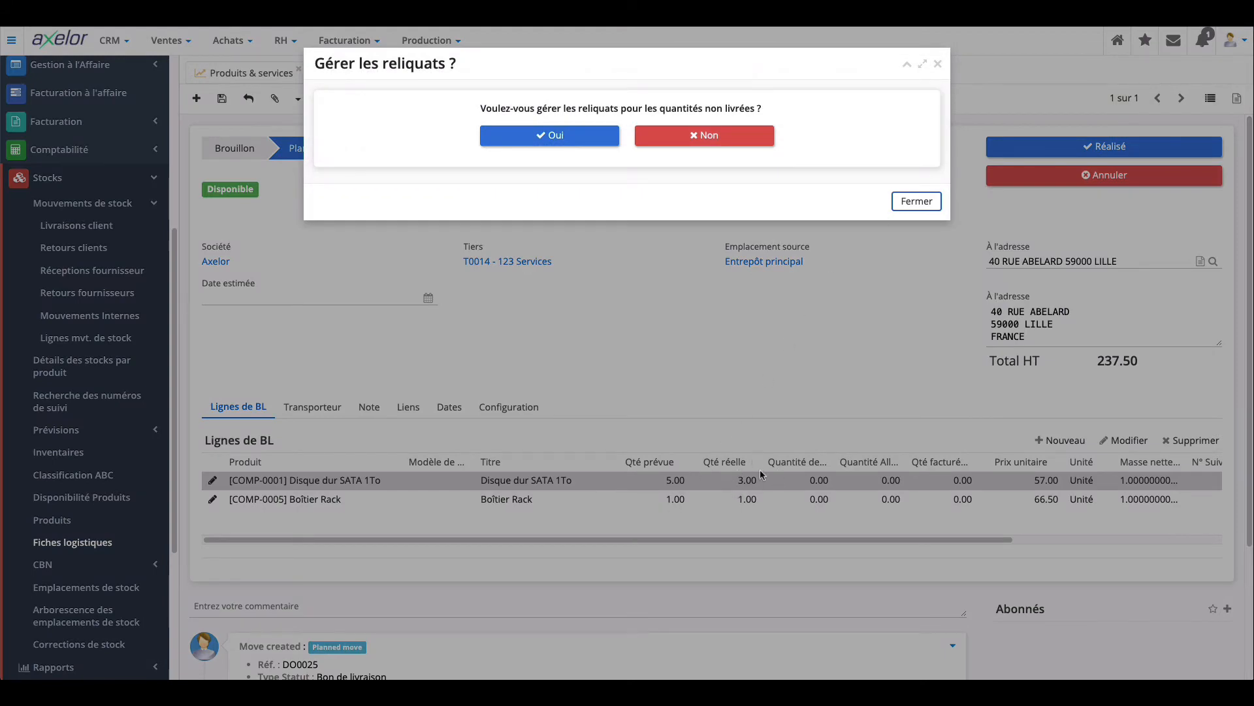
{"action": "left_click", "coordinate": [565, 147]}
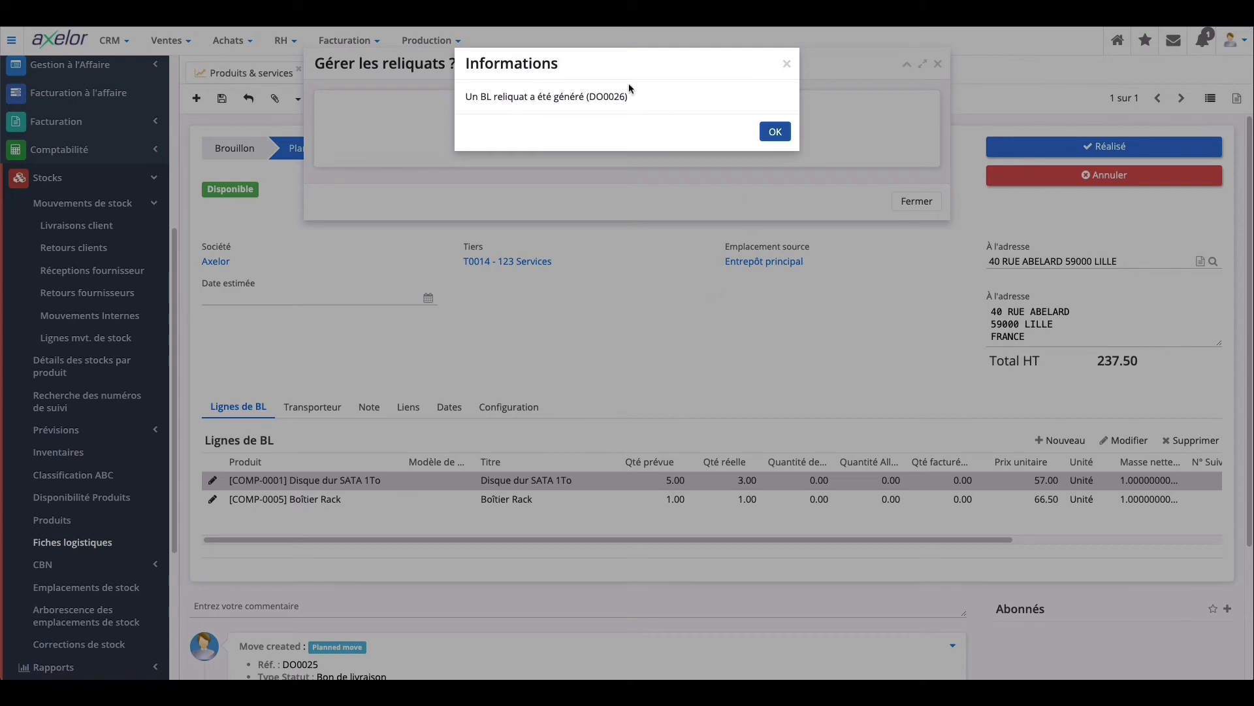
{"action": "left_click", "coordinate": [775, 132]}
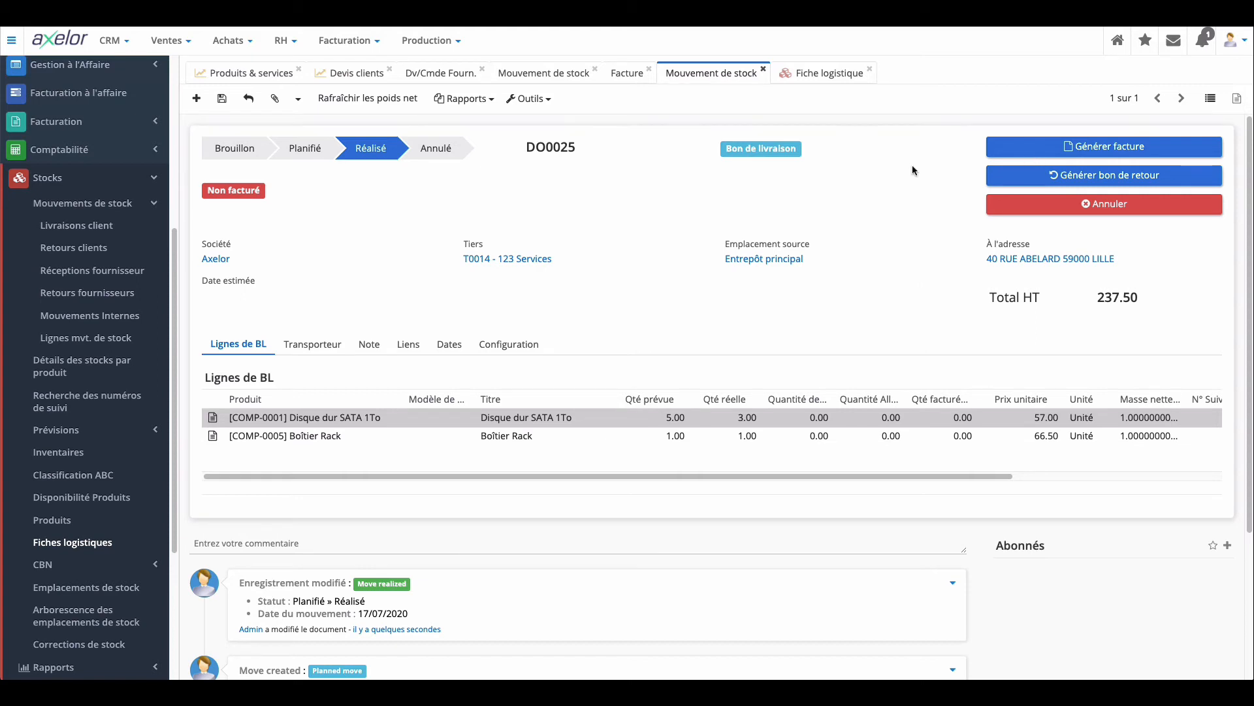
- Generate the customer invoice from the completed delivery note with Tout facturer
{"action": "left_click", "coordinate": [1080, 153]}
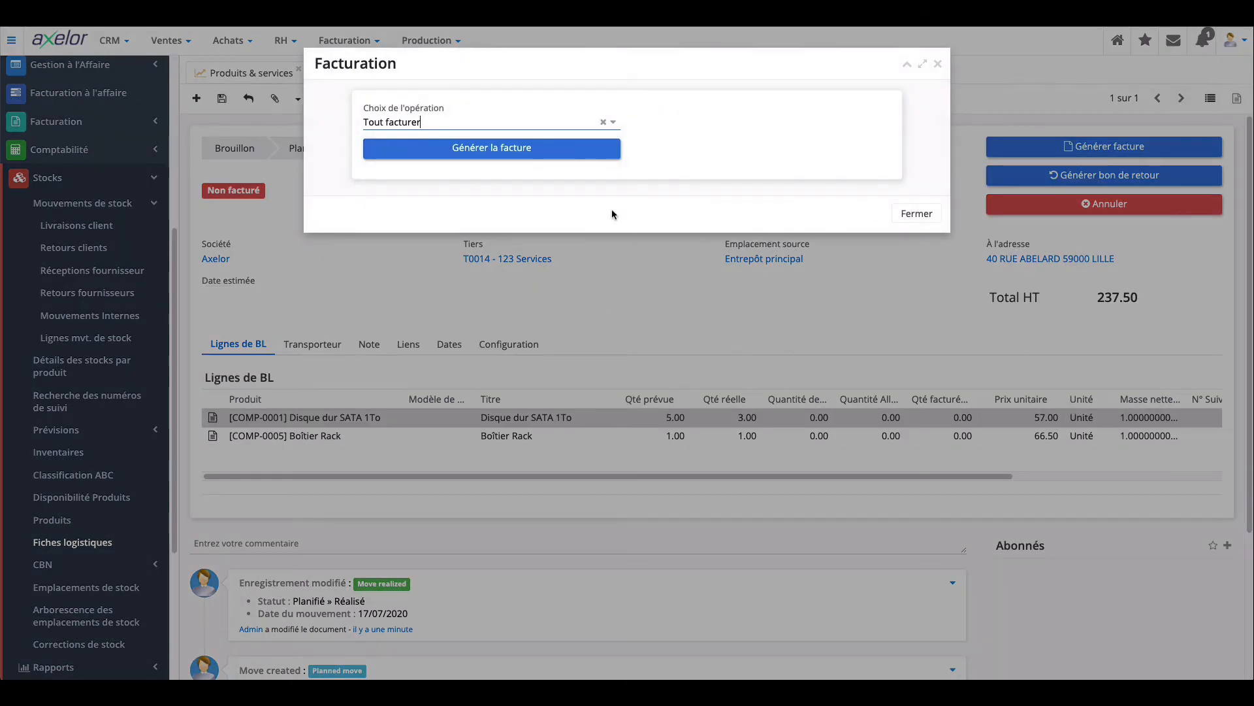
{"action": "left_click", "coordinate": [535, 148]}
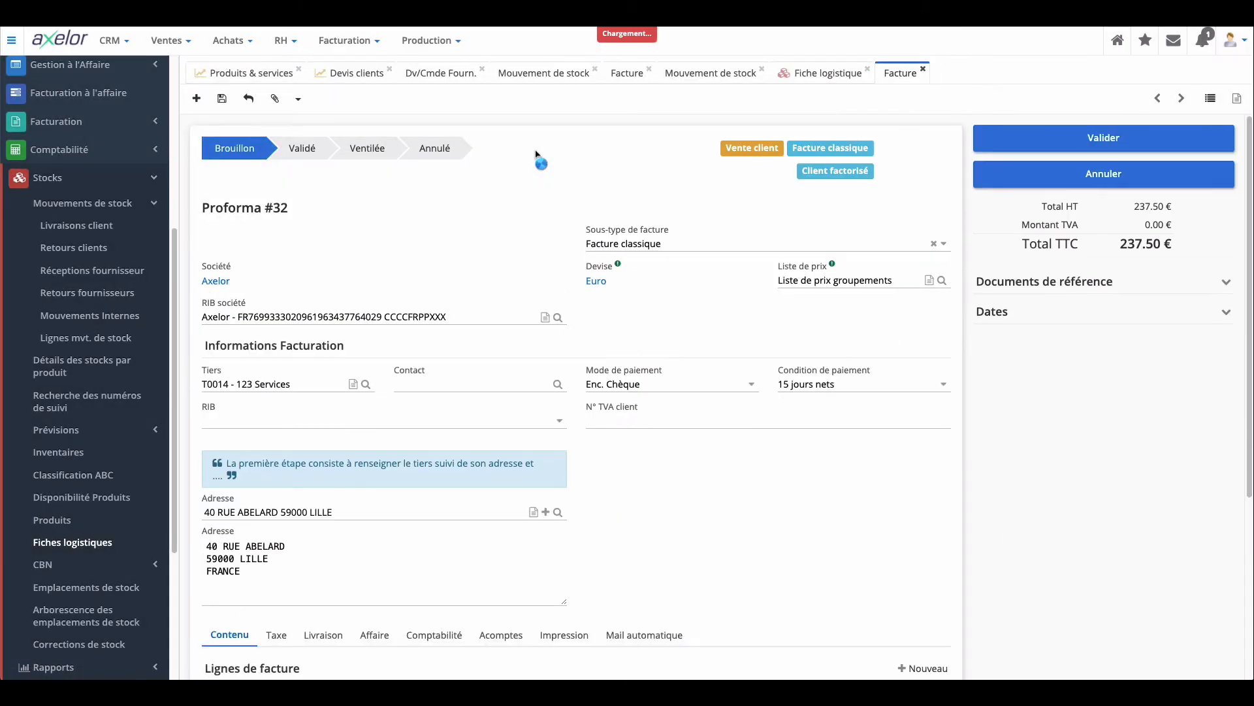
- Open Facturation en masse de BL in Ventes and select all the listed stock movements as delivery notes to invoice
{"action": "scroll", "coordinate": [88, 258], "scroll_direction": "up", "scroll_amount": 5}
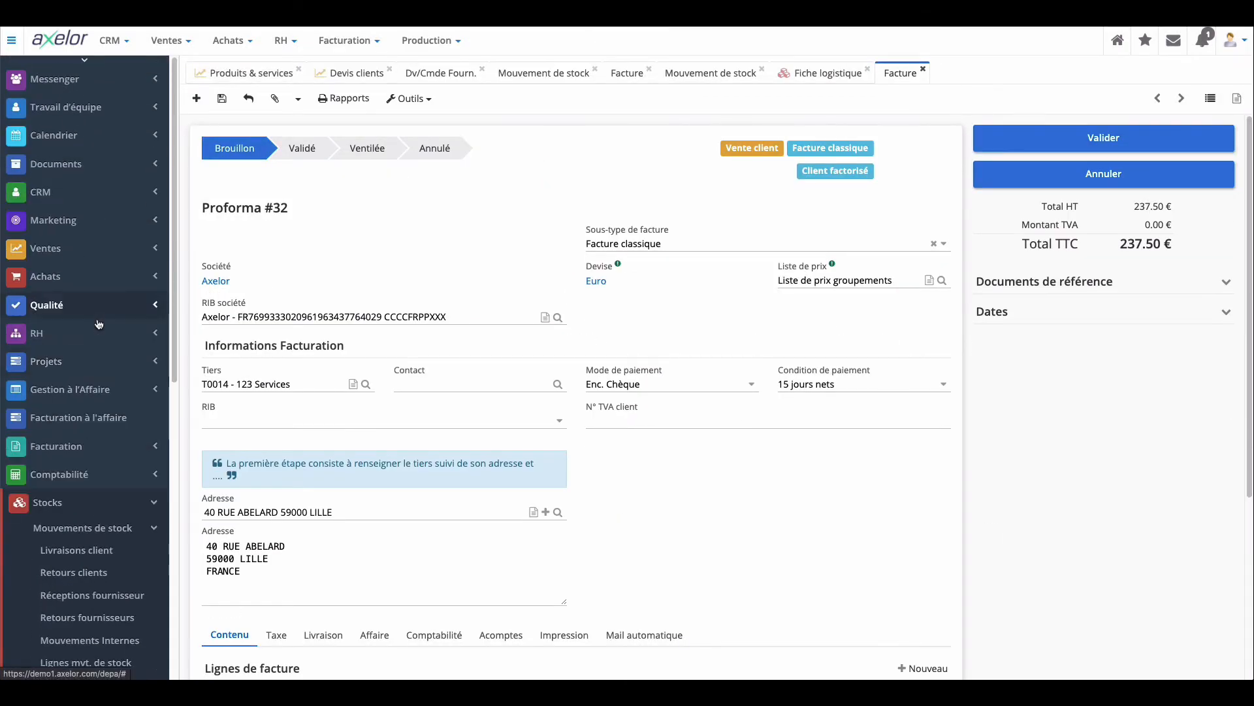
{"action": "left_click", "coordinate": [88, 256]}
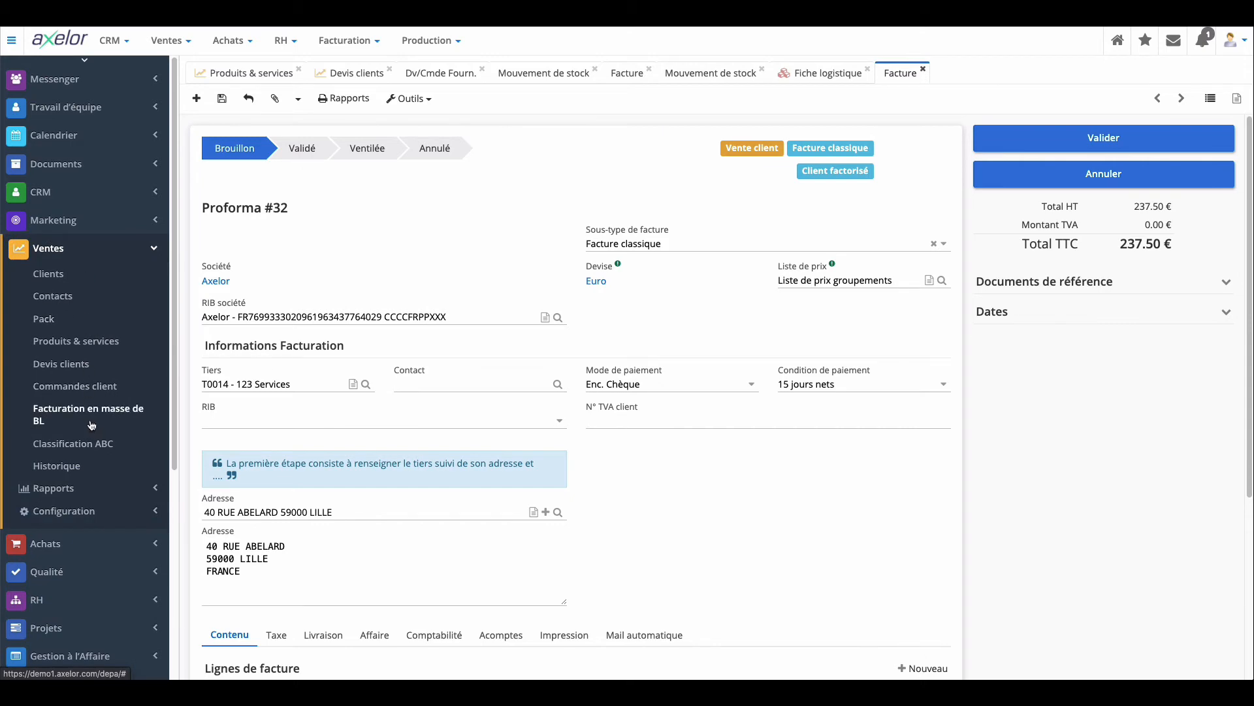
{"action": "left_click", "coordinate": [92, 424]}
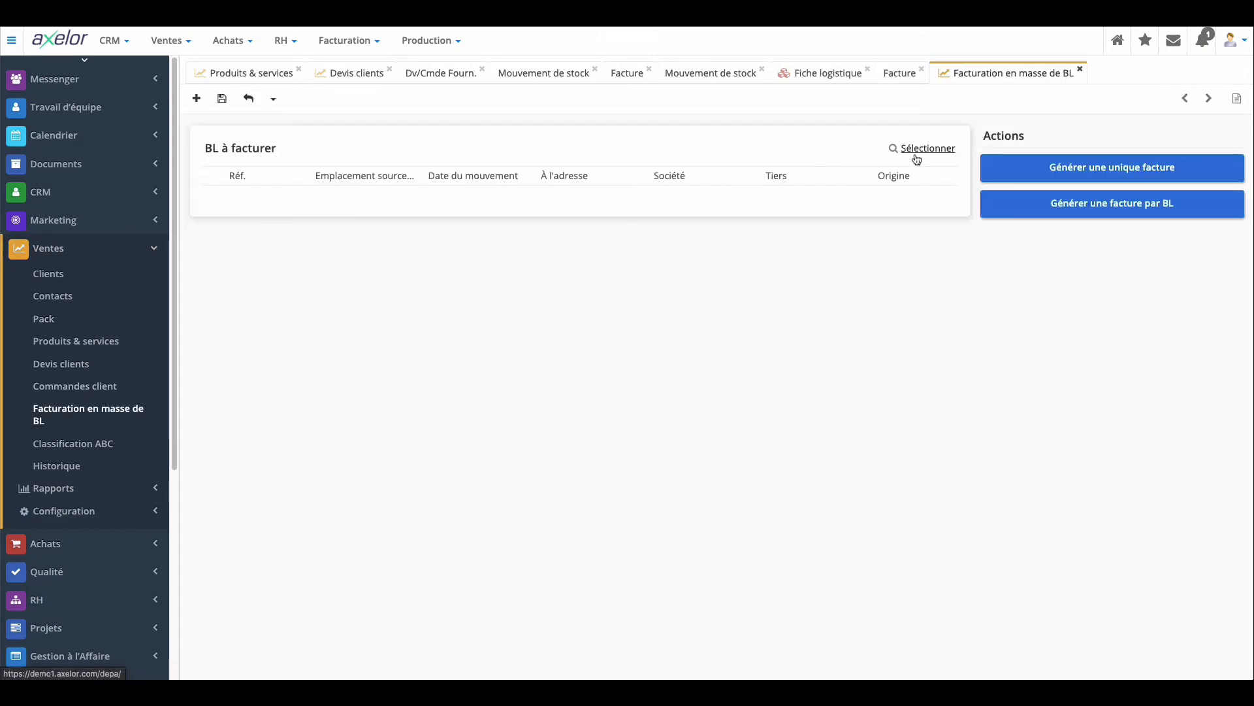
{"action": "left_click", "coordinate": [917, 153]}
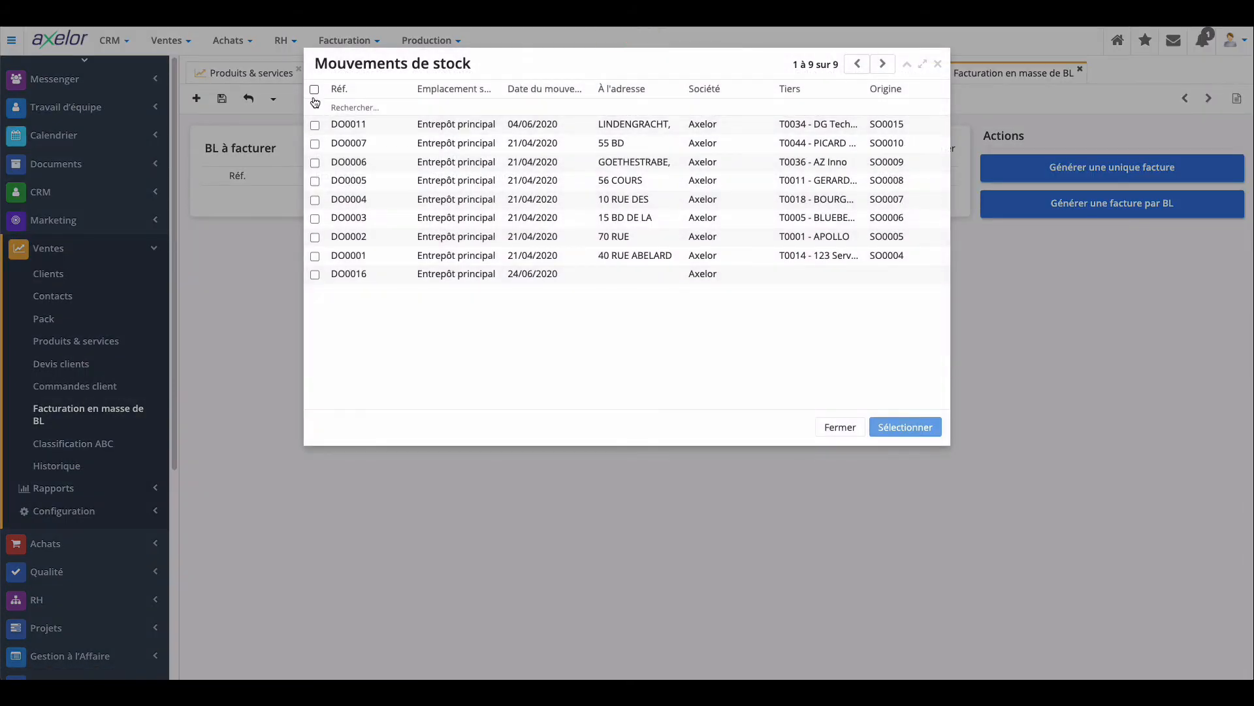
{"action": "left_click", "coordinate": [315, 89]}
{"action": "left_click", "coordinate": [890, 428]}
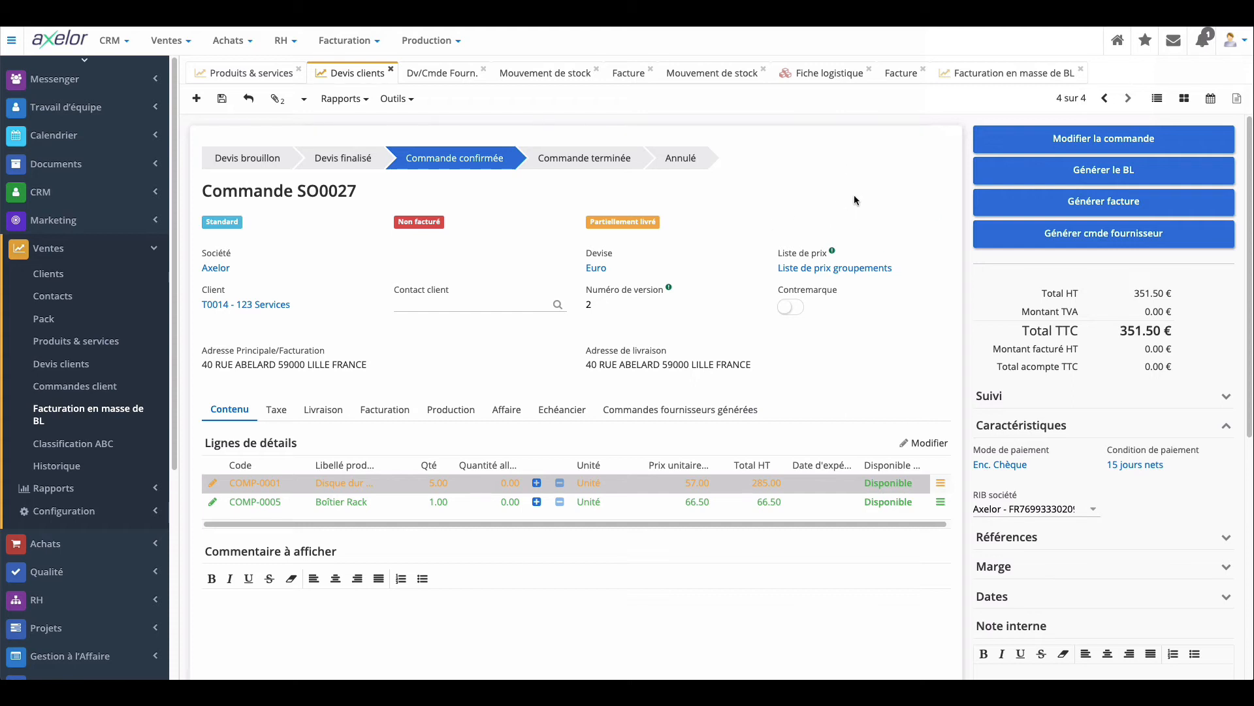
- Configure a Facturer un acompte operation of 10 in percent for the 123 Services order, and close the invoicing dialog without generating the invoice
{"action": "left_click", "coordinate": [1101, 213]}
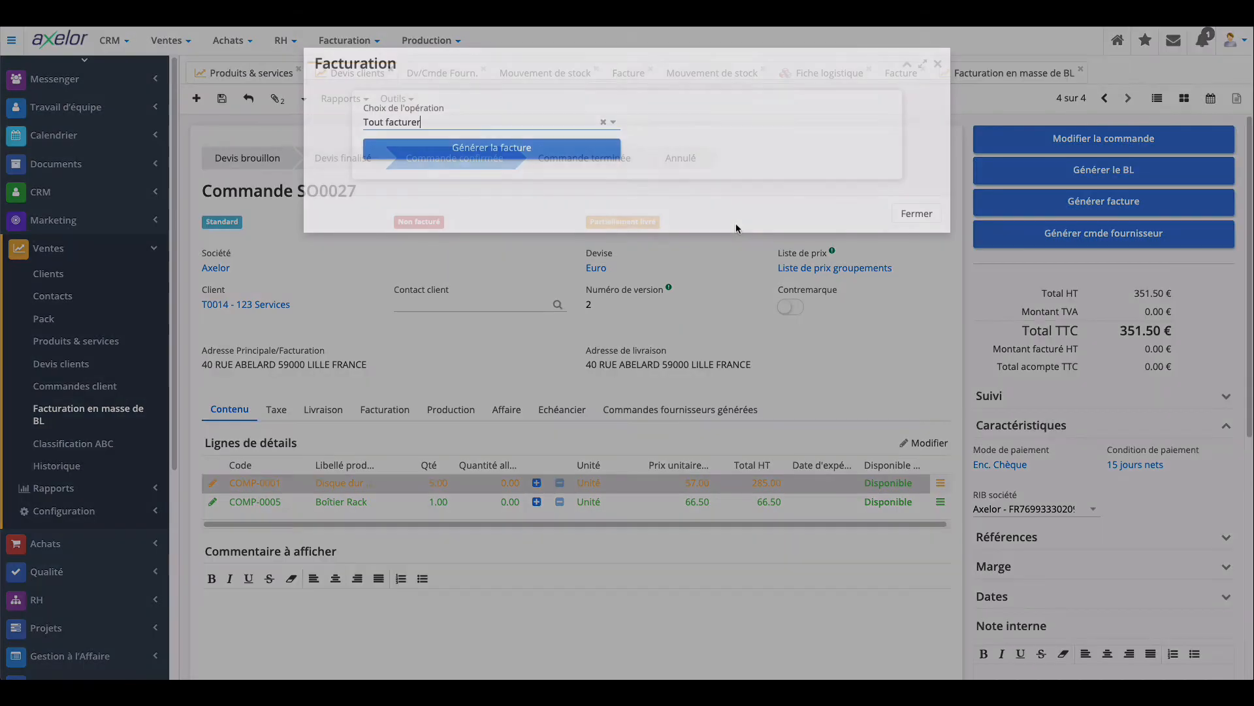
{"action": "left_click", "coordinate": [493, 123]}
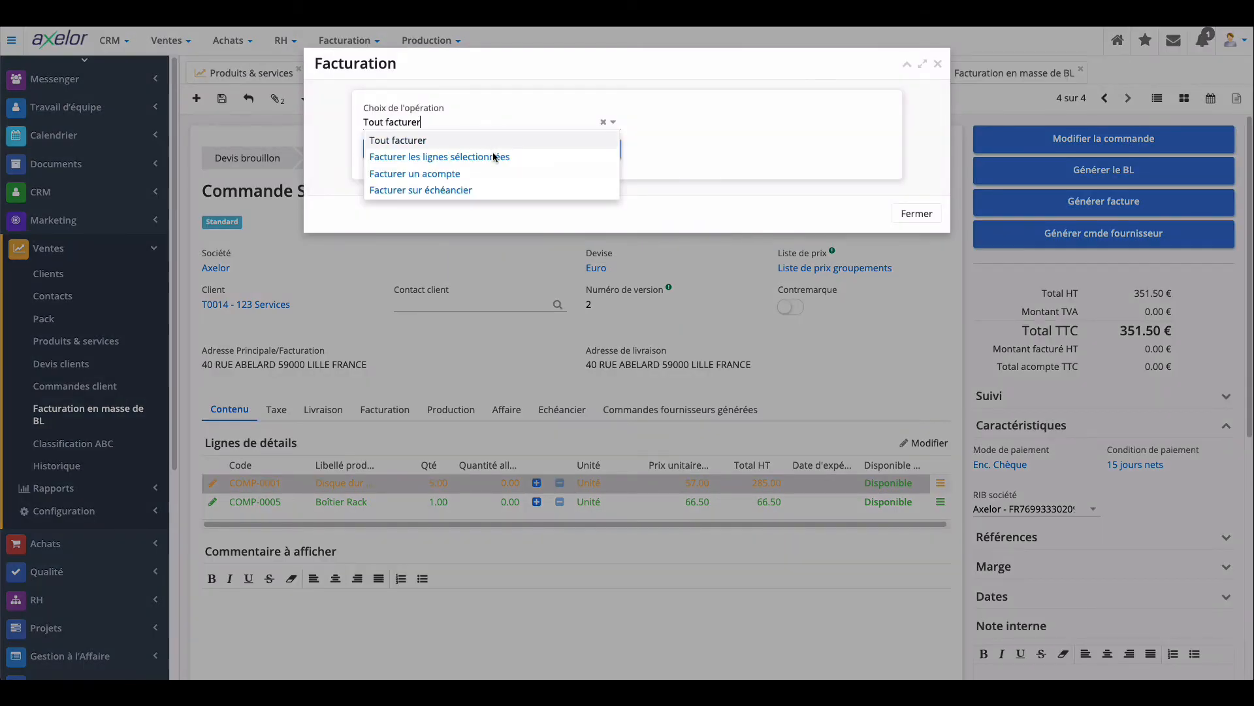
{"action": "left_click", "coordinate": [490, 174]}
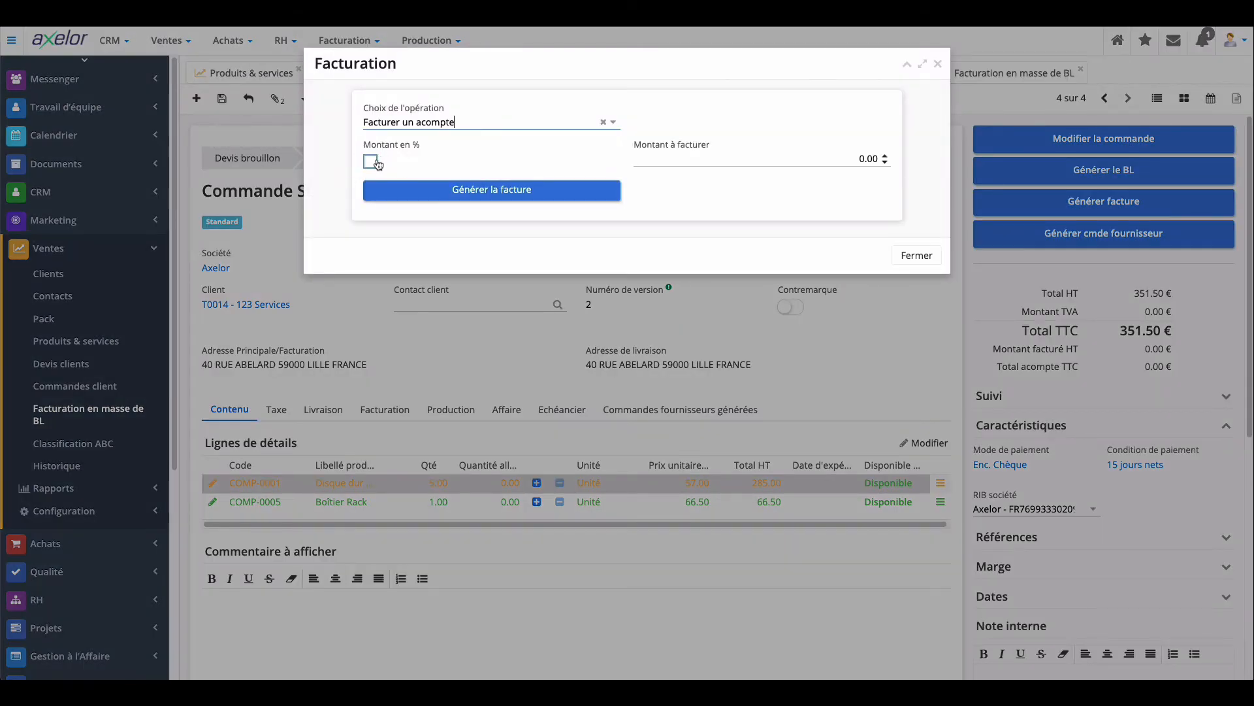
{"action": "left_click", "coordinate": [371, 161]}
{"action": "left_click", "coordinate": [861, 159]}
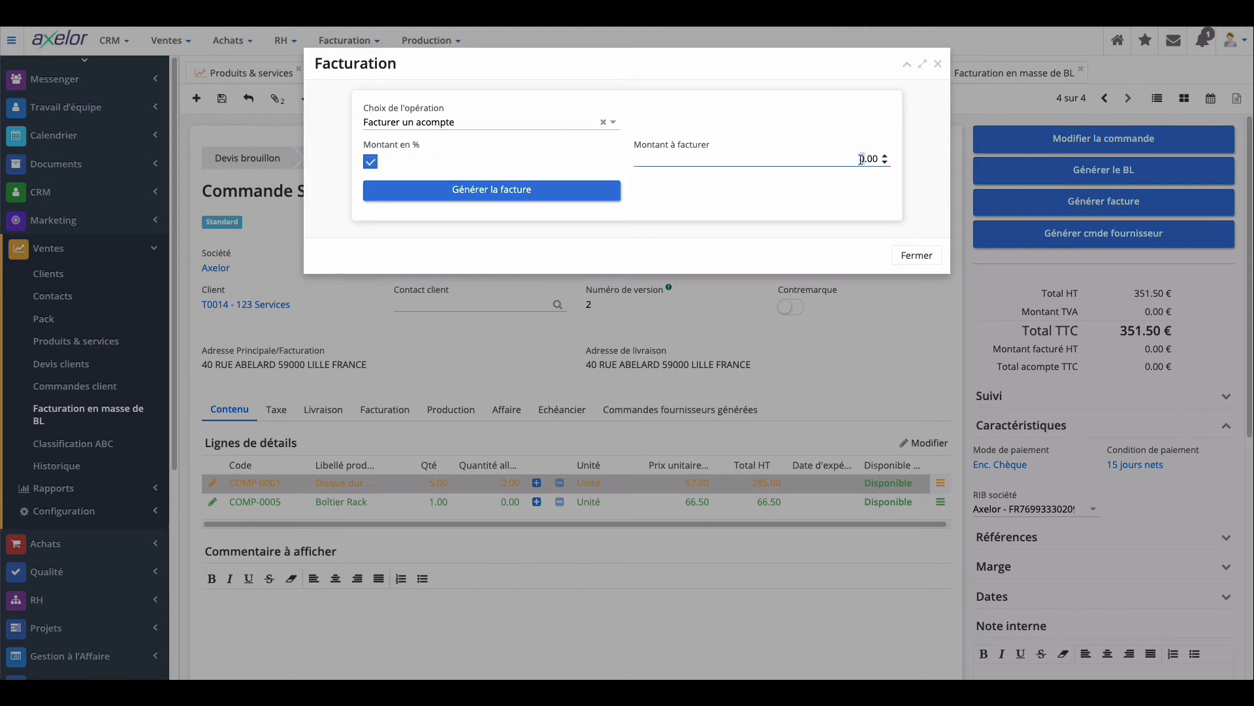
{"action": "type", "text": "10"}
{"action": "left_click", "coordinate": [912, 260]}
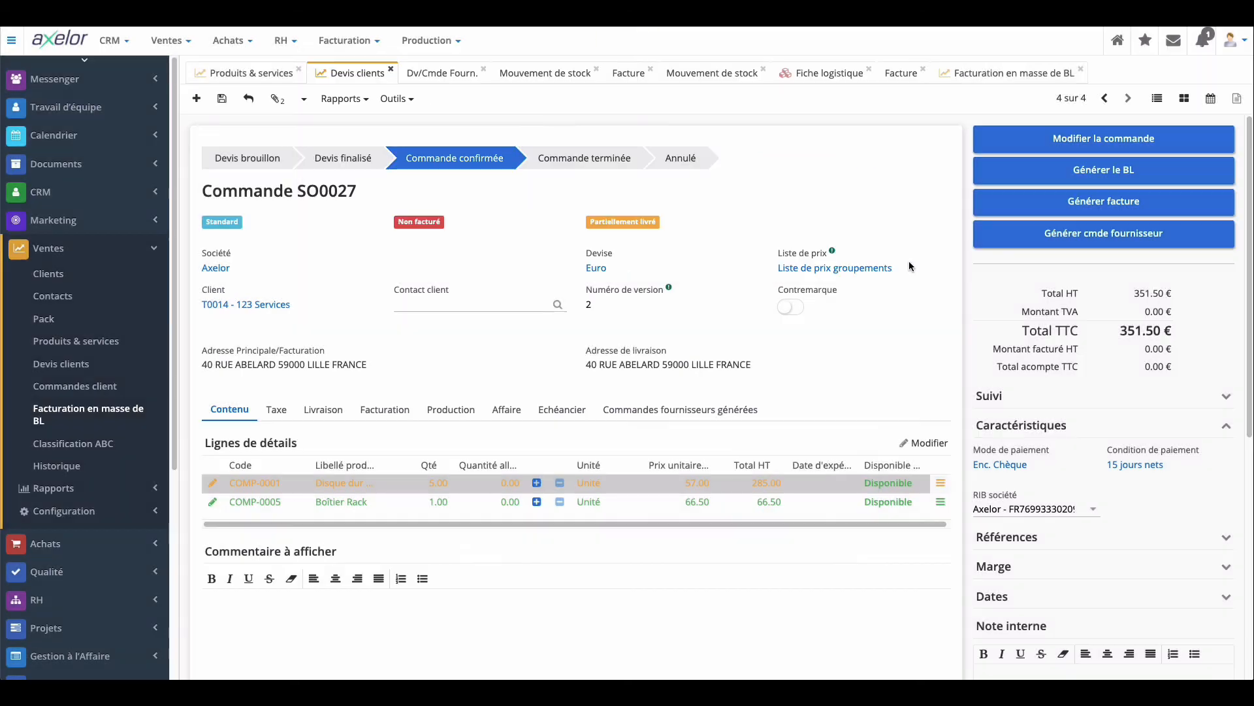
- Examine the payment schedule settings (Echéancier) of the 123 Services sales order
{"action": "left_click", "coordinate": [560, 409]}
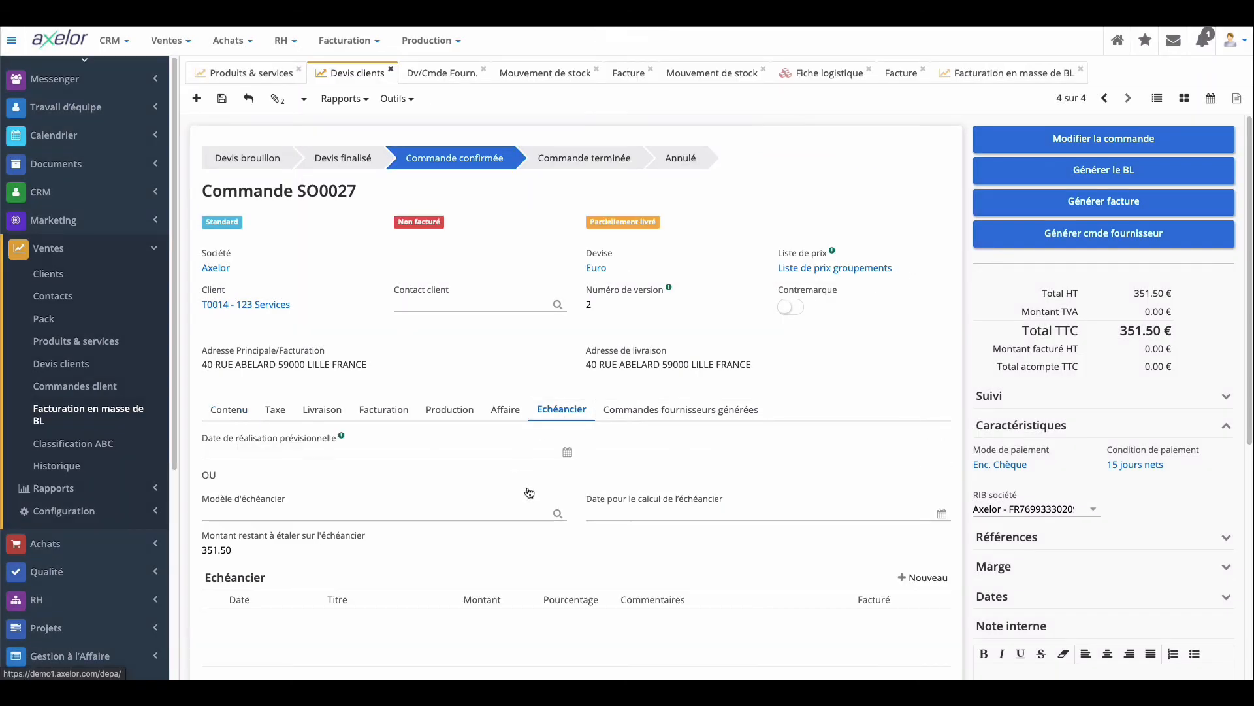
{"action": "scroll", "coordinate": [530, 493], "scroll_direction": "down", "scroll_amount": 6}
{"action": "scroll", "coordinate": [599, 436], "scroll_direction": "up", "scroll_amount": 6}
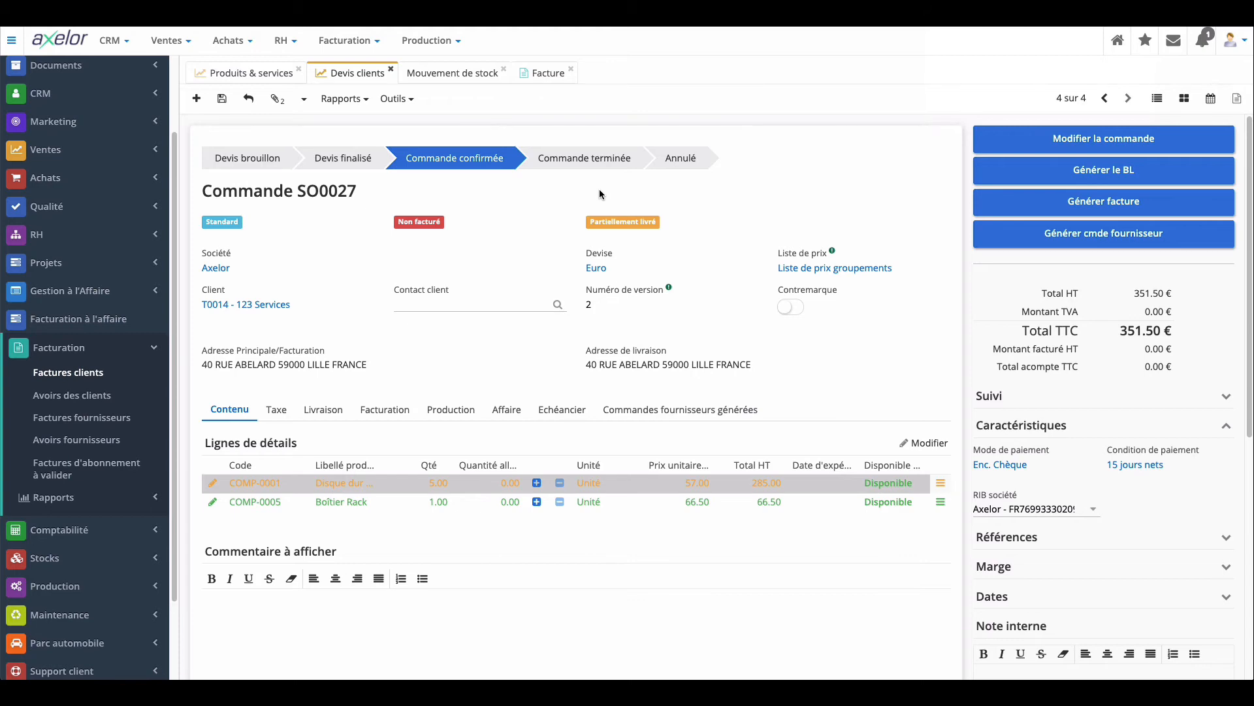
- Return to the 123 Services draft invoice, make it editable and review its billing details and invoice lines
{"action": "left_click", "coordinate": [546, 74]}
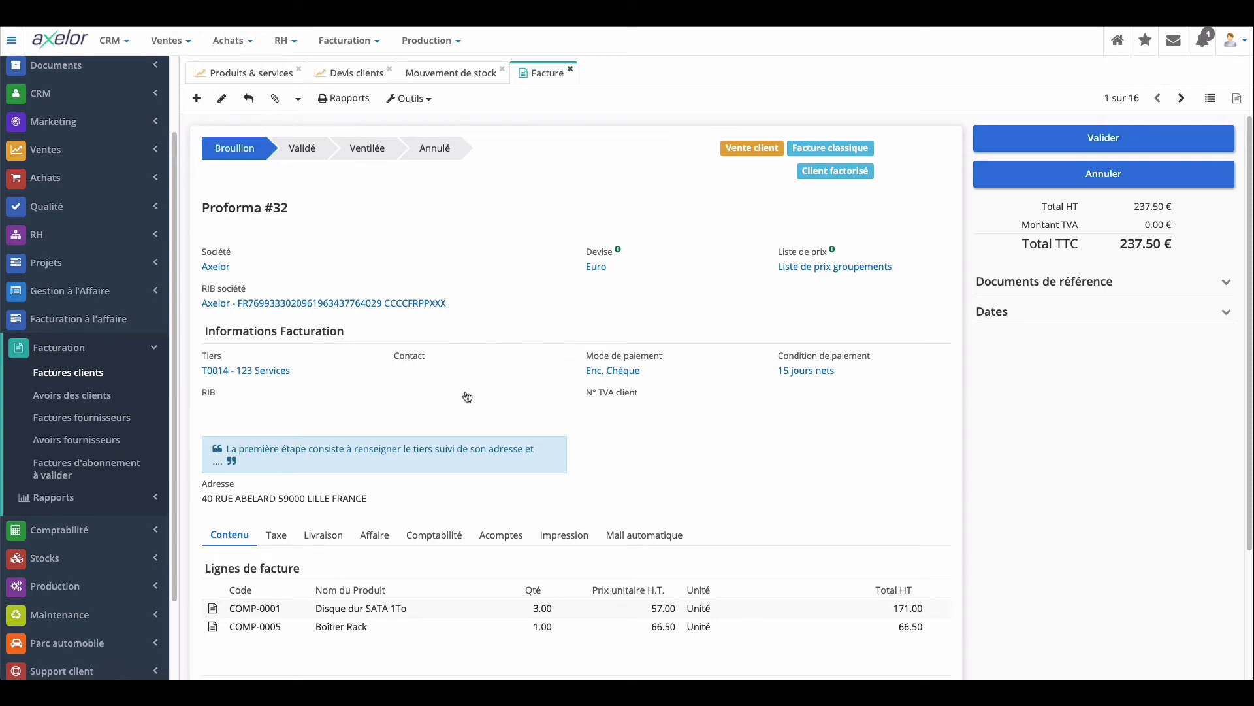
{"action": "scroll", "coordinate": [465, 393], "scroll_direction": "down", "scroll_amount": 1}
{"action": "scroll", "coordinate": [512, 528], "scroll_direction": "down", "scroll_amount": 1}
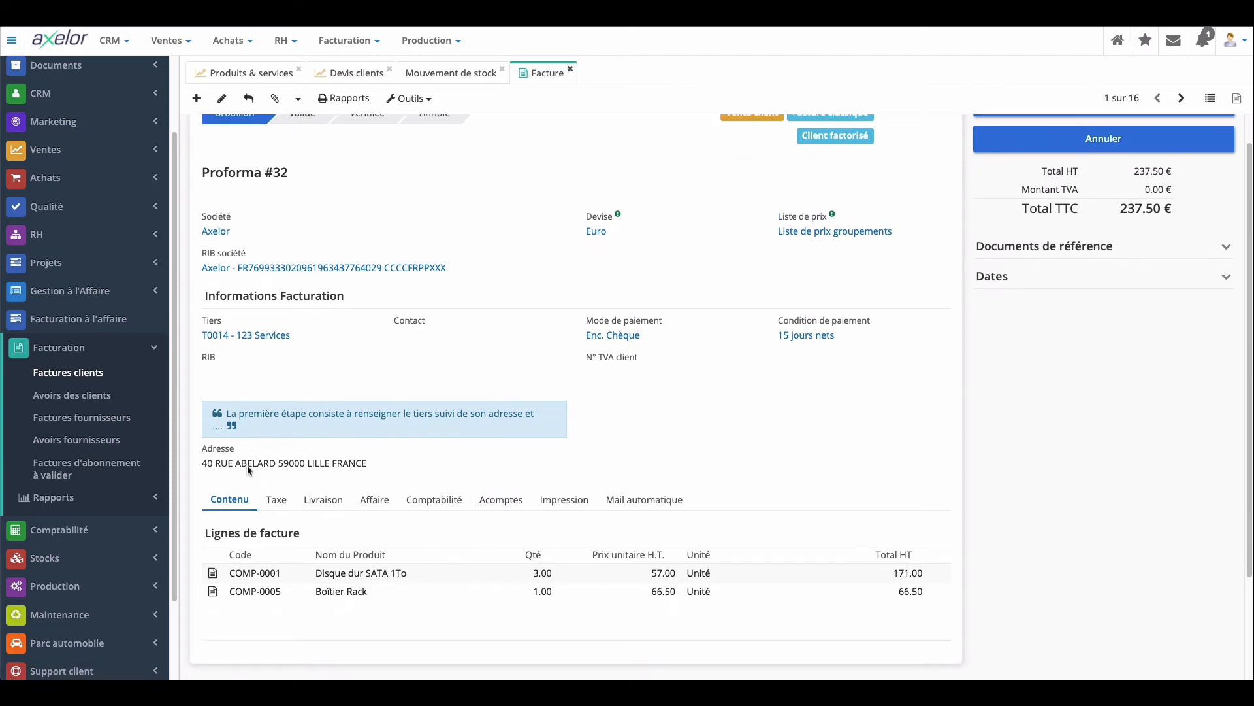
{"action": "left_click", "coordinate": [223, 101]}
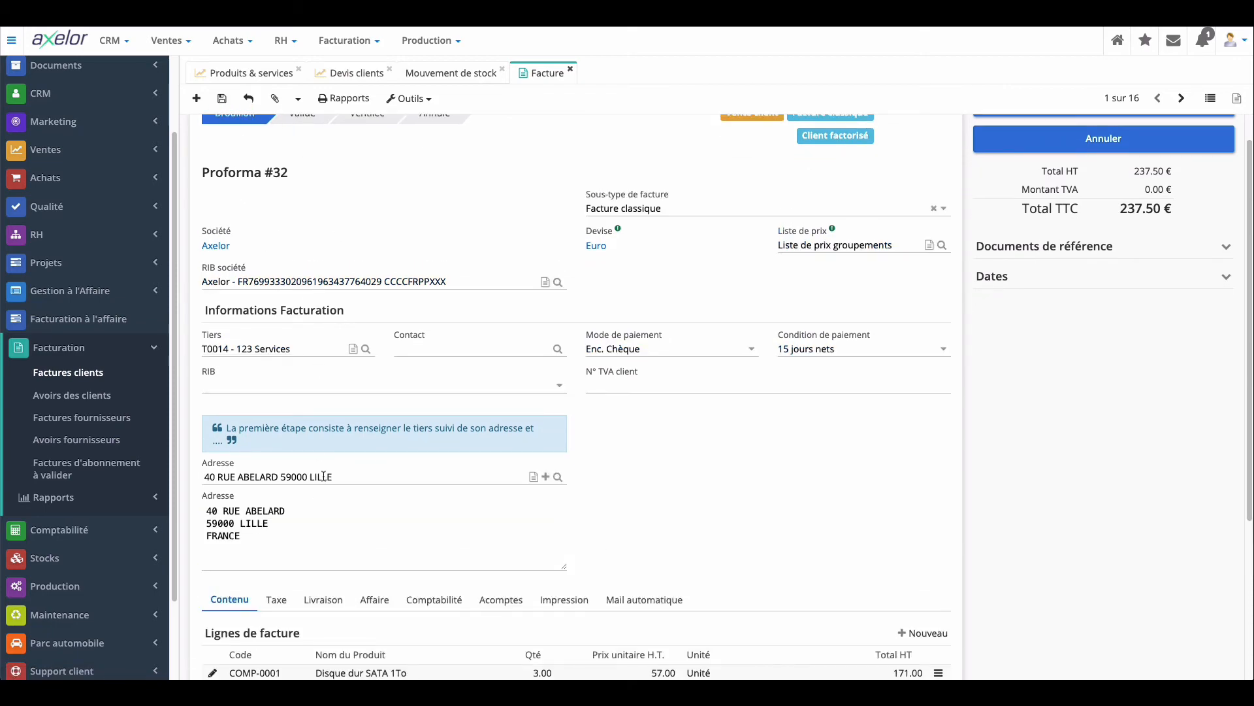
{"action": "scroll", "coordinate": [444, 568], "scroll_direction": "down", "scroll_amount": 4}
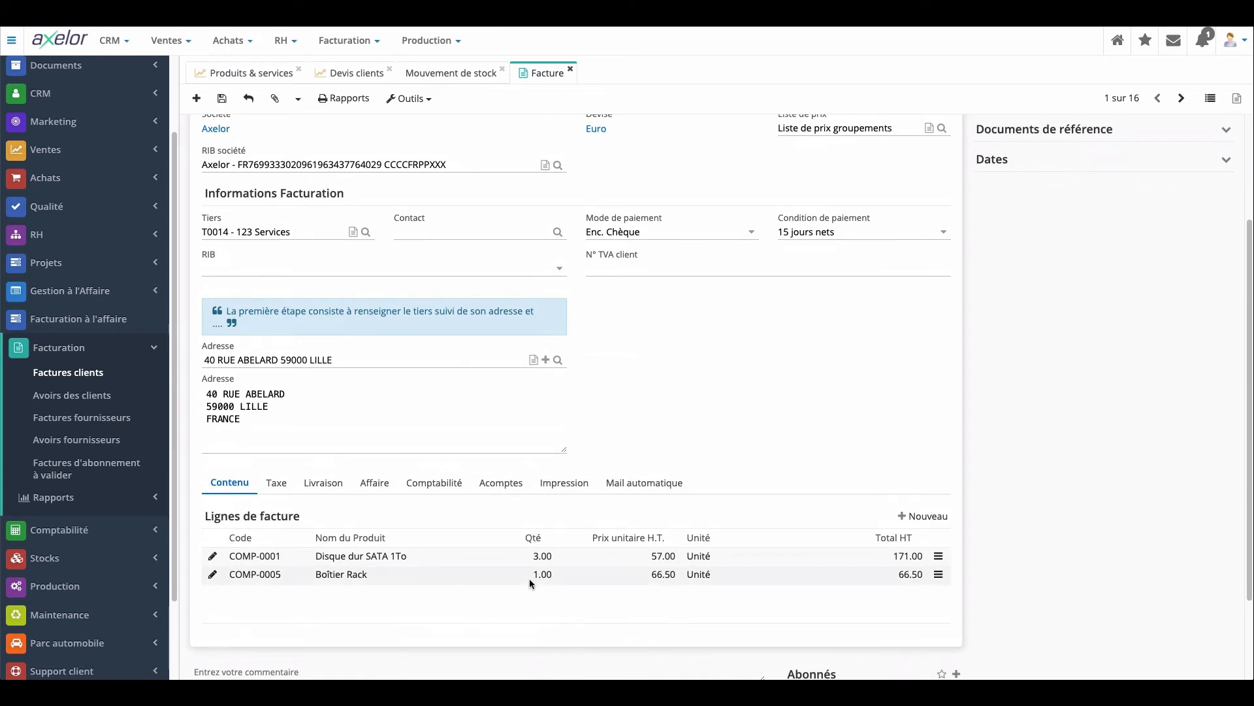
{"action": "scroll", "coordinate": [529, 579], "scroll_direction": "up", "scroll_amount": 4}
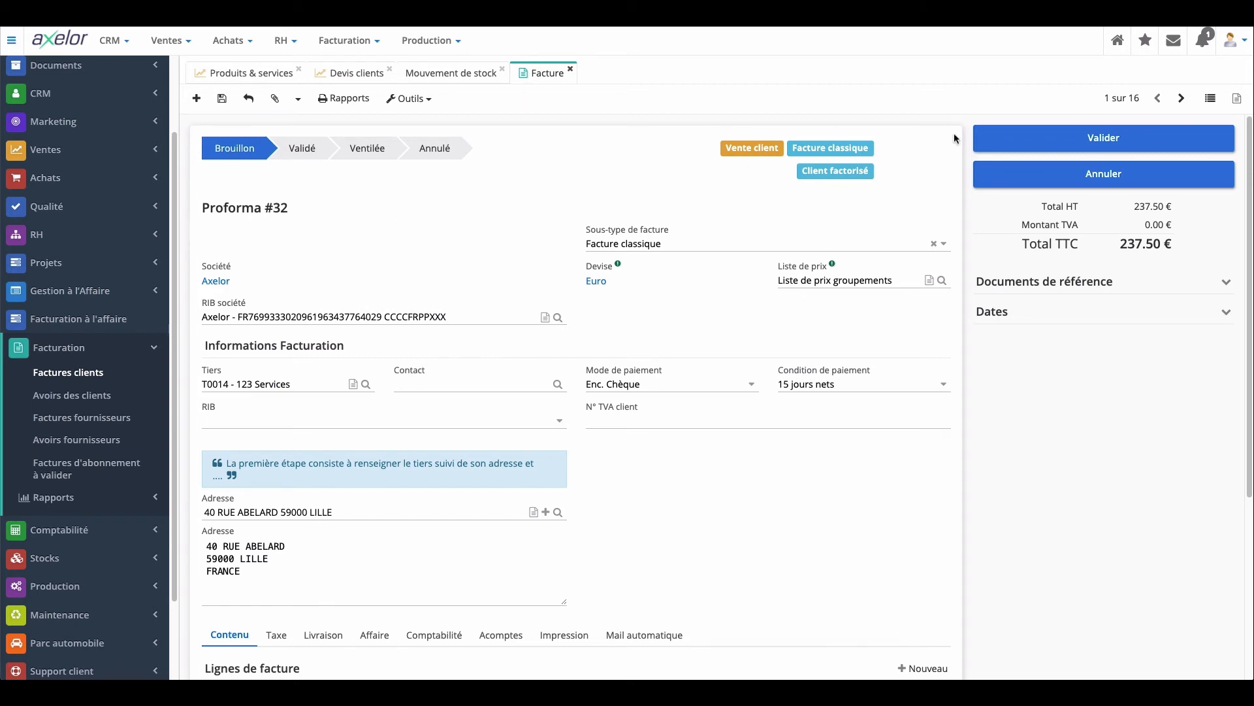
- Validate the 123 Services customer invoice and post it with Ventiler, confirming the posting
{"action": "left_click", "coordinate": [1053, 149]}
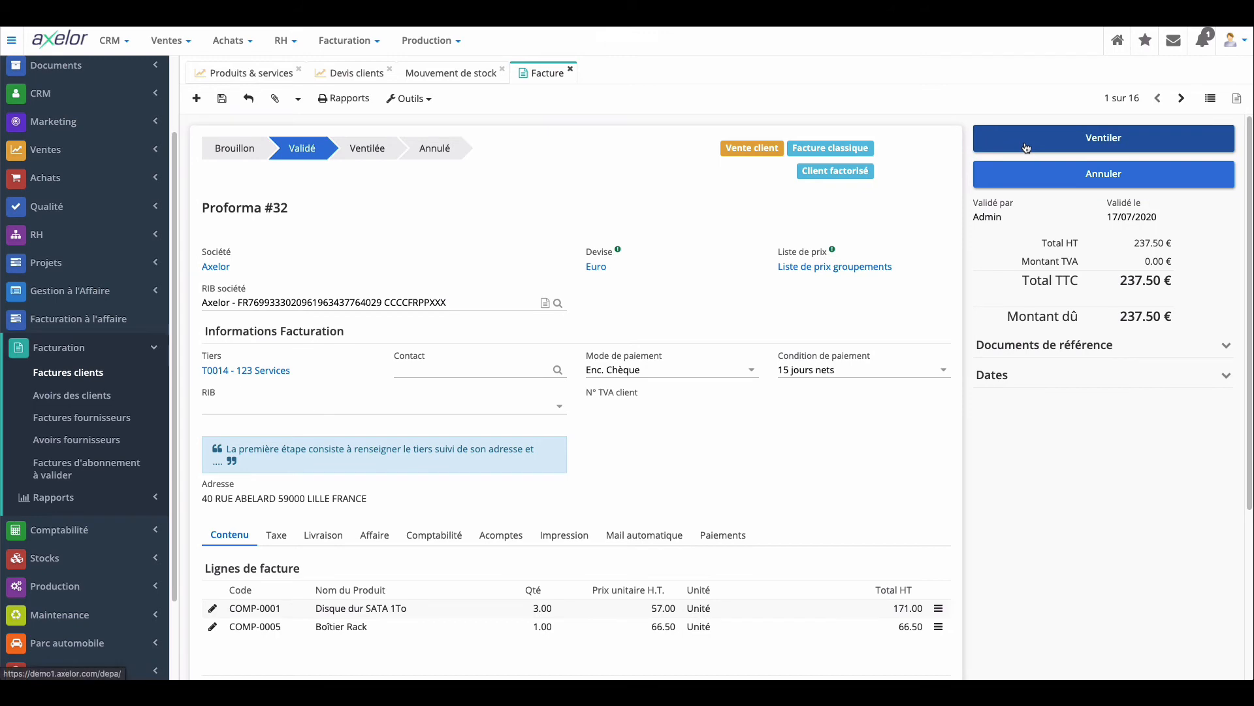
{"action": "left_click", "coordinate": [1027, 148]}
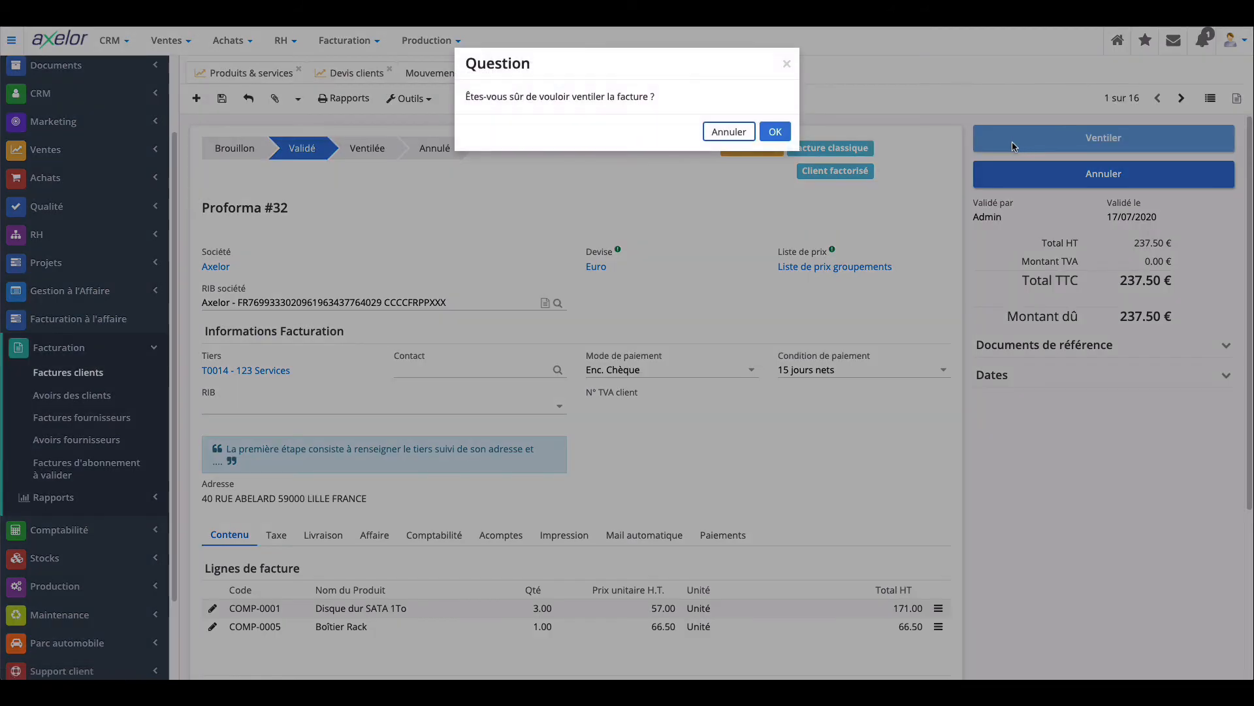
{"action": "left_click", "coordinate": [775, 133]}
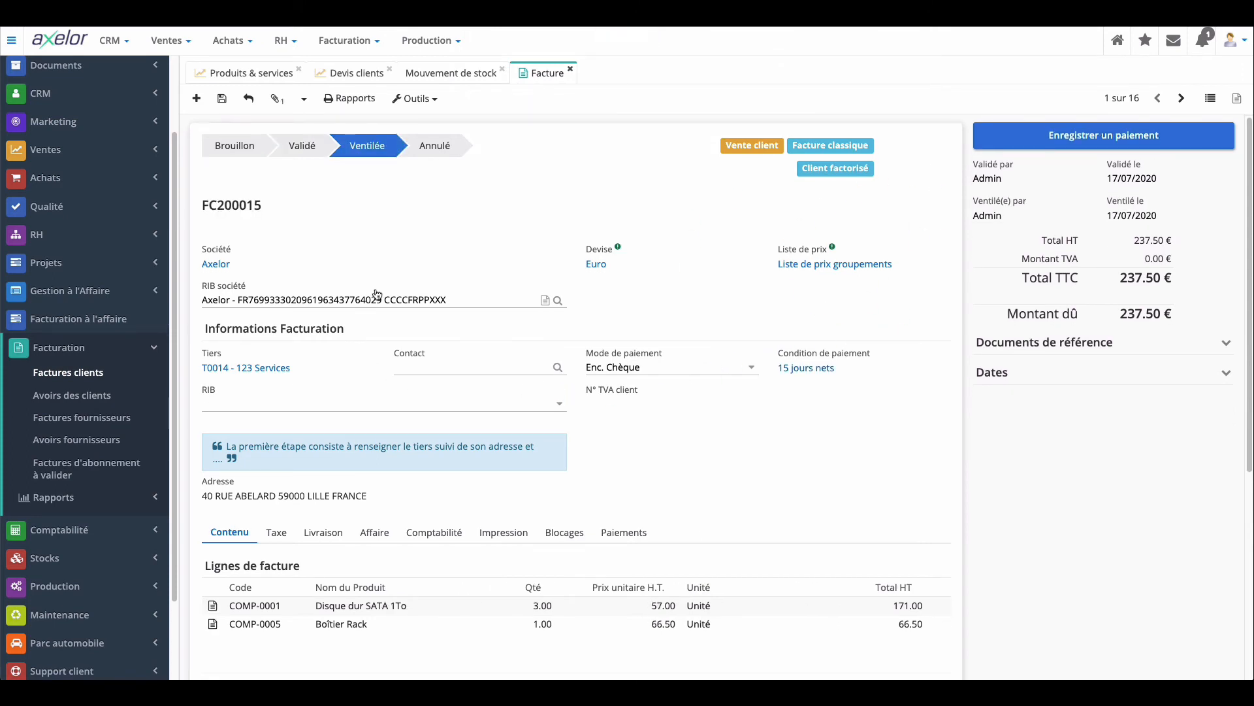
- Examine the posted invoice's accounting details and its linked accounting entry, and return to the invoice lines
{"action": "left_click", "coordinate": [434, 532]}
{"action": "scroll", "coordinate": [426, 511], "scroll_direction": "down", "scroll_amount": 2}
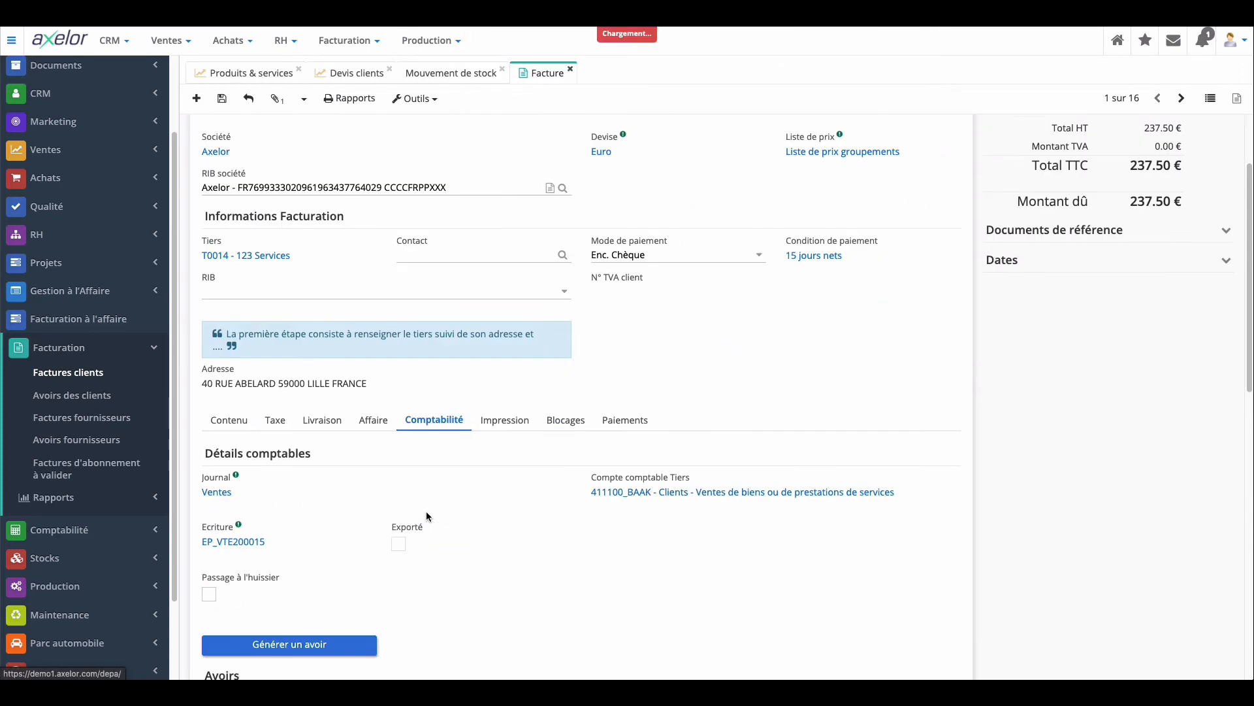
{"action": "left_click", "coordinate": [245, 546]}
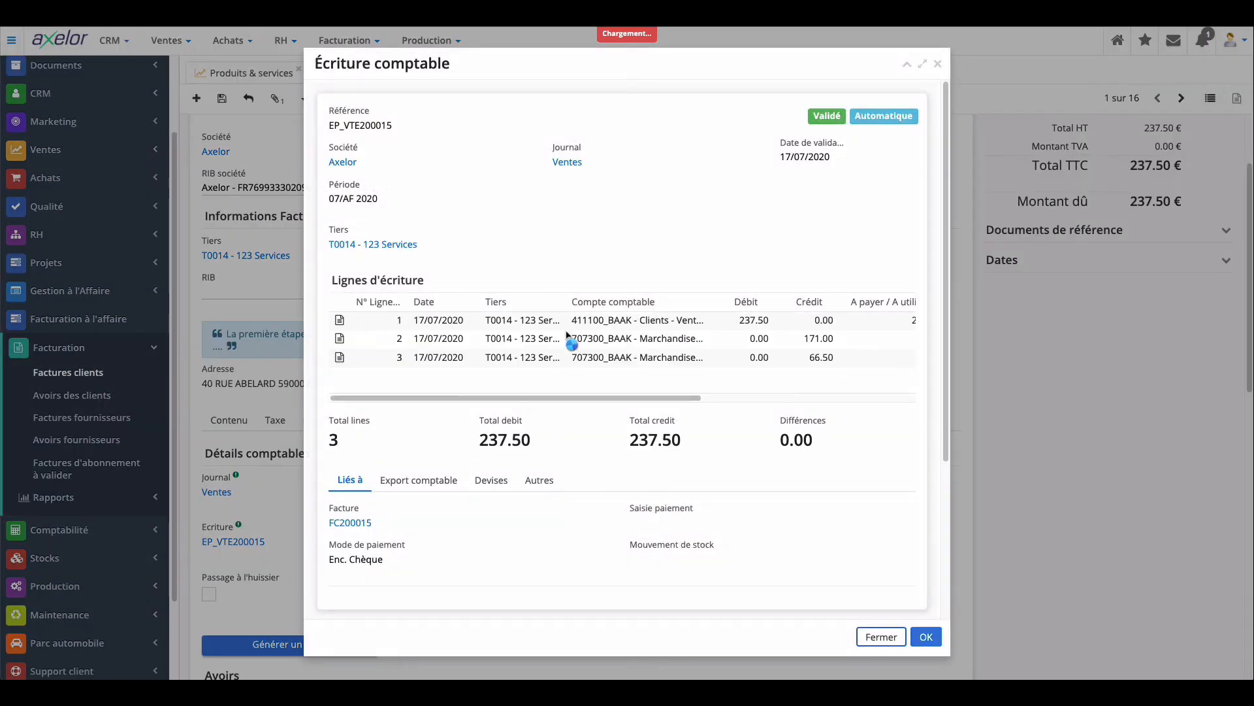
{"action": "scroll", "coordinate": [564, 324], "scroll_direction": "down", "scroll_amount": 3}
{"action": "scroll", "coordinate": [564, 323], "scroll_direction": "up", "scroll_amount": 3}
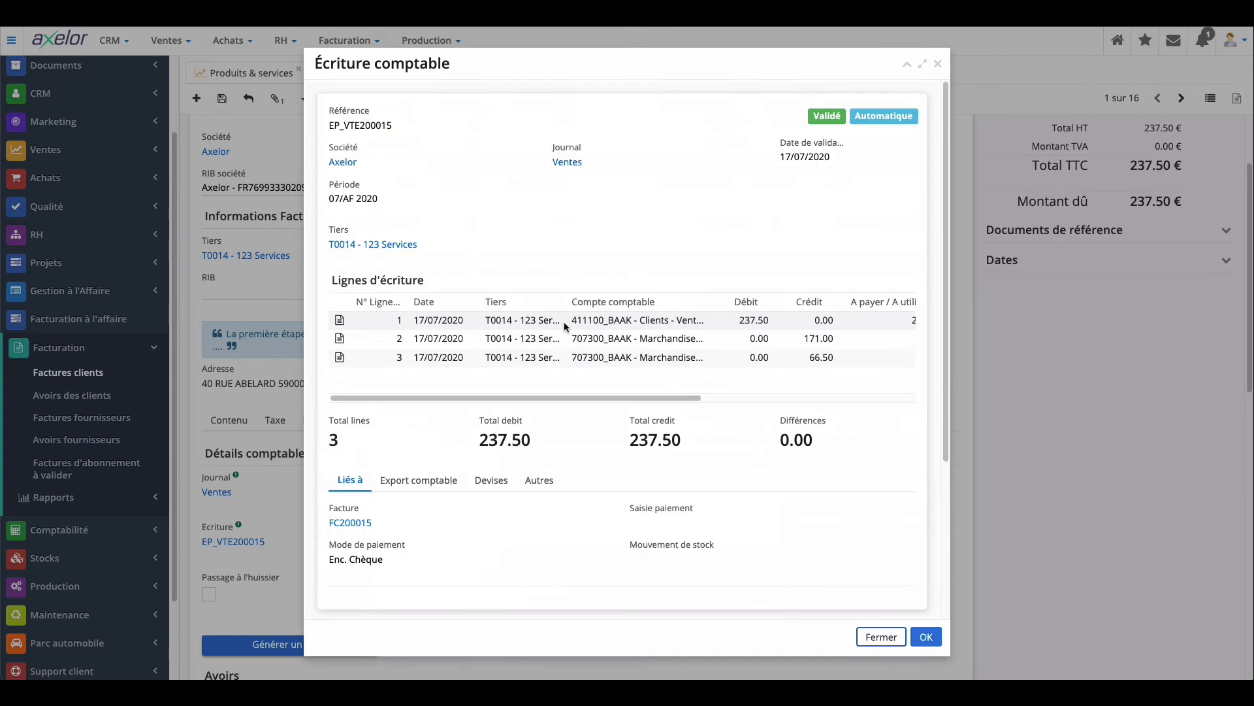
{"action": "left_click", "coordinate": [928, 642]}
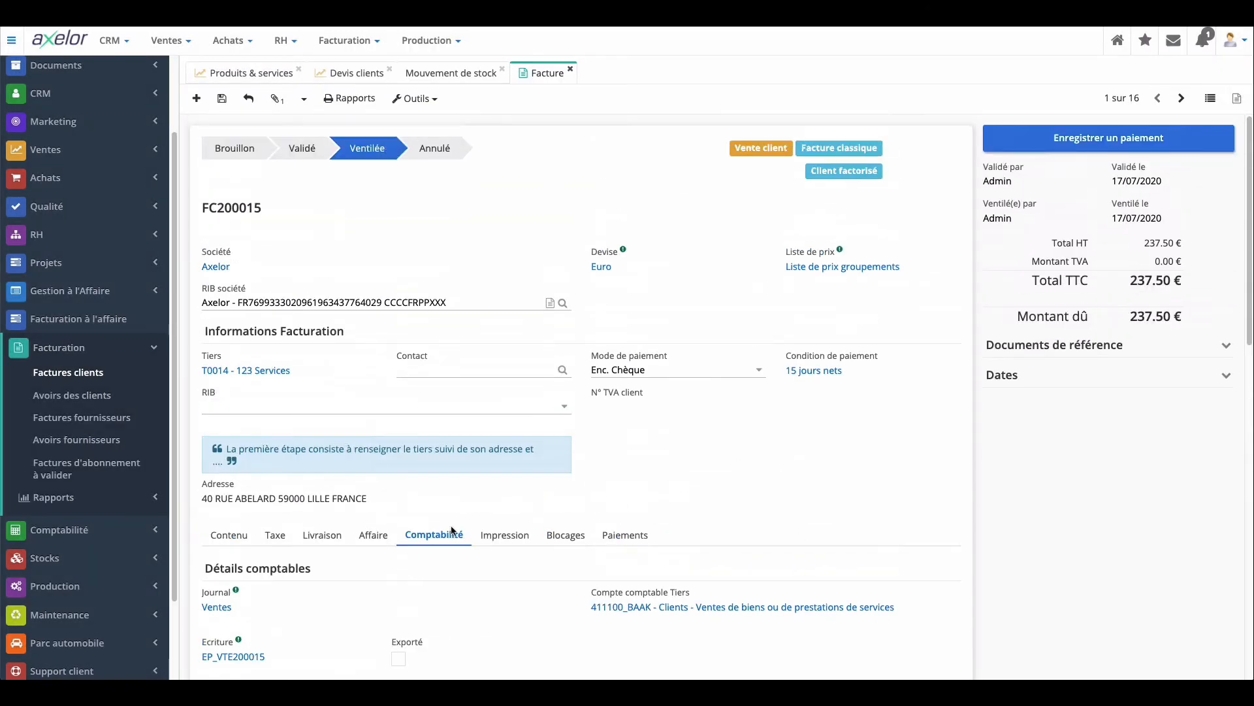
{"action": "left_click", "coordinate": [225, 534]}
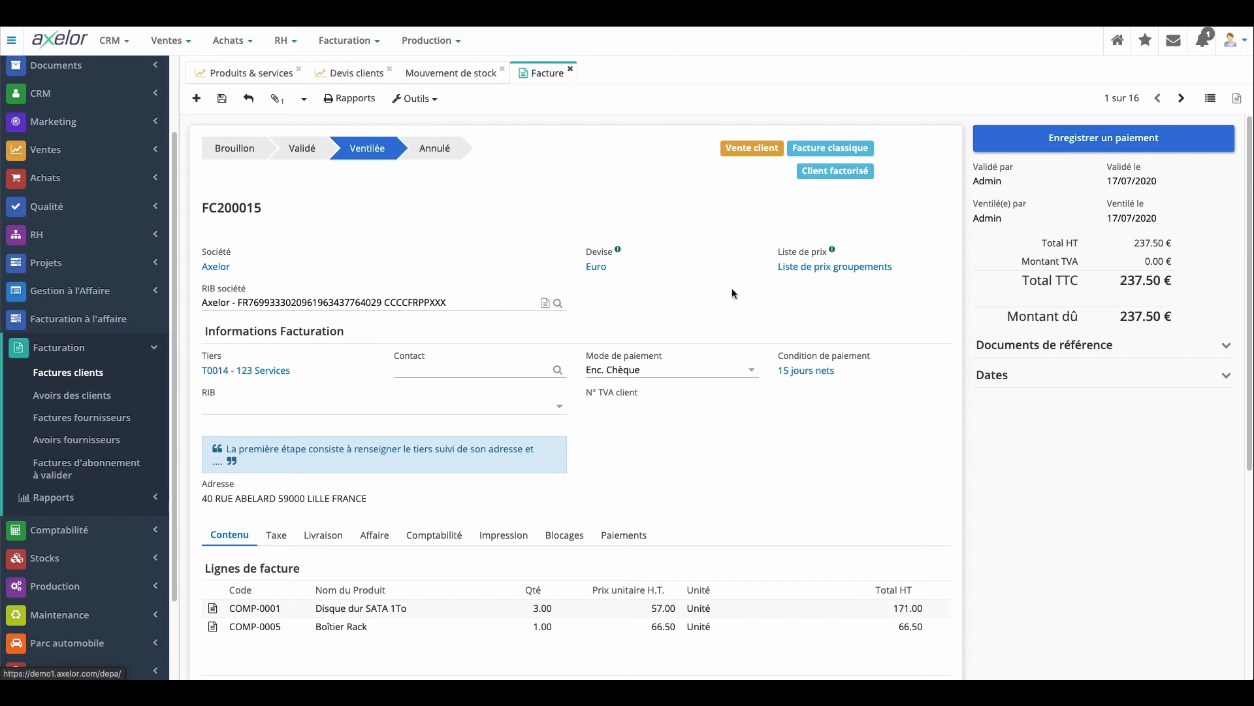
{"action": "scroll", "coordinate": [636, 339], "scroll_direction": "down", "scroll_amount": 1}
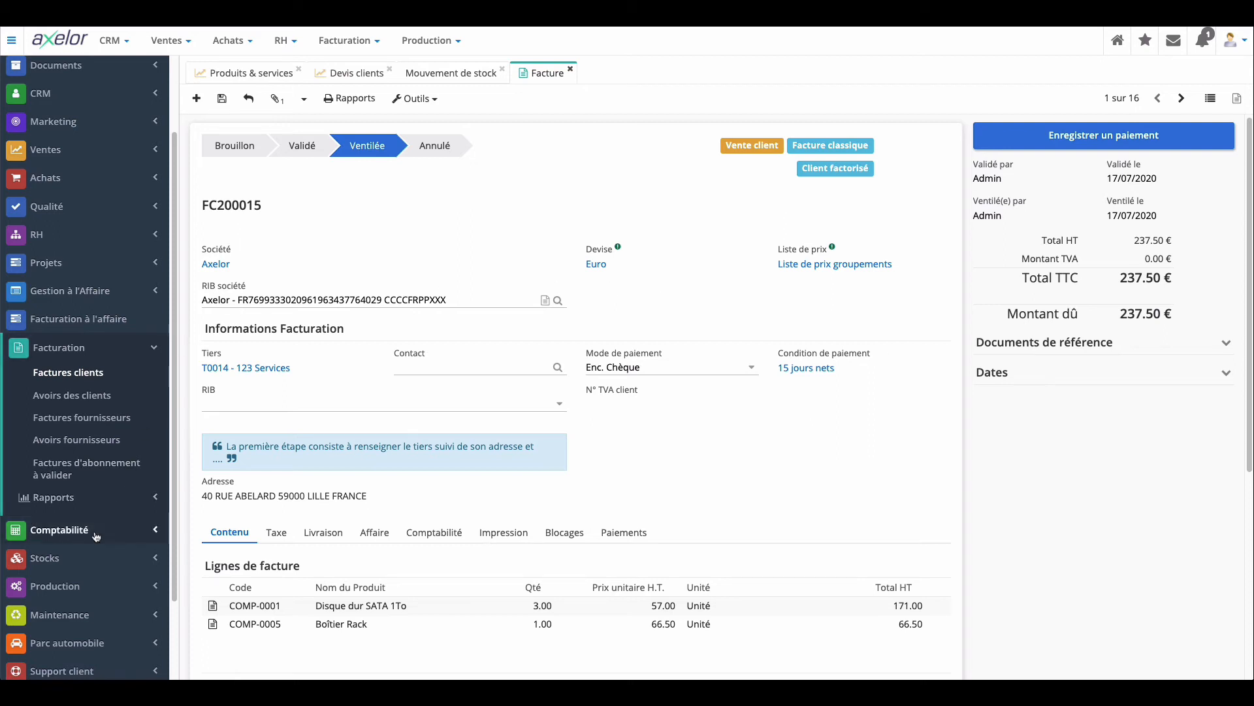
{"action": "left_click", "coordinate": [59, 529]}
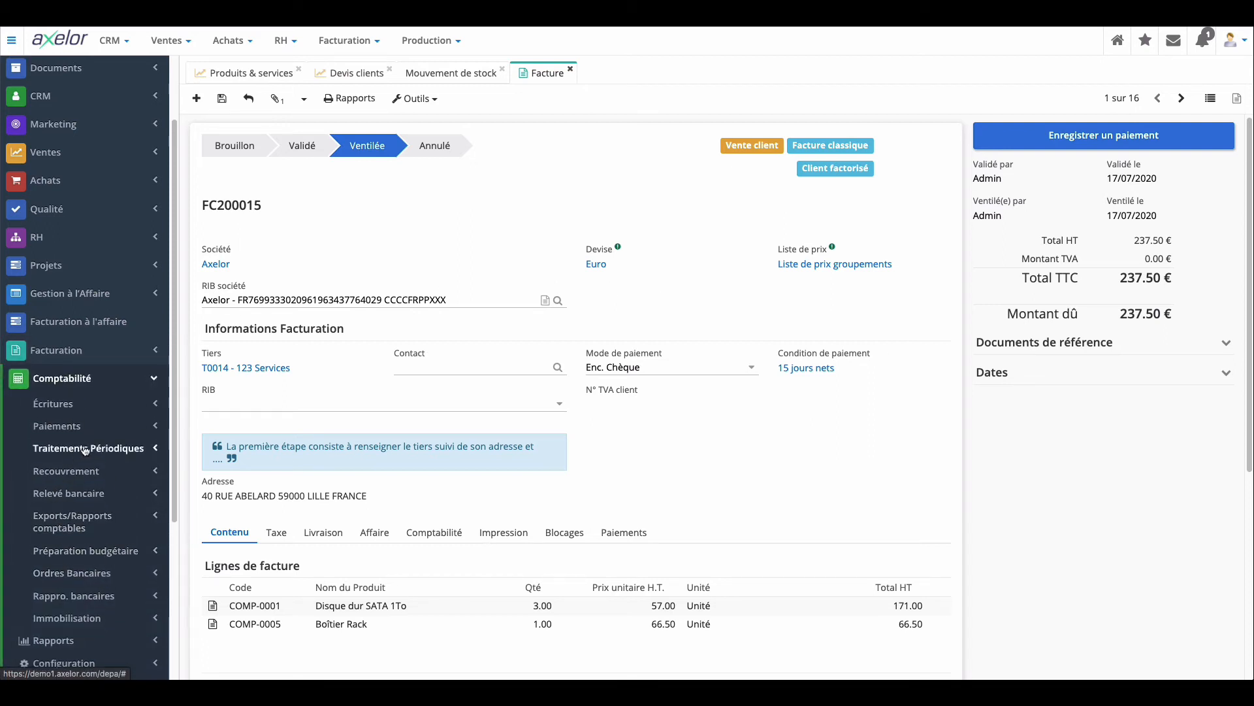
{"action": "left_click", "coordinate": [95, 380]}
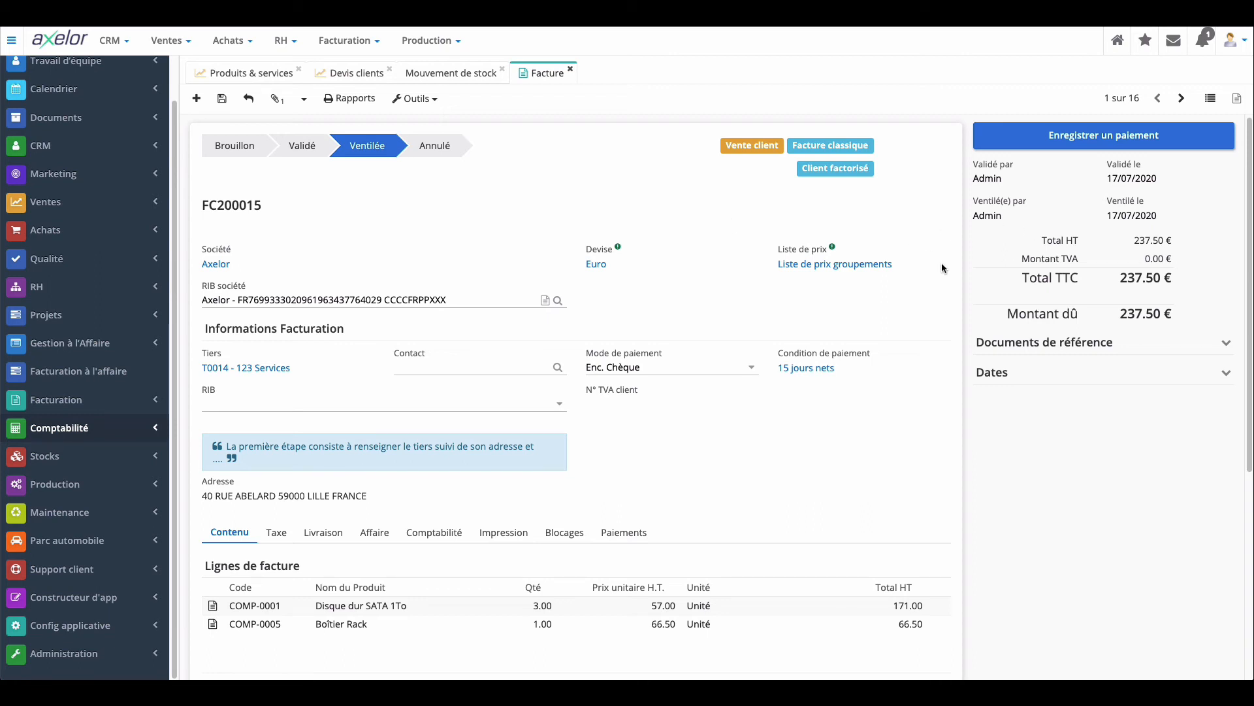
{"action": "scroll", "coordinate": [942, 264], "scroll_direction": "up", "scroll_amount": 1}
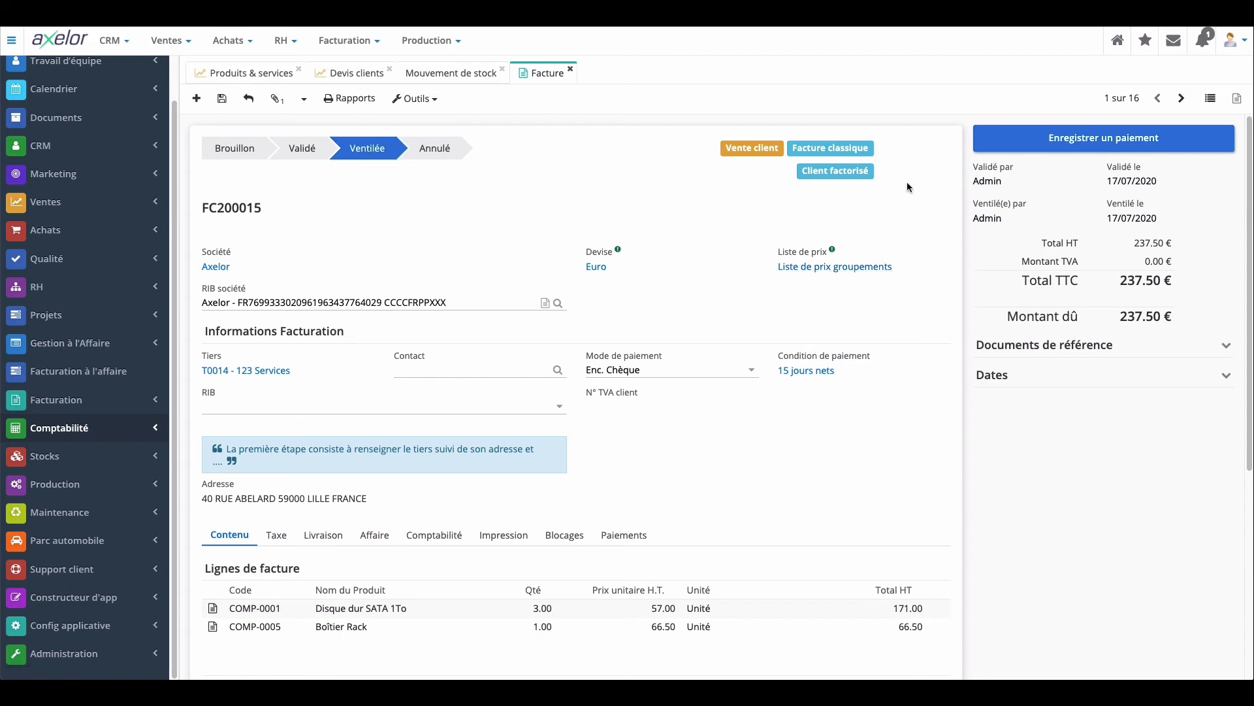
- Record a payment of 237.50 euros by Enc. Chèque, dated 17/07/2020, on the 123 Services invoice
{"action": "left_click", "coordinate": [1080, 143]}
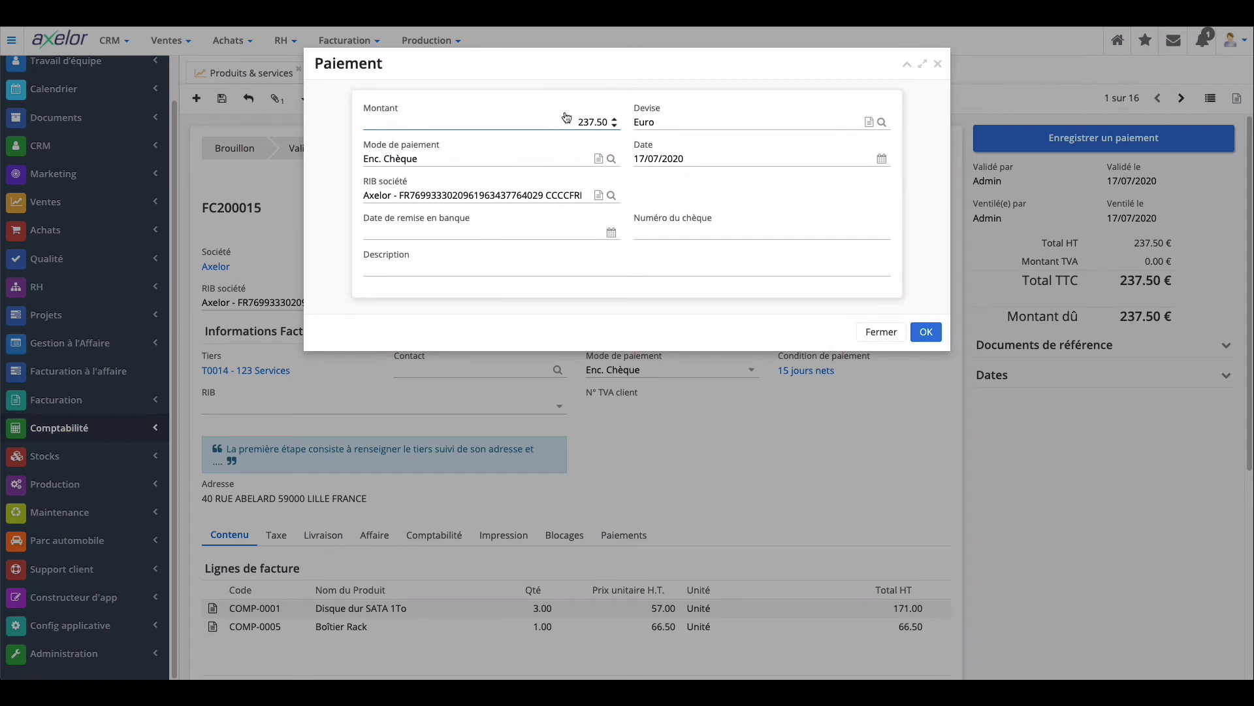
{"action": "left_click", "coordinate": [423, 160]}
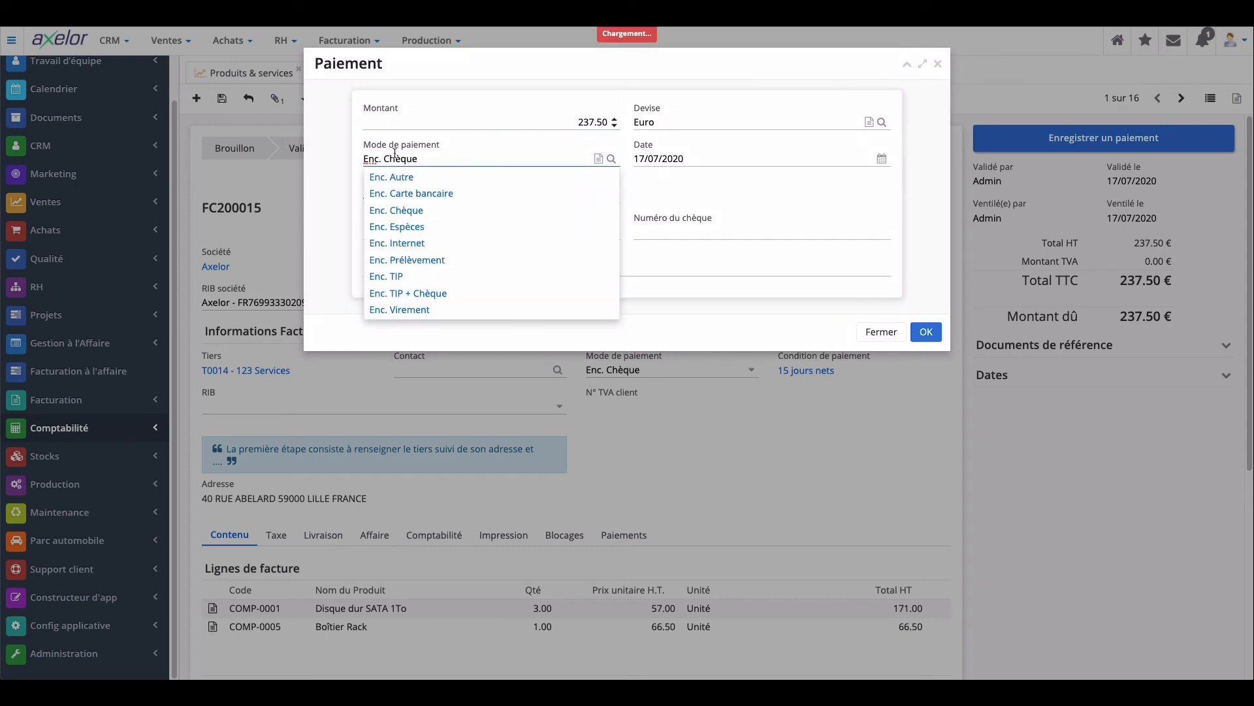
{"action": "left_click", "coordinate": [352, 159]}
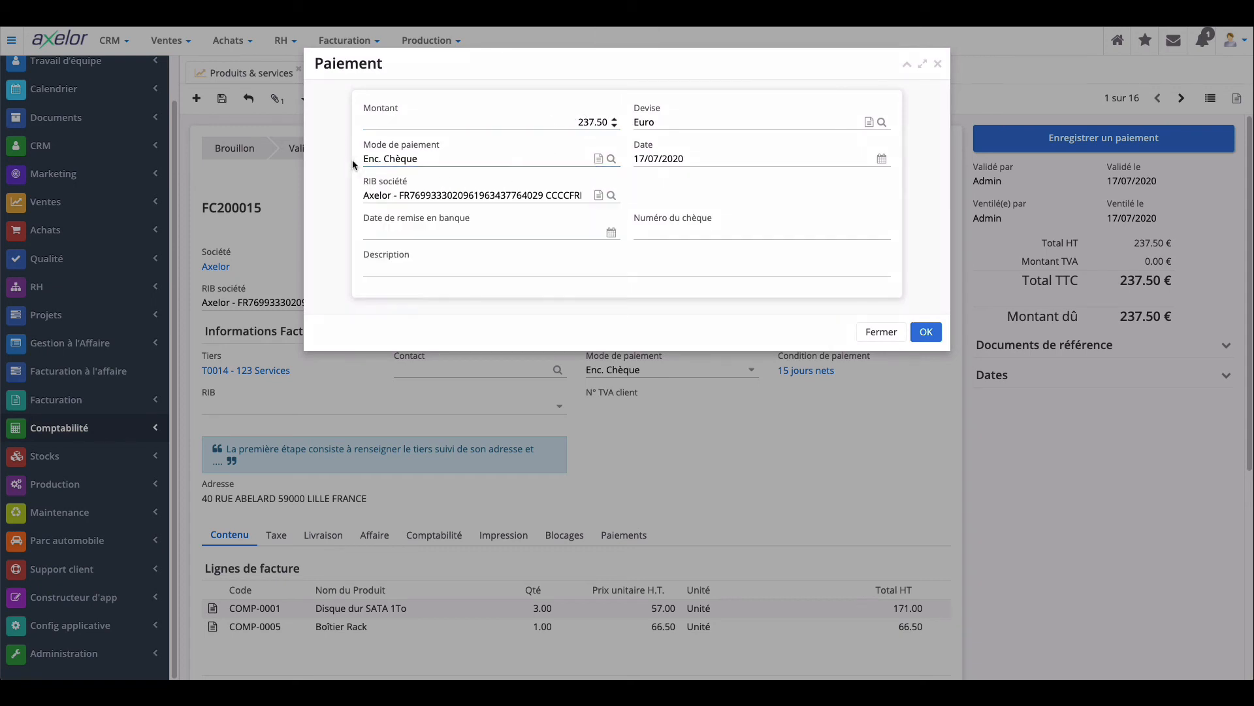
{"action": "left_click", "coordinate": [926, 331]}
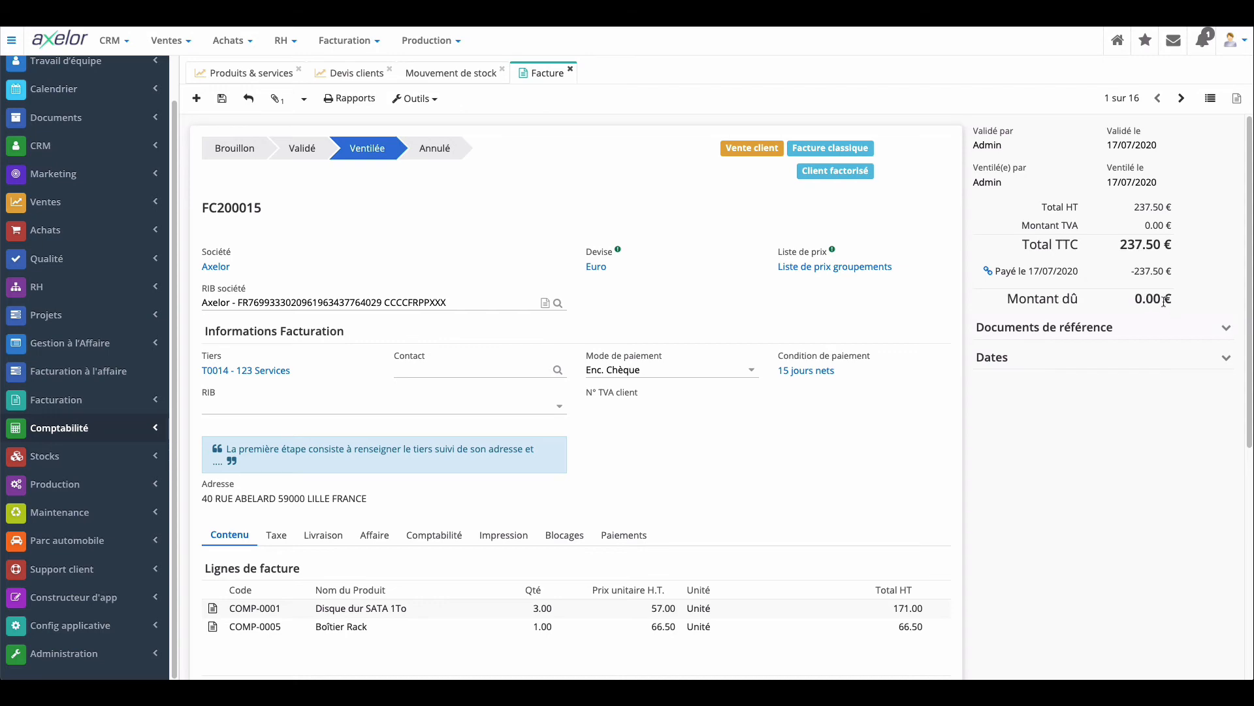
- Examine the payment recorded in the invoice's Paiements details
{"action": "scroll", "coordinate": [539, 405], "scroll_direction": "down", "scroll_amount": 1}
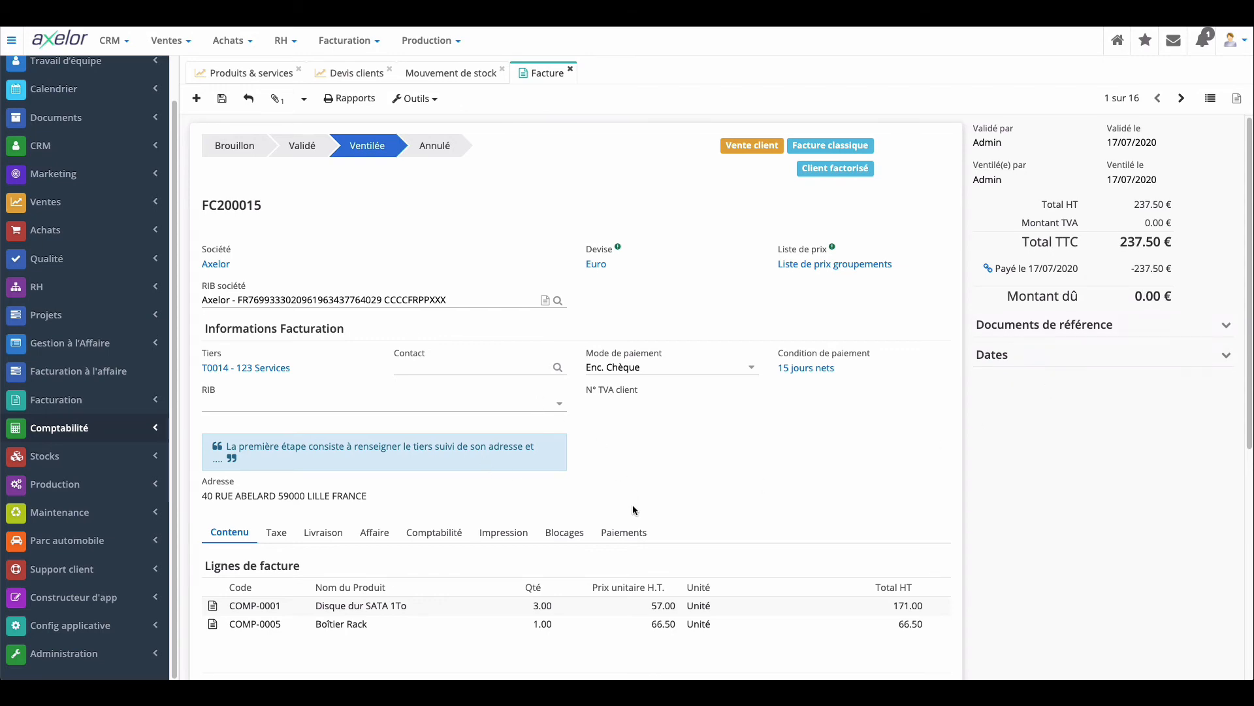
{"action": "left_click", "coordinate": [627, 534]}
{"action": "scroll", "coordinate": [631, 539], "scroll_direction": "down", "scroll_amount": 3}
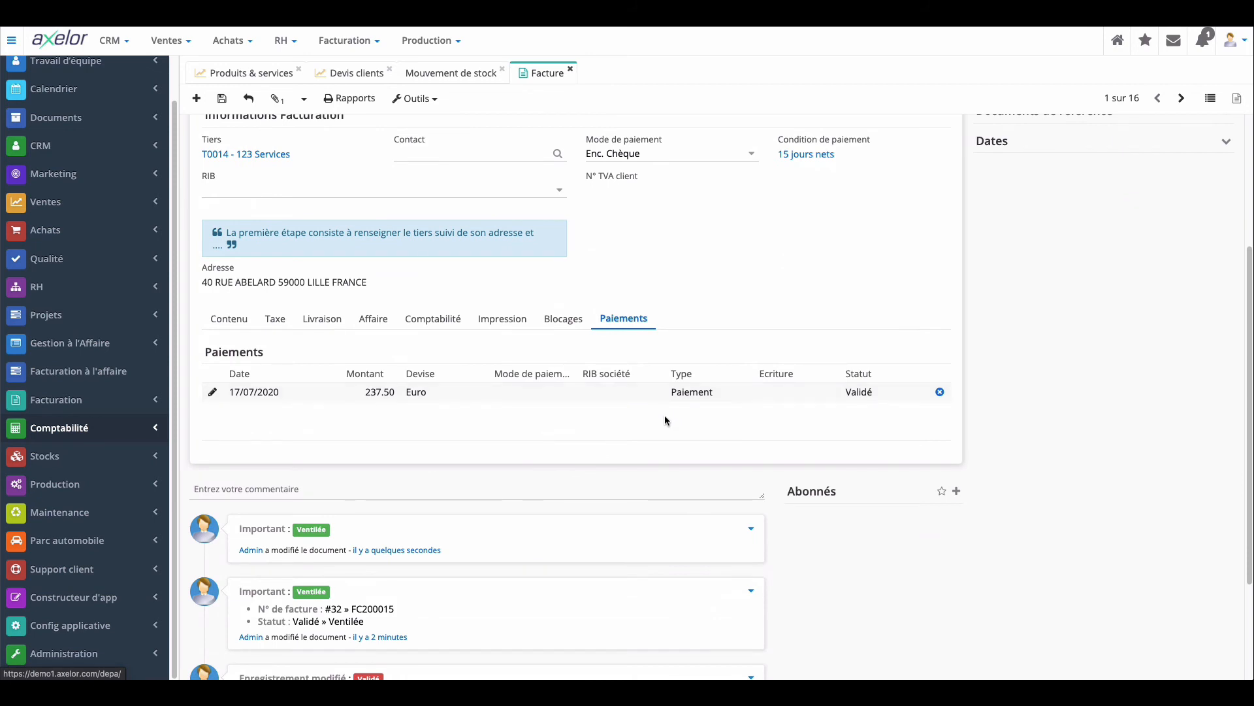
- Return to the invoice lines and open the GERARD Solutions customer payment entry in the accounting payment assistant
{"action": "left_click", "coordinate": [229, 319]}
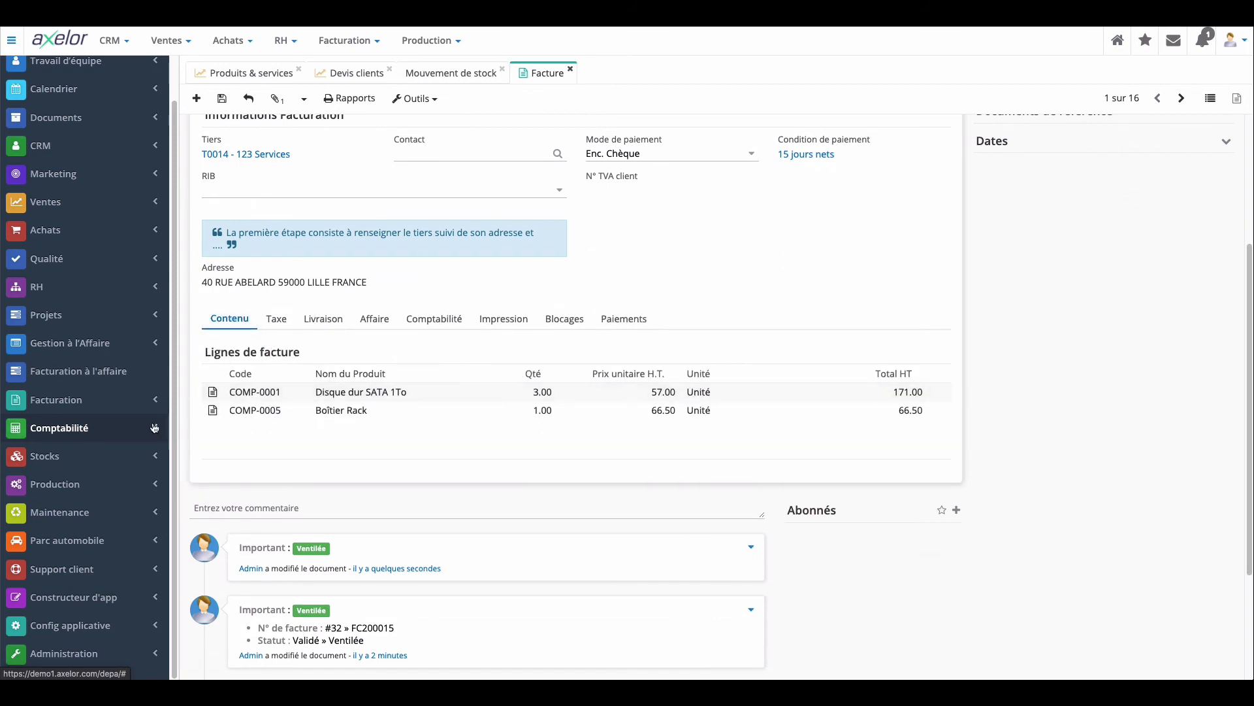
{"action": "left_click", "coordinate": [62, 428]}
{"action": "left_click", "coordinate": [91, 434]}
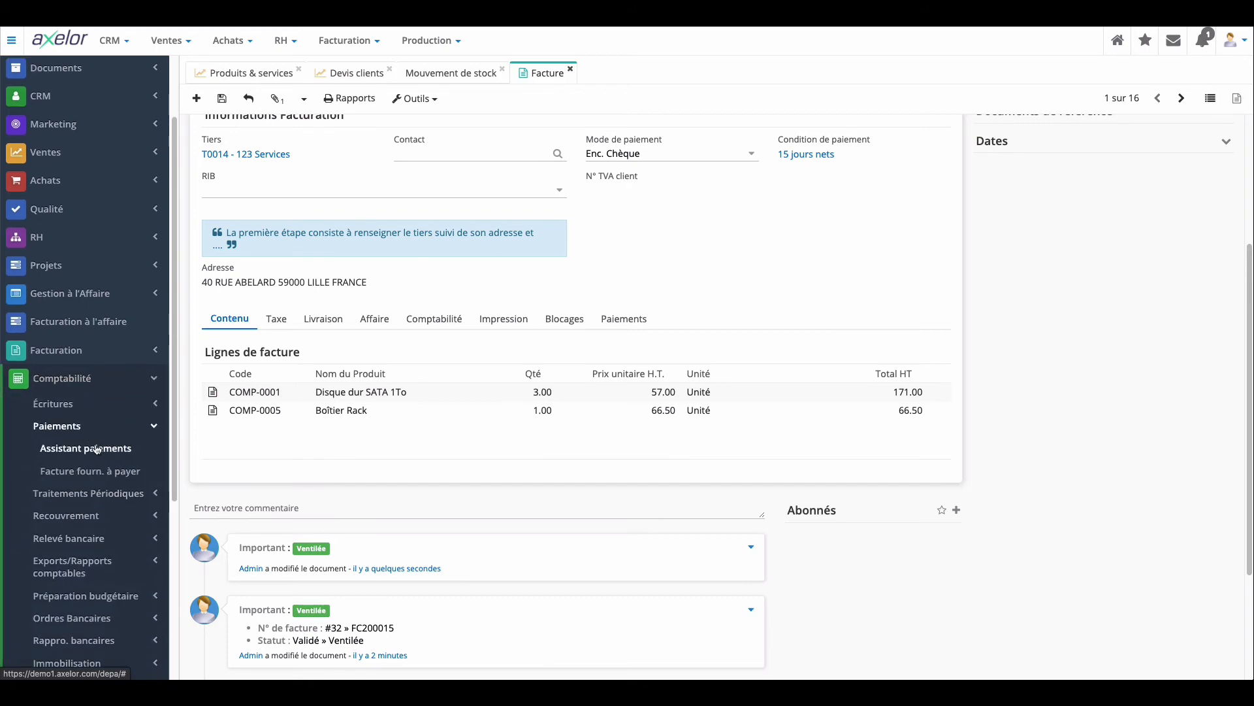
{"action": "left_click", "coordinate": [98, 448]}
{"action": "double_click", "coordinate": [456, 164]}
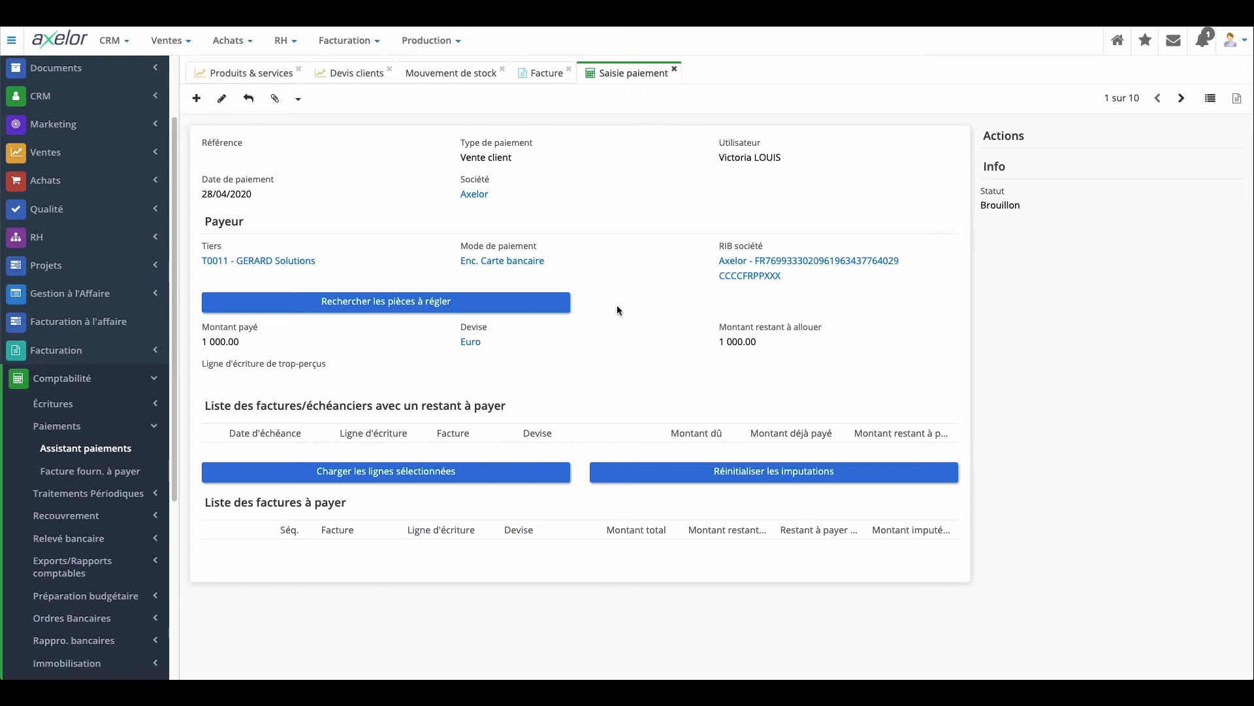
- Examine the bank order functions in the accounting module, including the available Virements types
{"action": "scroll", "coordinate": [121, 464], "scroll_direction": "down", "scroll_amount": 1}
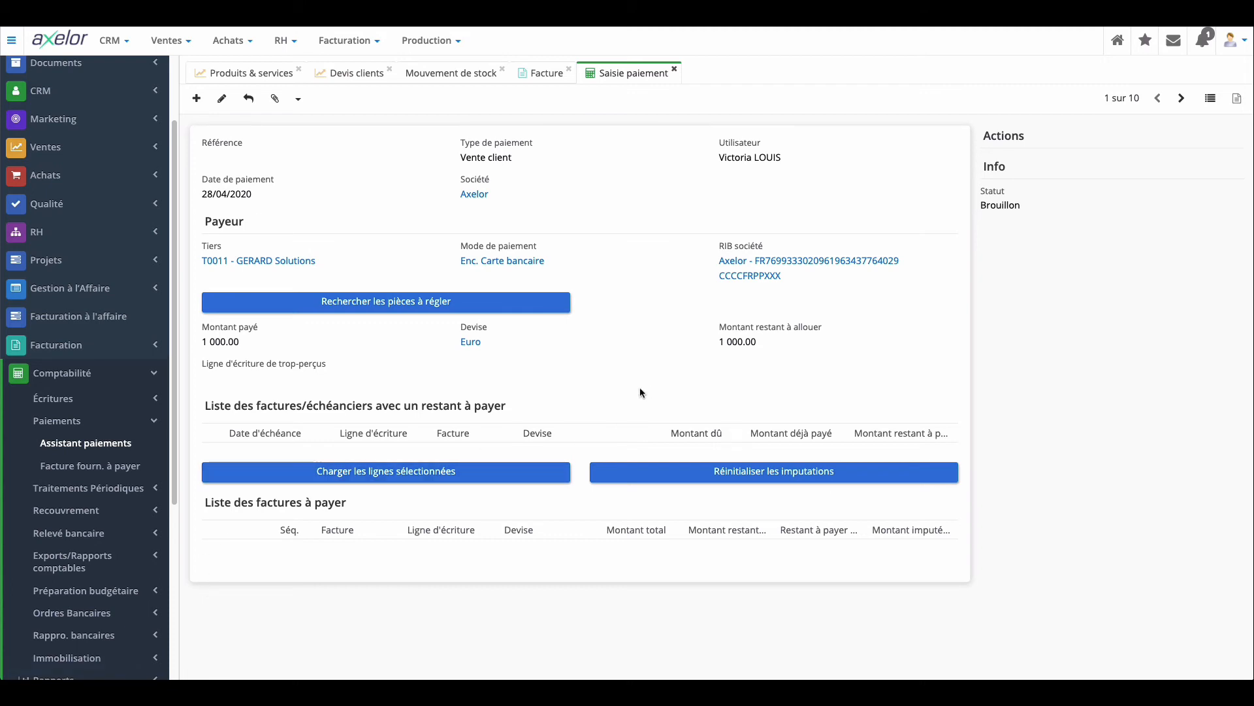
{"action": "scroll", "coordinate": [92, 536], "scroll_direction": "down", "scroll_amount": 1}
{"action": "left_click", "coordinate": [112, 596]}
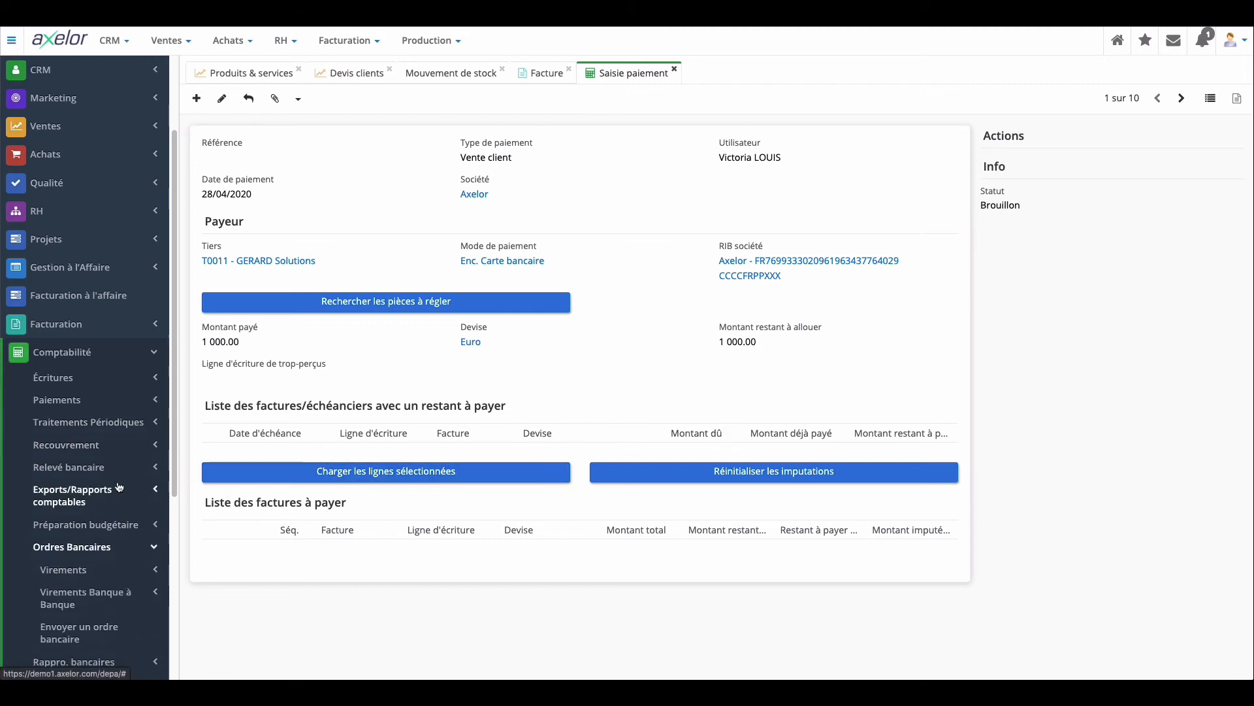
{"action": "scroll", "coordinate": [115, 575], "scroll_direction": "down", "scroll_amount": 3}
{"action": "left_click", "coordinate": [119, 521]}
{"action": "scroll", "coordinate": [117, 520], "scroll_direction": "down", "scroll_amount": 3}
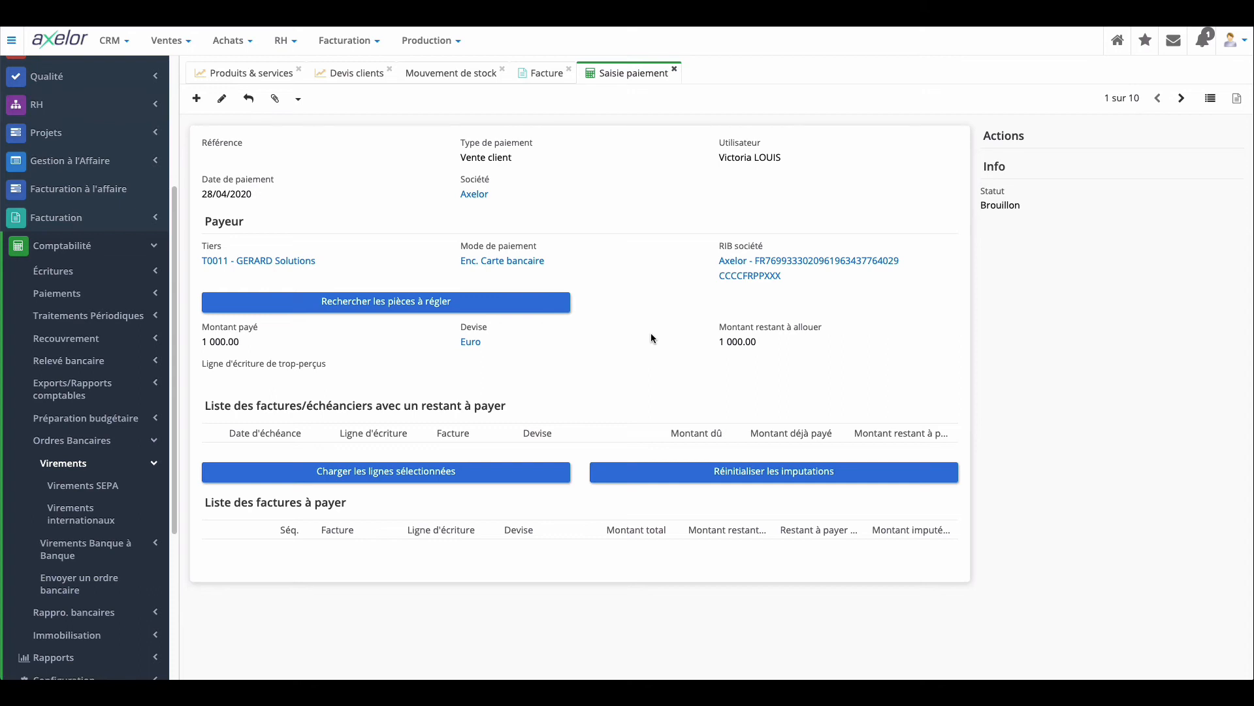
- Open the recovery method Relance des clients professionnels (REL_PRO) from the recovery configuration to examine its reminder levels
{"action": "left_click", "coordinate": [90, 339]}
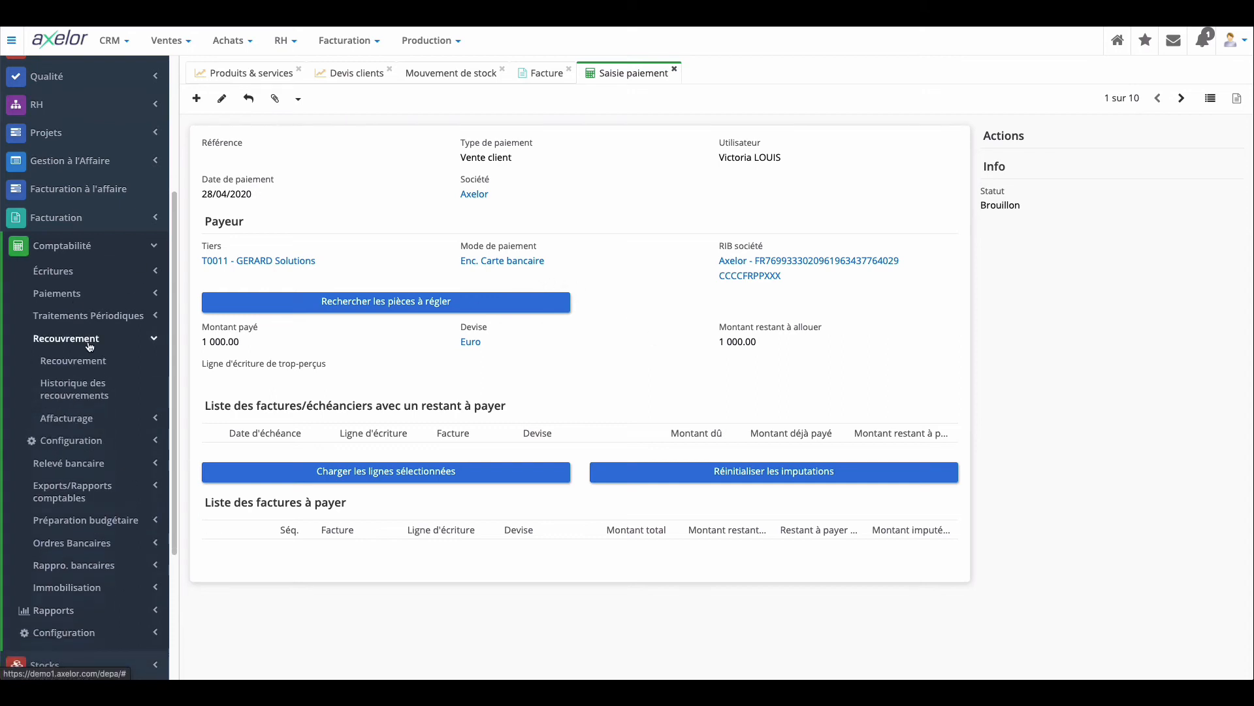
{"action": "left_click", "coordinate": [105, 443]}
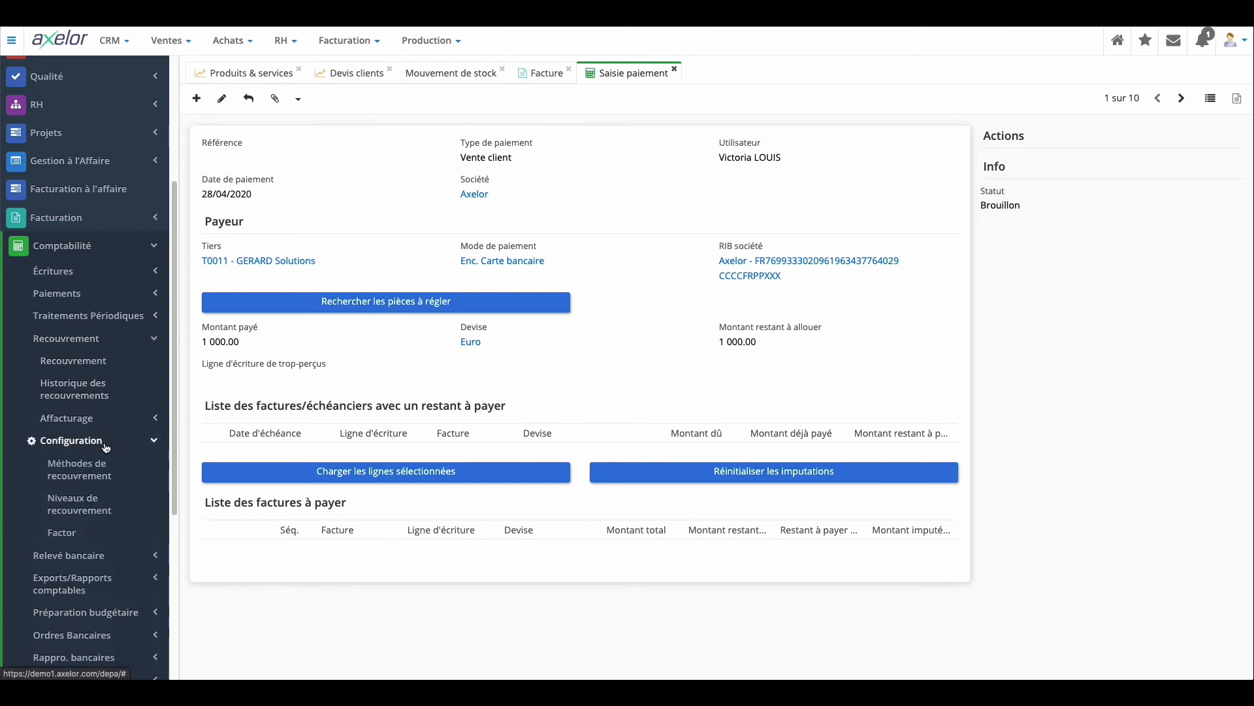
{"action": "left_click", "coordinate": [79, 469]}
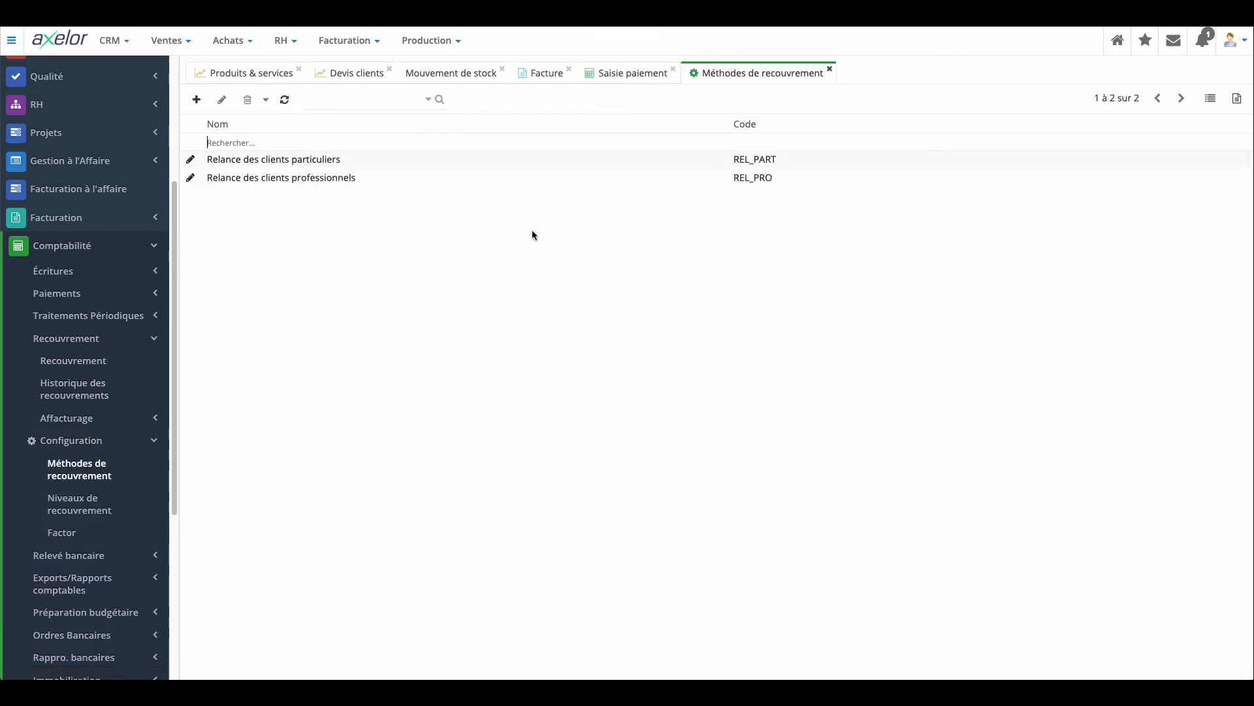
{"action": "double_click", "coordinate": [405, 178]}
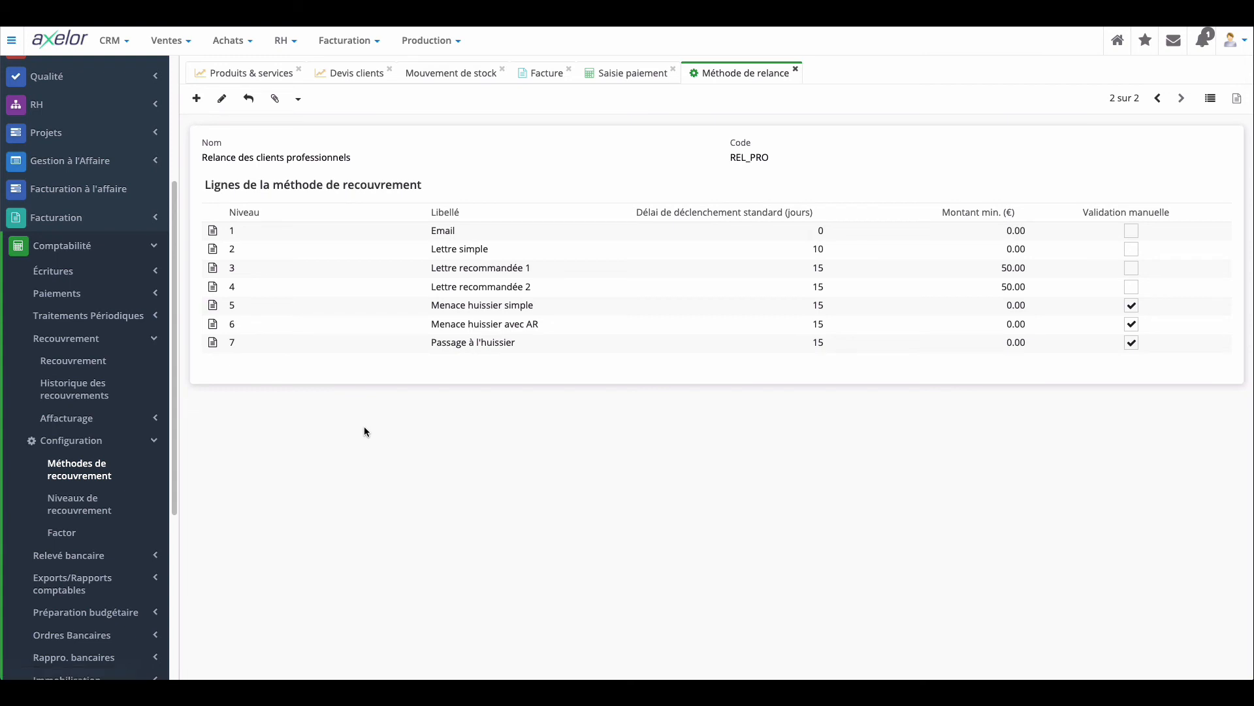
- Examine the Affacturage, Écritures, Traitements Périodiques and Relevé bancaire functions of the accounting module
{"action": "left_click", "coordinate": [156, 424]}
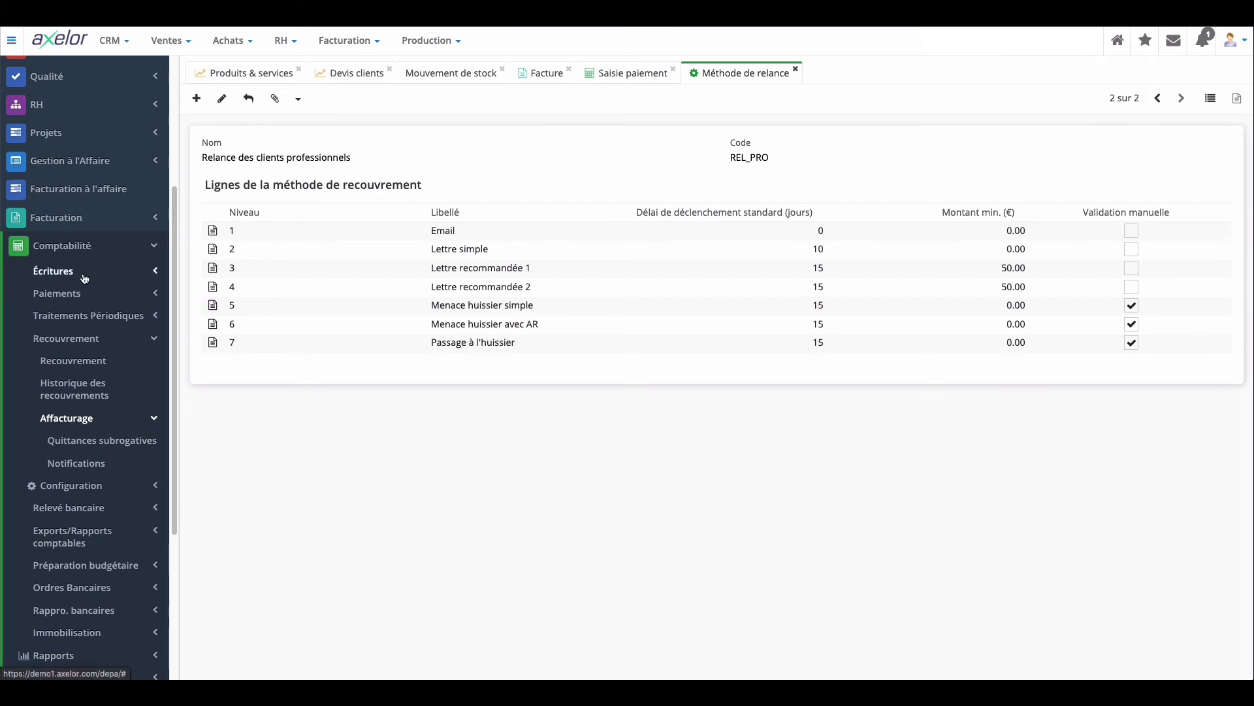
{"action": "left_click", "coordinate": [84, 277]}
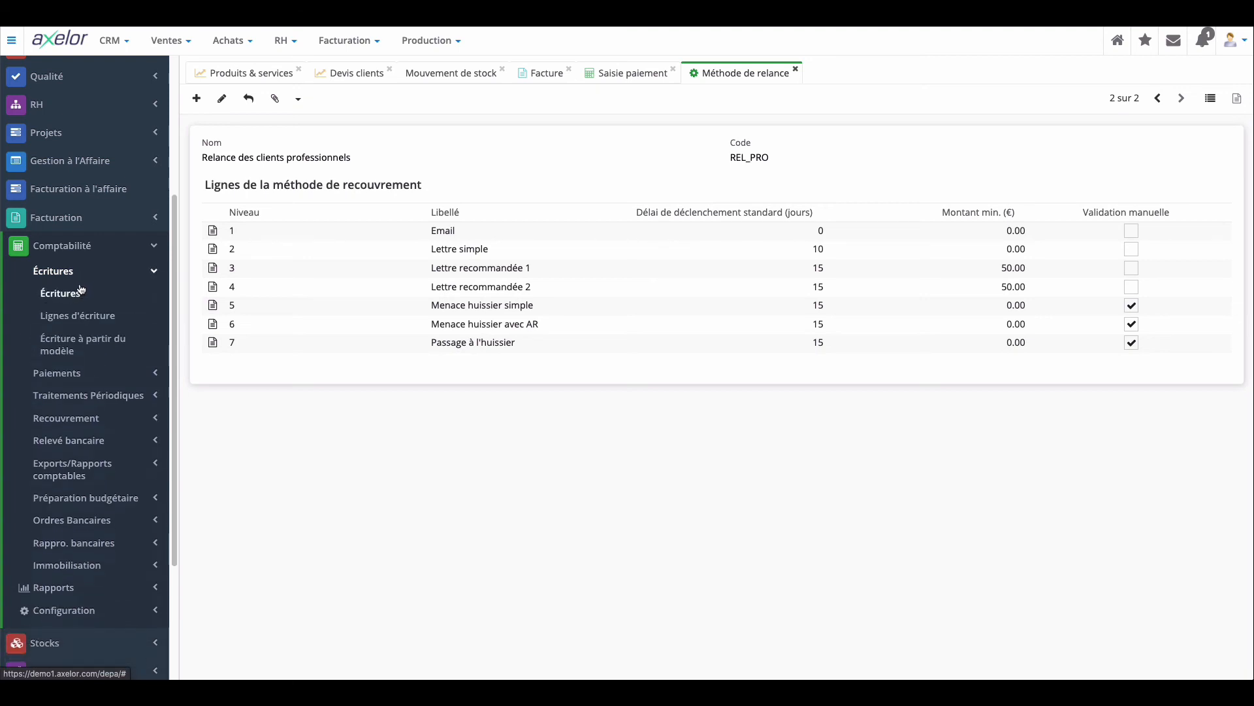
{"action": "left_click", "coordinate": [108, 394]}
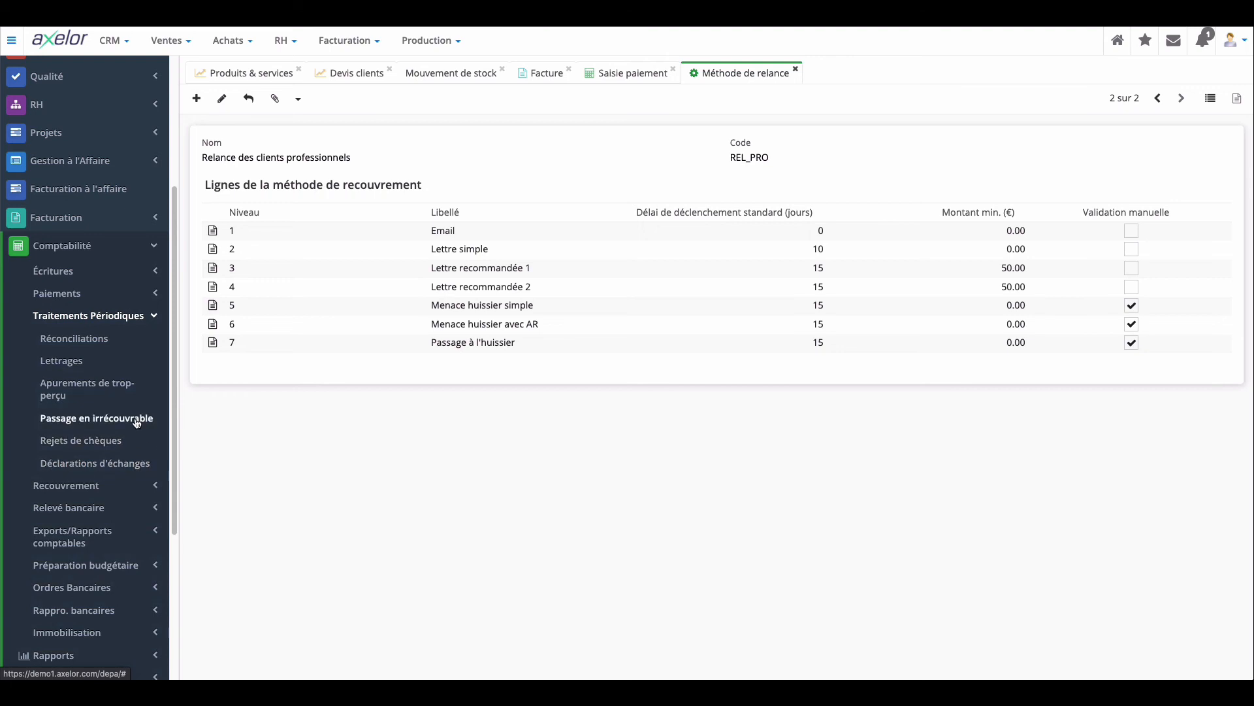
{"action": "left_click", "coordinate": [103, 321]}
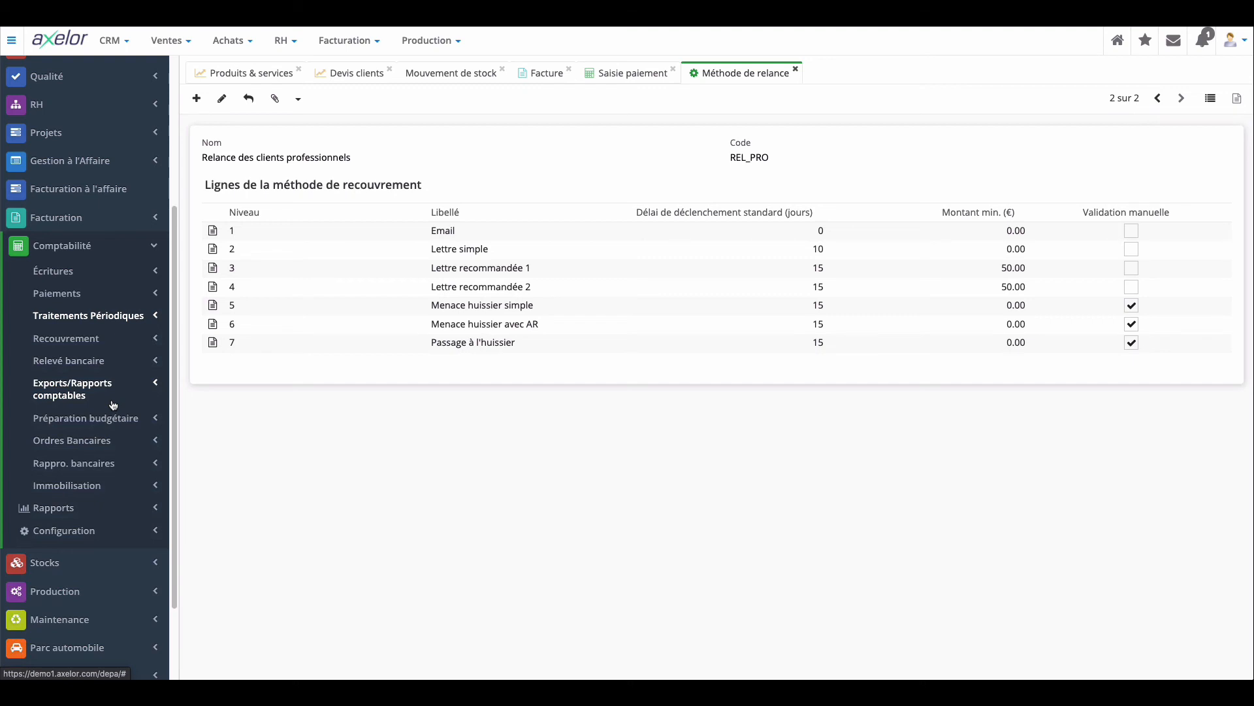
{"action": "left_click", "coordinate": [101, 361]}
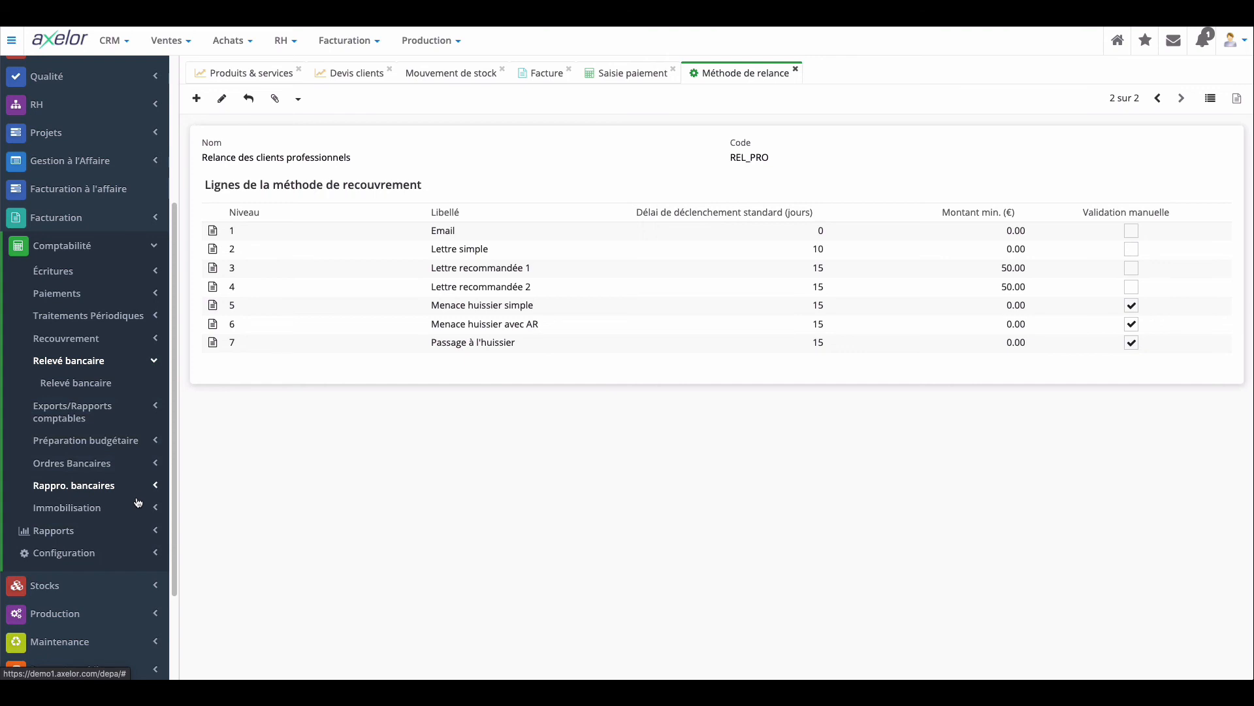
- Start a new accounting report under Rapports comptables and examine its print formats and its period and Tiers filters
{"action": "left_click", "coordinate": [109, 417]}
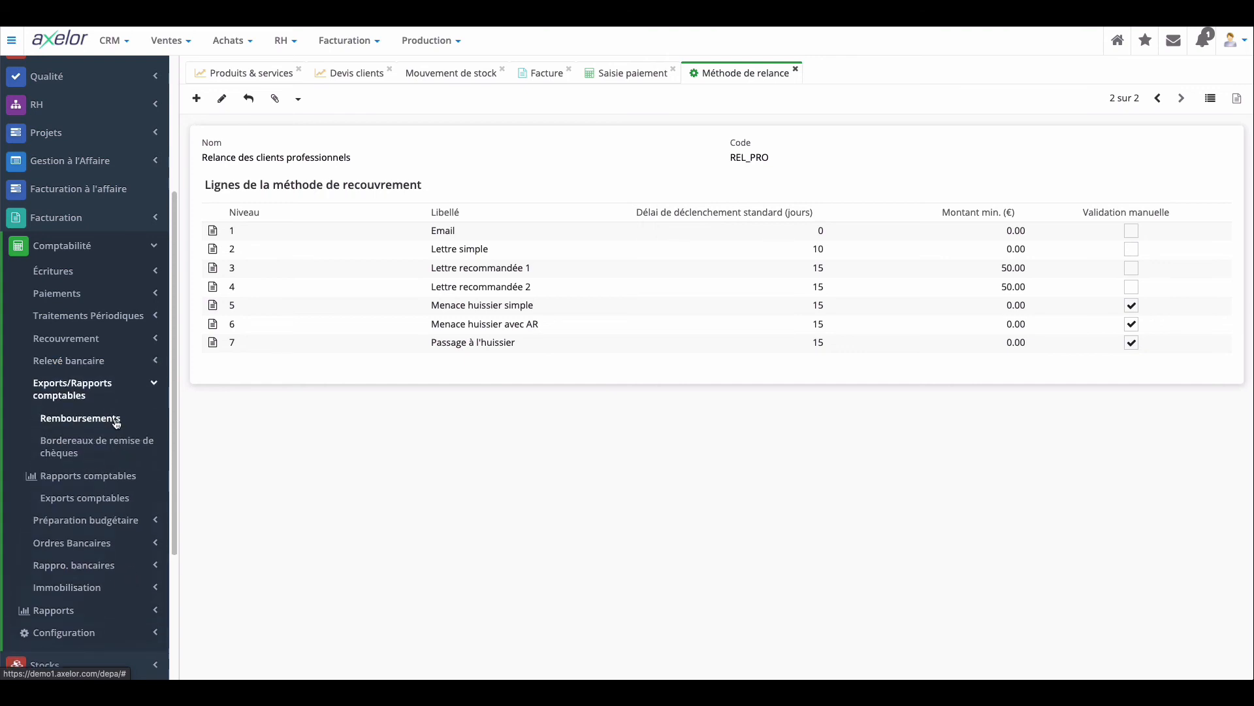
{"action": "left_click", "coordinate": [121, 476]}
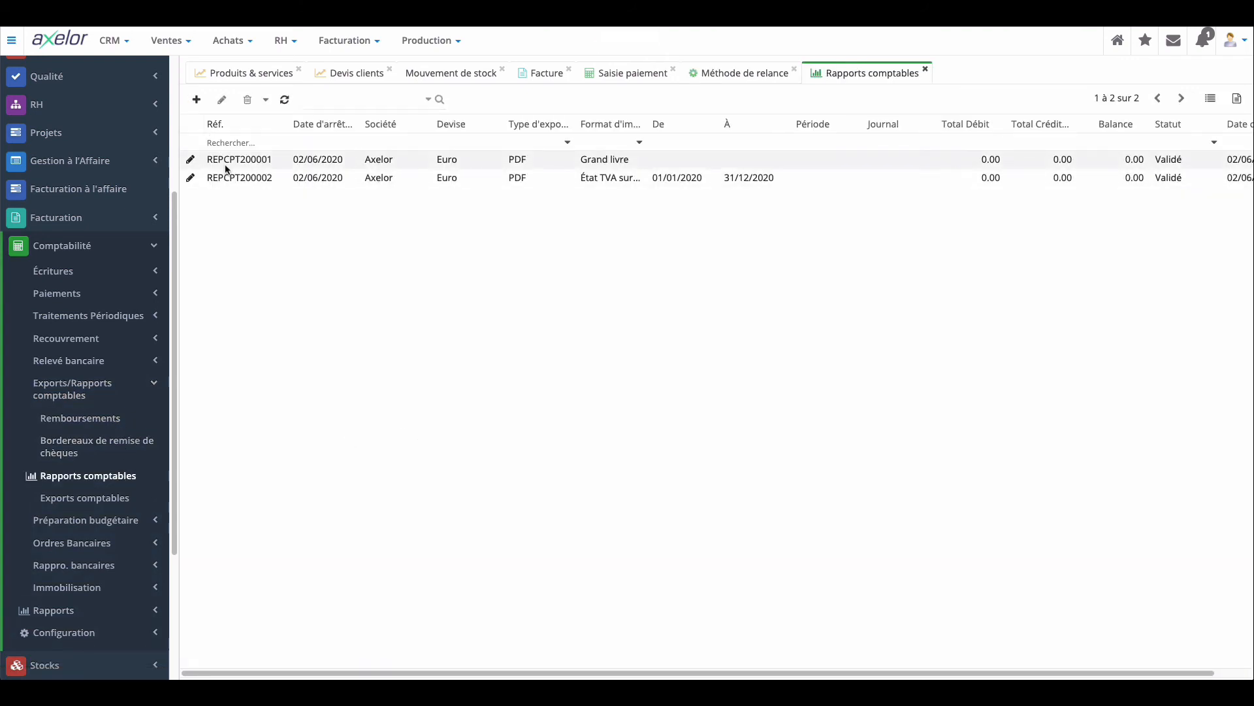
{"action": "left_click", "coordinate": [196, 99]}
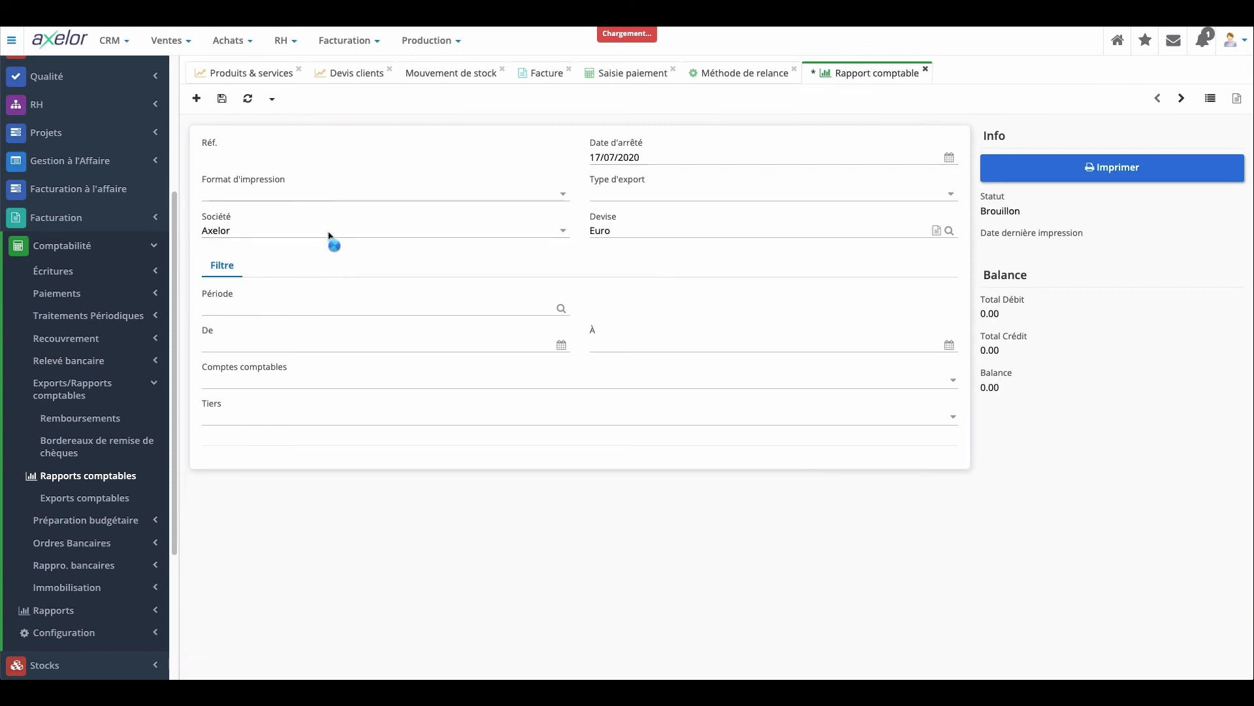
{"action": "left_click", "coordinate": [336, 193]}
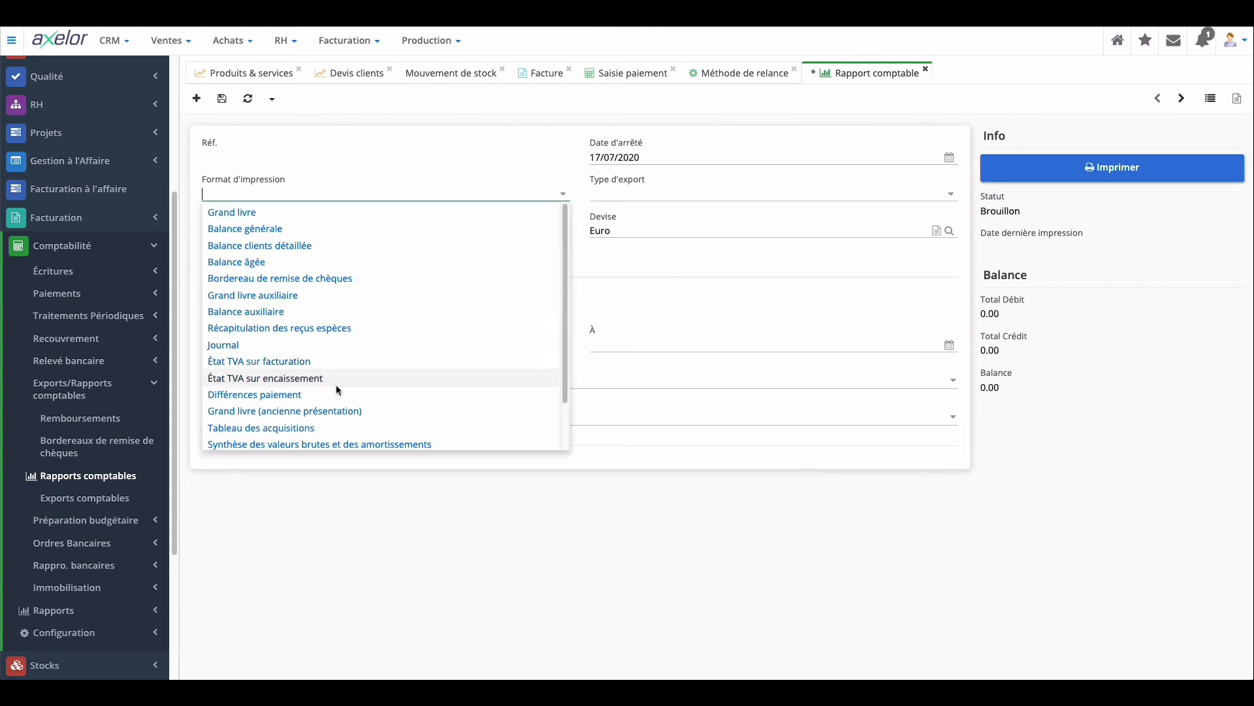
{"action": "left_click", "coordinate": [484, 562]}
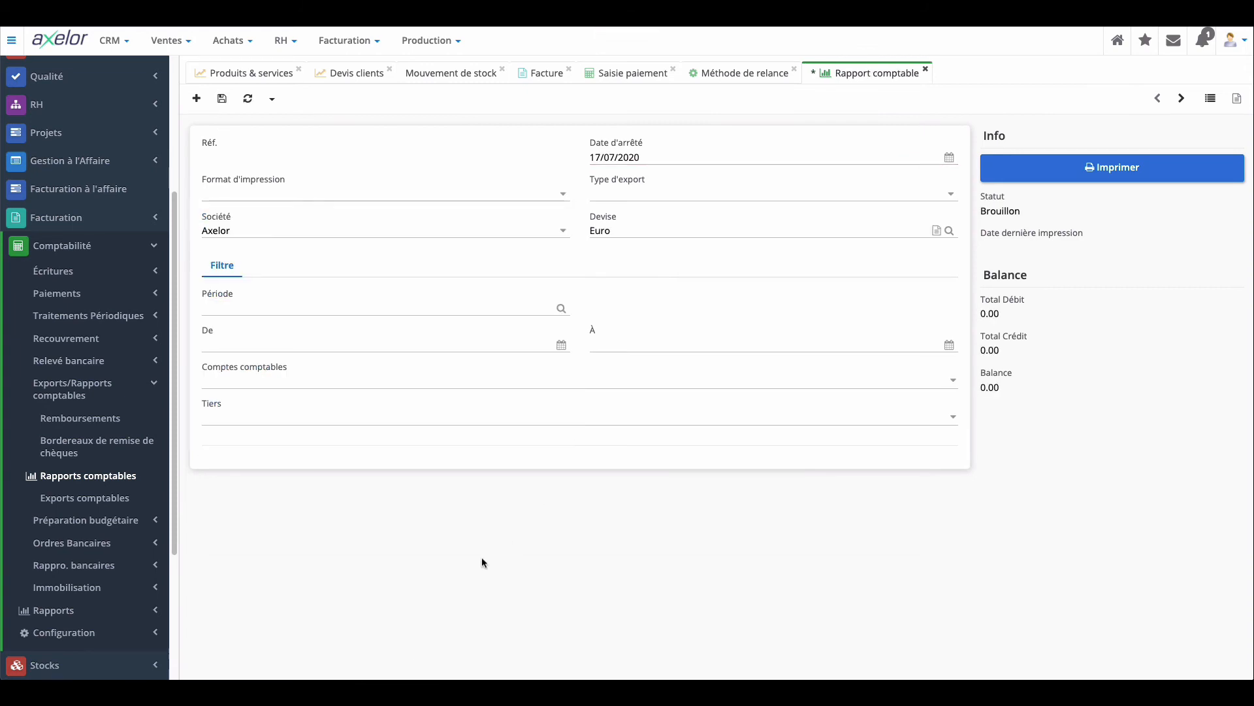
{"action": "left_click", "coordinate": [323, 308]}
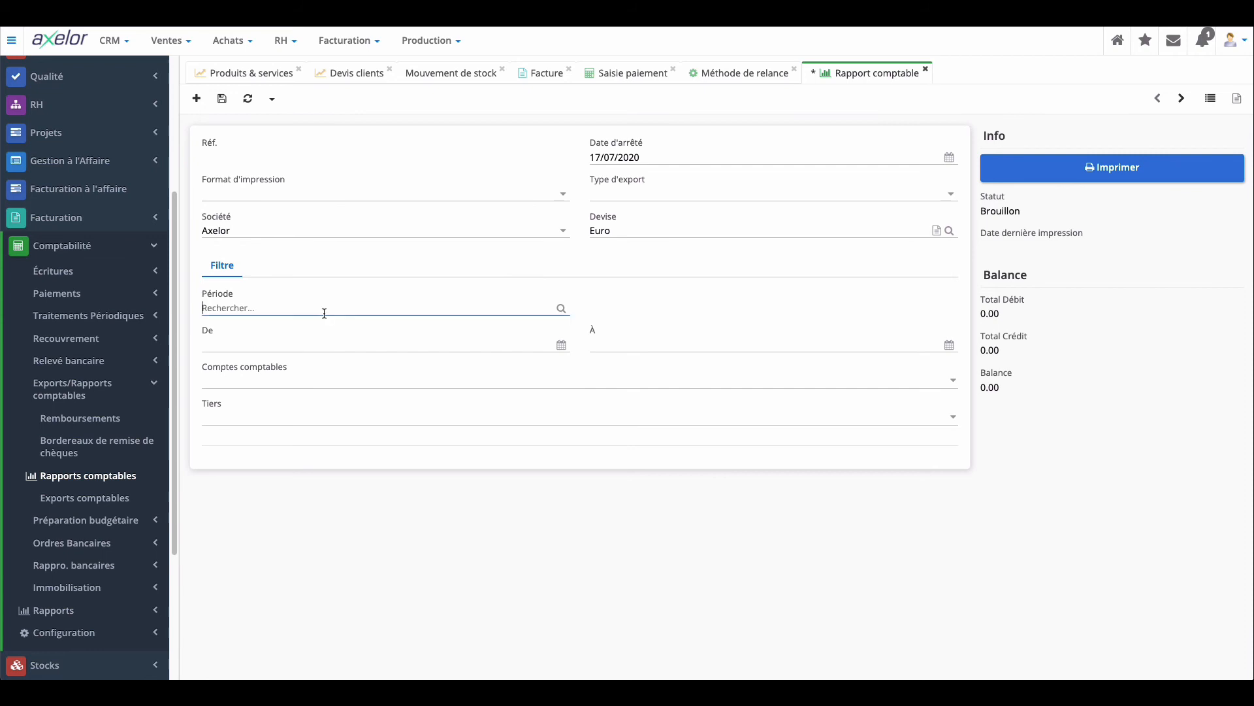
{"action": "left_click", "coordinate": [631, 304]}
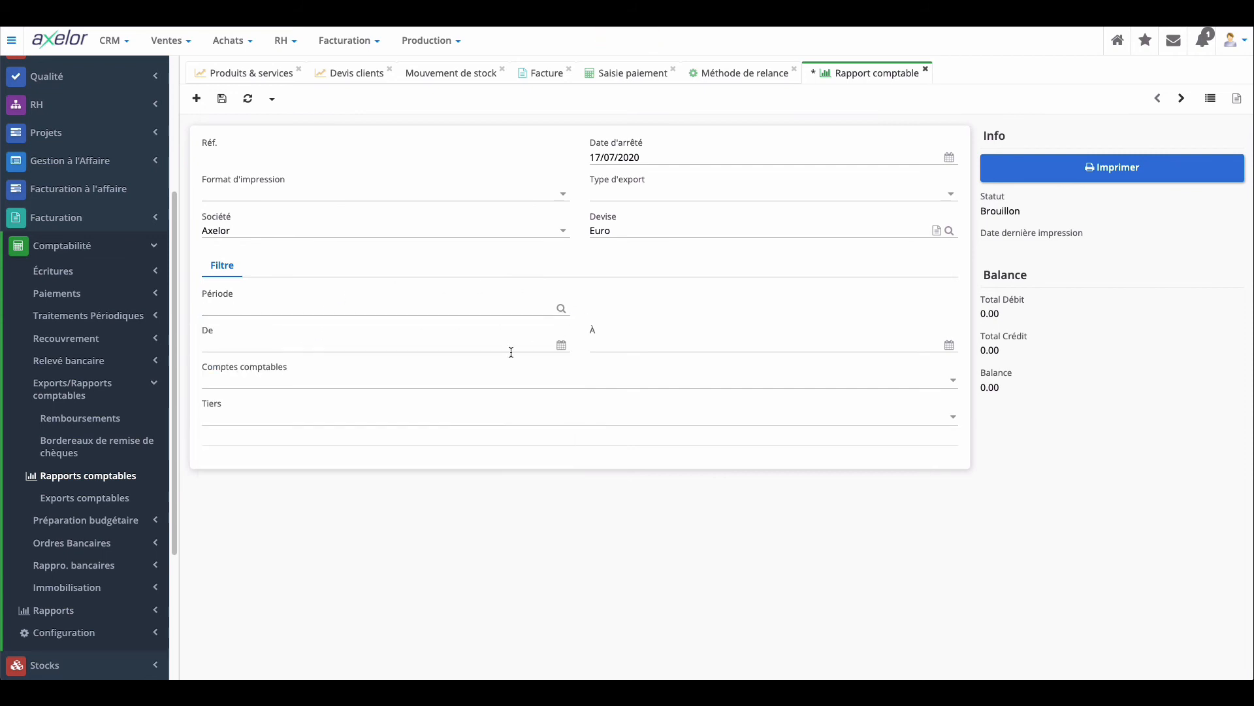
{"action": "left_click", "coordinate": [312, 420]}
{"action": "left_click", "coordinate": [1017, 496]}
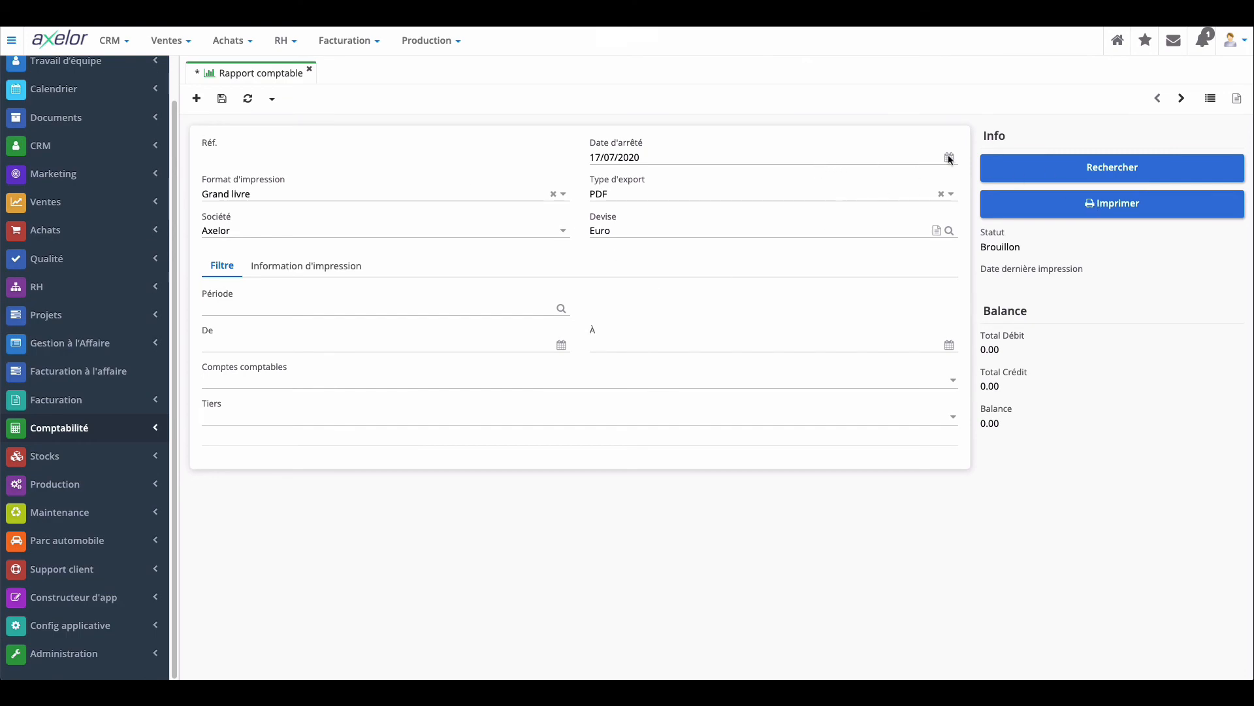
- Print the Grand livre accounting report dated 17/07/2020 as PDF and look through its pages
{"action": "left_click", "coordinate": [631, 196]}
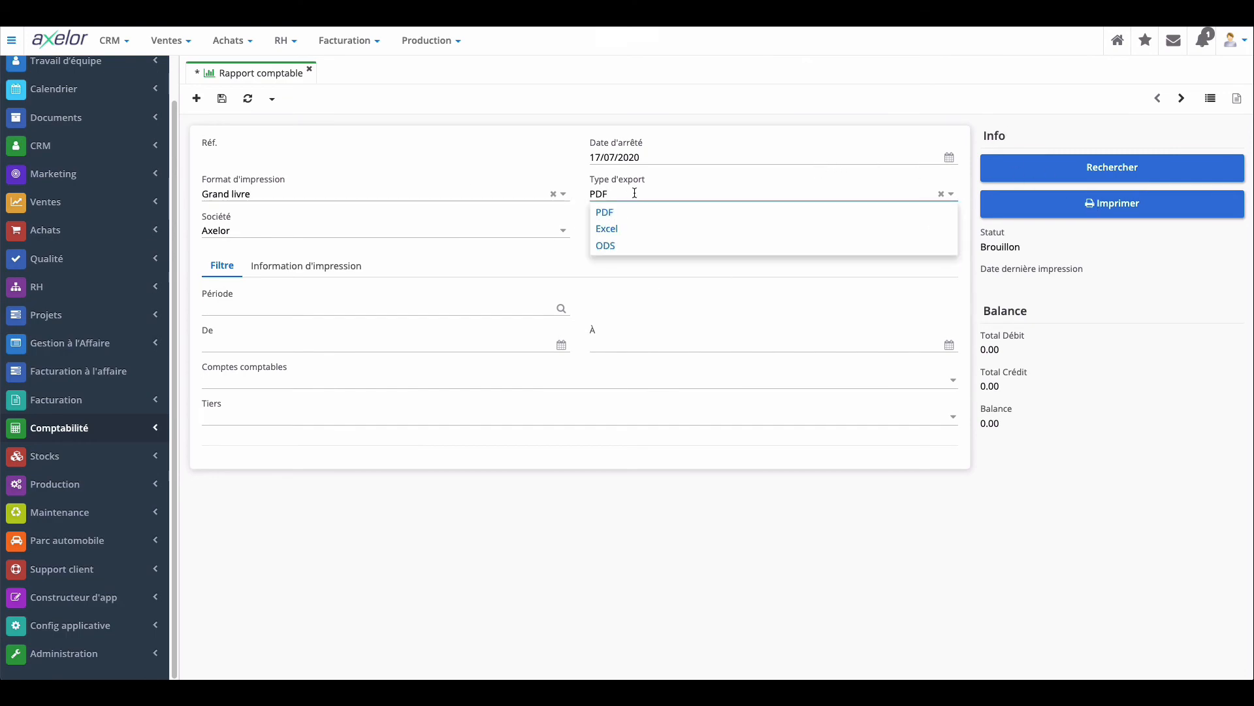
{"action": "left_click", "coordinate": [1146, 285]}
{"action": "left_click", "coordinate": [1128, 215]}
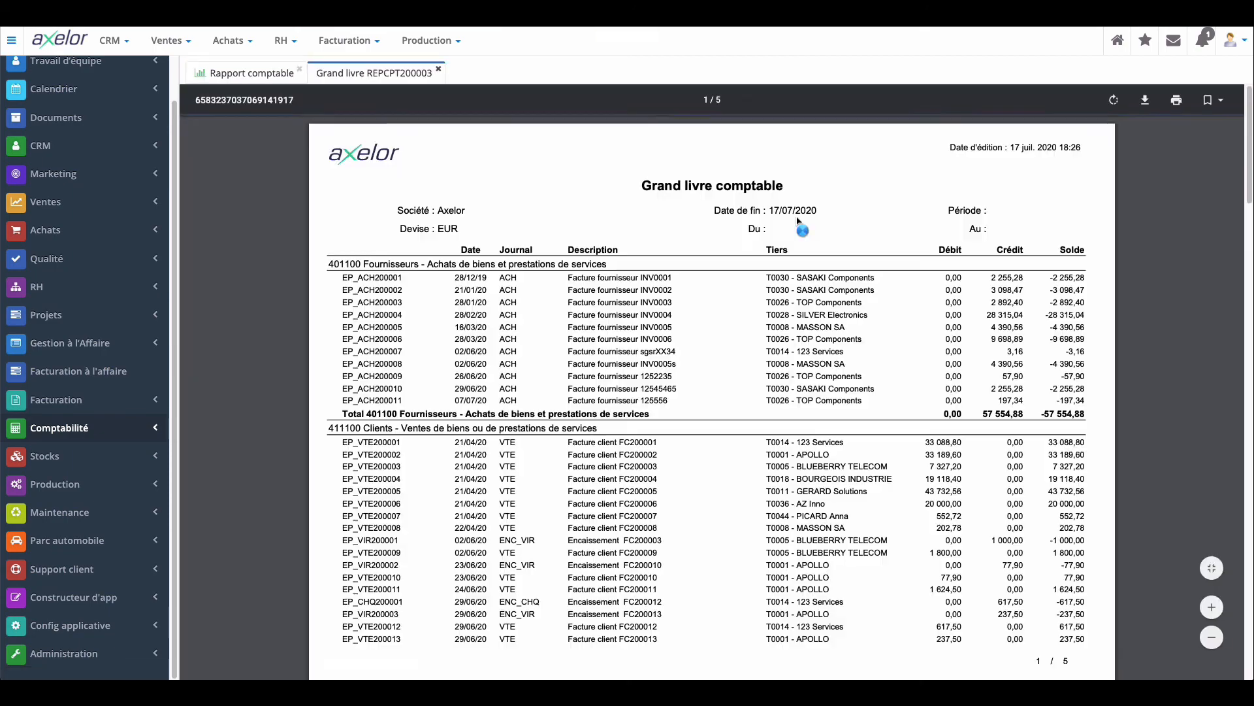
{"action": "scroll", "coordinate": [750, 287], "scroll_direction": "down", "scroll_amount": 10}
{"action": "scroll", "coordinate": [746, 293], "scroll_direction": "down", "scroll_amount": 20}
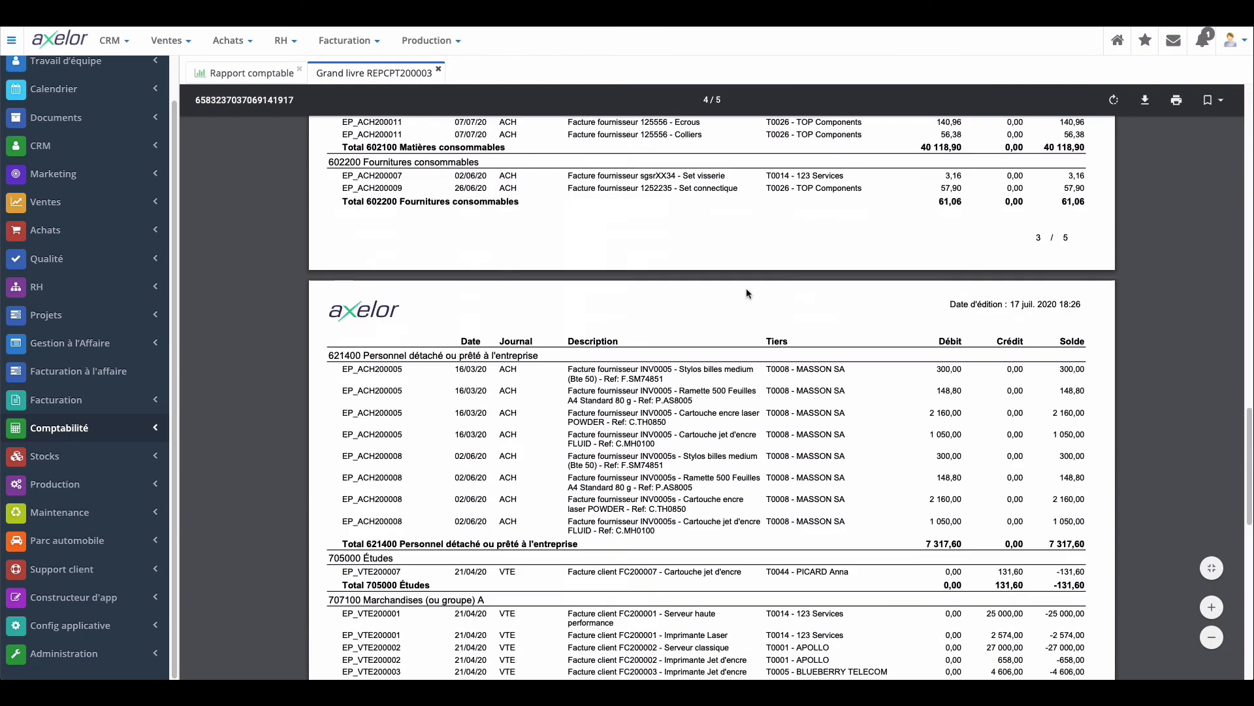
{"action": "scroll", "coordinate": [747, 293], "scroll_direction": "up", "scroll_amount": 20}
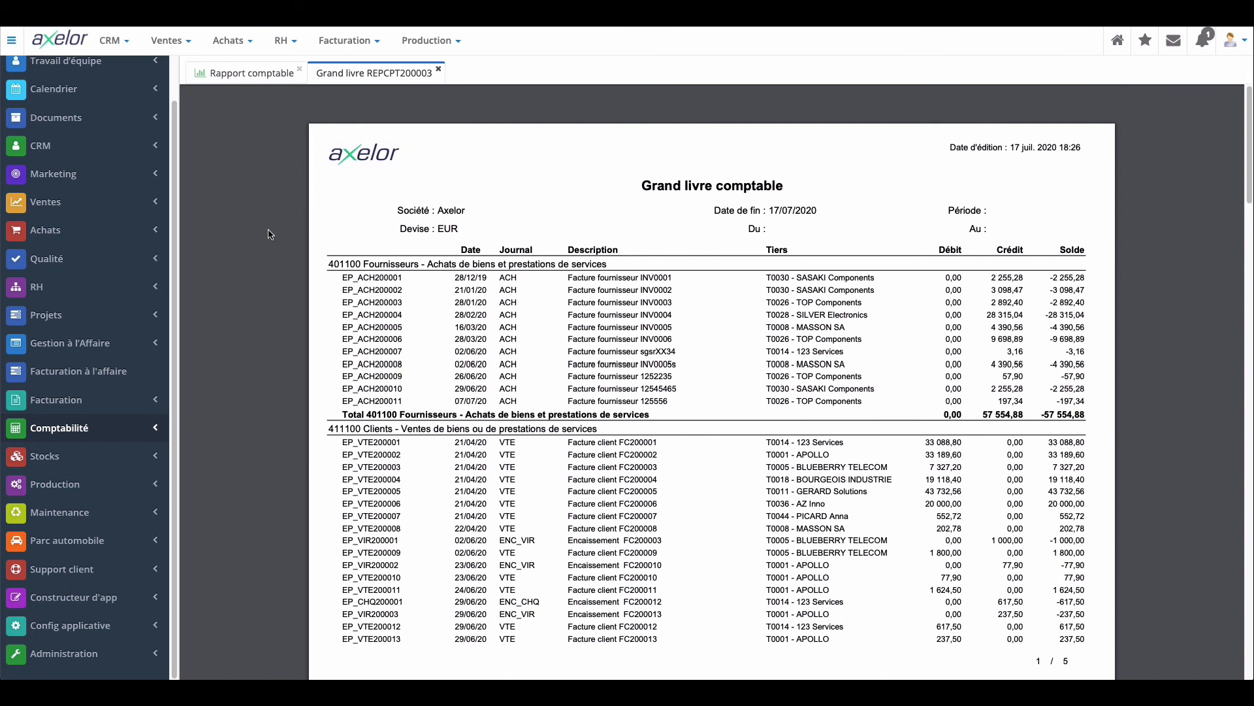
- Search the Stocks tracking numbers for product [EQPT-0004] Serveur classique with tracking number F20005
{"action": "left_click", "coordinate": [124, 465]}
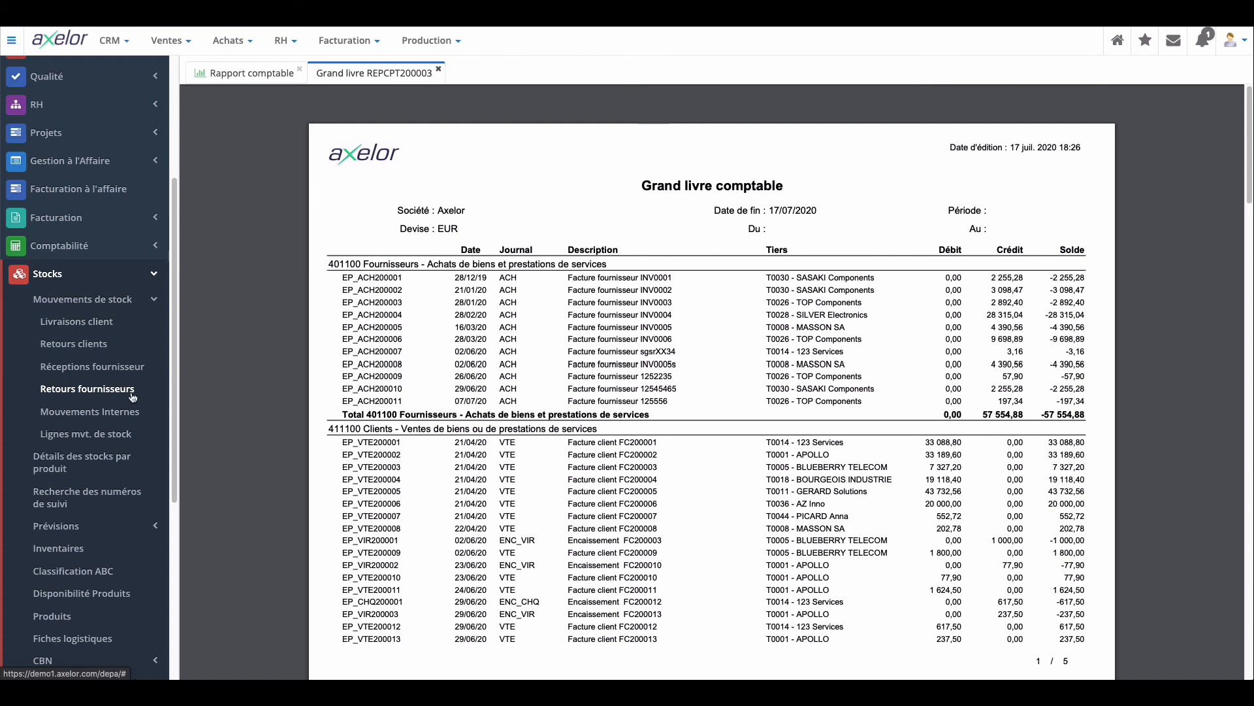
{"action": "scroll", "coordinate": [128, 331], "scroll_direction": "down", "scroll_amount": 1}
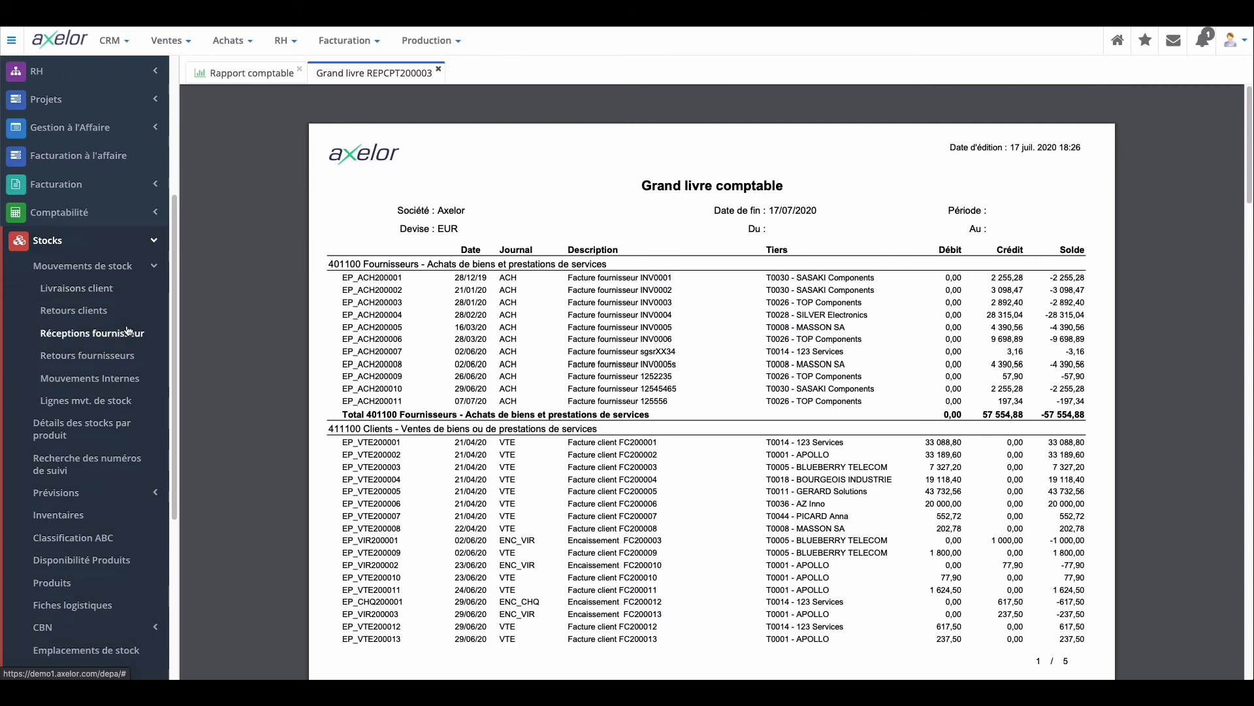
{"action": "scroll", "coordinate": [121, 346], "scroll_direction": "down", "scroll_amount": 2}
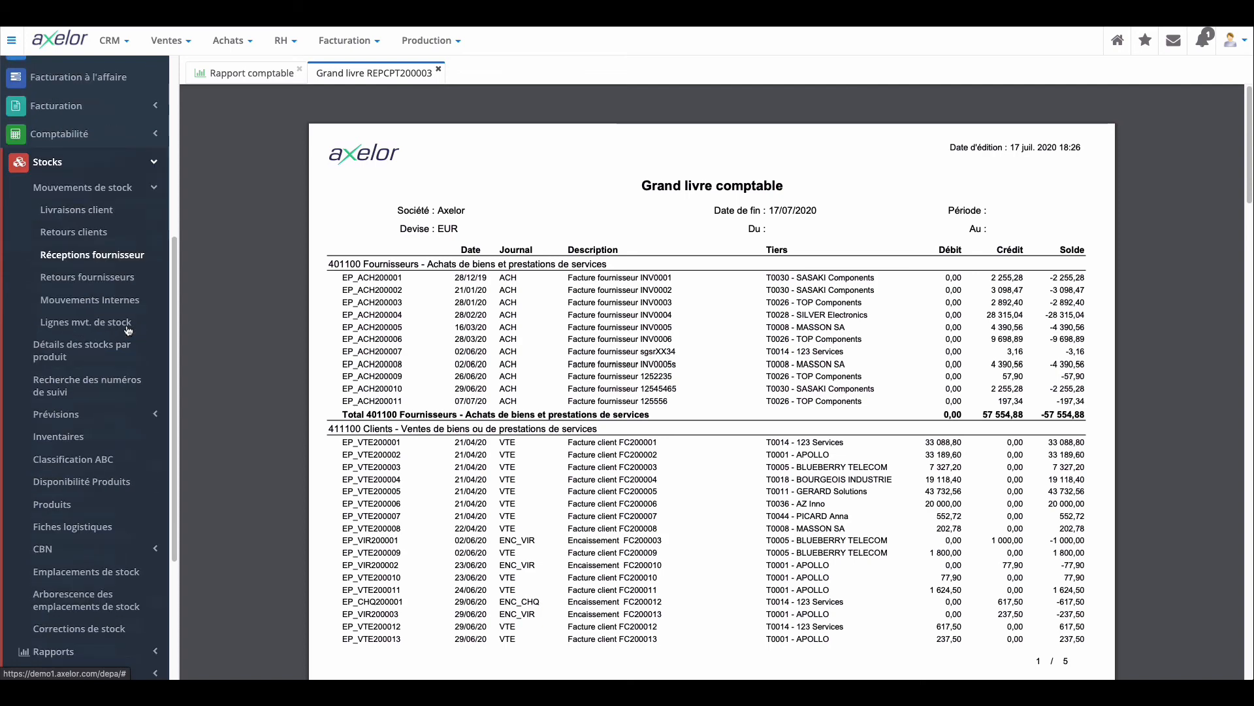
{"action": "left_click", "coordinate": [114, 387]}
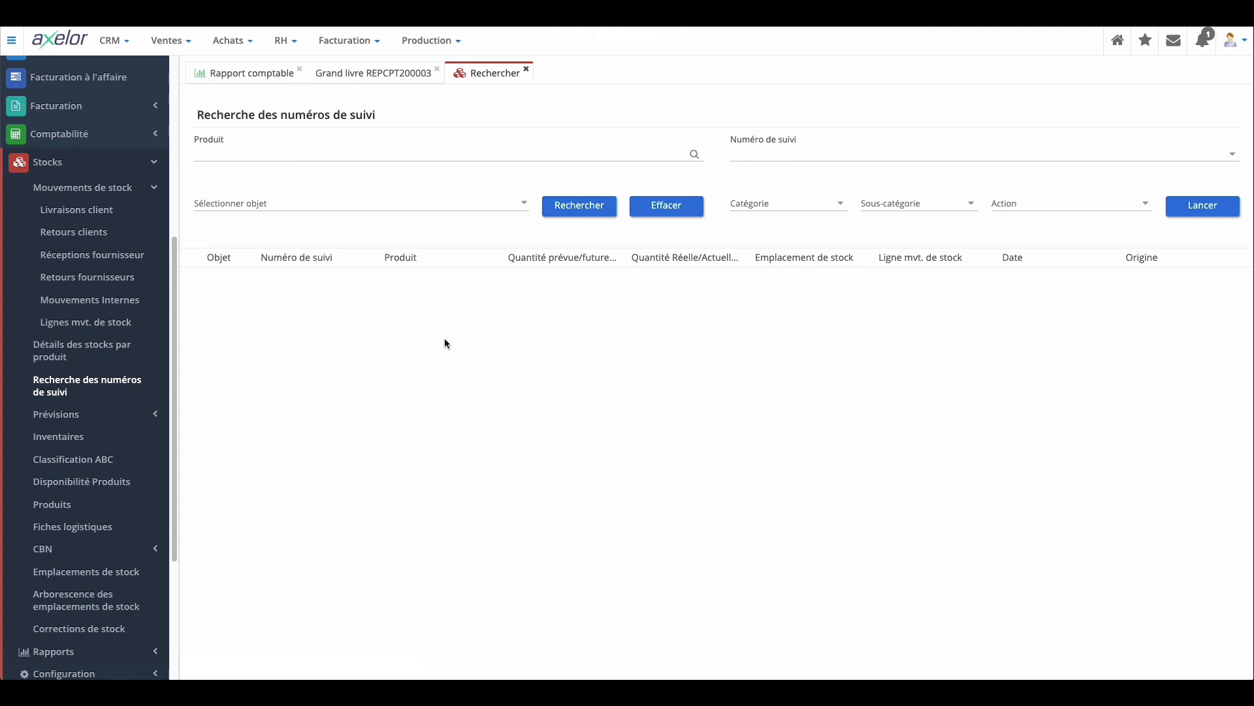
{"action": "left_click", "coordinate": [429, 156]}
{"action": "type", "text": "ser"}
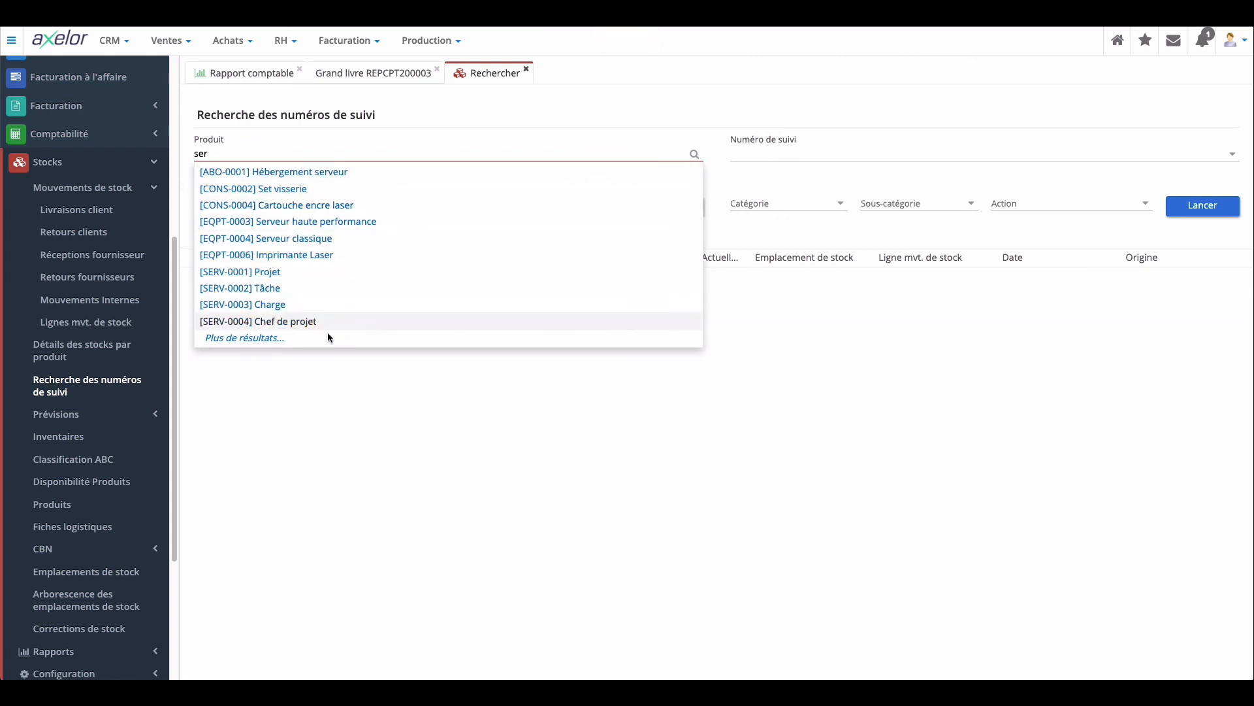
{"action": "left_click", "coordinate": [329, 245]}
{"action": "left_click", "coordinate": [795, 159]}
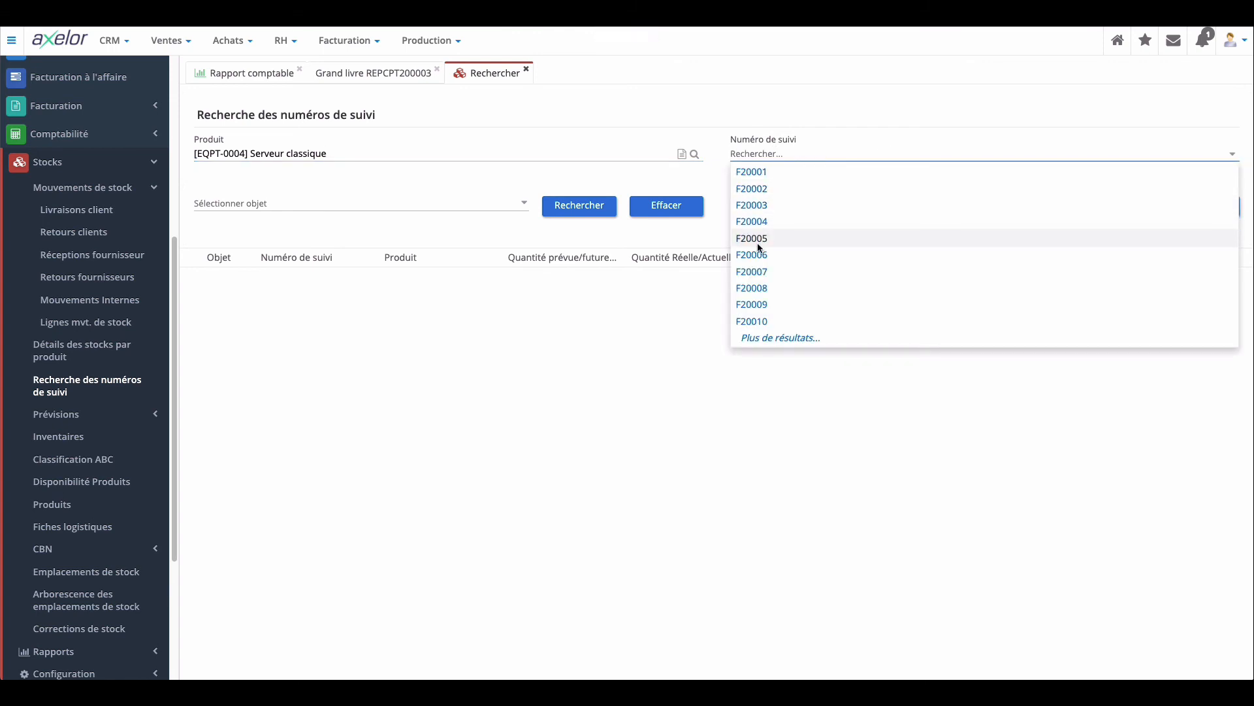
{"action": "left_click", "coordinate": [755, 239]}
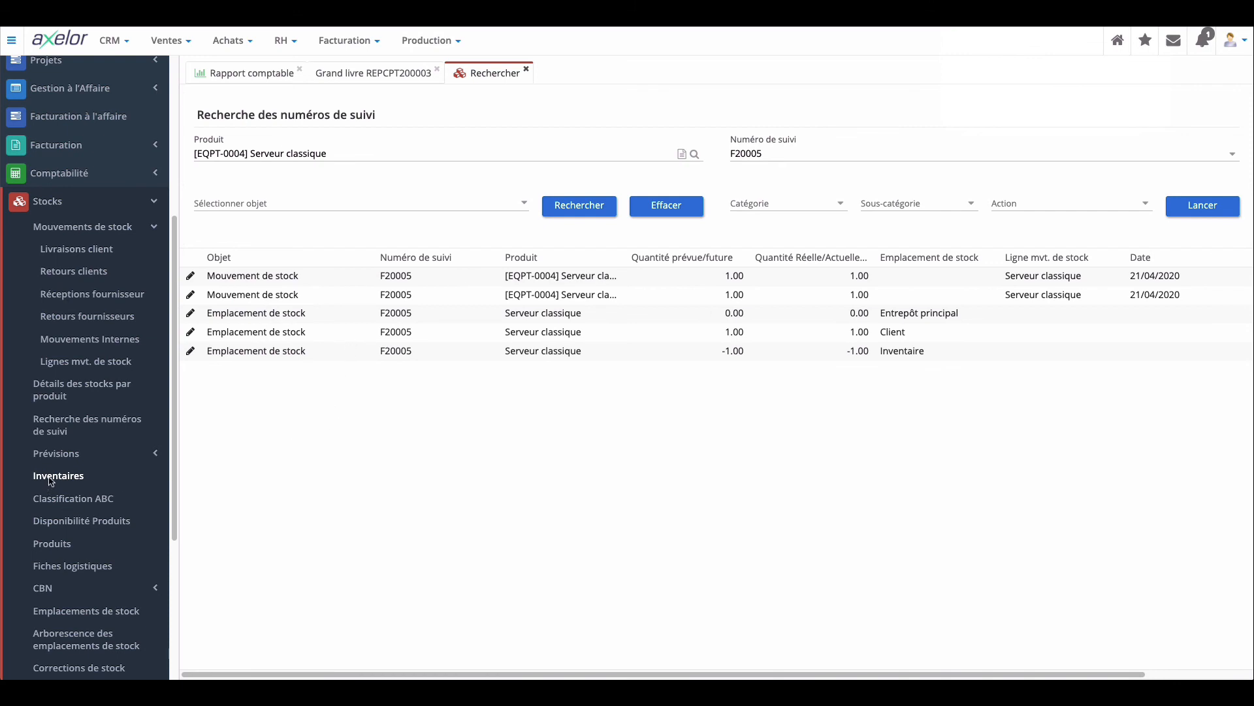
- Run a Disponibilité Produits query for Entrepôt principal with every product on the first selection page and look through the stock cards
{"action": "left_click", "coordinate": [99, 528]}
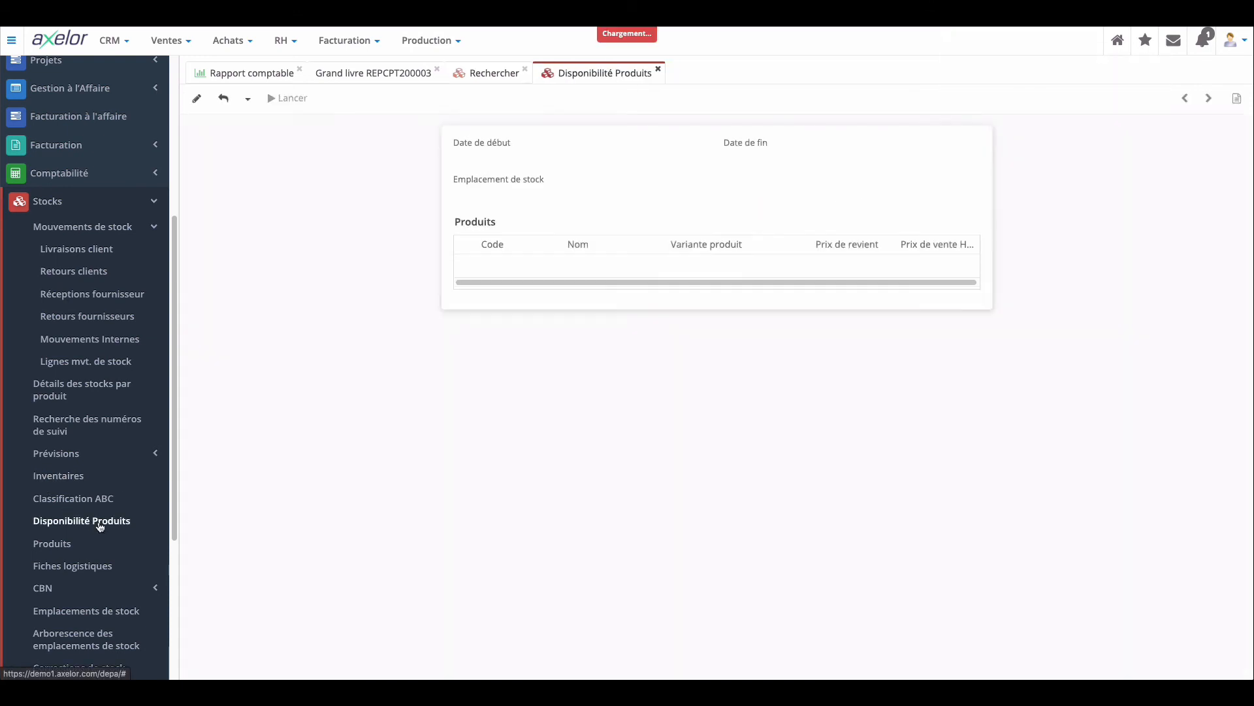
{"action": "left_click", "coordinate": [560, 194]}
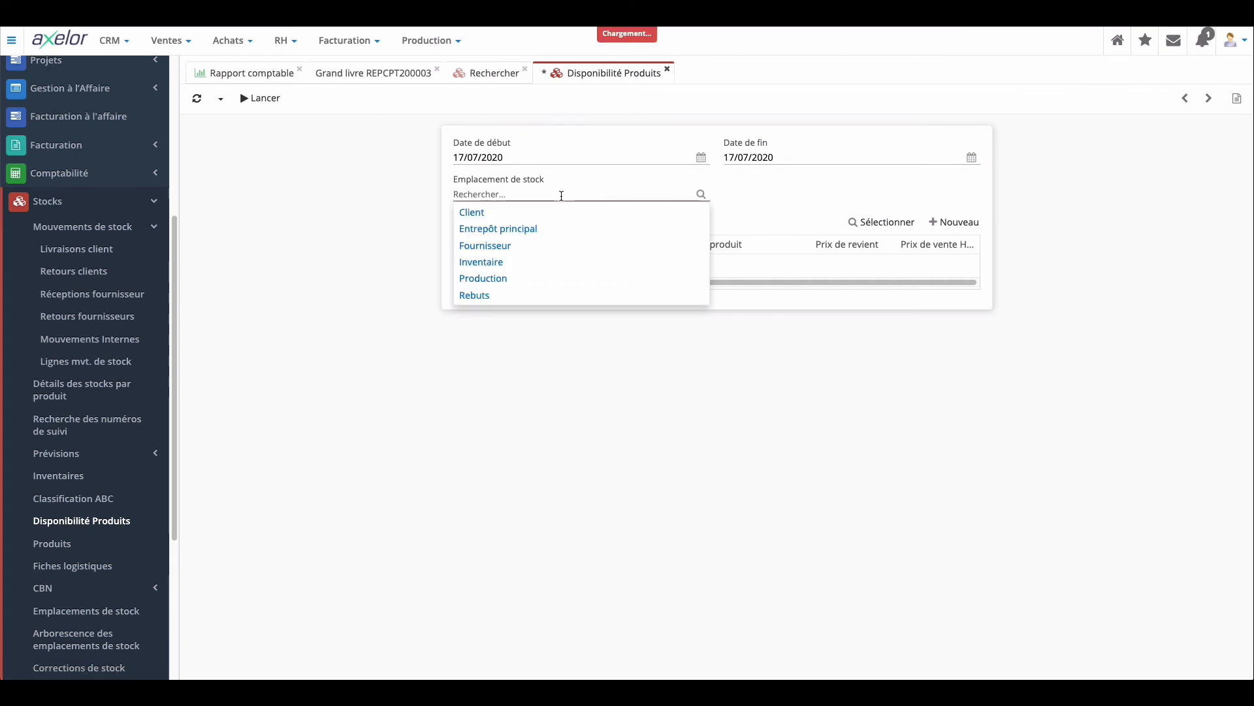
{"action": "left_click", "coordinate": [546, 229]}
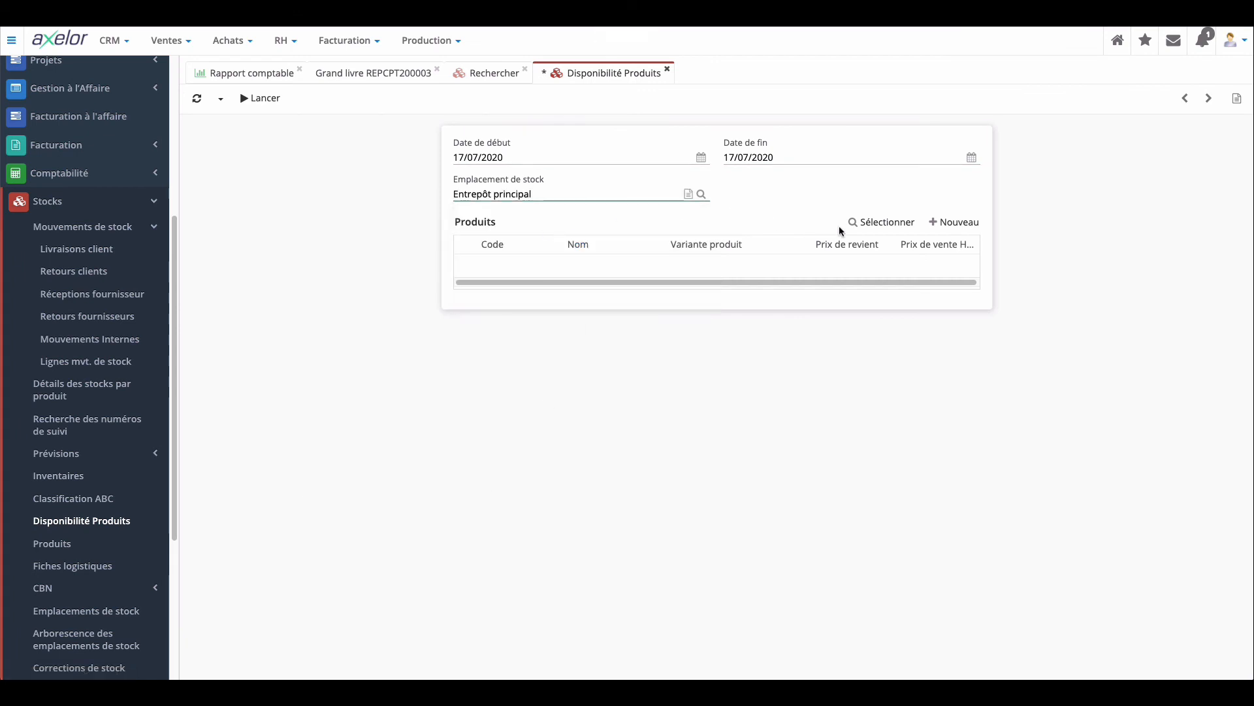
{"action": "left_click", "coordinate": [882, 225]}
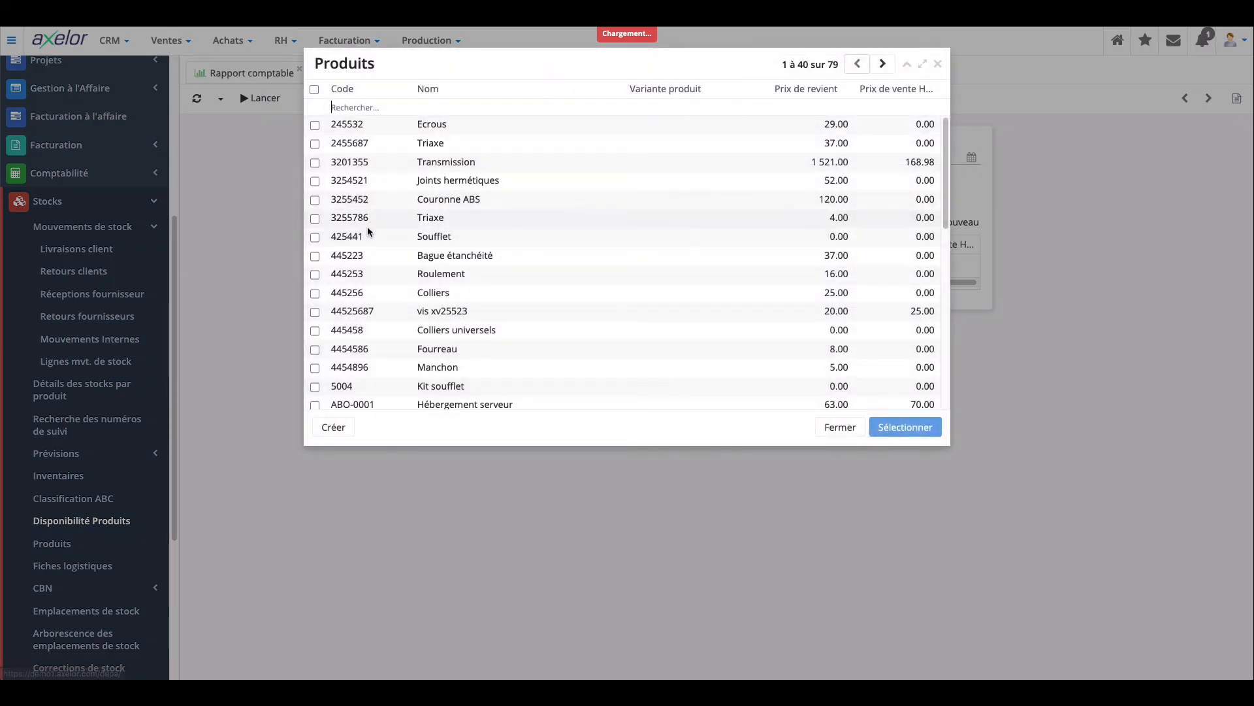
{"action": "left_click", "coordinate": [314, 88]}
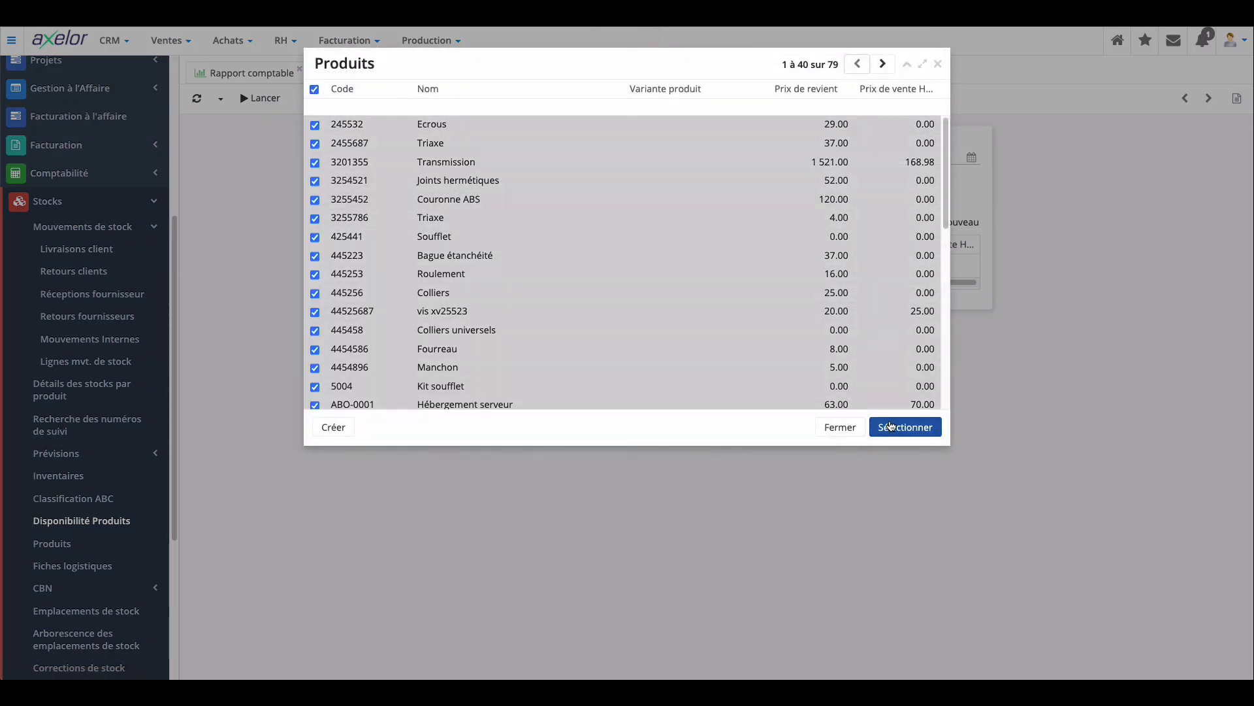
{"action": "left_click", "coordinate": [905, 426]}
{"action": "left_click", "coordinate": [260, 98]}
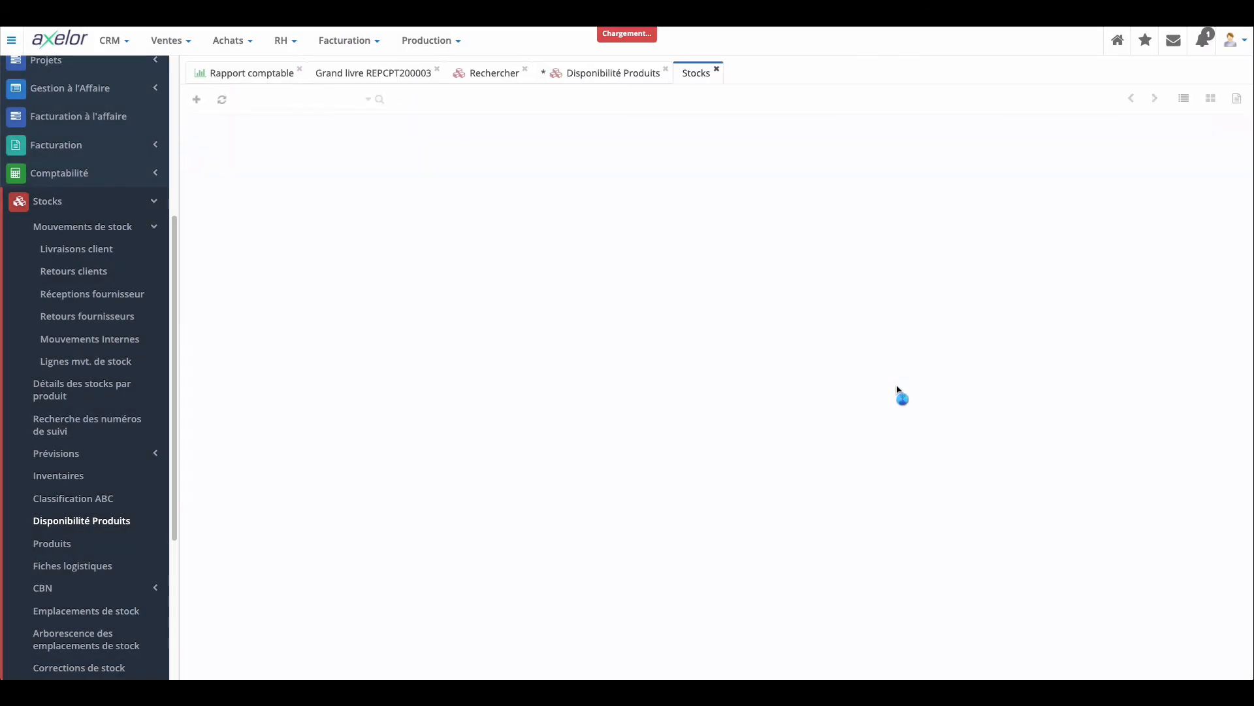
{"action": "scroll", "coordinate": [899, 390], "scroll_direction": "down", "scroll_amount": 8}
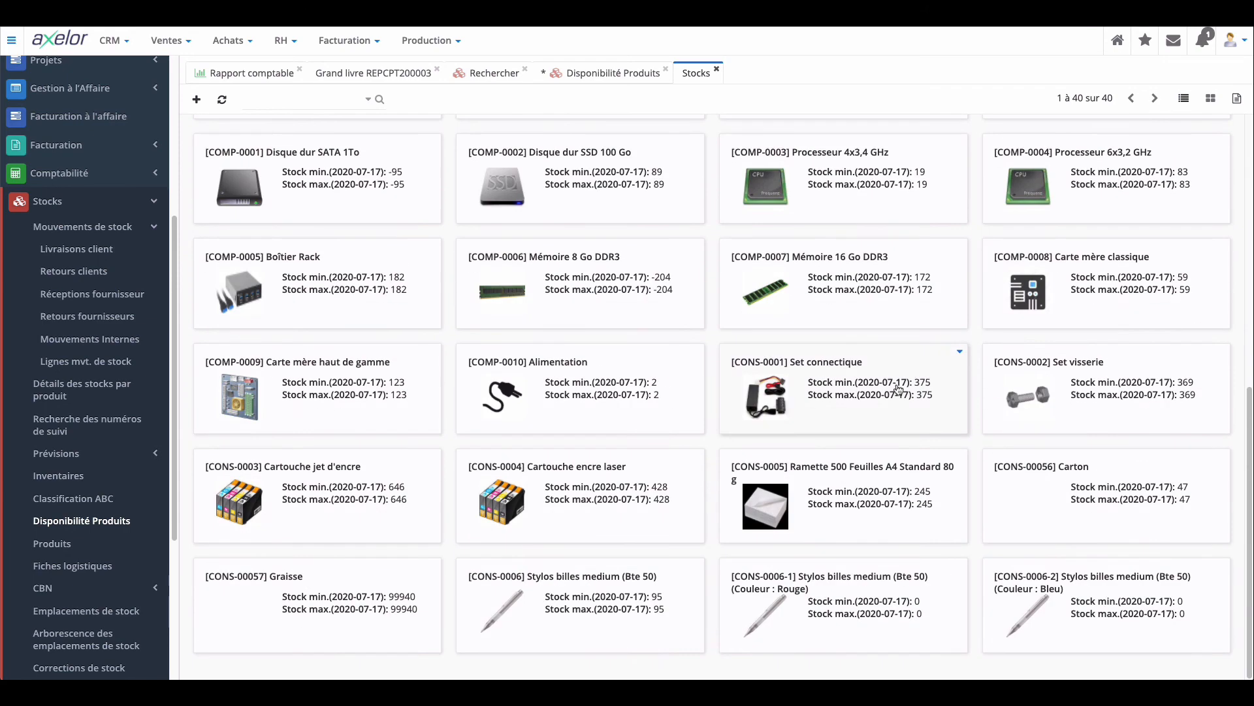
{"action": "scroll", "coordinate": [511, 390], "scroll_direction": "up", "scroll_amount": 8}
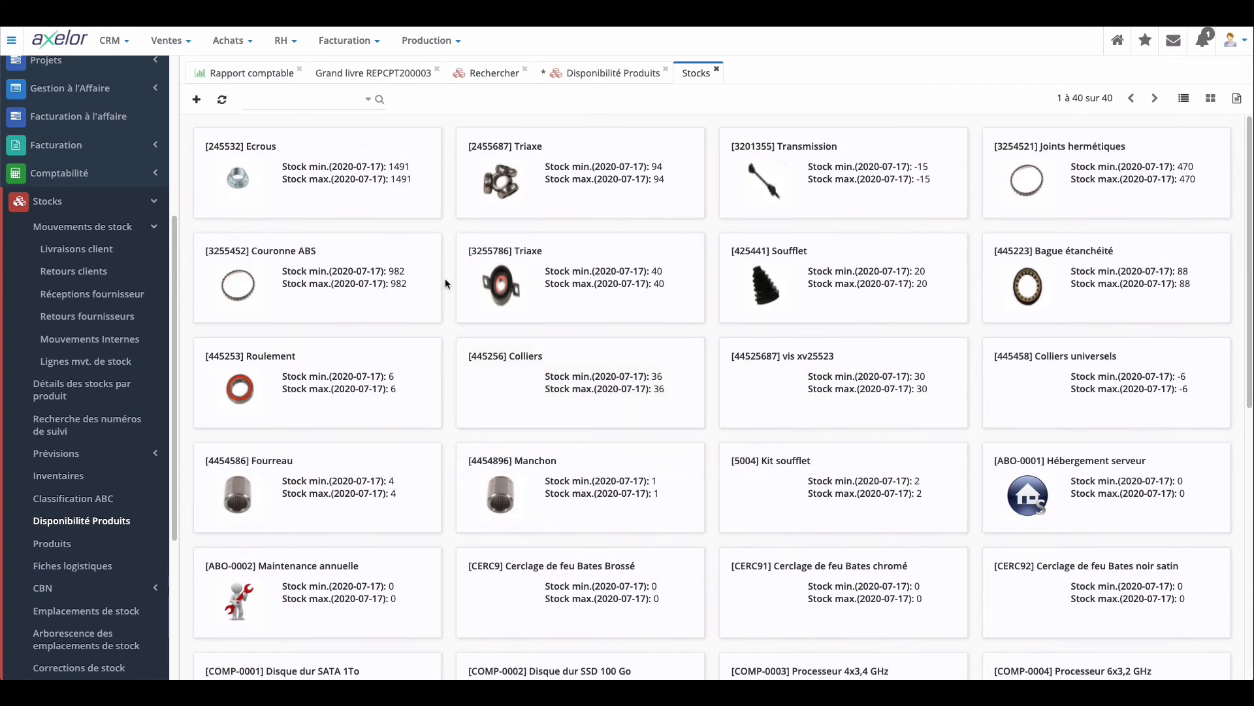
{"action": "left_click", "coordinate": [717, 72]}
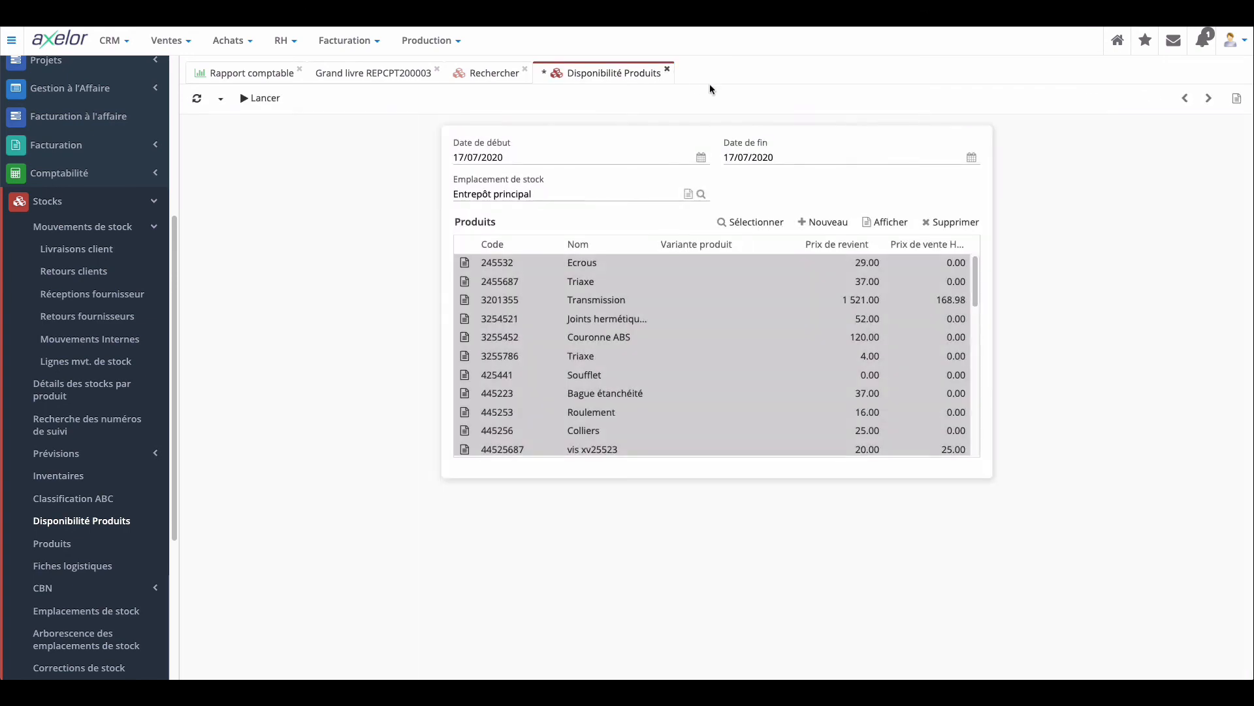
- Display the list of Calcul des besoins runs under CBN in the Stocks module
{"action": "scroll", "coordinate": [161, 532], "scroll_direction": "down", "scroll_amount": 3}
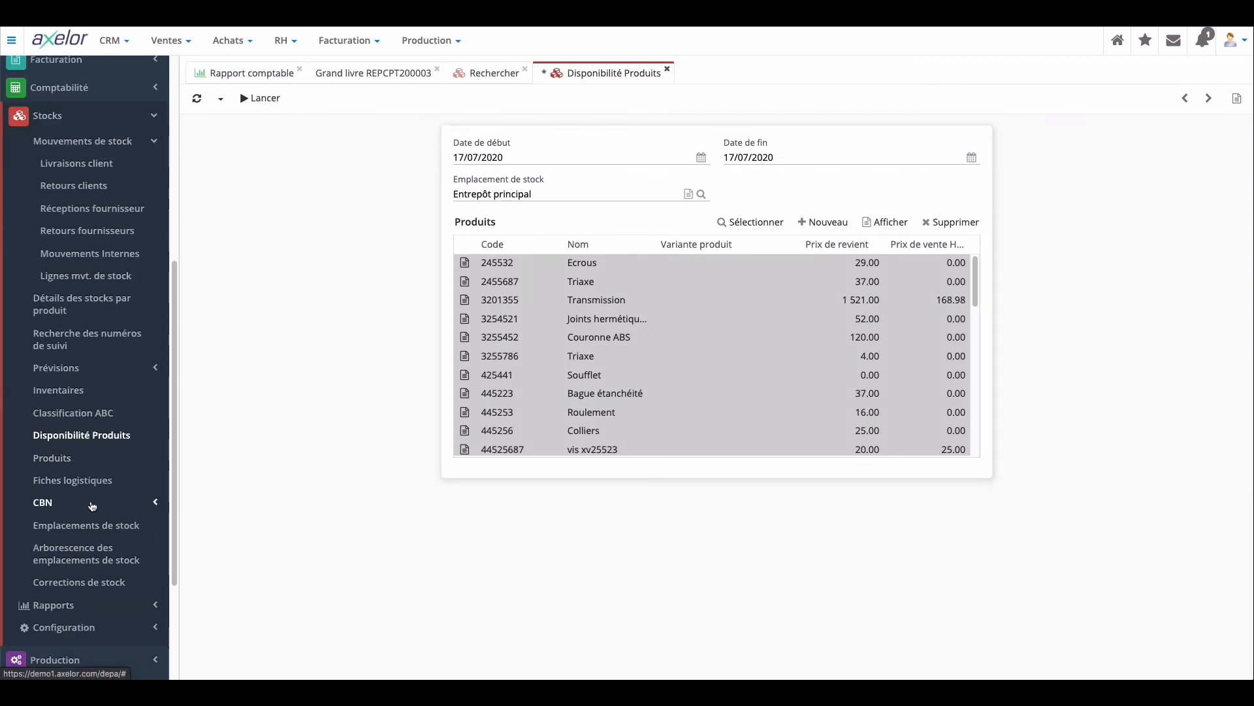
{"action": "left_click", "coordinate": [91, 502]}
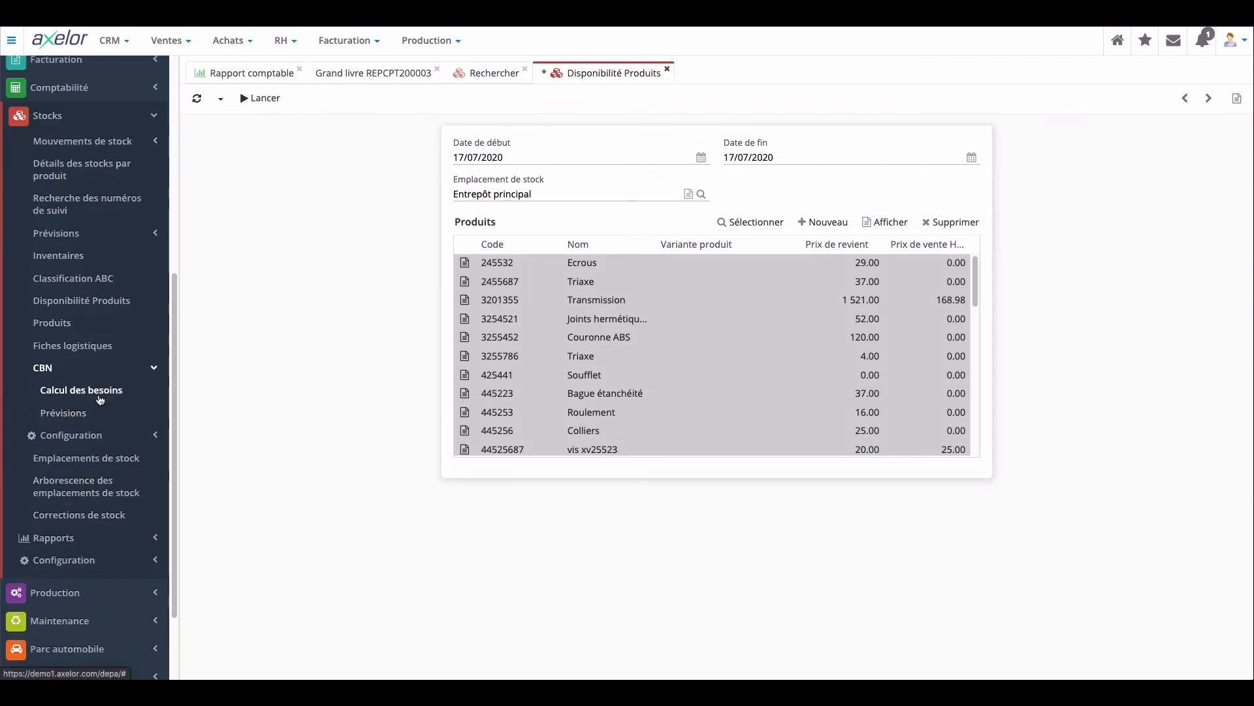
{"action": "left_click", "coordinate": [100, 396]}
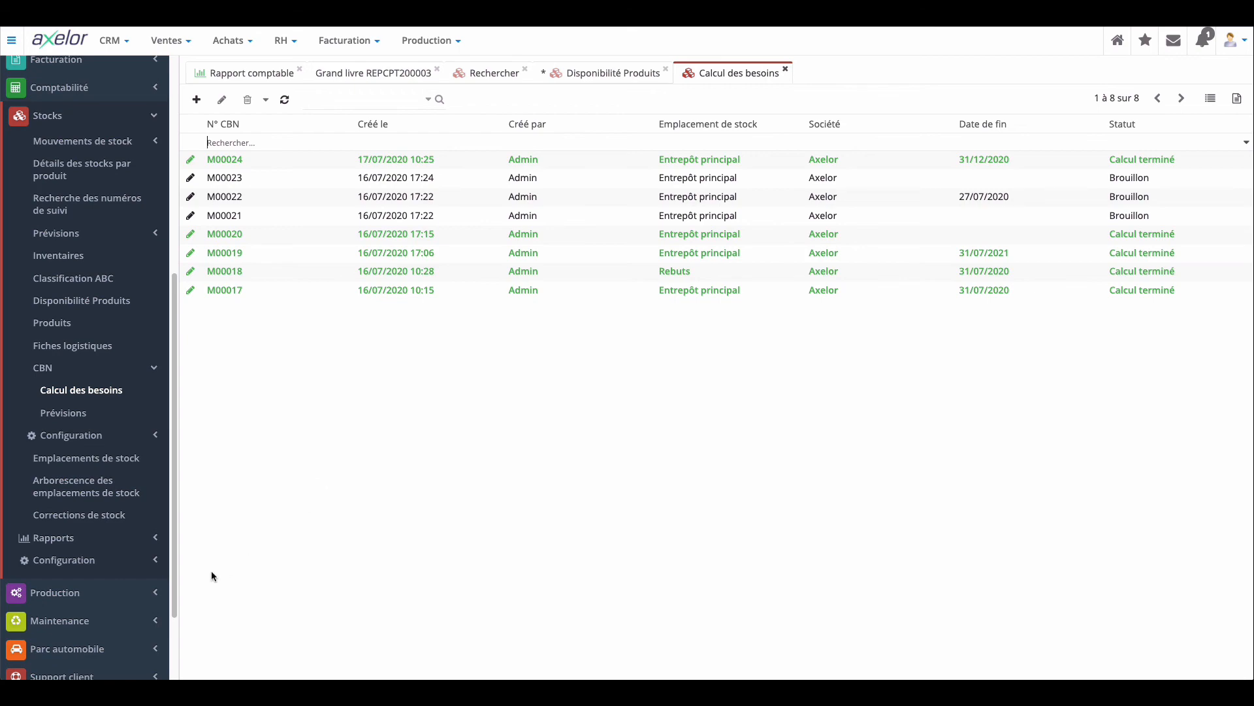
- Open the stock rule for product [COMP-0003] Processeur 4x3,4 GHz from the Règles de stock in the Stocks configuration
{"action": "left_click", "coordinate": [95, 560]}
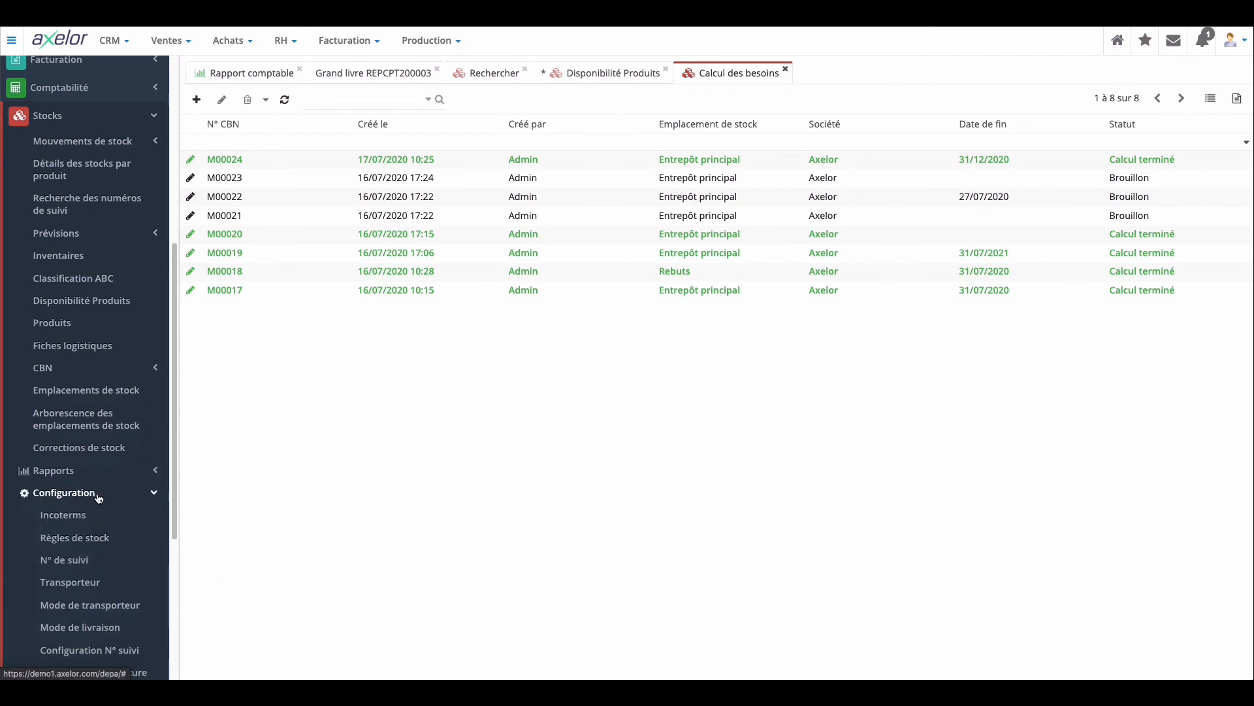
{"action": "left_click", "coordinate": [75, 537]}
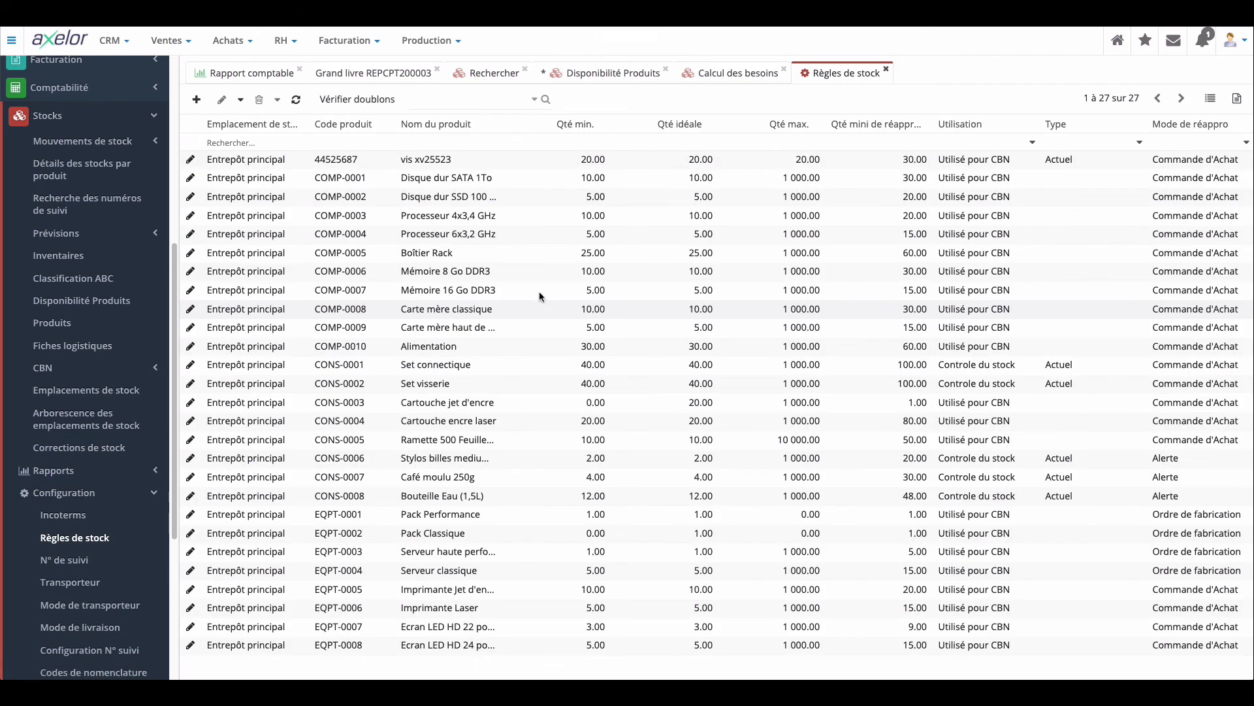
{"action": "double_click", "coordinate": [478, 217]}
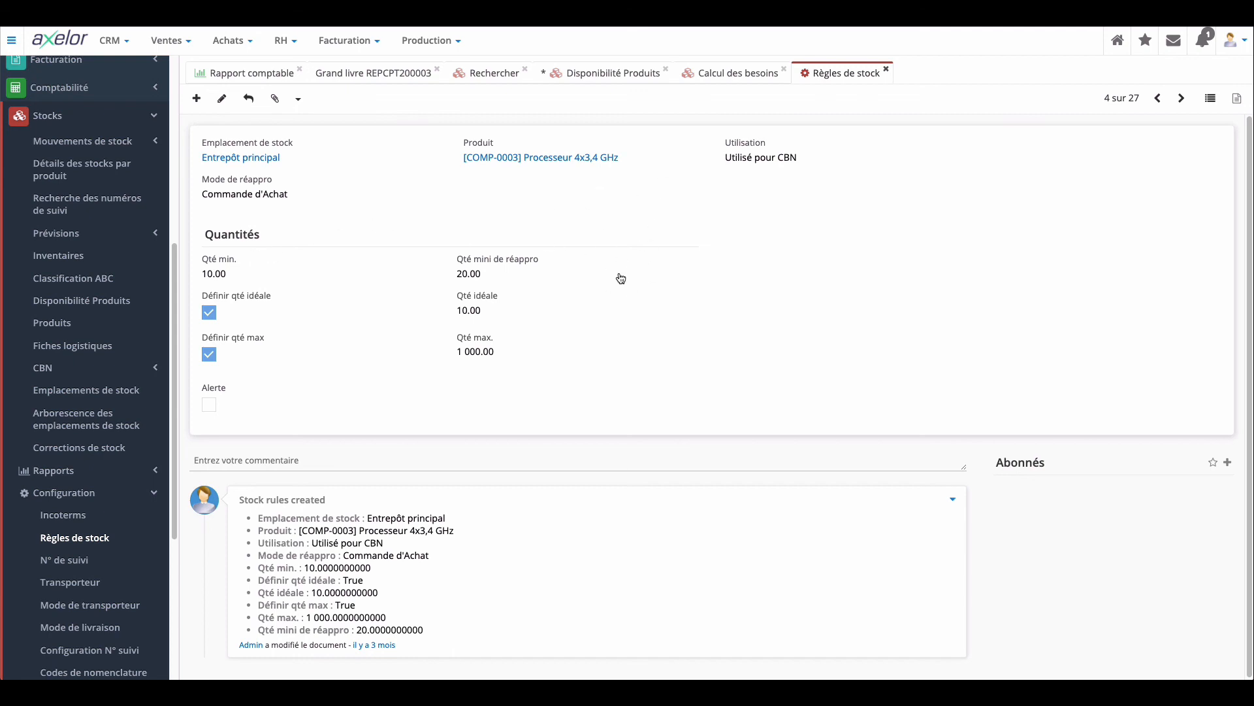
- Open requirements calculation M00024 and examine the details of the purchase proposal for [425441] Soufflet
{"action": "left_click", "coordinate": [72, 367]}
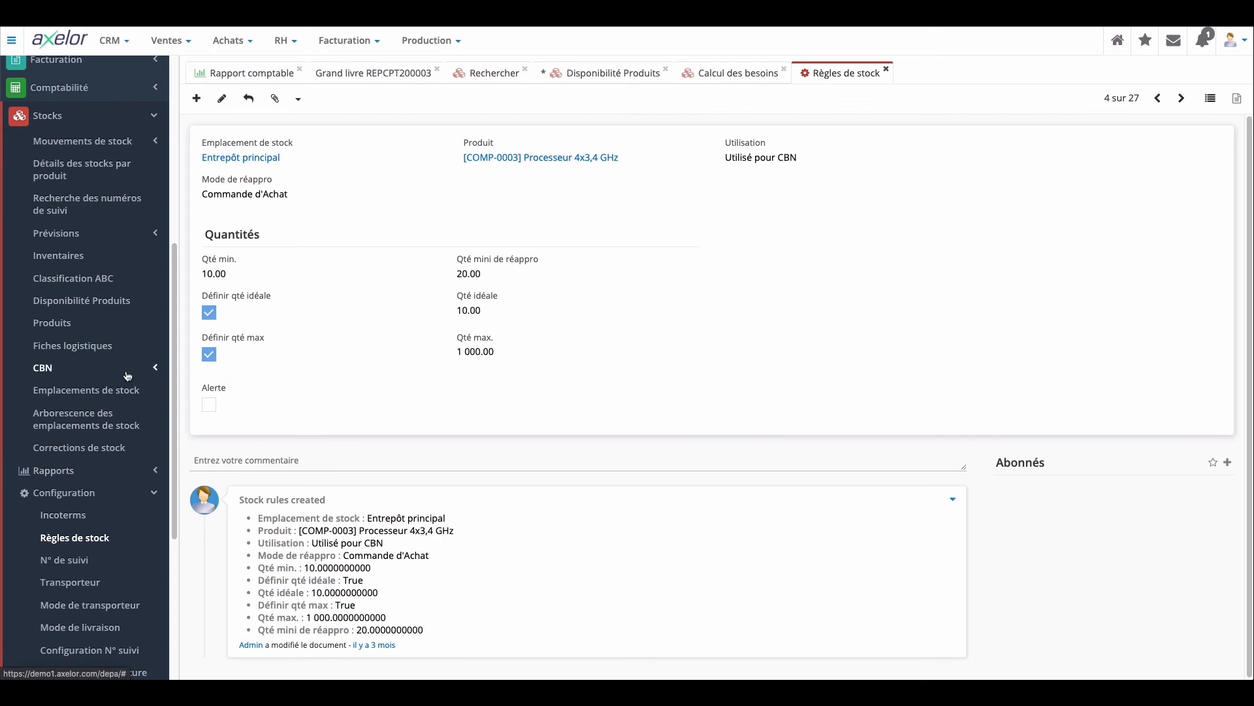
{"action": "left_click", "coordinate": [92, 392]}
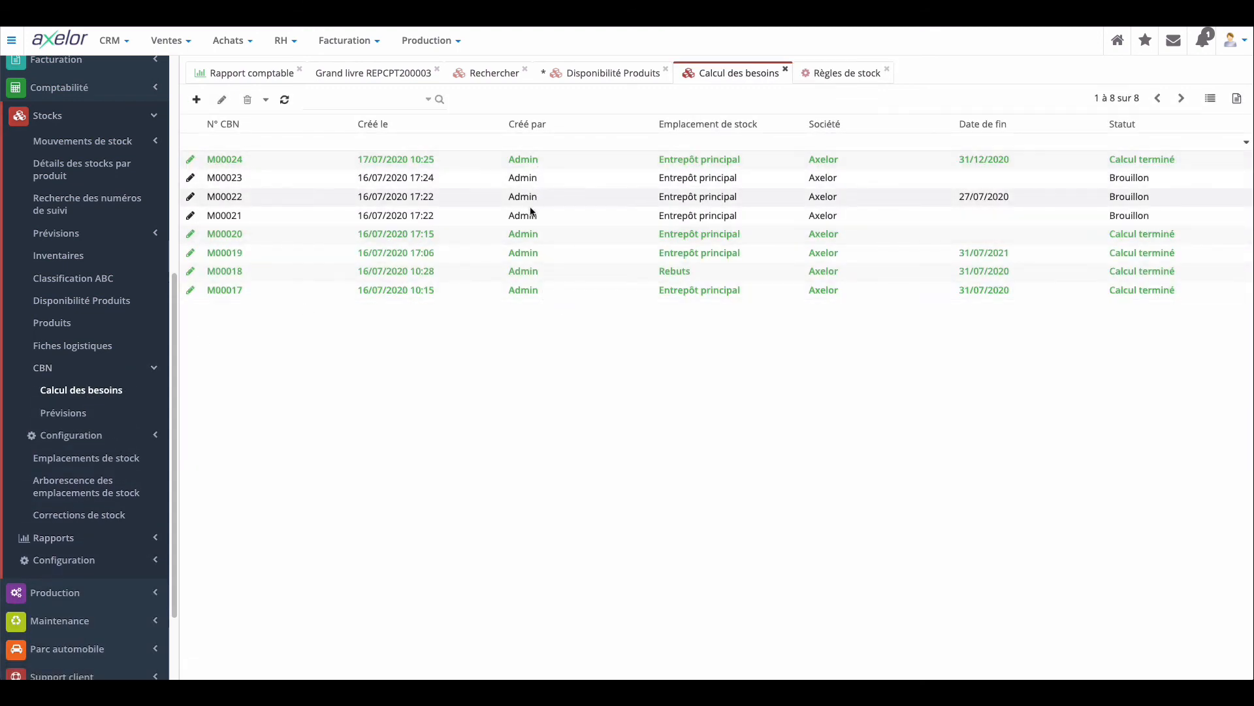
{"action": "left_click", "coordinate": [508, 163]}
{"action": "double_click", "coordinate": [508, 163]}
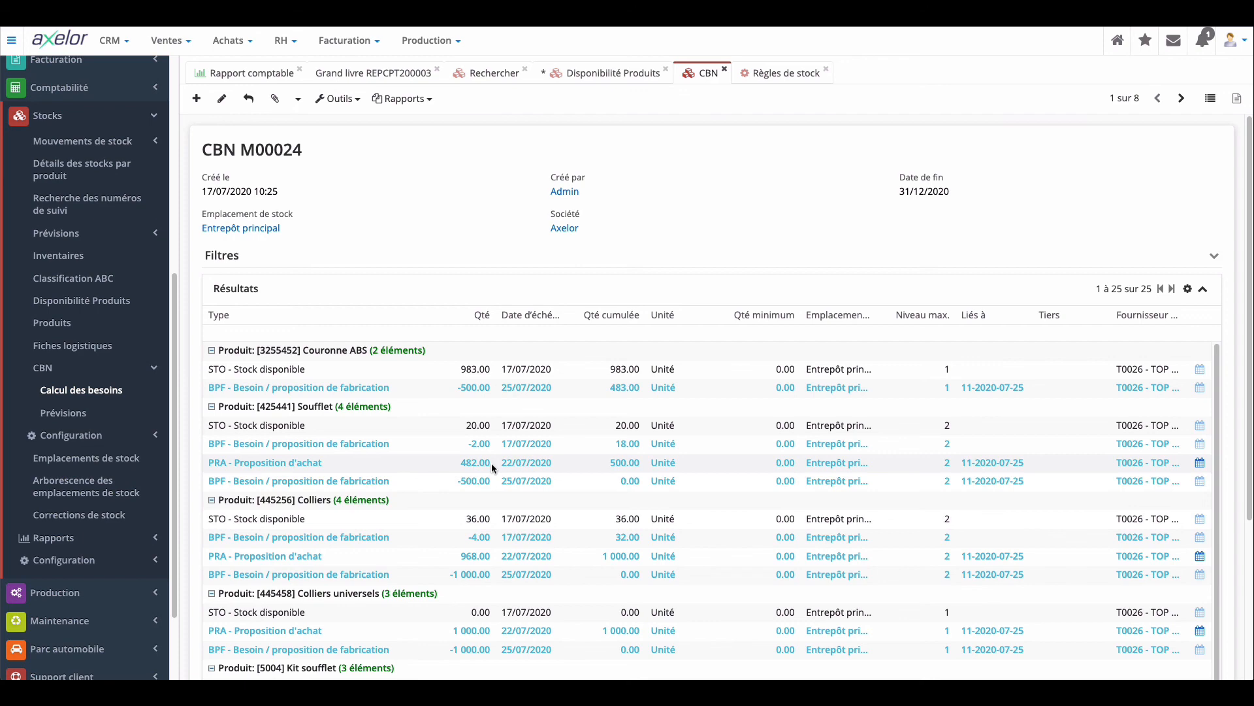
{"action": "left_click", "coordinate": [464, 464]}
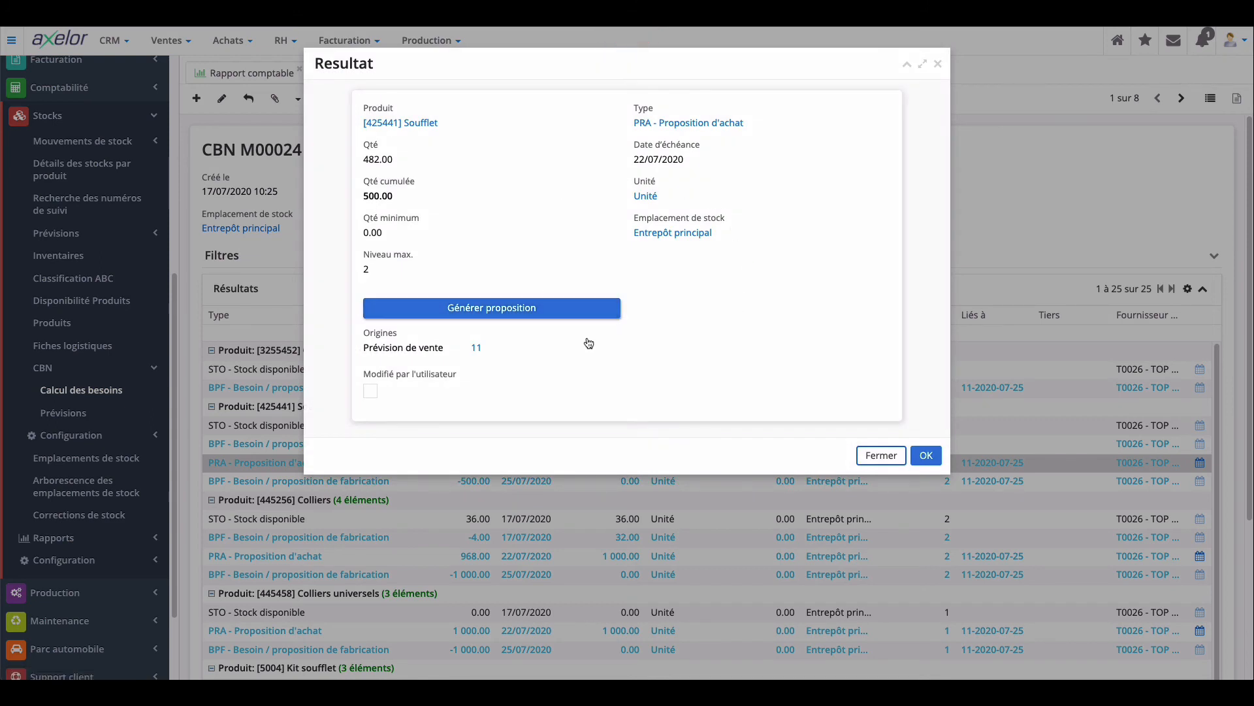
{"action": "left_click", "coordinate": [399, 173]}
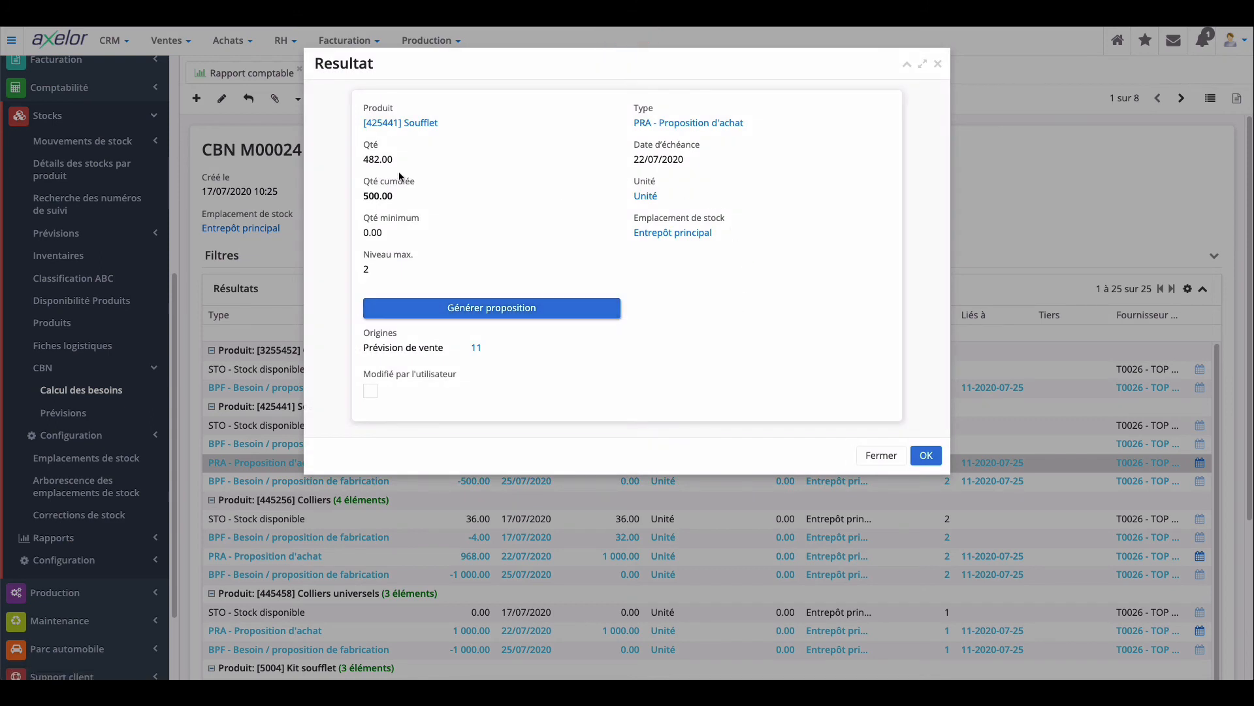
{"action": "left_click", "coordinate": [928, 456]}
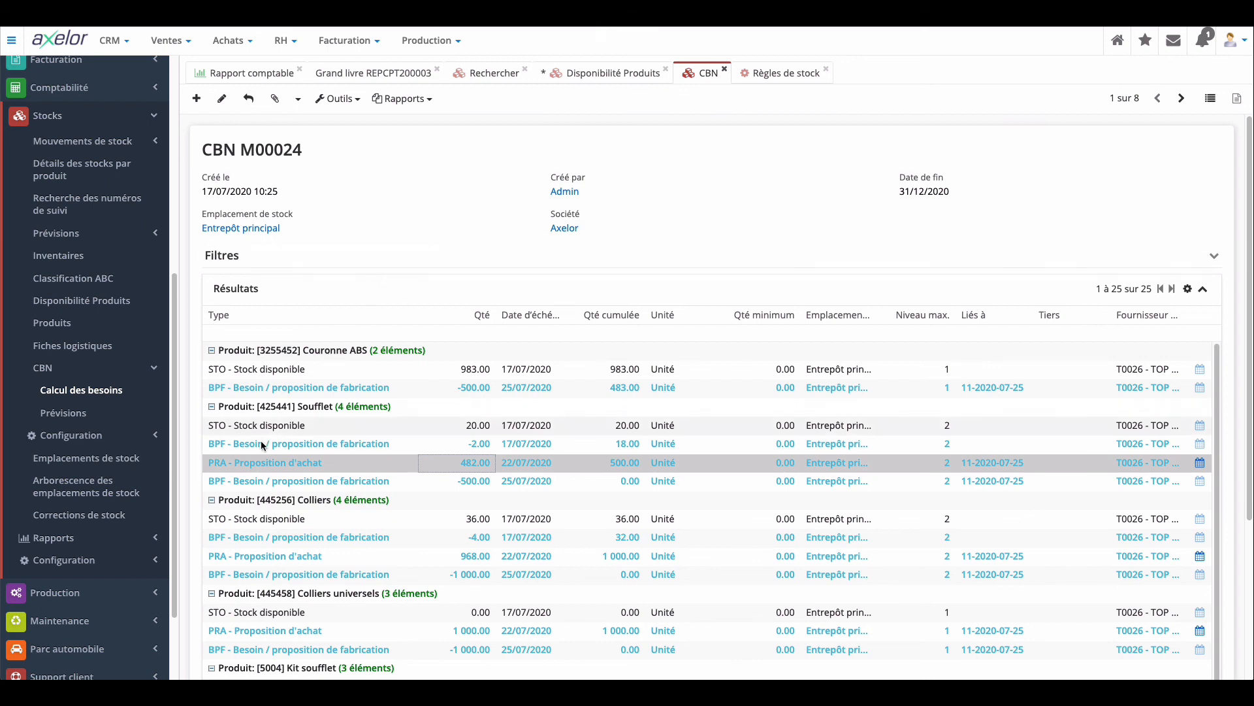
- View the stock locations list and tree, and examine the content lines and stock valuation of Entrepôt principal
{"action": "left_click", "coordinate": [110, 461]}
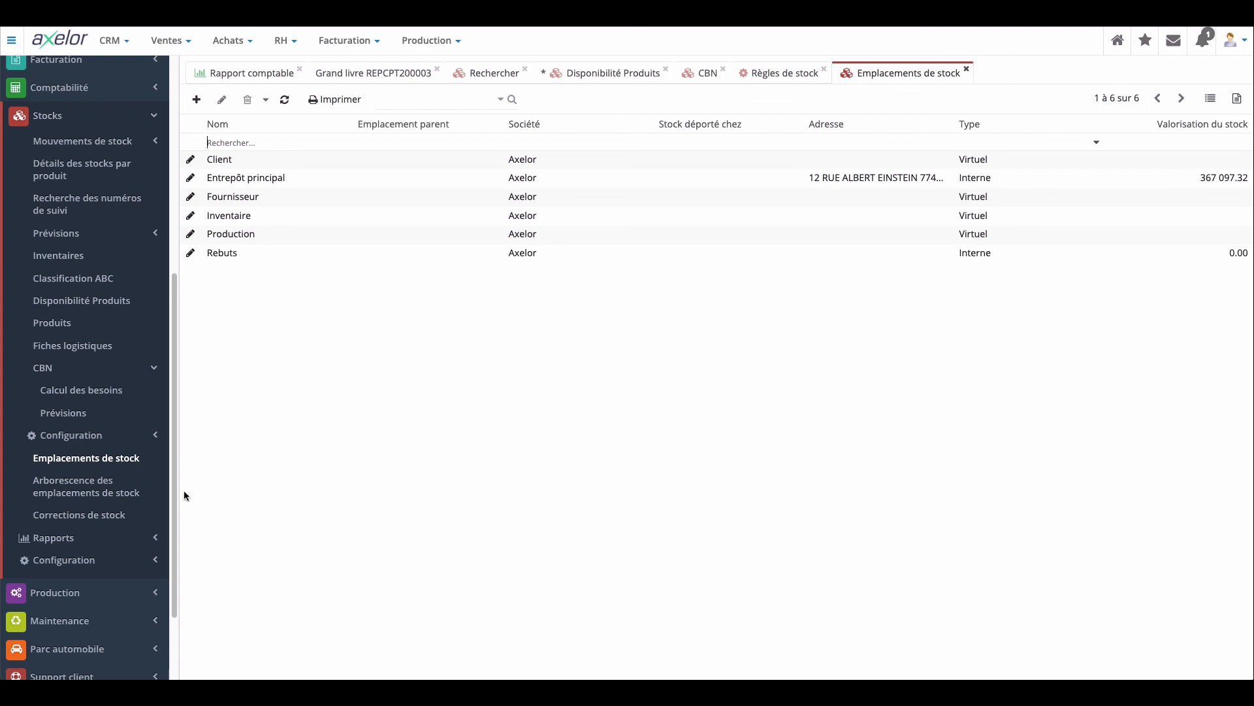
{"action": "left_click", "coordinate": [82, 492]}
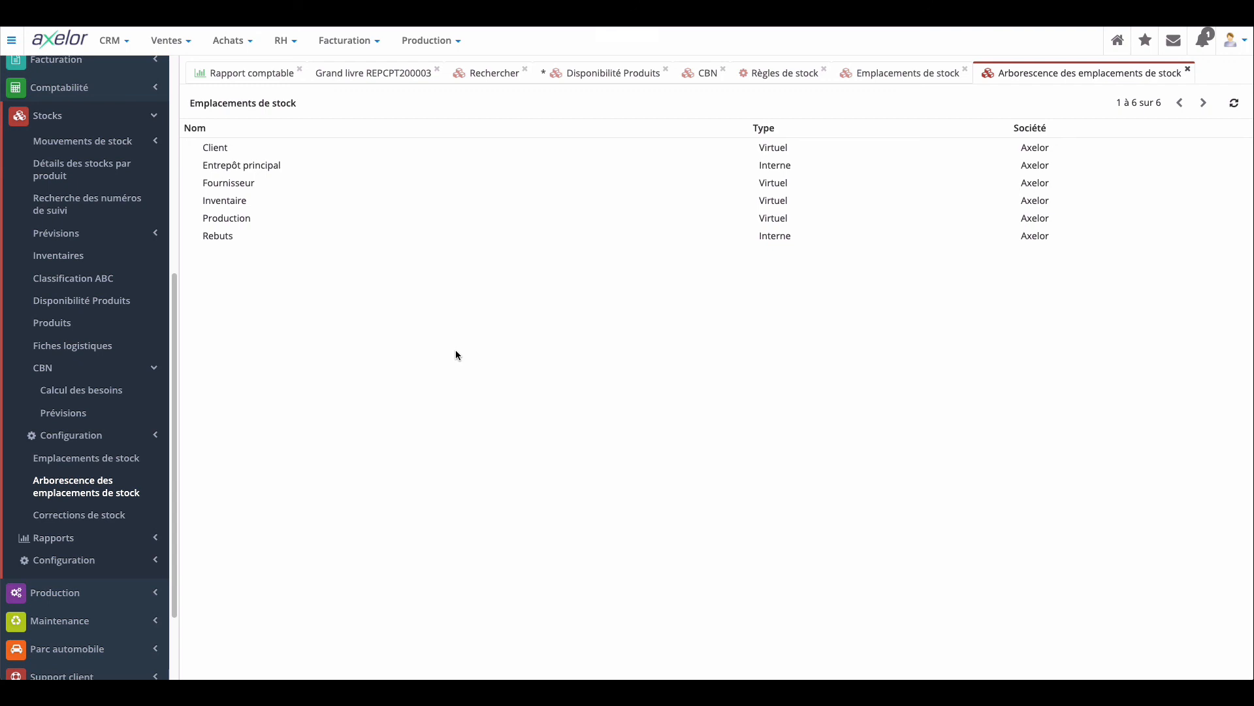
{"action": "double_click", "coordinate": [260, 166]}
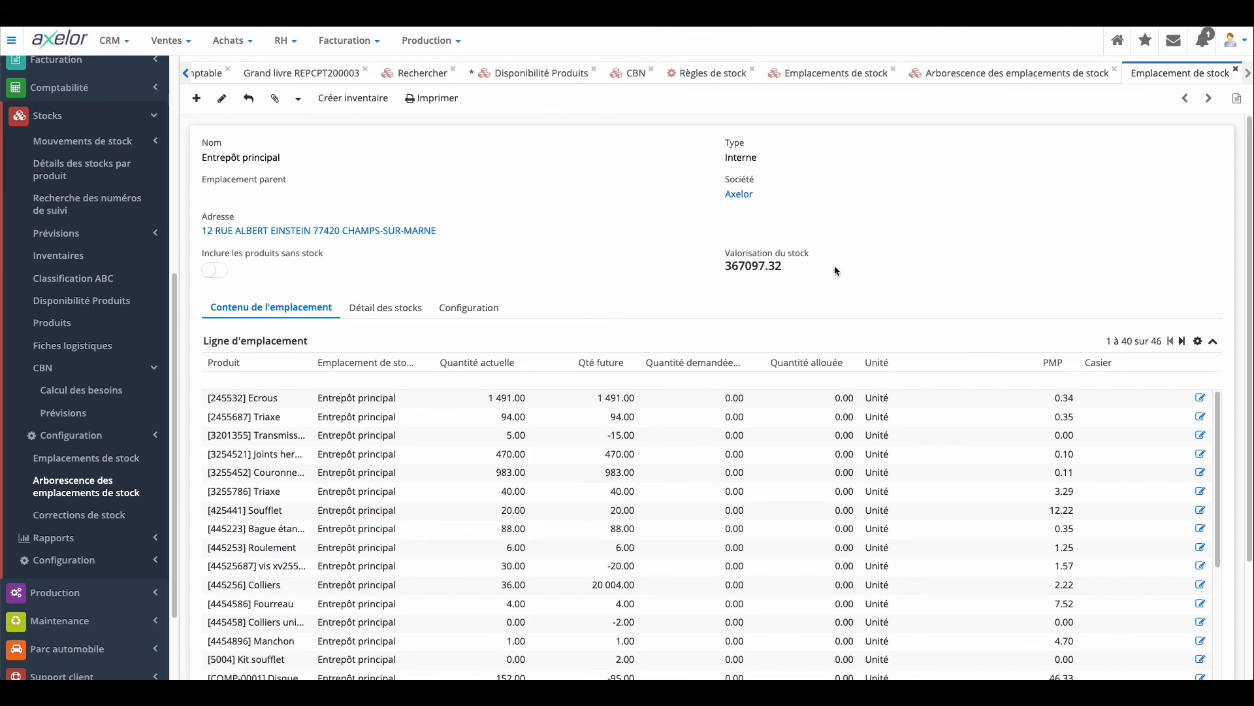
{"action": "scroll", "coordinate": [834, 265], "scroll_direction": "down", "scroll_amount": 1}
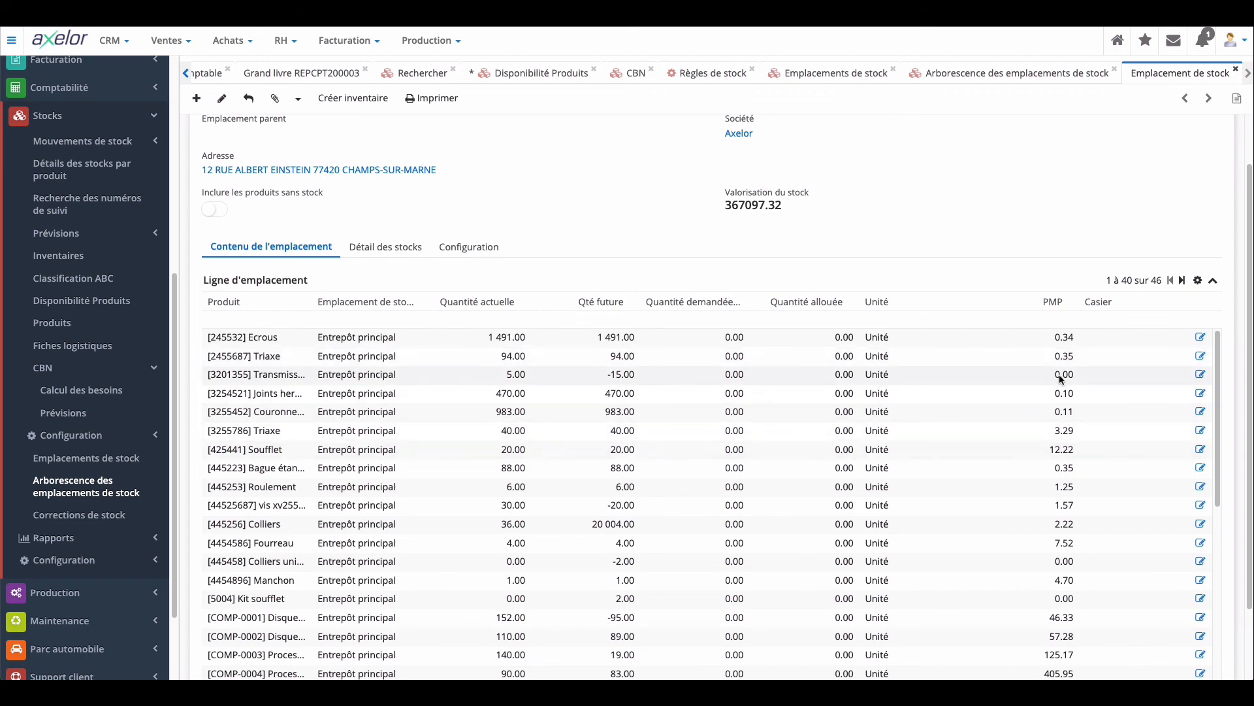
{"action": "scroll", "coordinate": [1060, 380], "scroll_direction": "down", "scroll_amount": 3}
{"action": "scroll", "coordinate": [1068, 469], "scroll_direction": "down", "scroll_amount": 5}
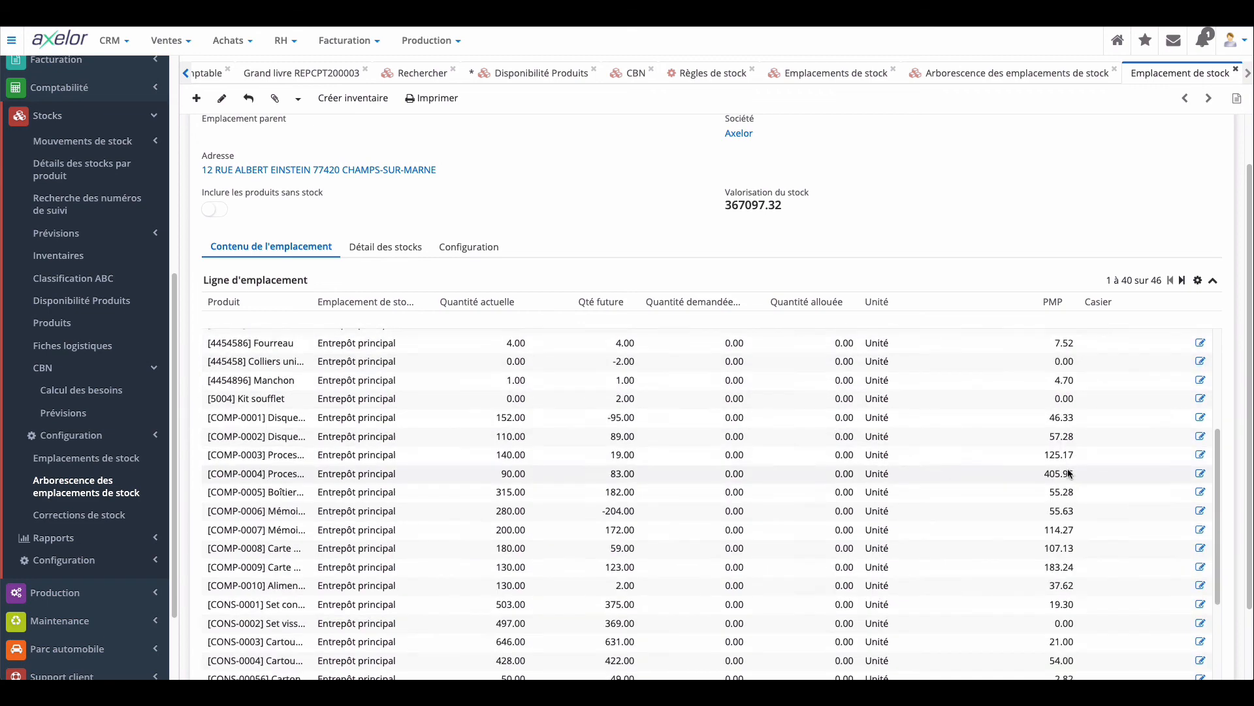
{"action": "scroll", "coordinate": [1067, 467], "scroll_direction": "up", "scroll_amount": 10}
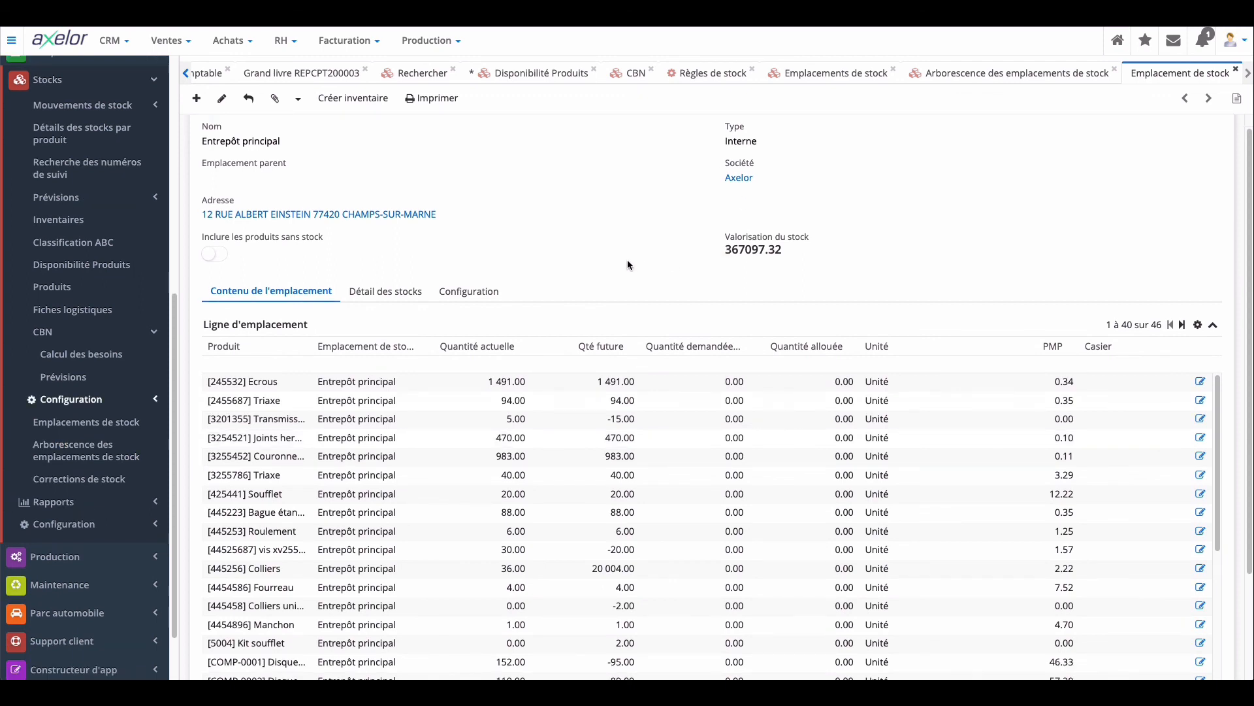
{"action": "scroll", "coordinate": [627, 265], "scroll_direction": "up", "scroll_amount": 1}
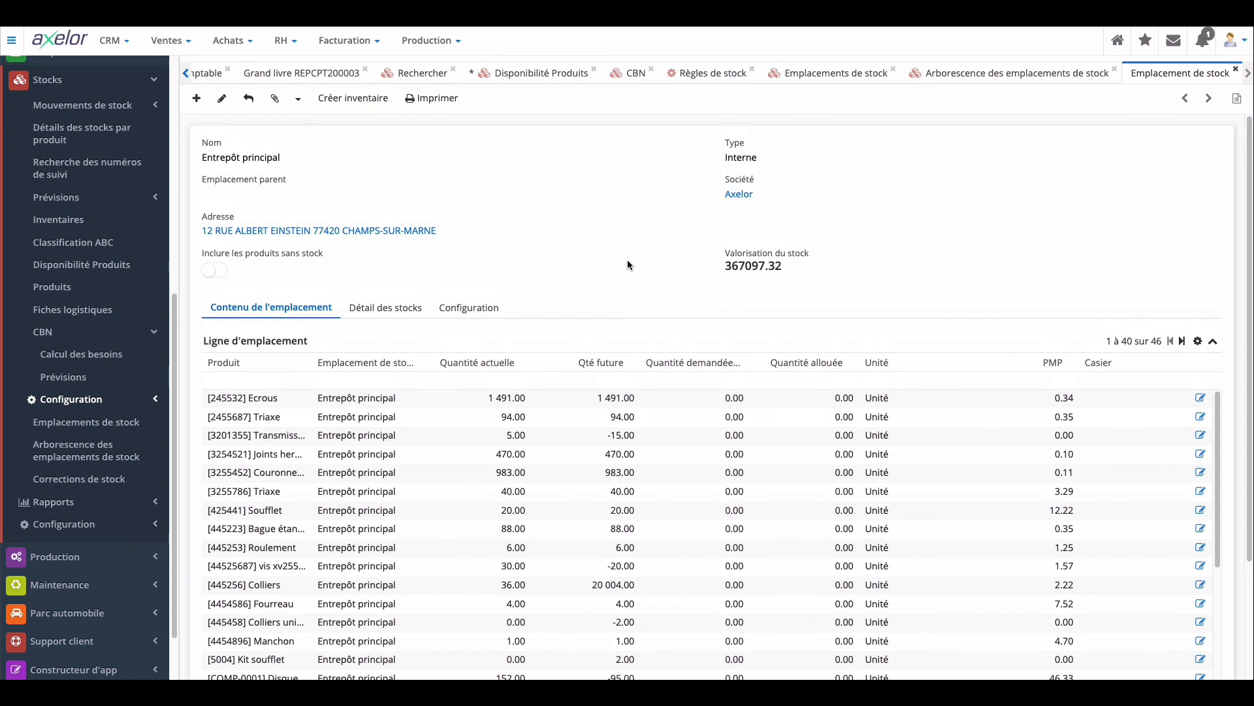
{"action": "scroll", "coordinate": [97, 222], "scroll_direction": "up", "scroll_amount": 3}
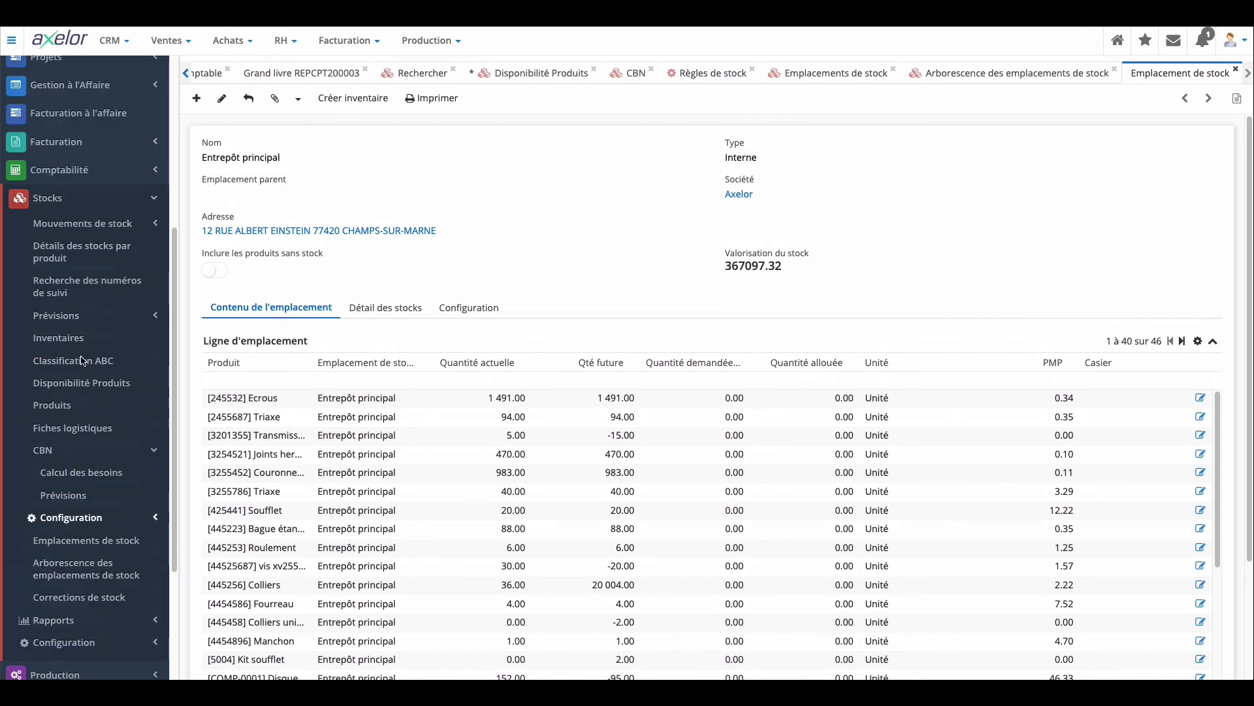
{"action": "left_click", "coordinate": [95, 202]}
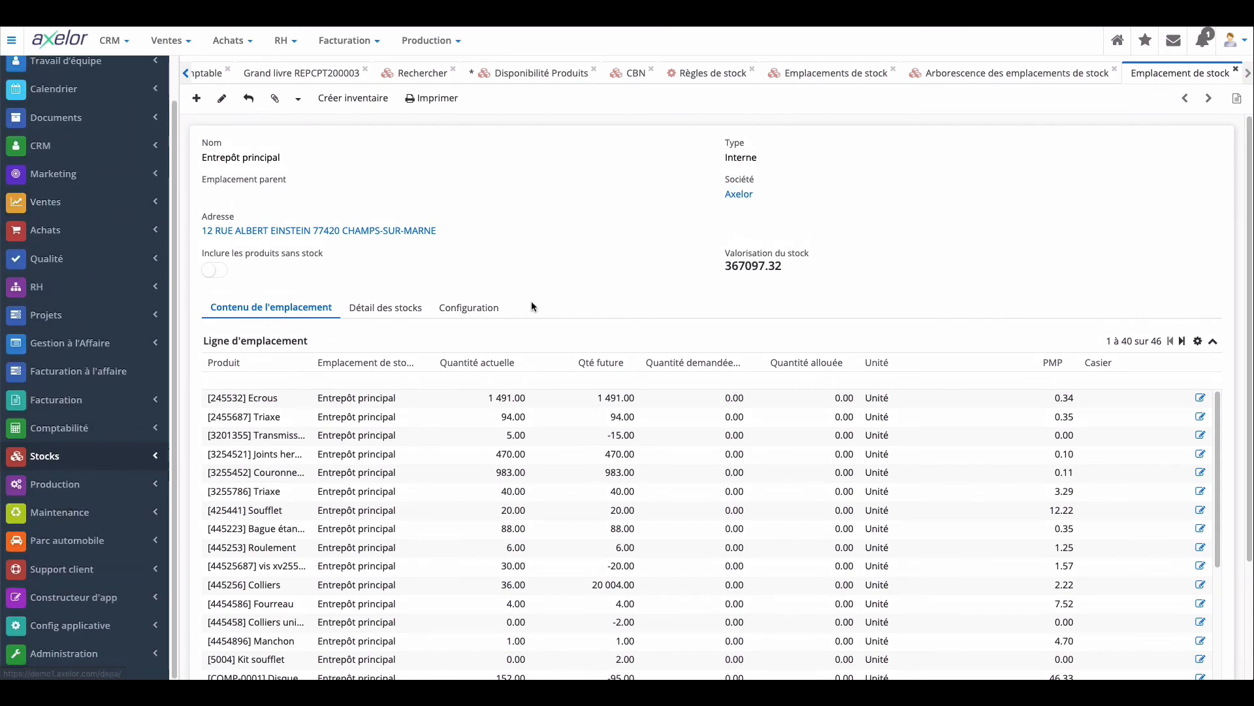